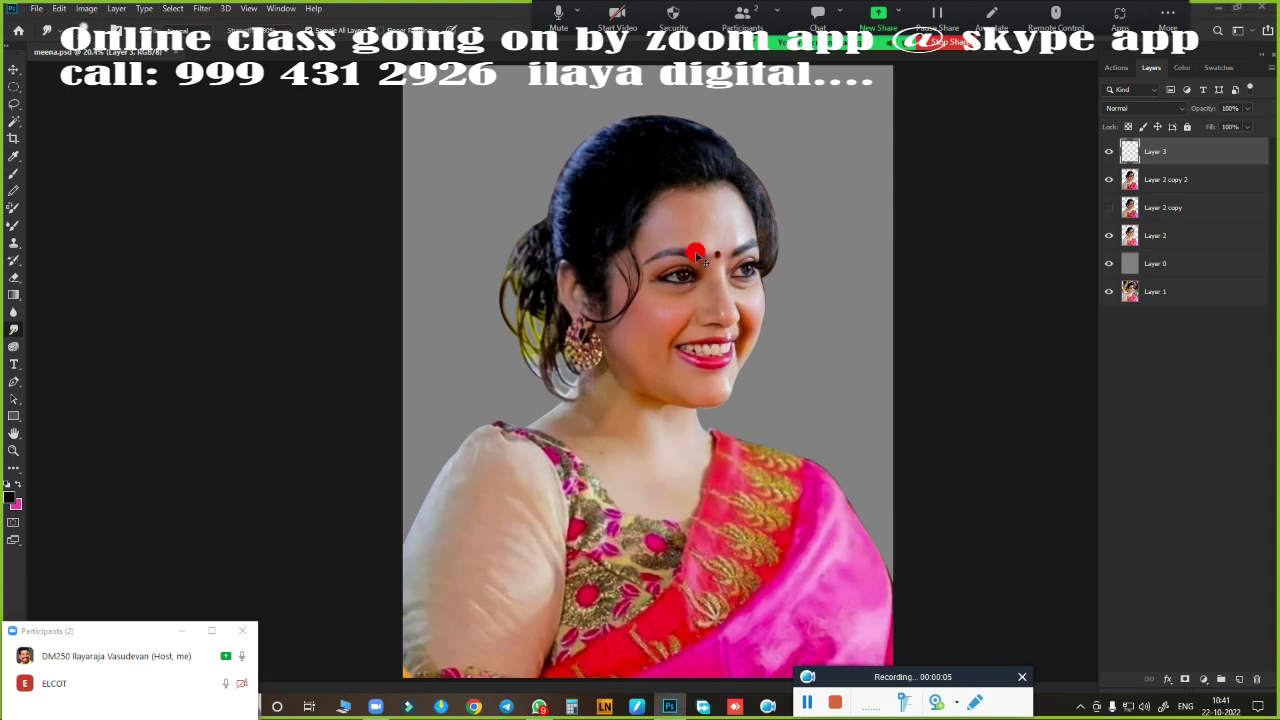
- Apply Unsharp Mask to Layer 2 copy 2 with amount 65%, radius 2.4 px, threshold 0
scroll(589, 263, up, 3)
scroll(611, 354, up, 1)
scroll(612, 260, up, 1)
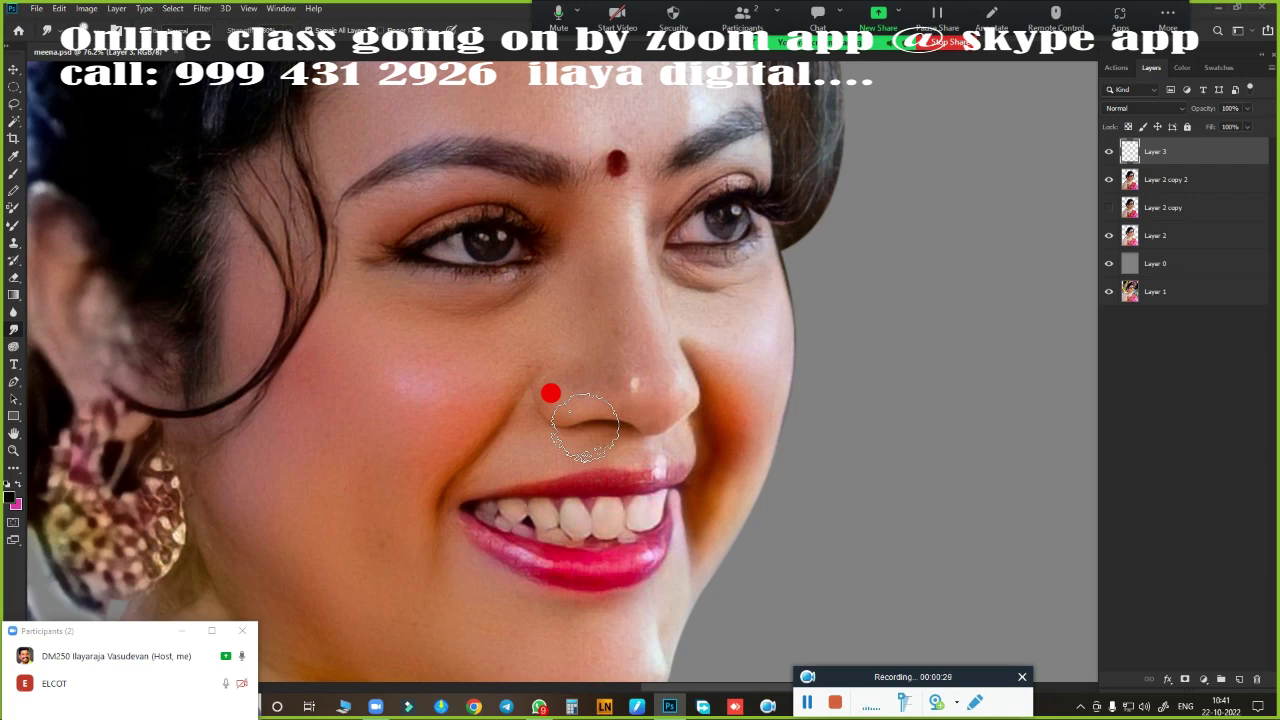
scroll(600, 420, down, 3)
scroll(629, 423, up, 5)
scroll(720, 329, down, 5)
scroll(631, 451, up, 5)
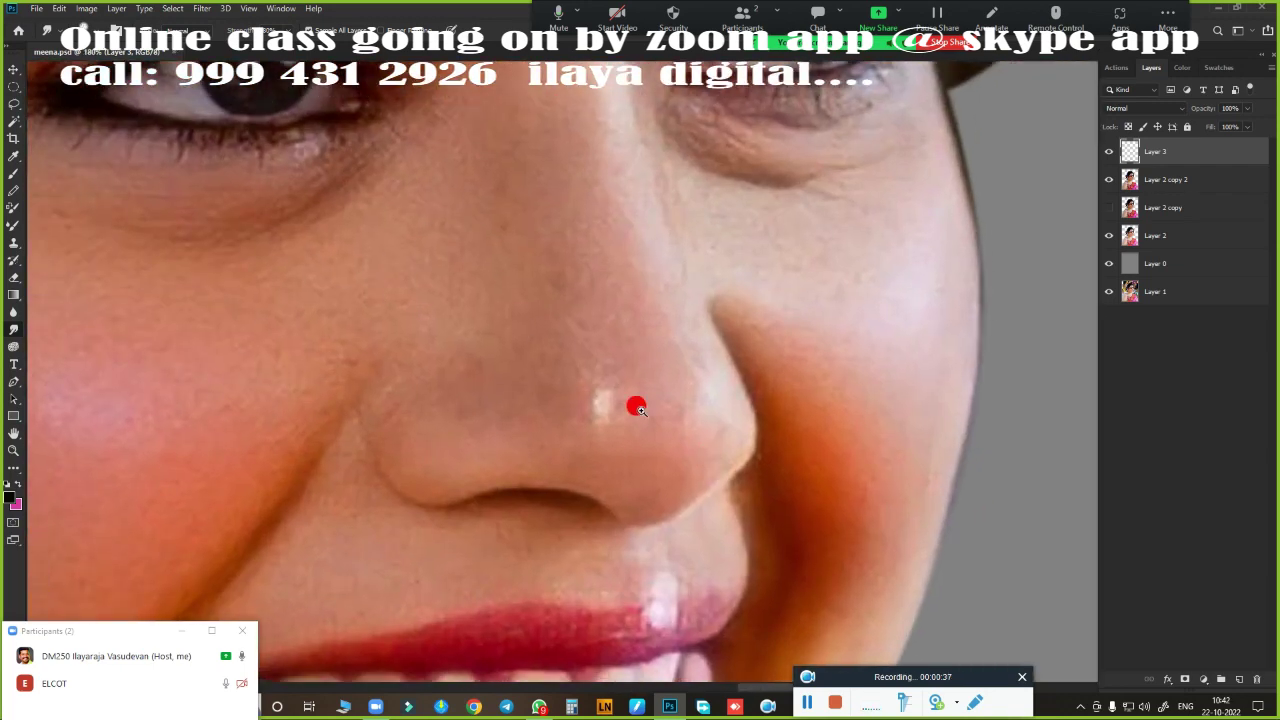
scroll(637, 407, down, 3)
scroll(651, 289, up, 2)
scroll(691, 309, down, 2)
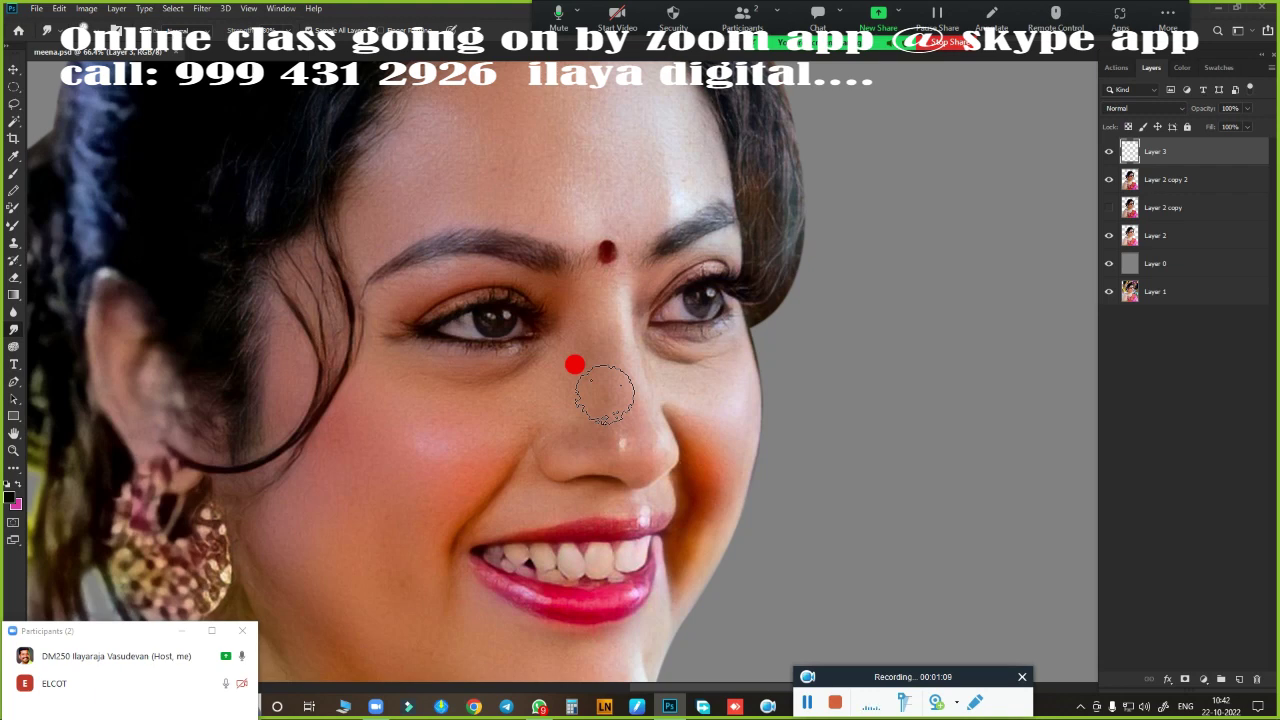
scroll(580, 408, down, 2)
scroll(654, 229, up, 4)
scroll(622, 413, up, 1)
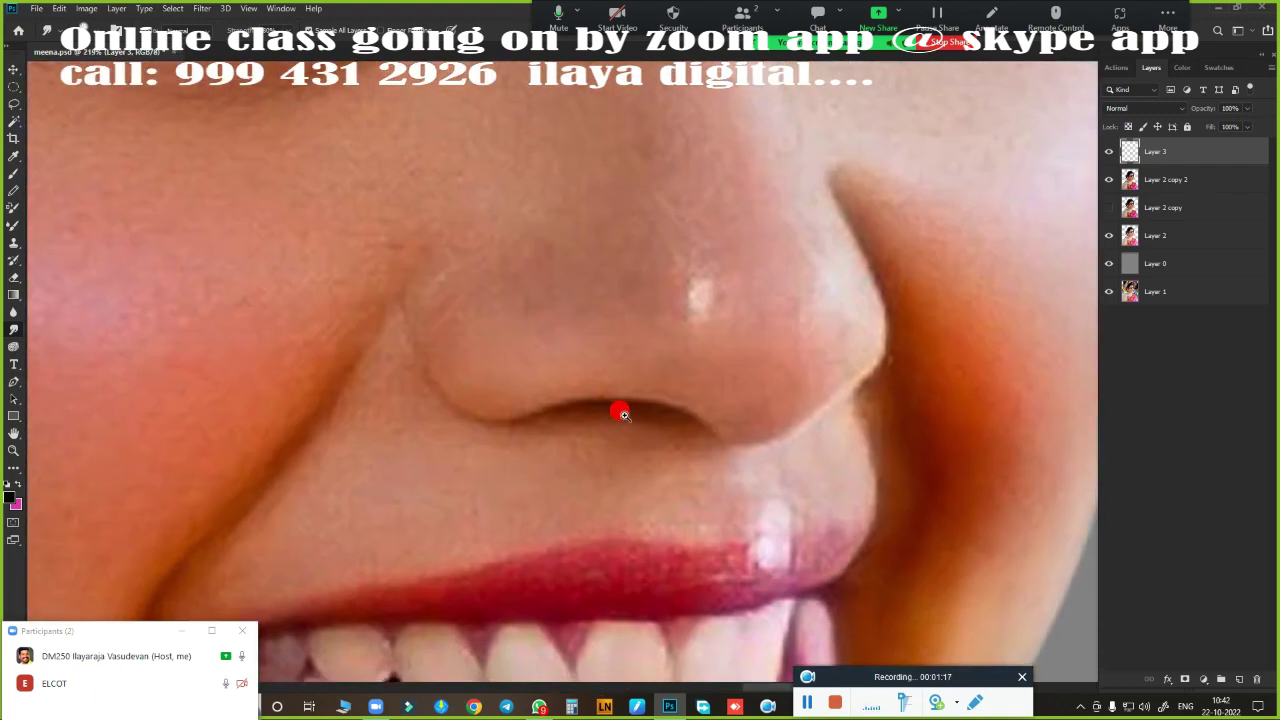
scroll(608, 421, down, 1)
scroll(590, 424, up, 1)
scroll(550, 360, up, 1)
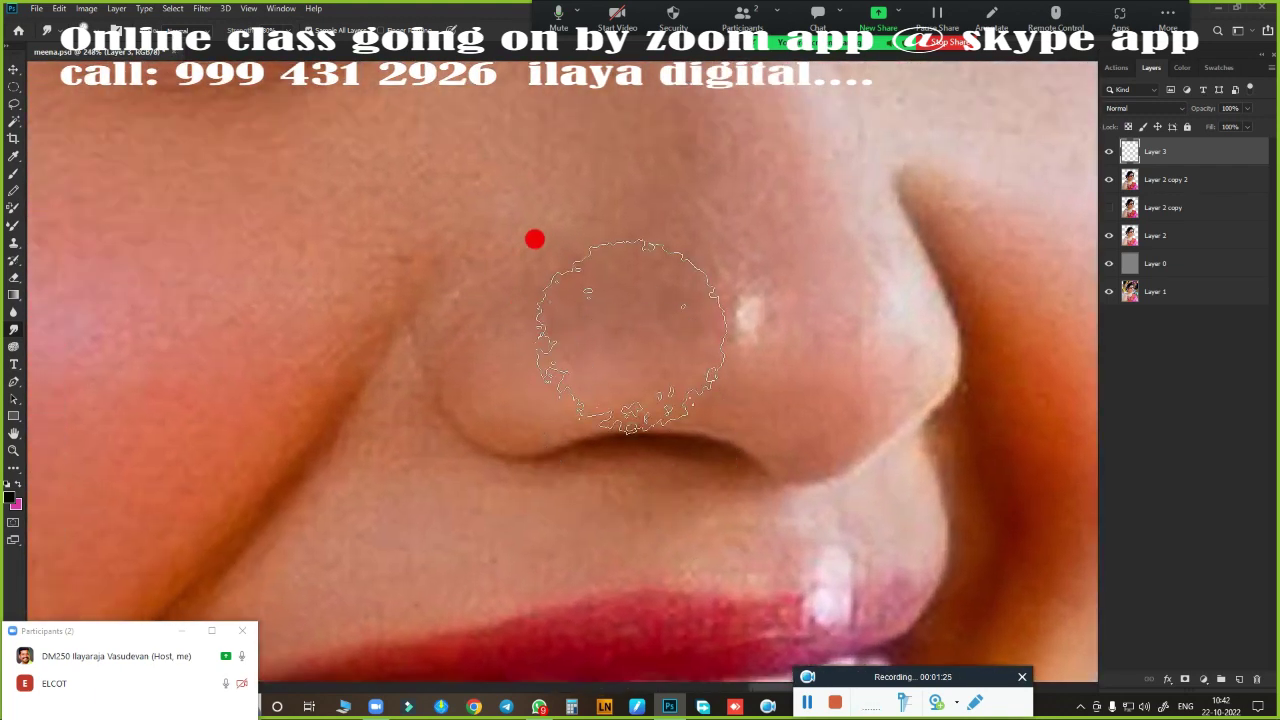
click(1201, 186)
click(204, 9)
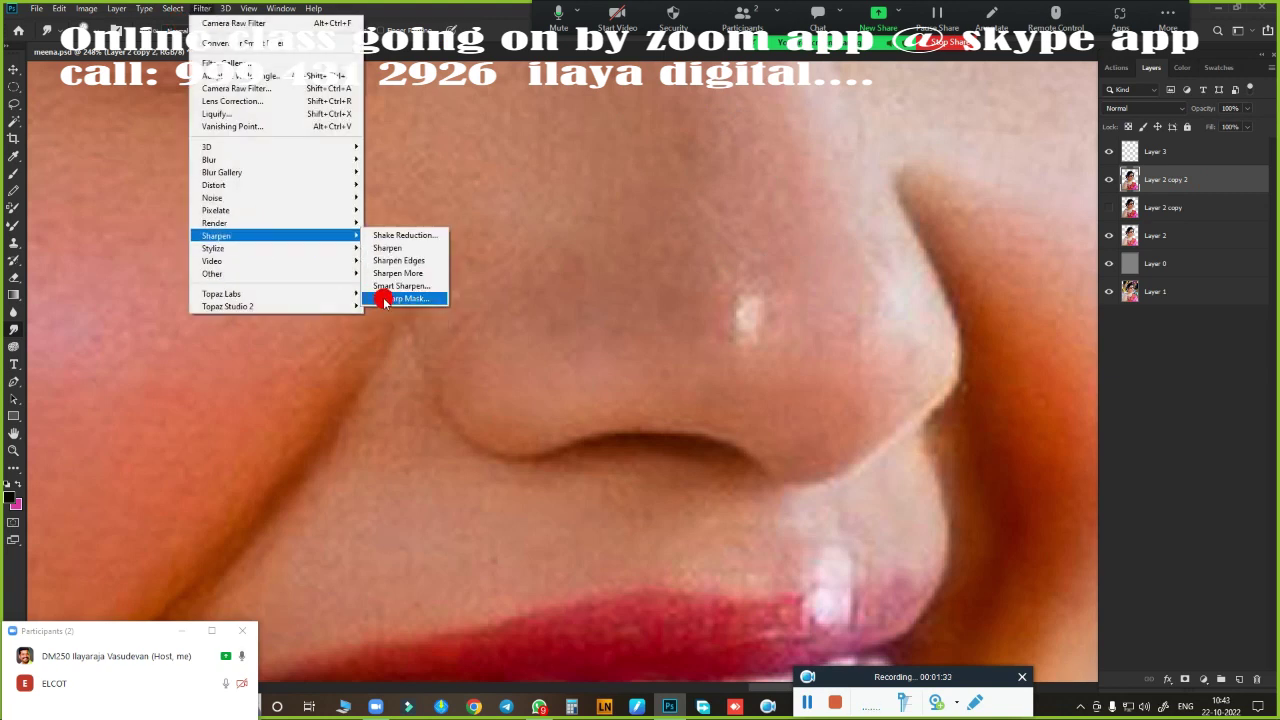
click(380, 294)
key(ctrl+minus)
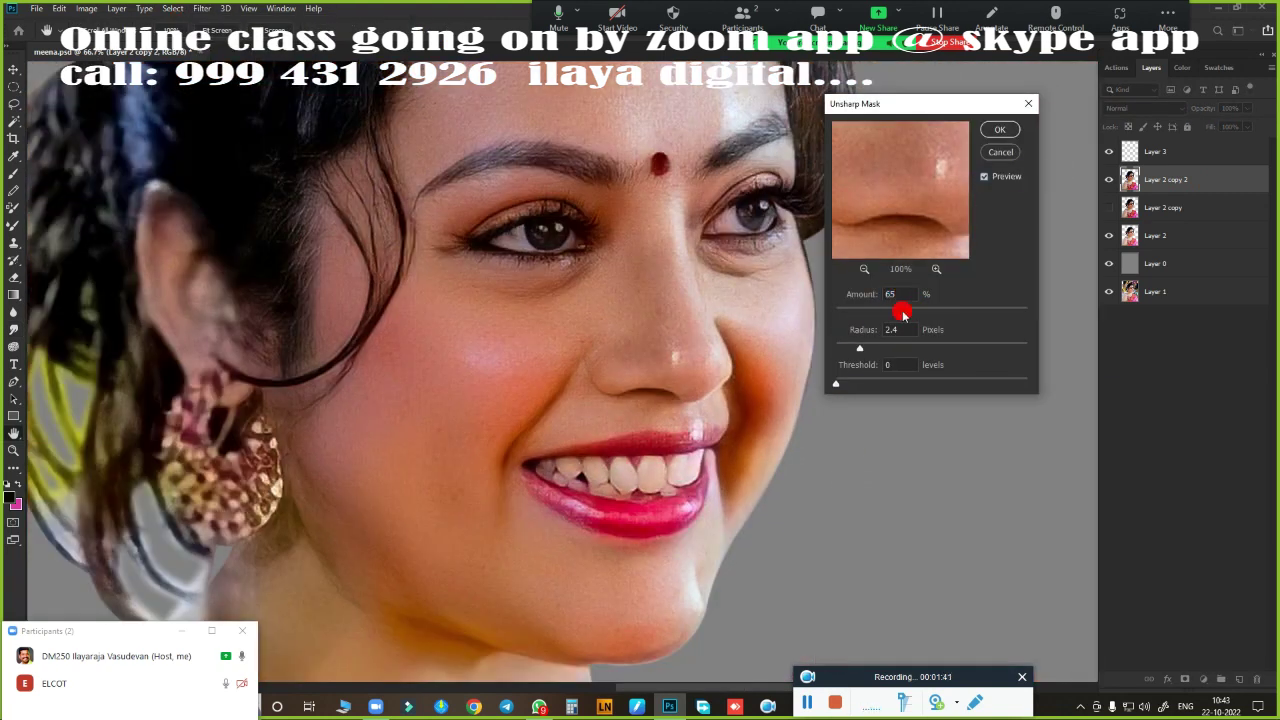
click(1000, 129)
- Reselect Layer 3 to continue painting over the nose
click(1200, 152)
scroll(723, 371, up, 5)
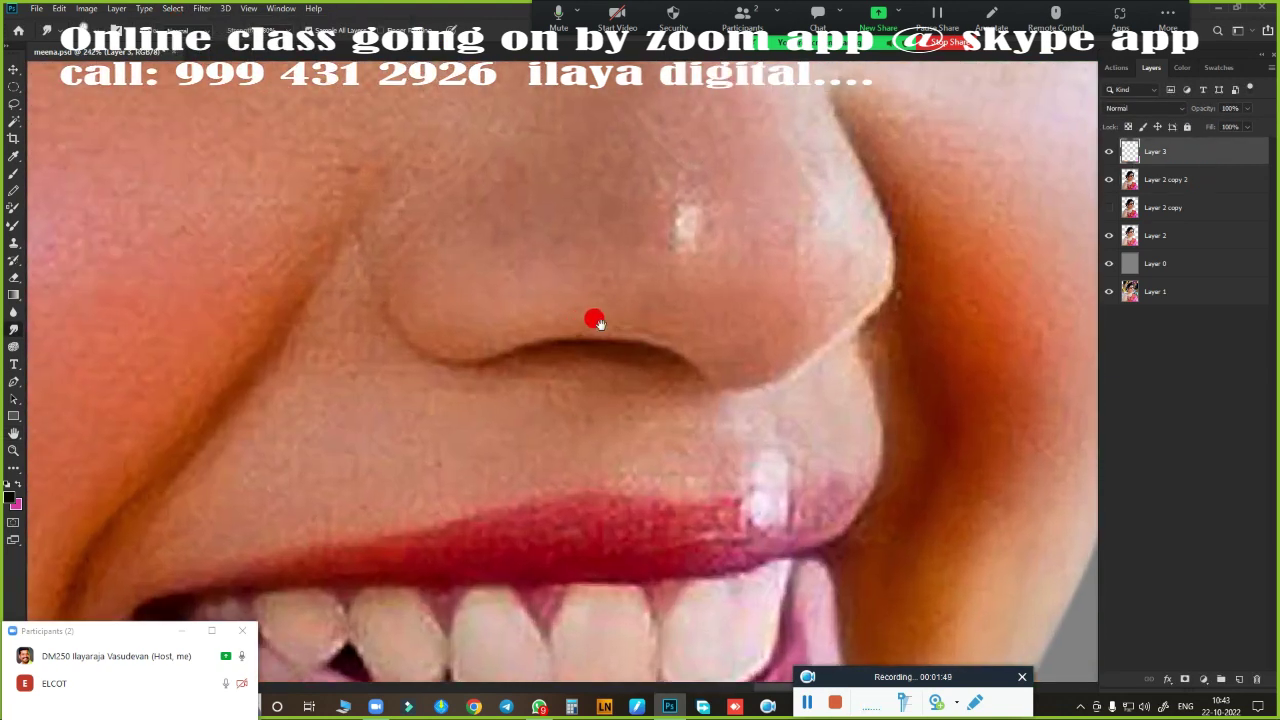
scroll(552, 336, up, 2)
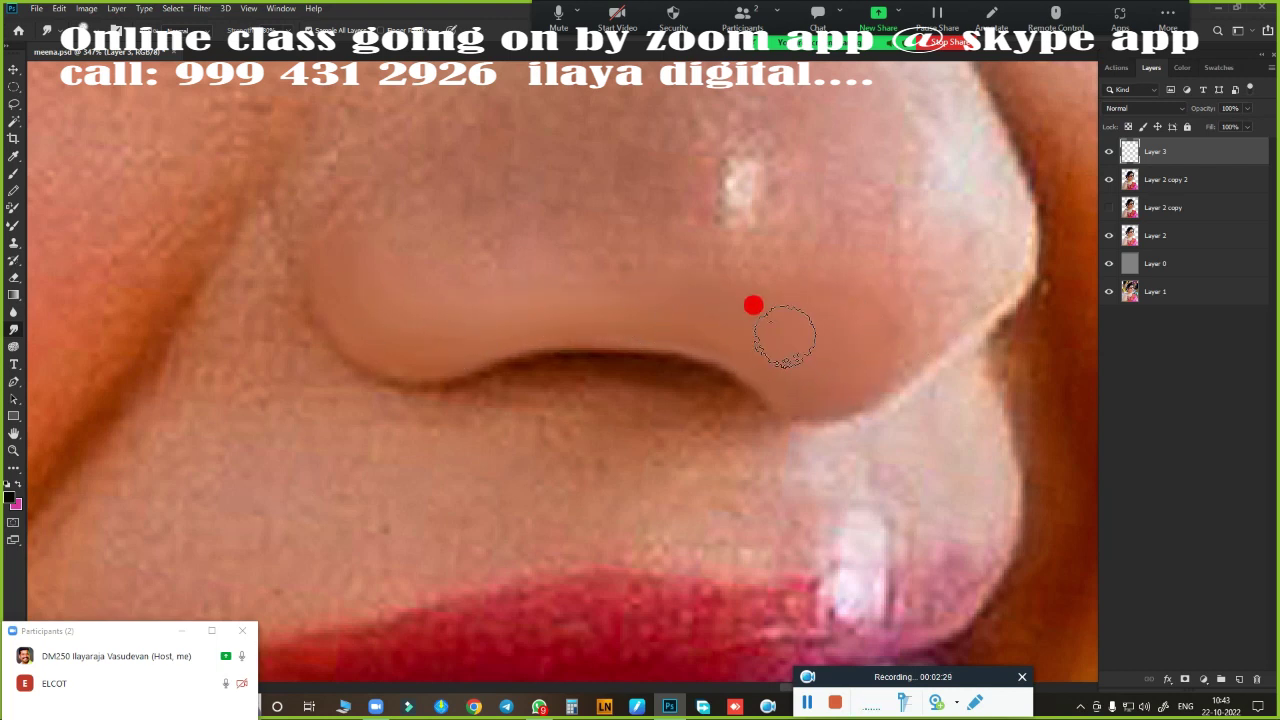
- Enable the brush's Transfer option so strokes respond to pen pressure
key(F5)
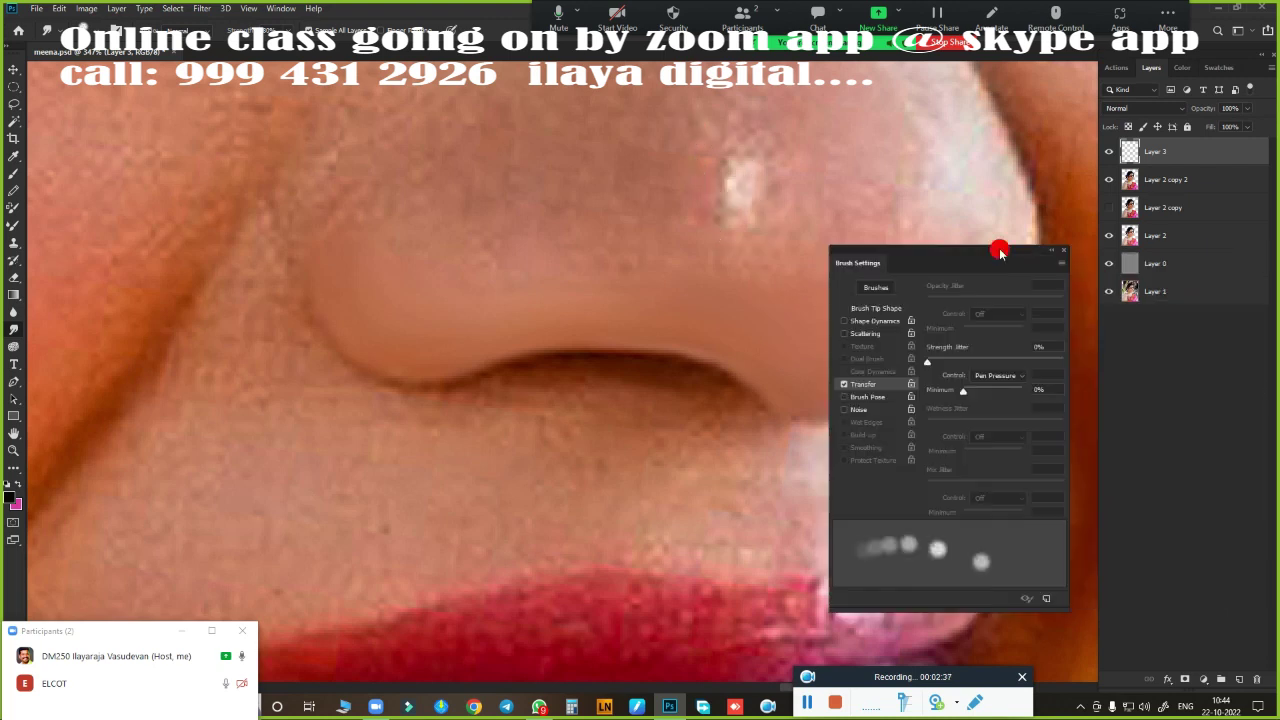
mouse_move(997, 249)
mouse_down()
mouse_move(927, 228)
mouse_move(1223, 286)
mouse_move(1225, 322)
mouse_up()
click(768, 361)
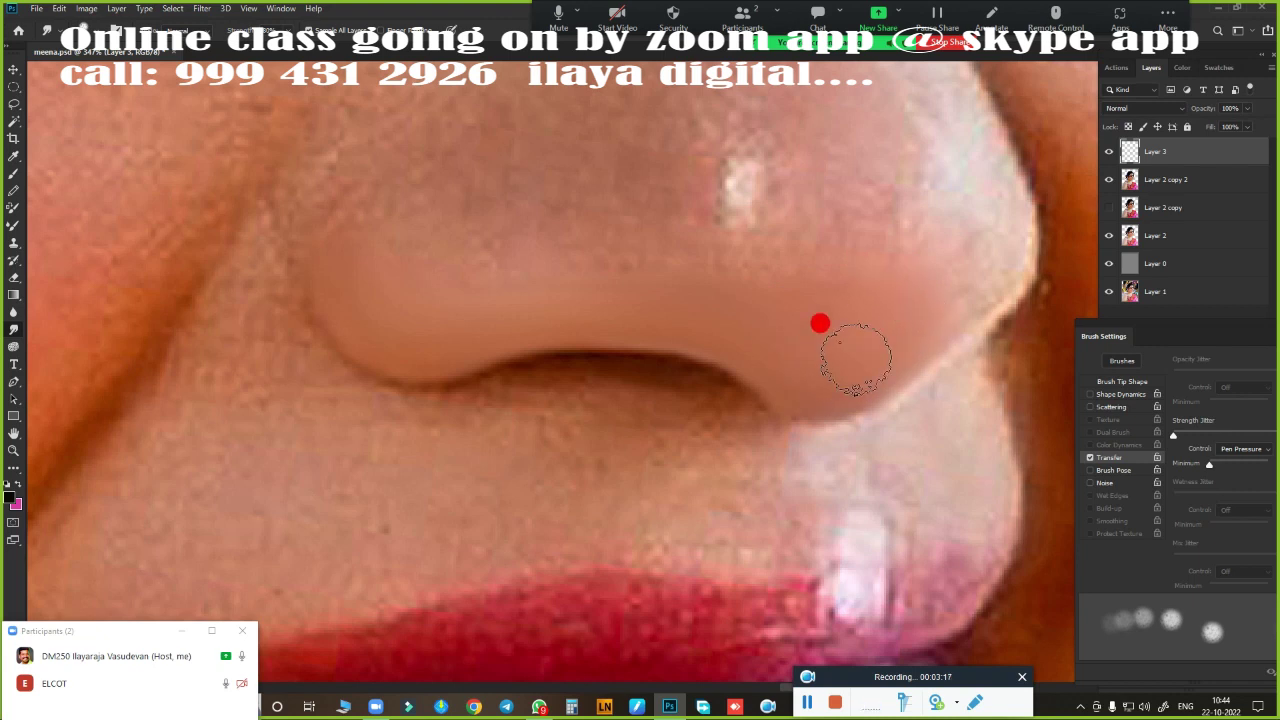
scroll(674, 374, down, 5)
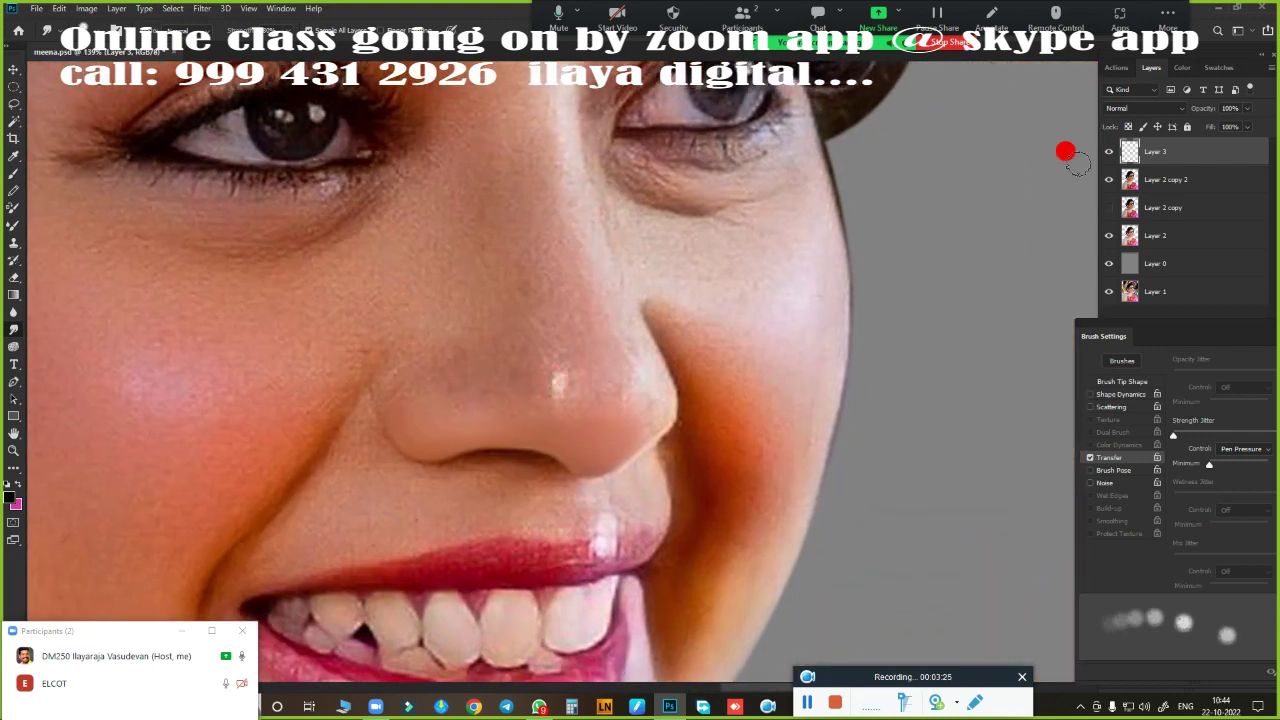
drag(1108, 179, 1108, 235)
click(1108, 179)
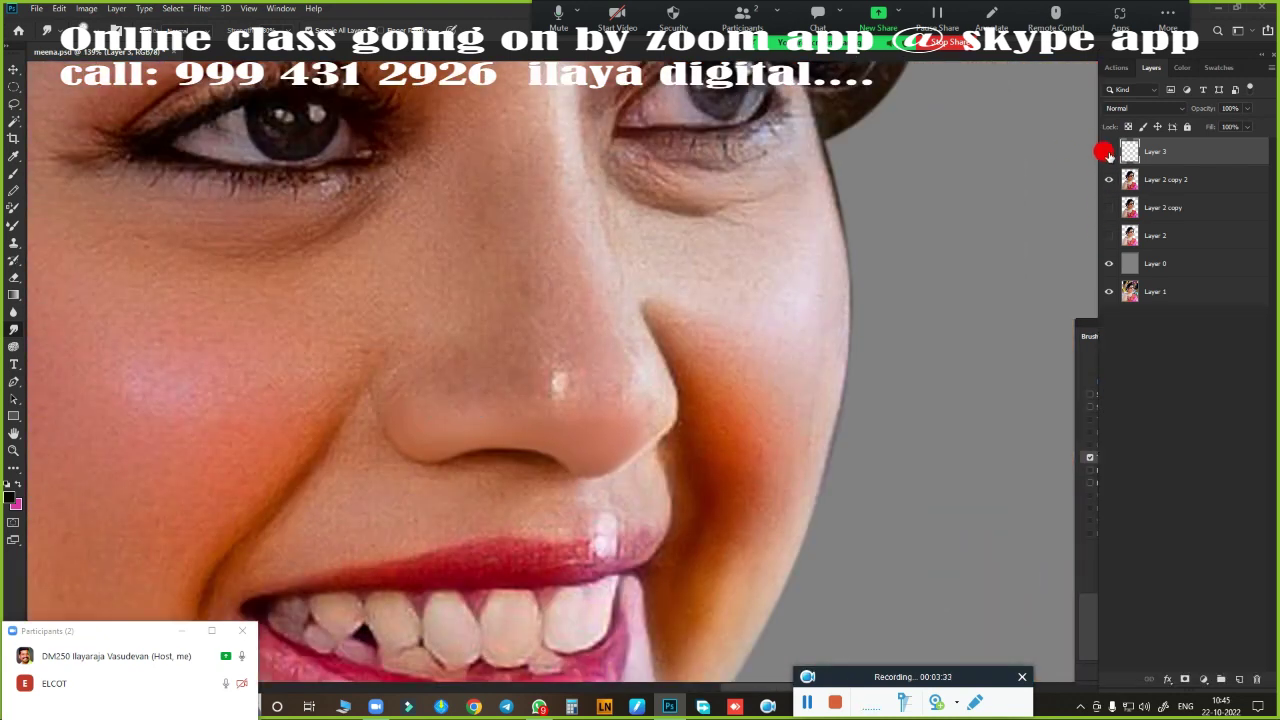
click(1239, 679)
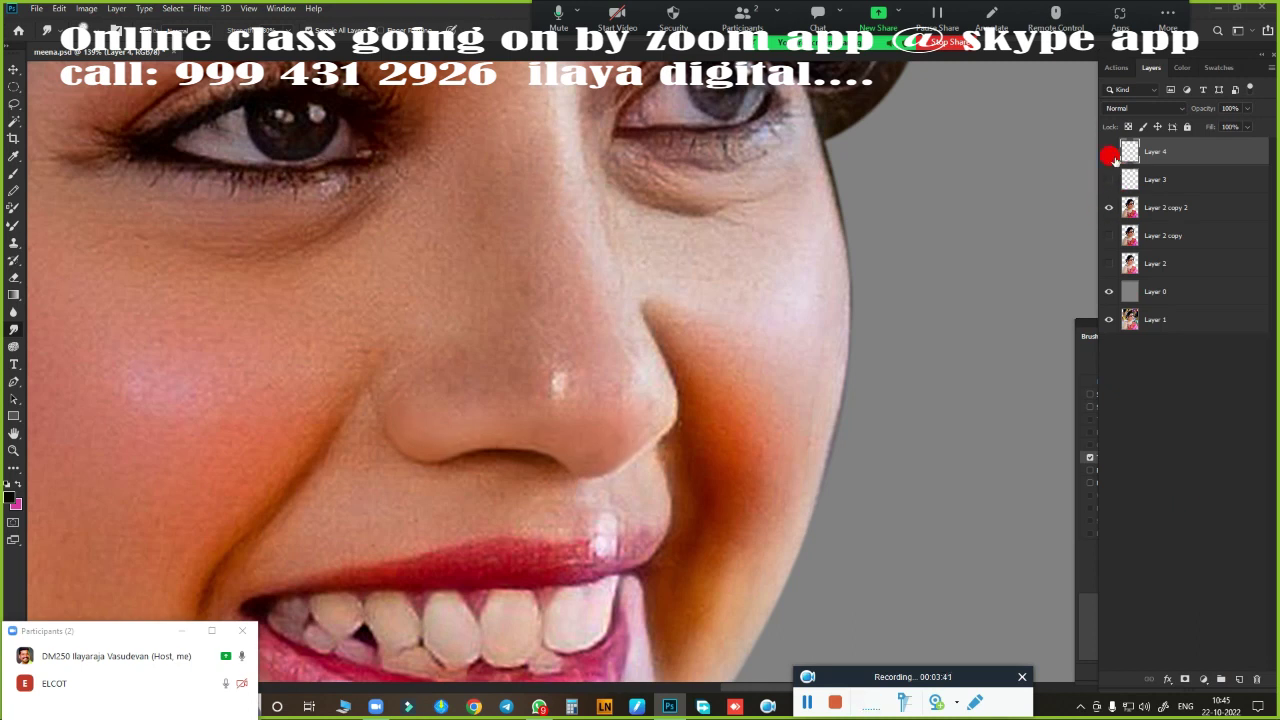
click(1108, 207)
scroll(573, 366, up, 1)
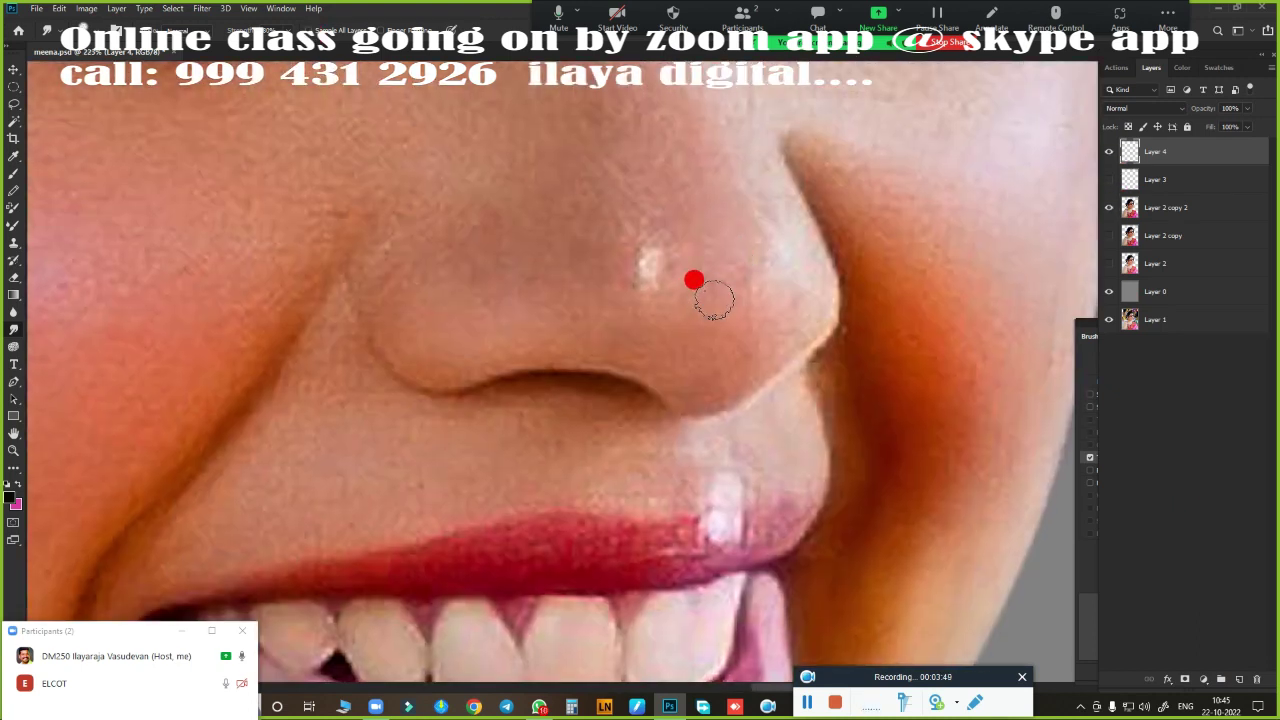
scroll(691, 277, up, 1)
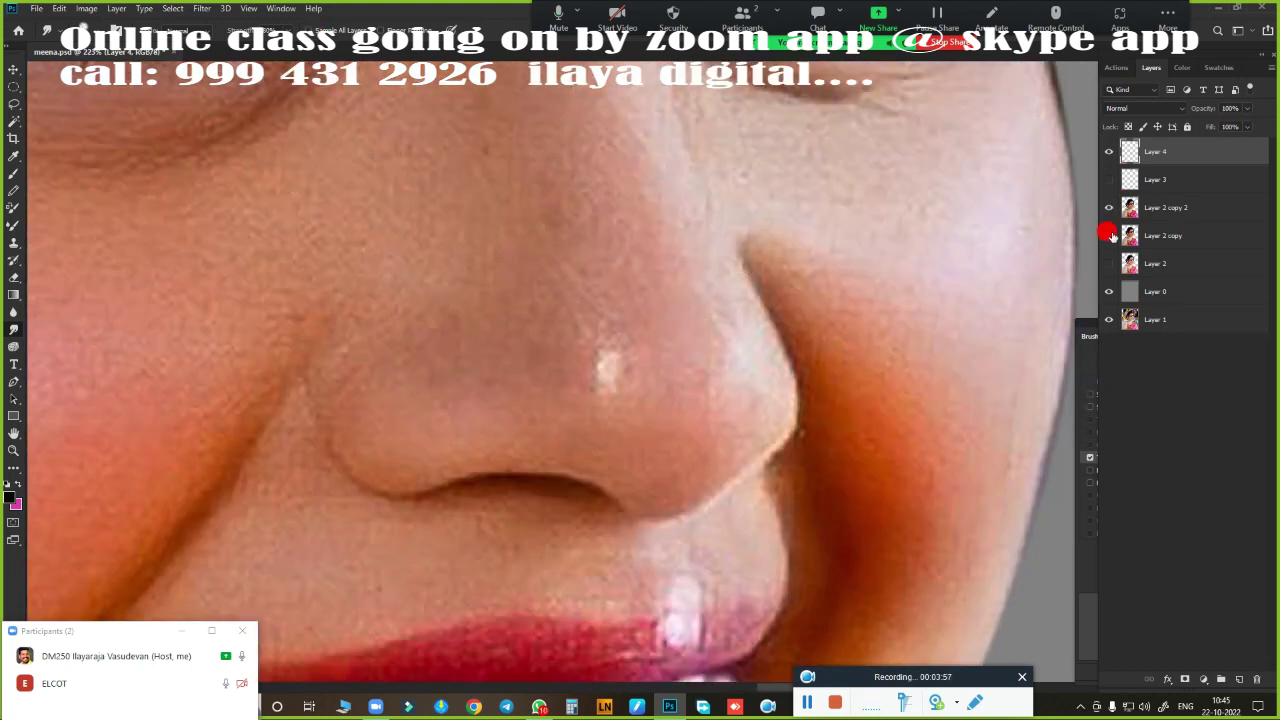
click(1150, 210)
key(ctrl+j)
drag(577, 269, 743, 307)
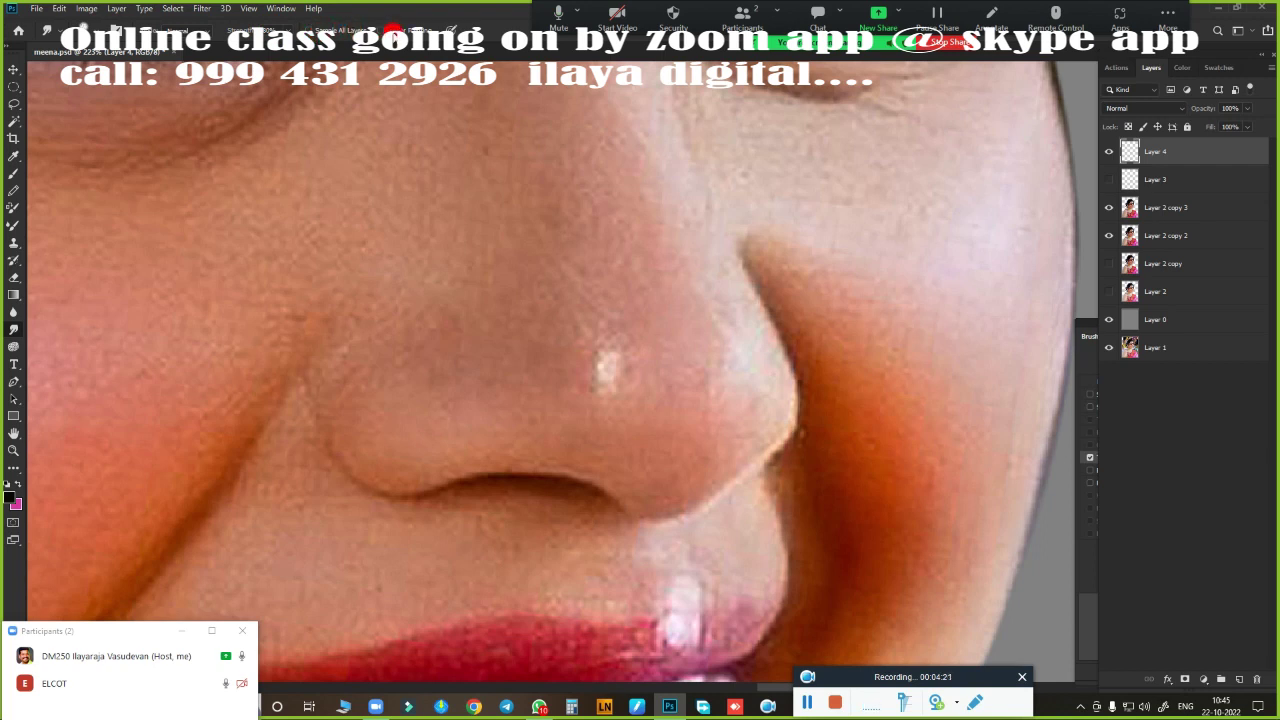
click(1108, 151)
click(1133, 208)
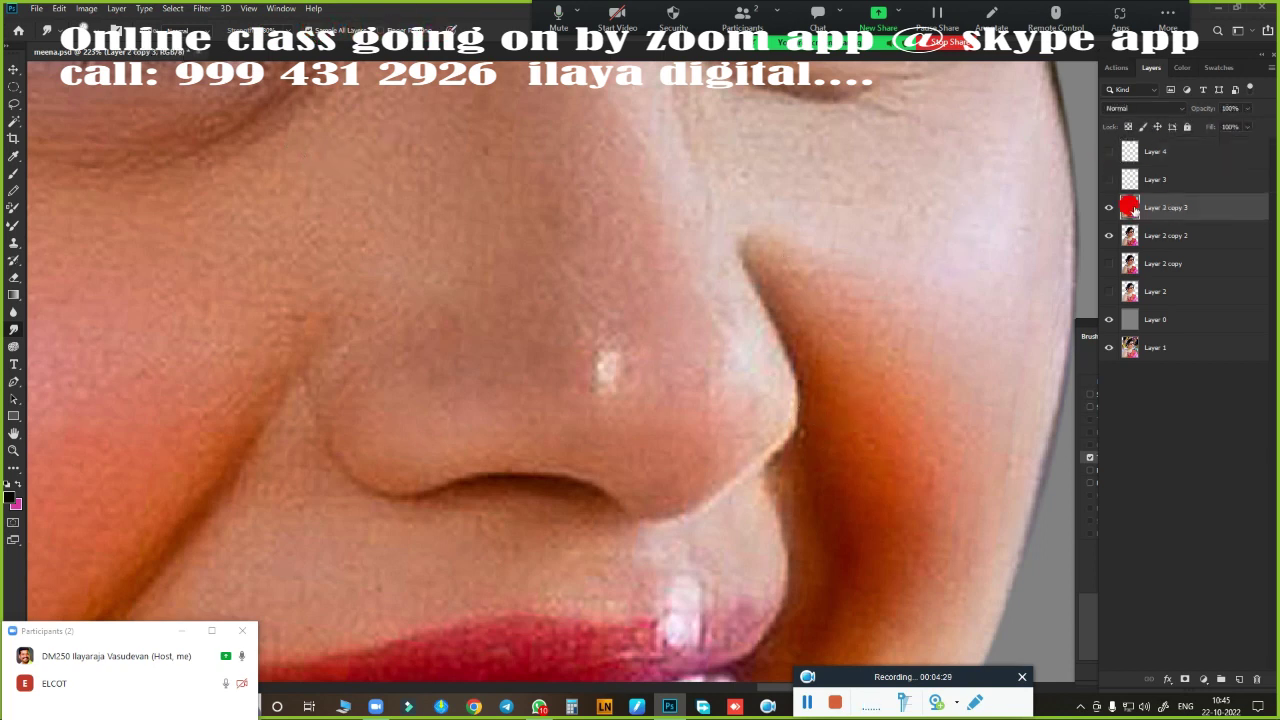
click(1108, 207)
click(1108, 151)
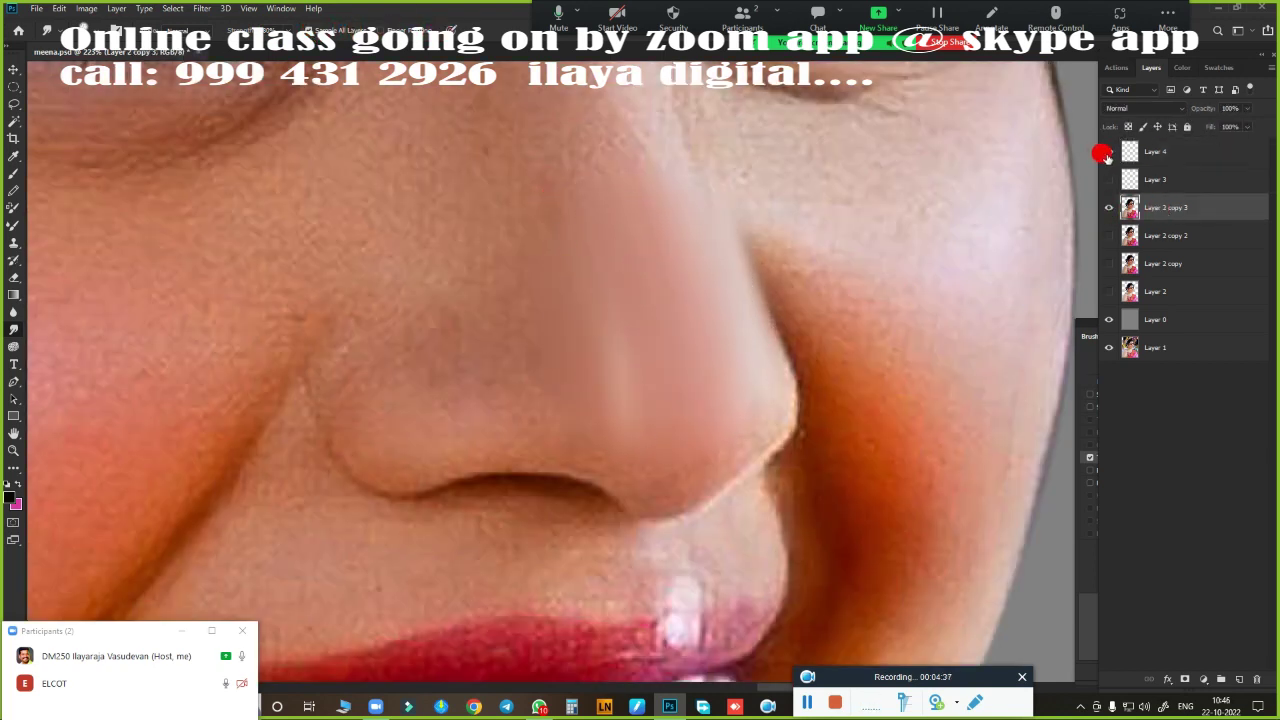
click(1165, 151)
key(ctrl+comma)
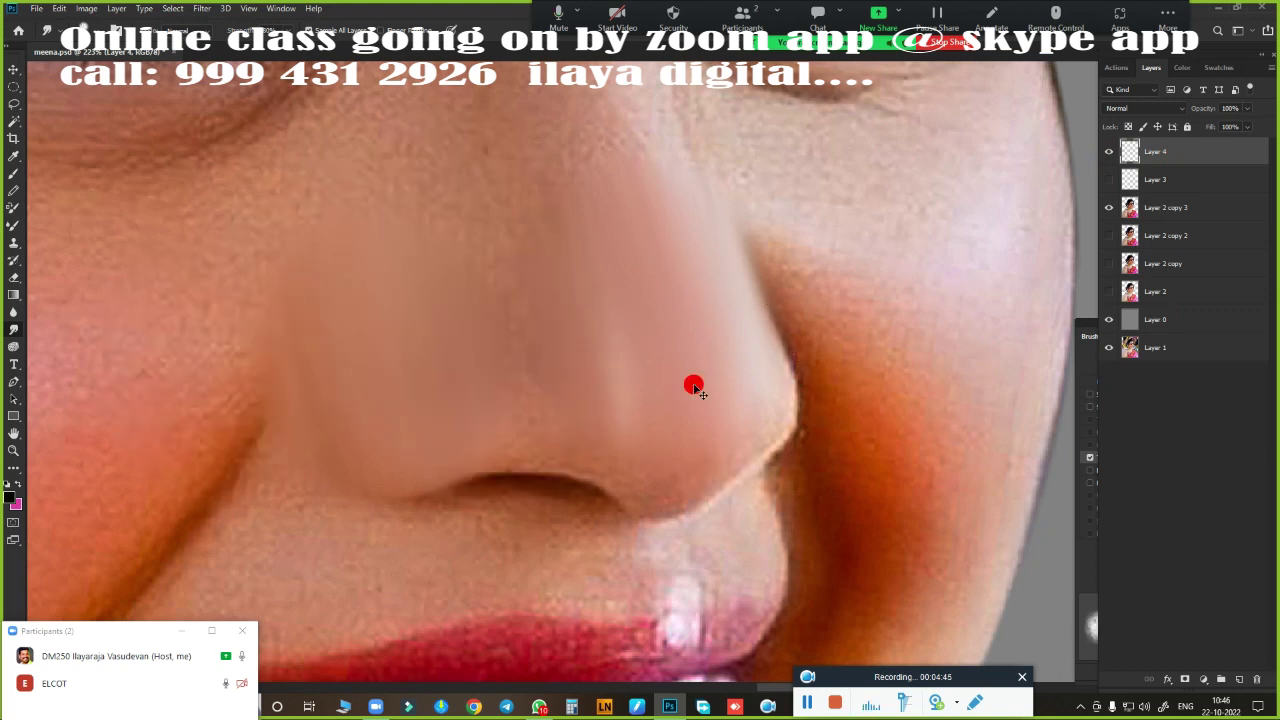
key(Delete)
click(1123, 179)
- Delete the leftover trial layer and bring back the Brush Settings panel
key(Delete)
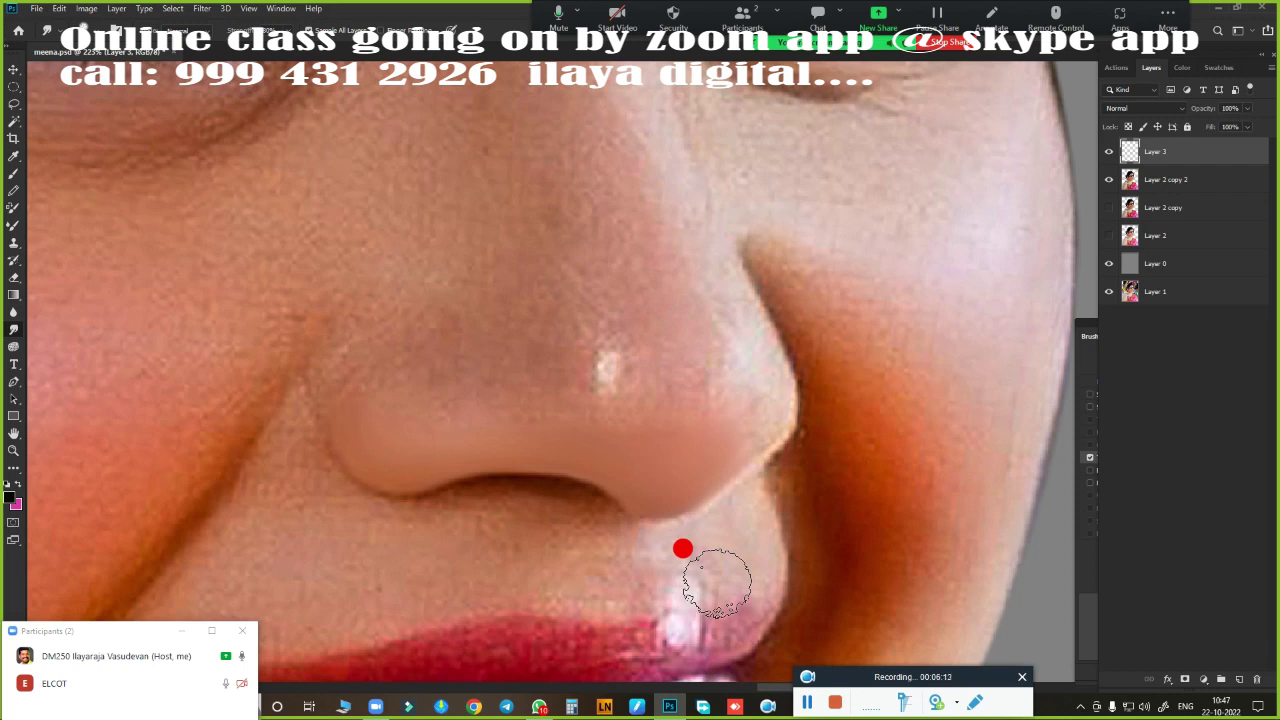
key(F5)
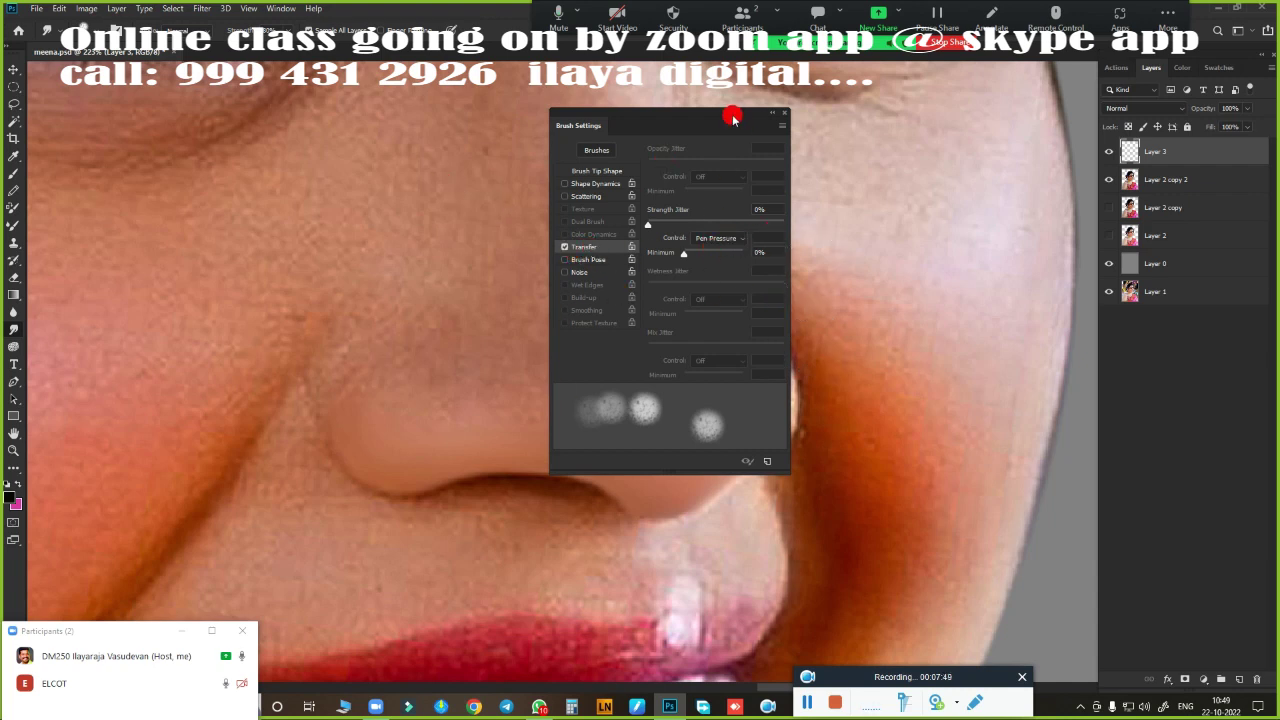
- Close Brush Settings and pan to bring the right side of the nose into view
key(F5)
scroll(714, 414, down, 5)
scroll(627, 440, up, 5)
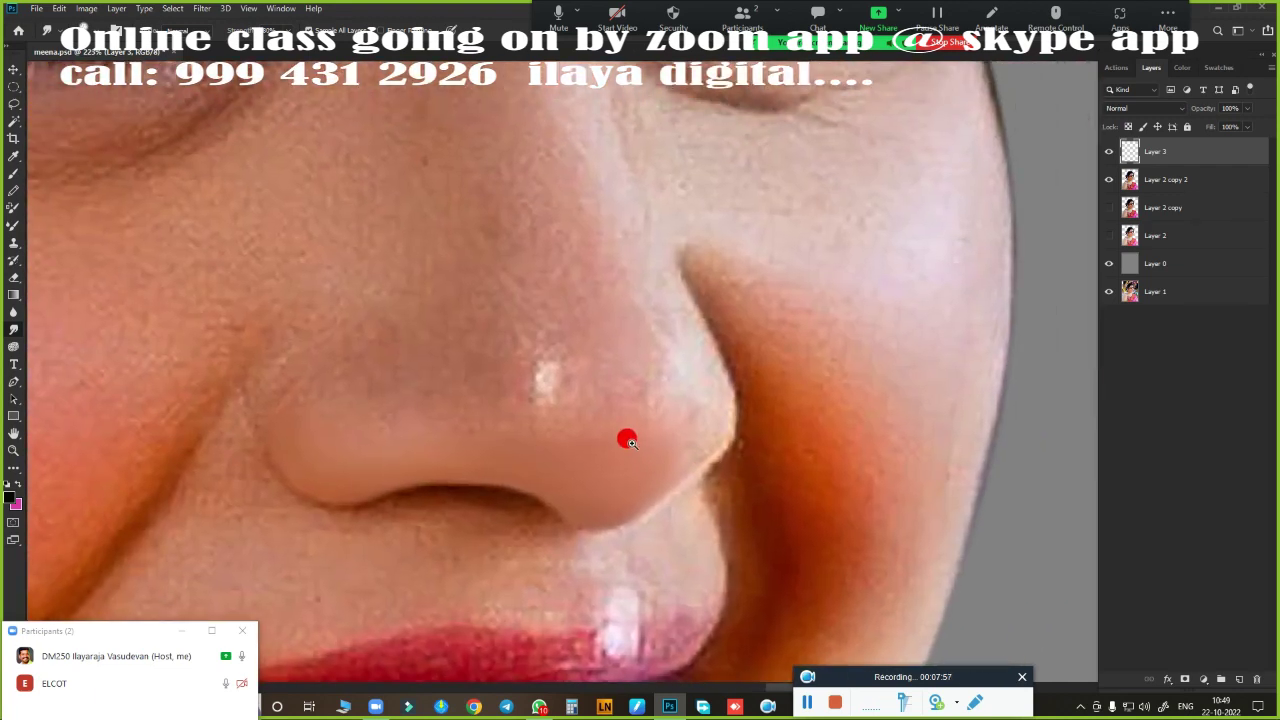
scroll(627, 440, down, 2)
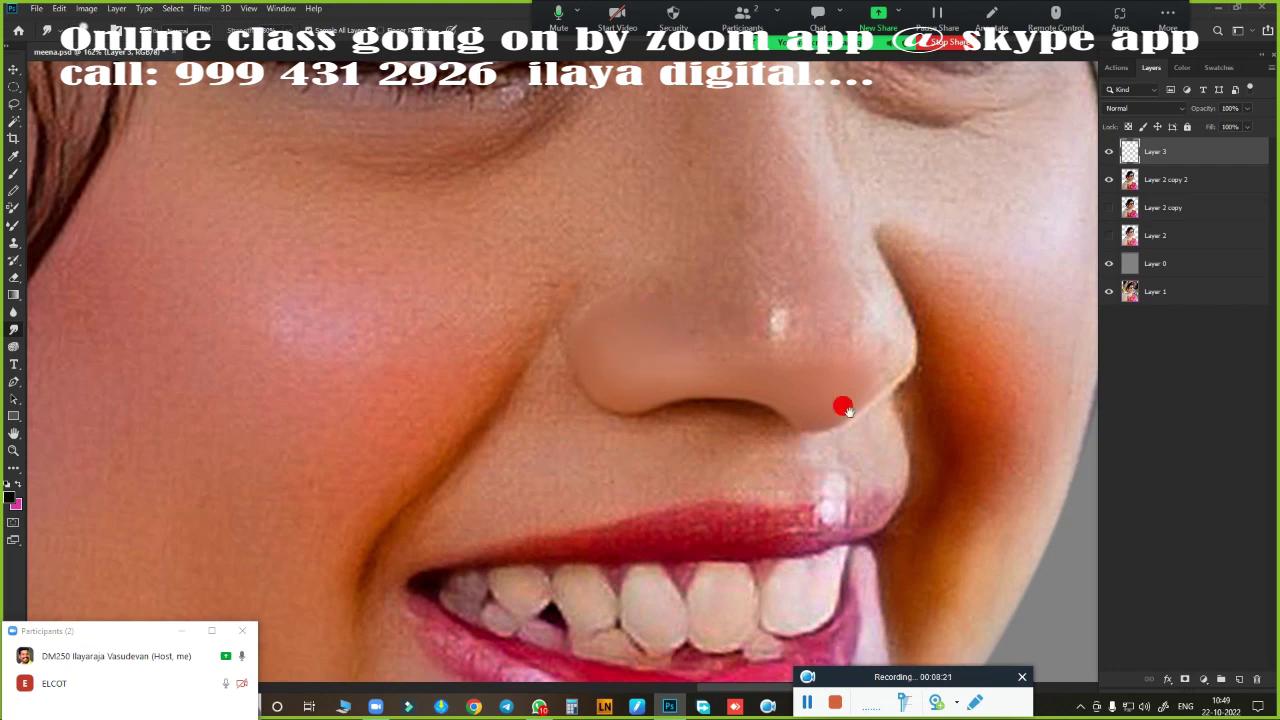
drag(845, 408, 600, 365)
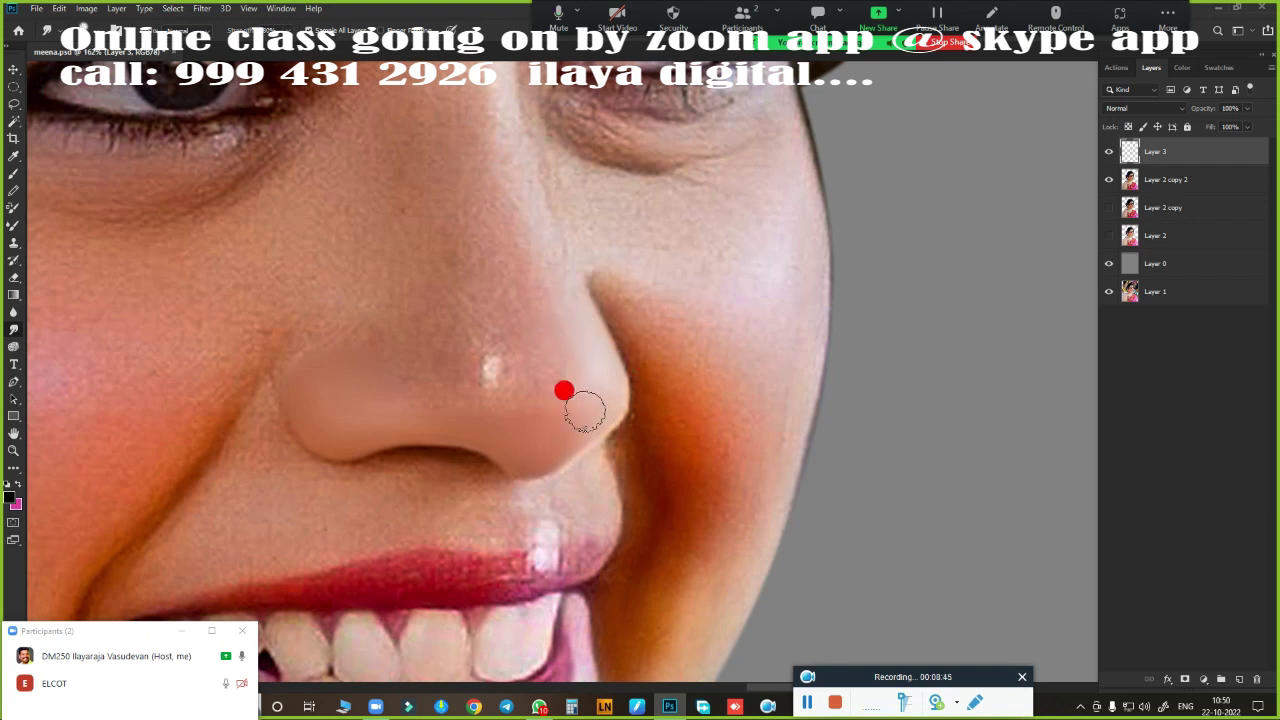
scroll(490, 370, down, 2)
scroll(569, 366, down, 2)
- Show the photo copy again and smooth away the nose-tip highlight and bridge texture on Layer 3
click(1108, 179)
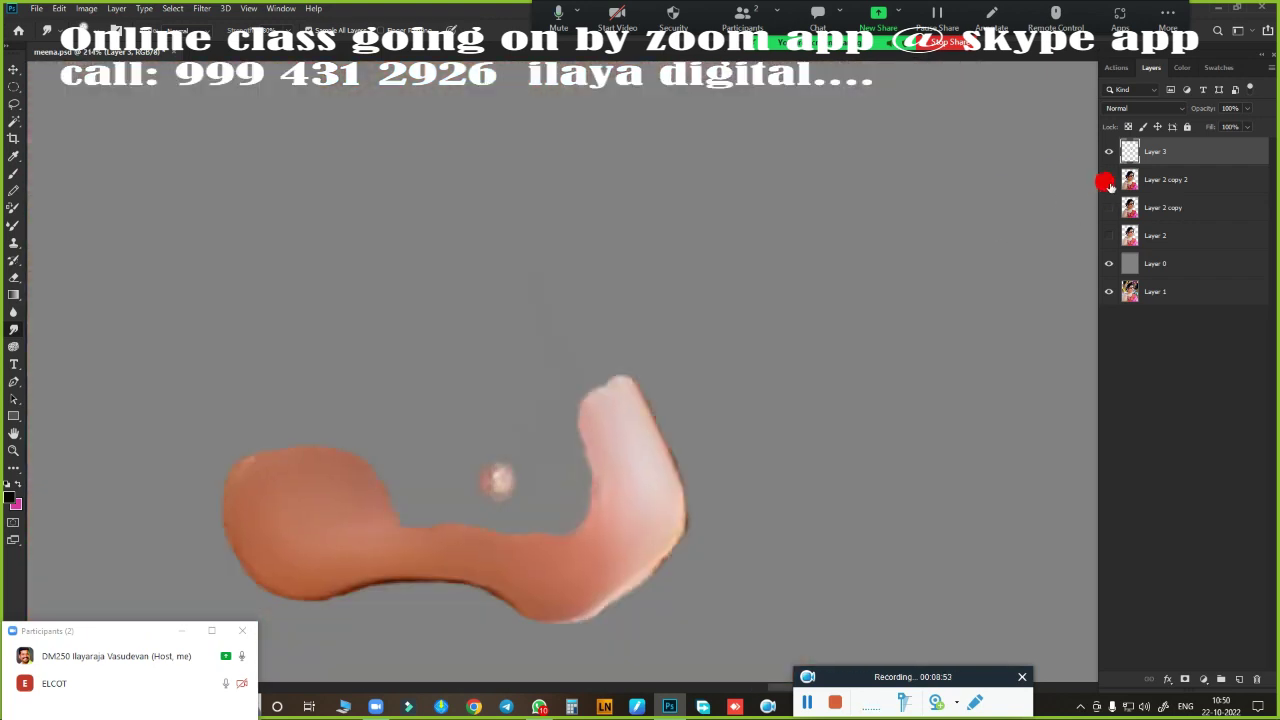
drag(652, 325, 597, 358)
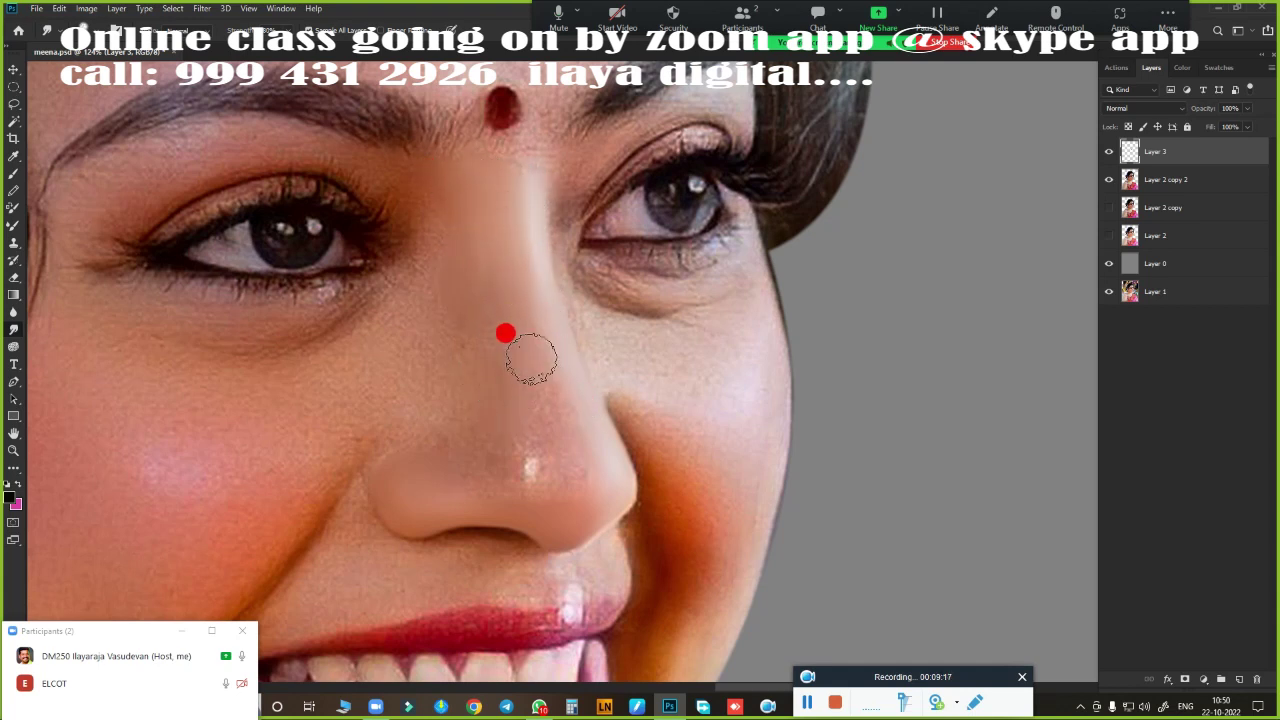
scroll(517, 346, up, 2)
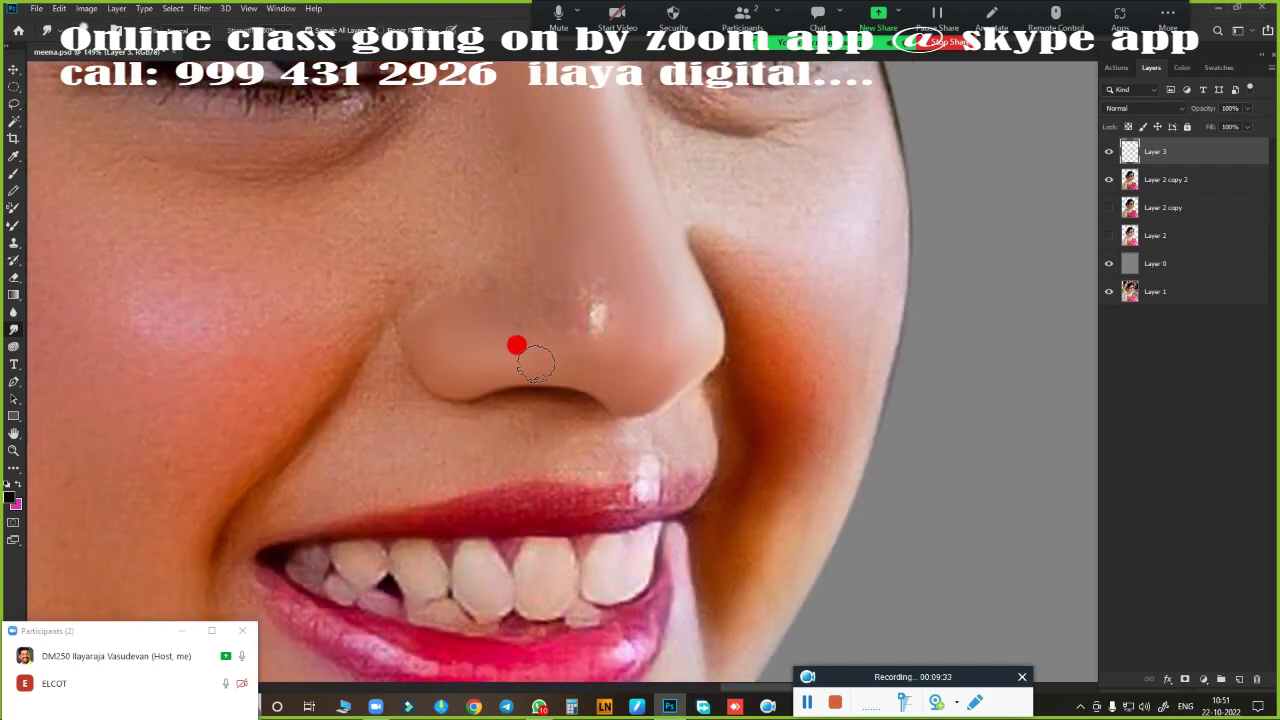
drag(585, 235, 613, 351)
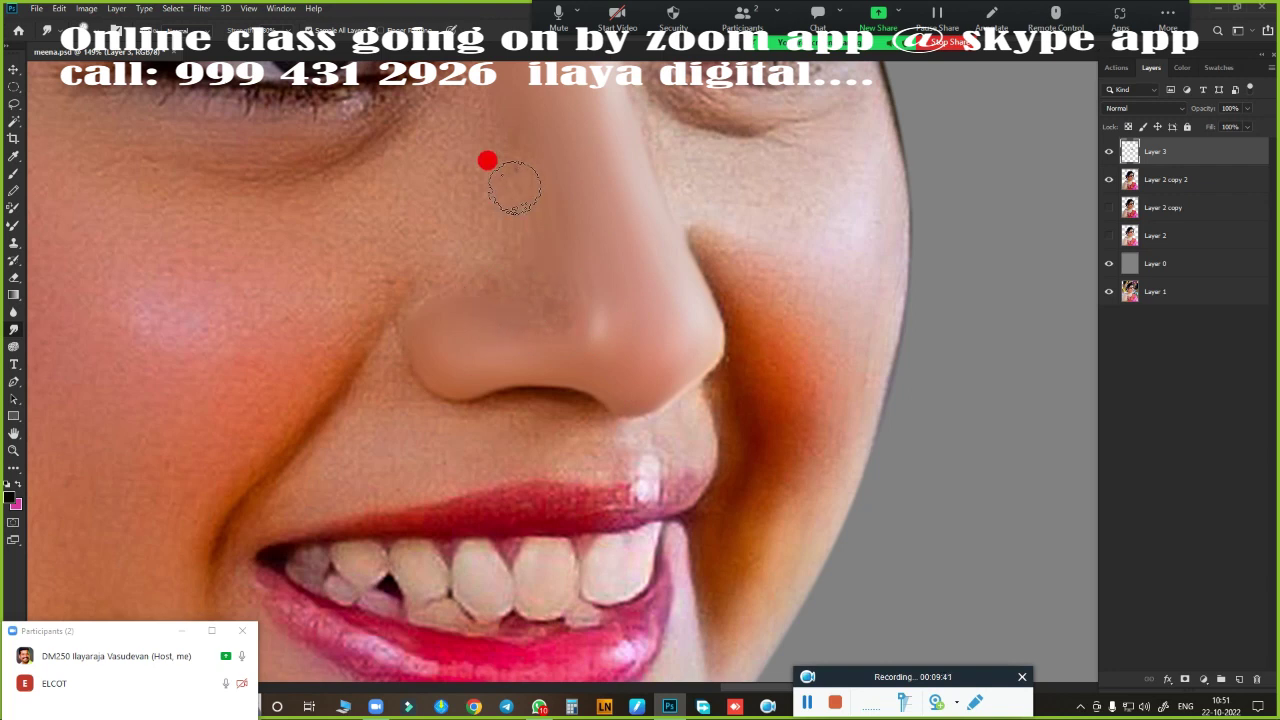
drag(514, 187, 535, 308)
mouse_move(728, 349)
mouse_down()
mouse_move(672, 333)
mouse_move(562, 357)
mouse_up()
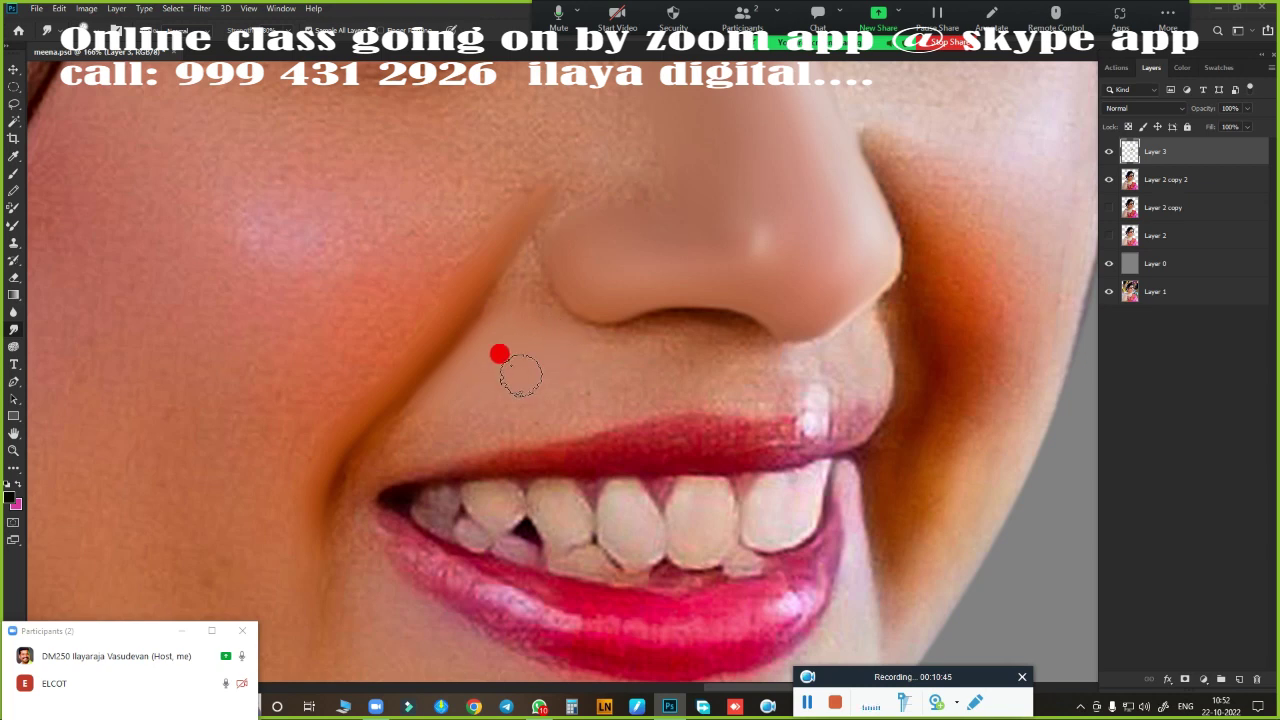
scroll(500, 354, up, 3)
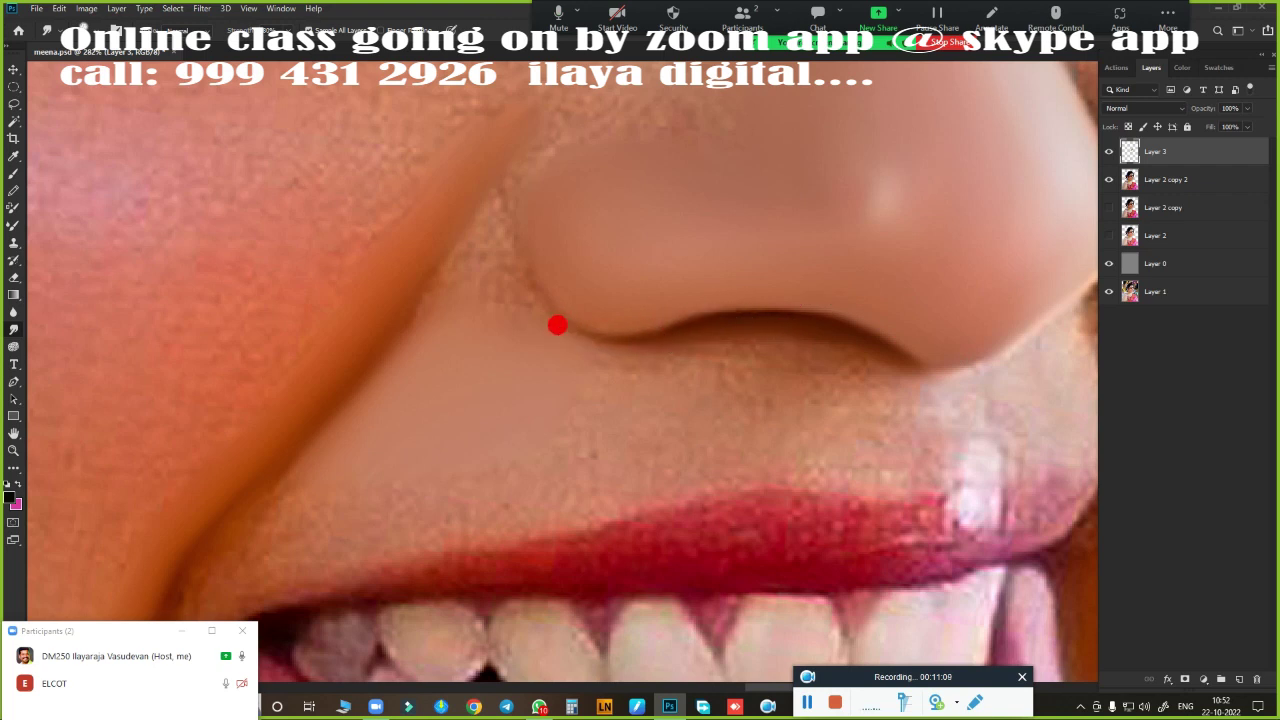
- Pick a soft brush from the brush preset picker
right_click(459, 339)
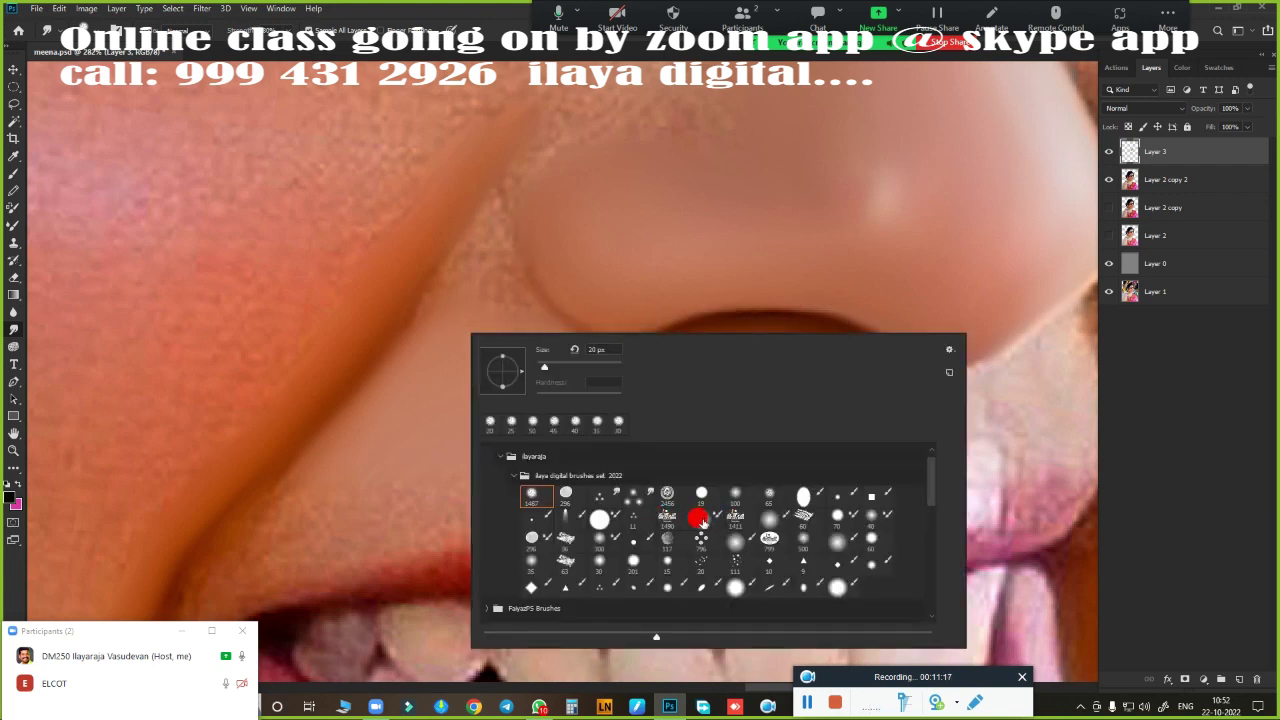
click(700, 518)
click(538, 212)
- Darken the nostril crease and the smile line running down the cheek
drag(697, 328, 803, 315)
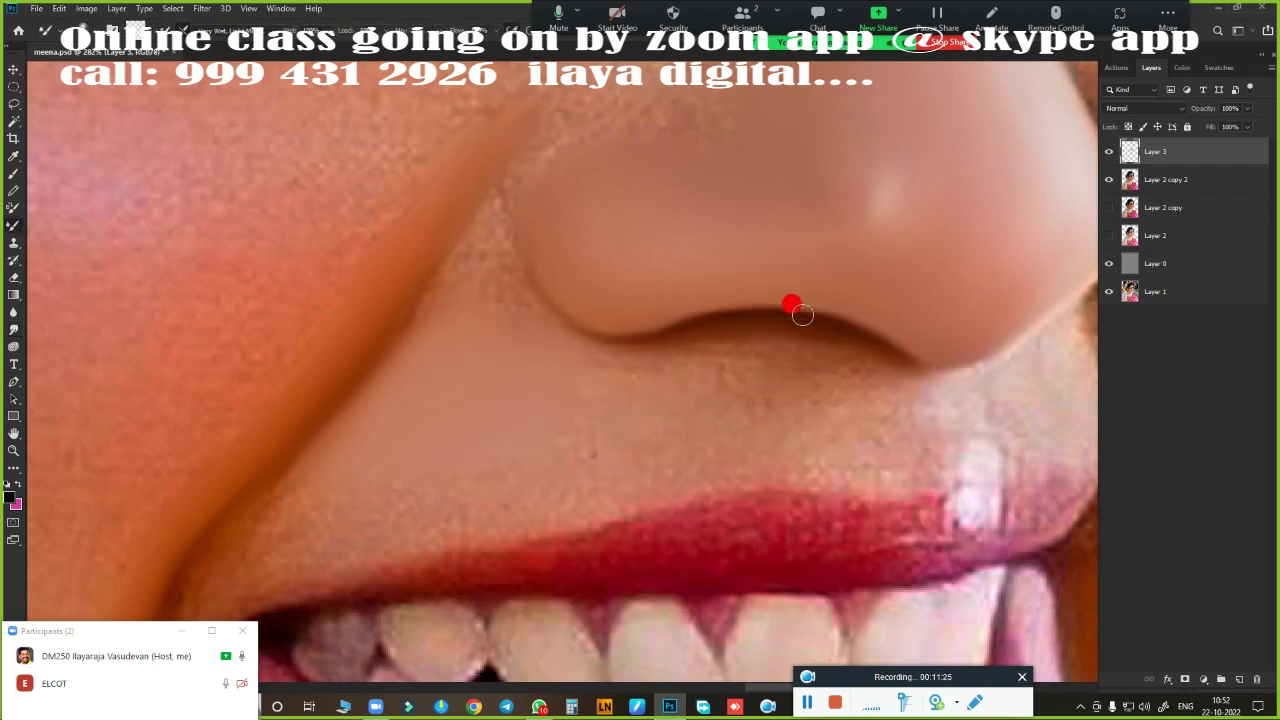
mouse_move(882, 349)
mouse_down()
mouse_move(940, 363)
mouse_move(694, 327)
mouse_up()
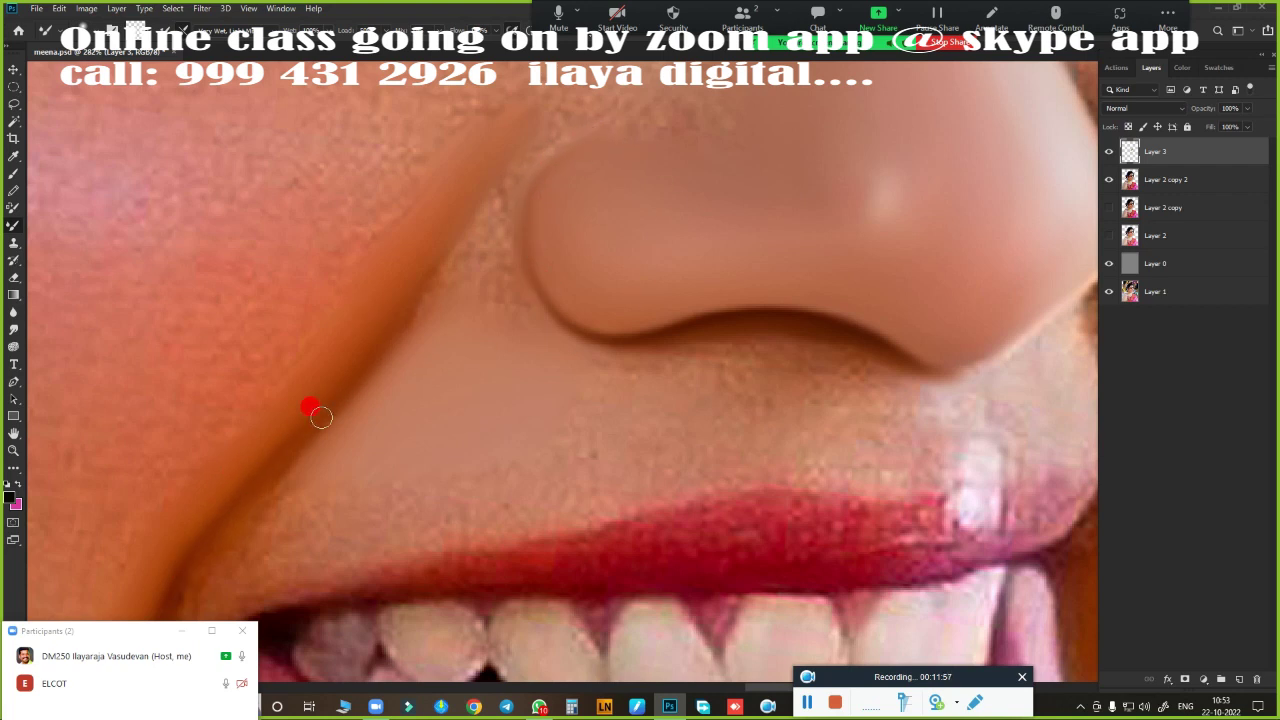
drag(320, 416, 502, 167)
key(bracketright)
key(bracketright)
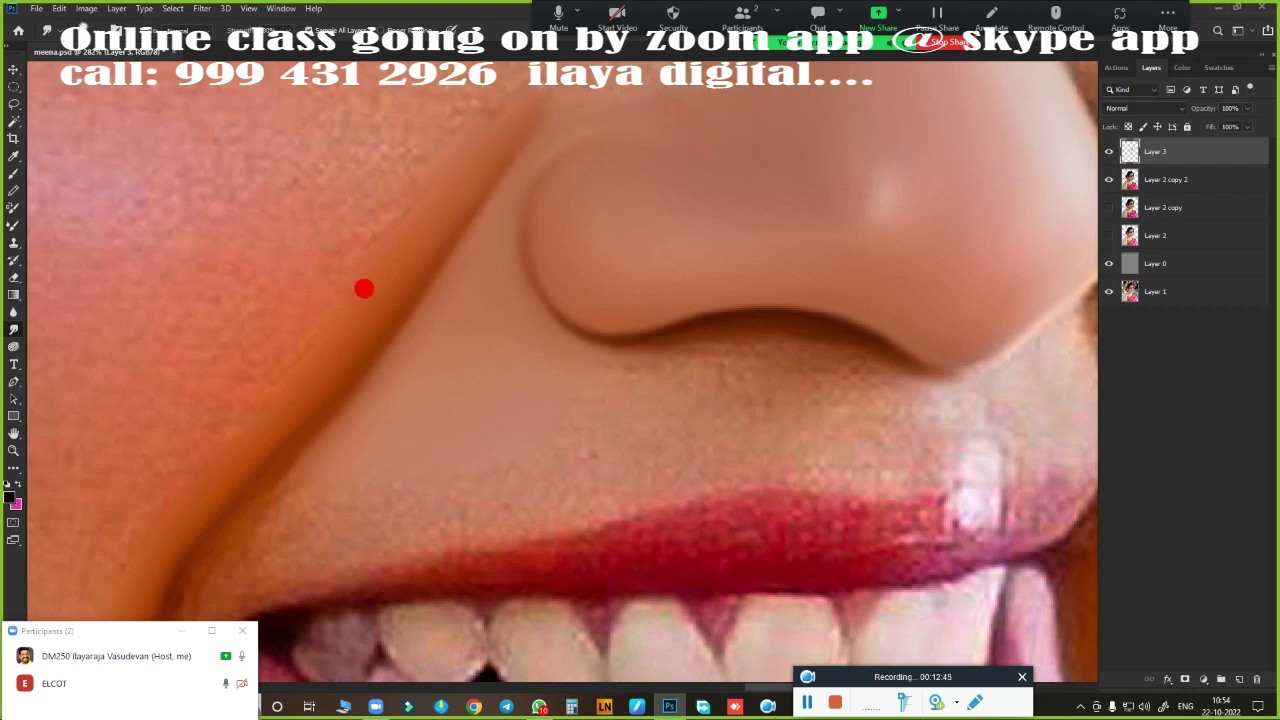
scroll(611, 369, down, 3)
scroll(671, 246, down, 2)
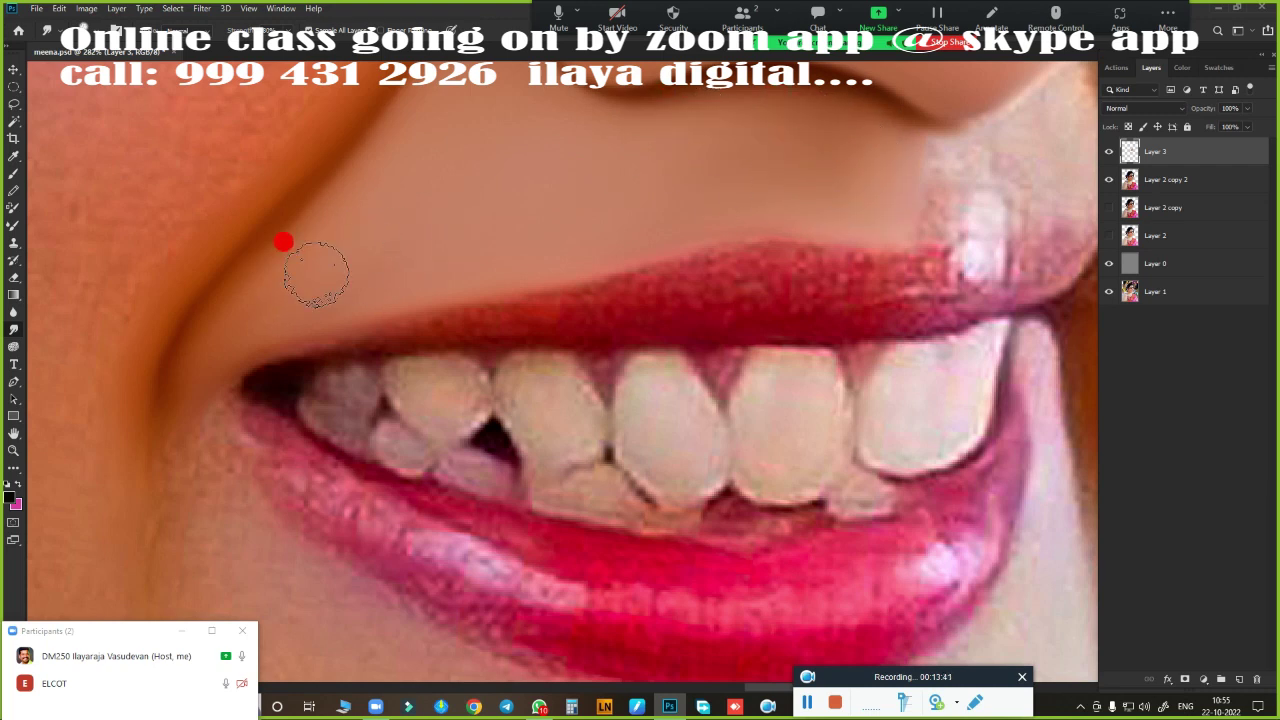
- Frame the nose, lips and mouth corner, and shrink the brush for fine work
drag(360, 580, 775, 311)
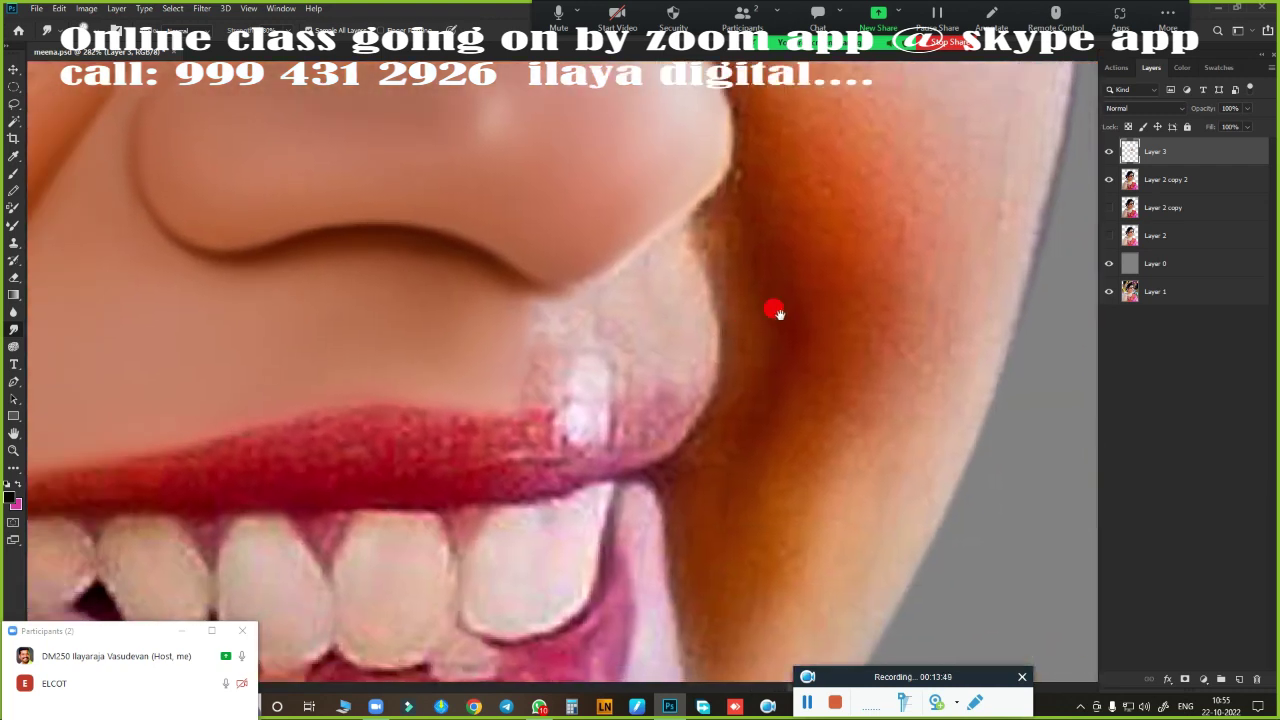
scroll(740, 290, down, 5)
scroll(645, 313, up, 2)
scroll(694, 346, up, 2)
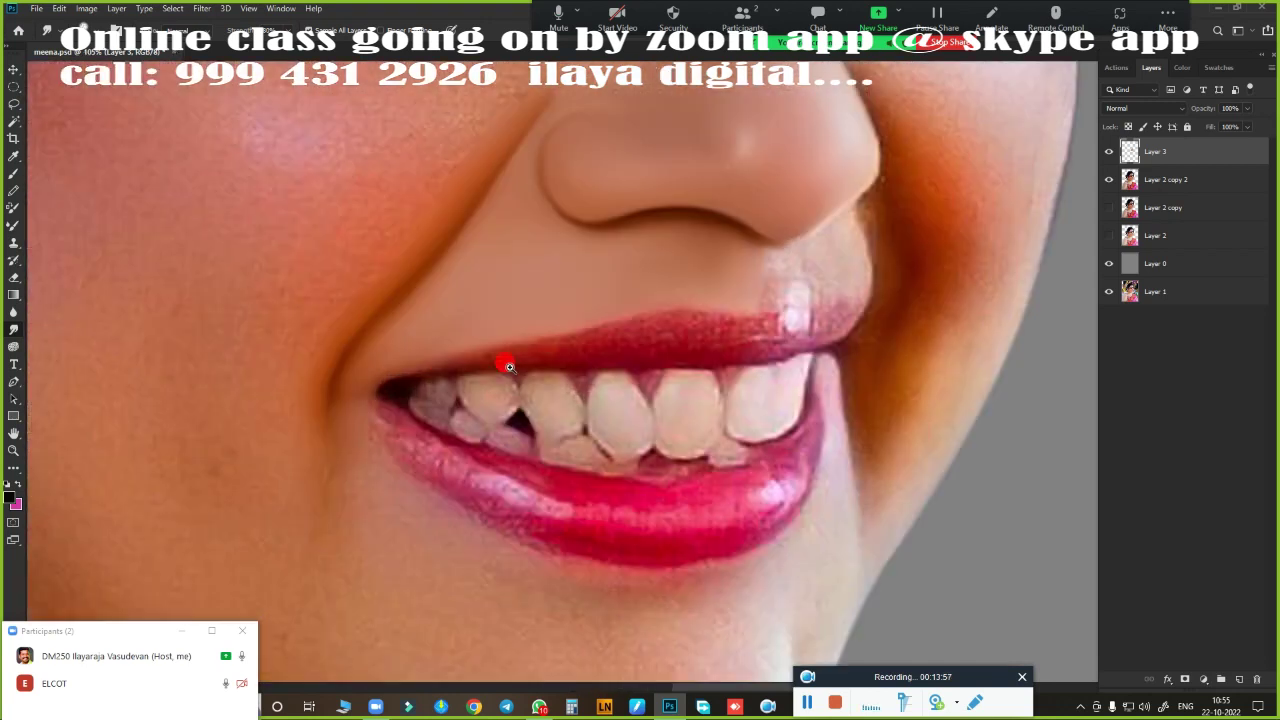
scroll(508, 363, up, 1)
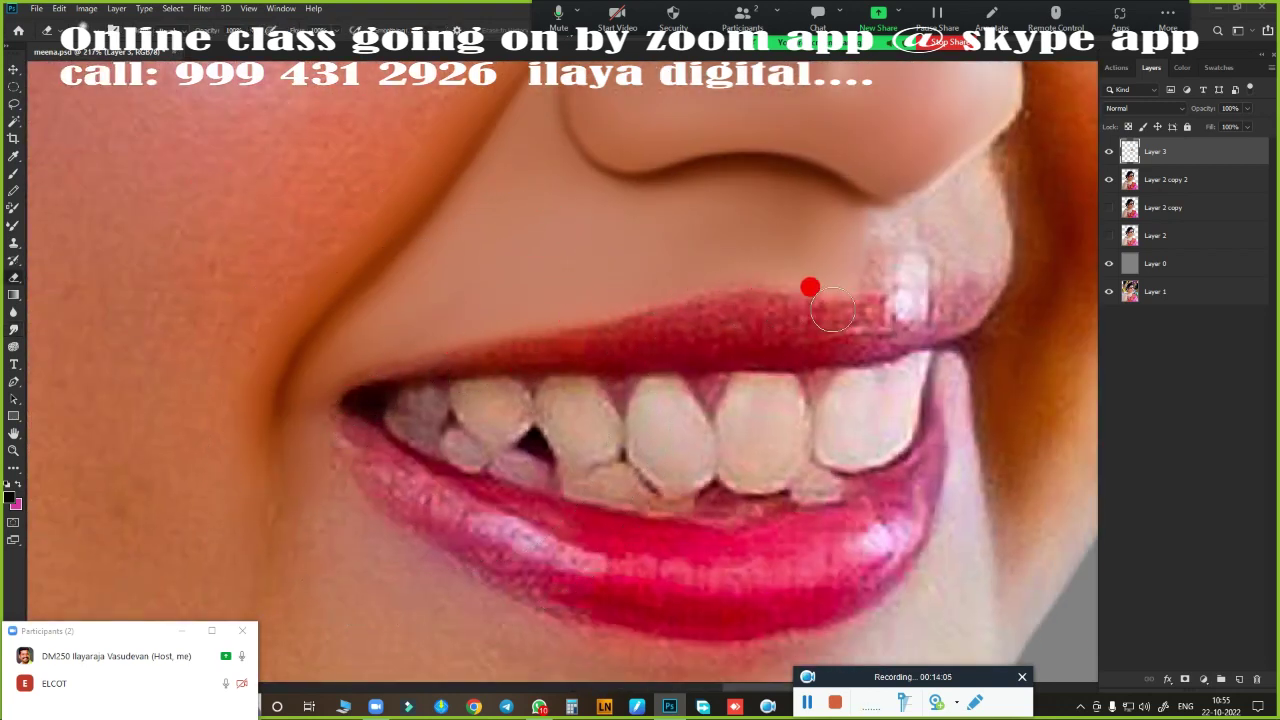
scroll(705, 378, down, 1)
scroll(687, 385, down, 1)
scroll(700, 360, up, 1)
scroll(750, 370, up, 1)
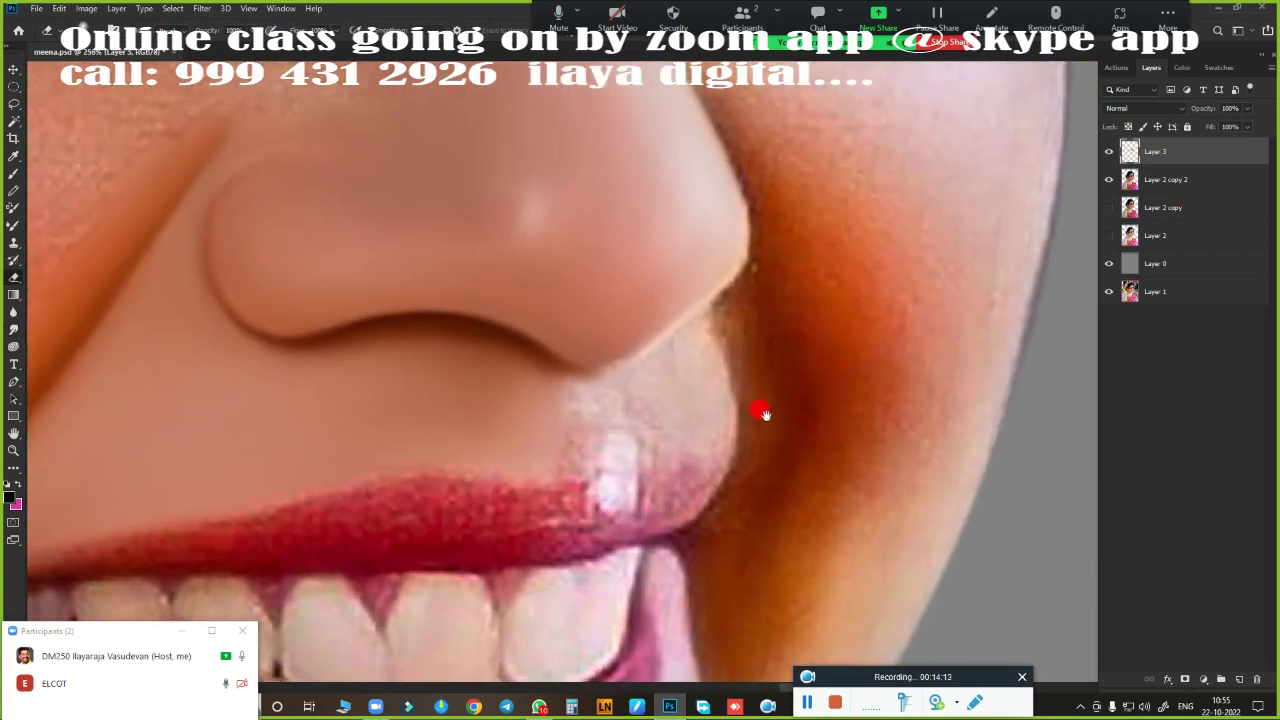
drag(750, 410, 813, 341)
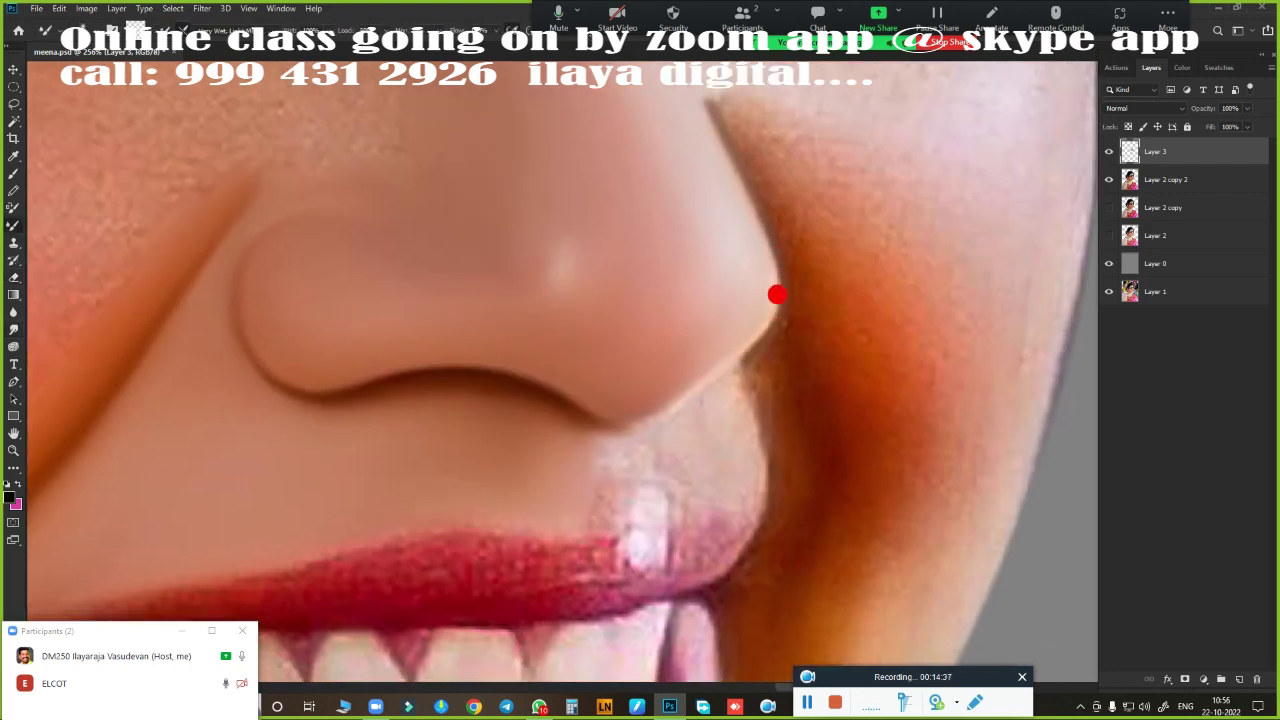
drag(755, 337, 836, 297)
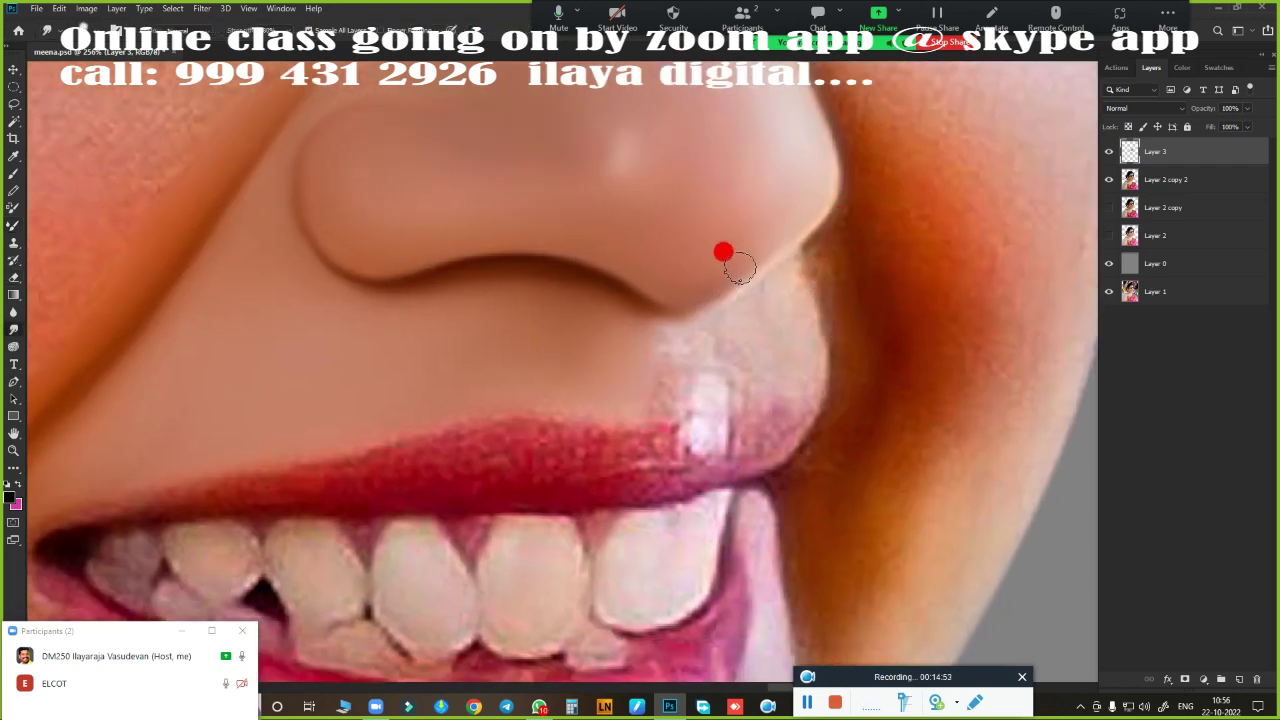
key(bracketleft)
key(bracketleft)
key(bracketleft)
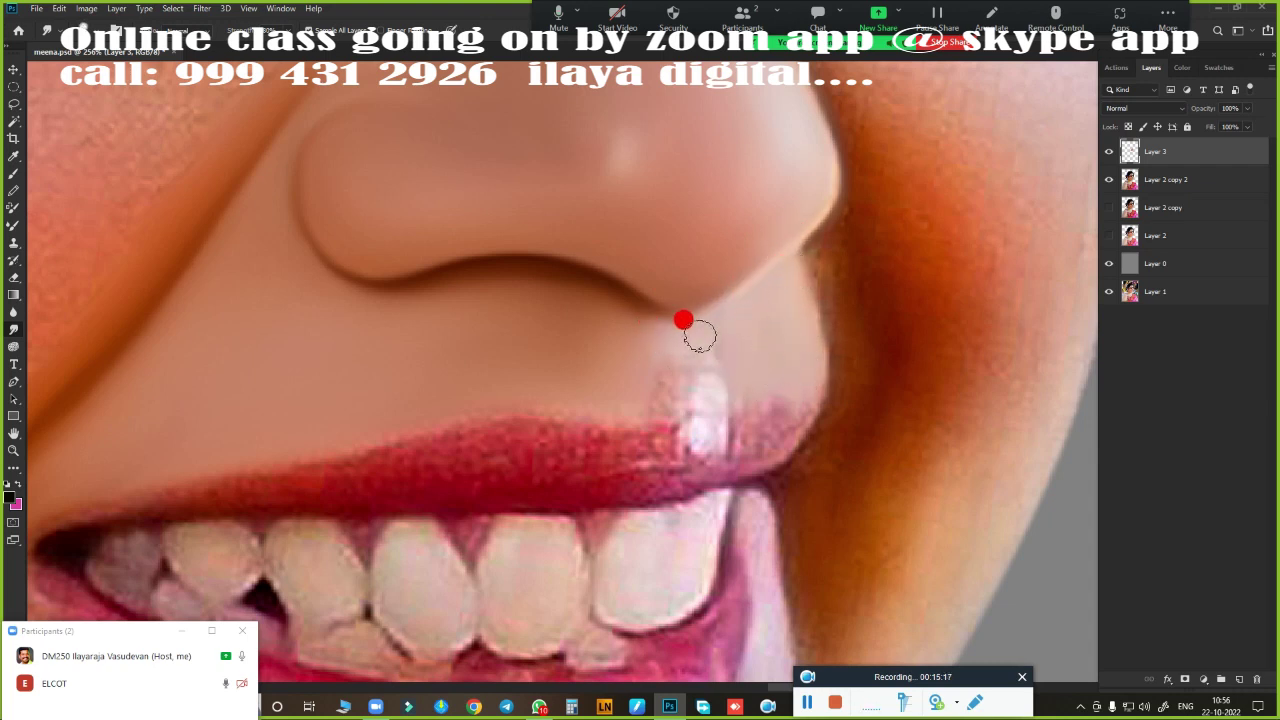
scroll(724, 410, down, 4)
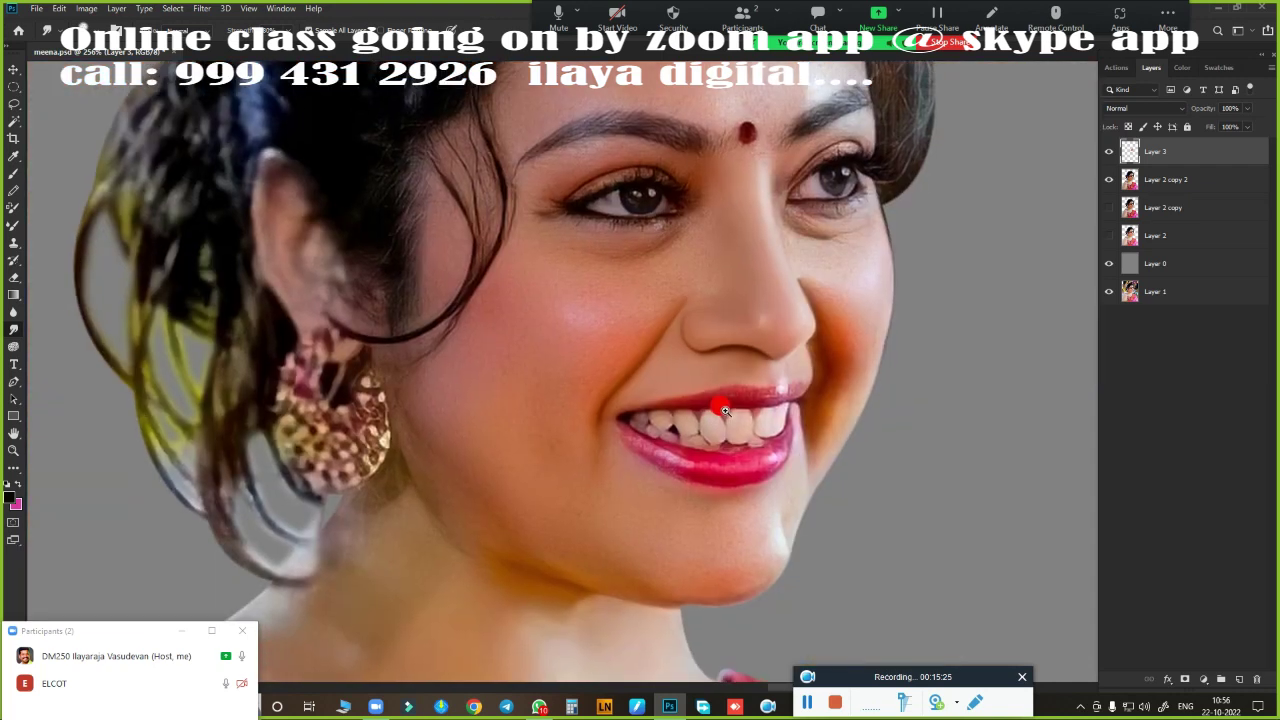
scroll(724, 410, up, 3)
scroll(716, 408, down, 3)
scroll(716, 408, up, 1)
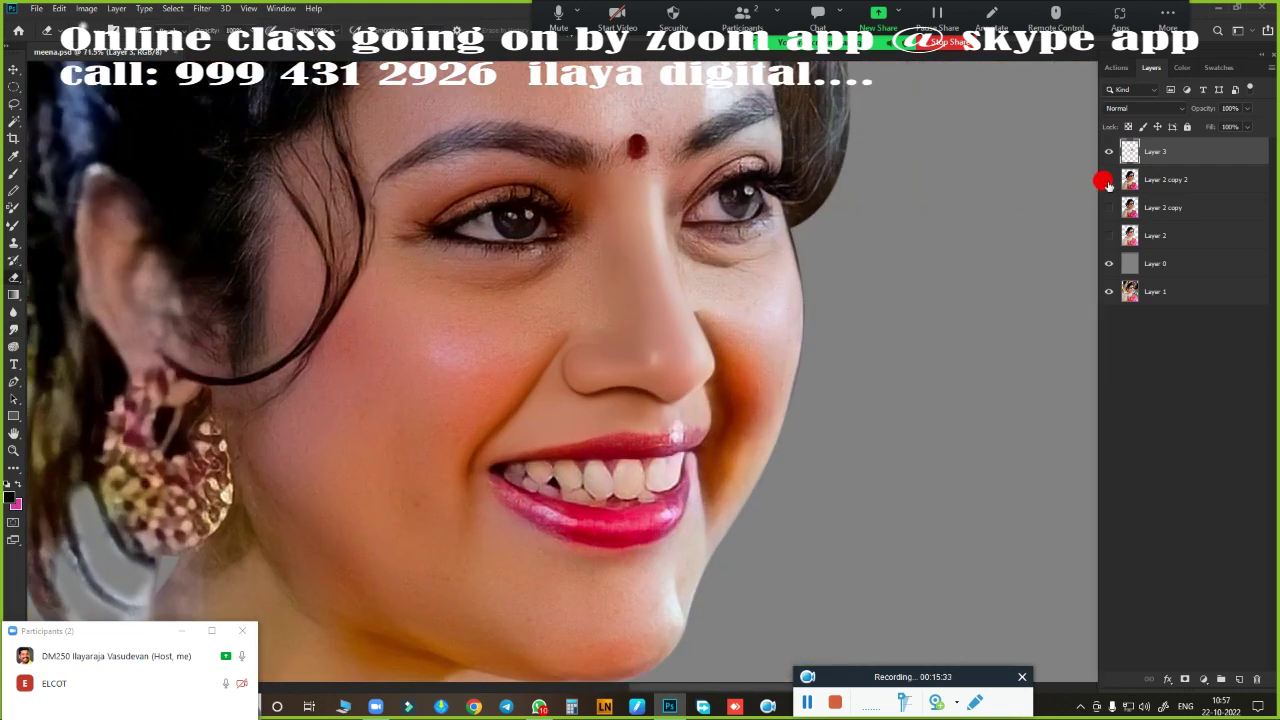
scroll(808, 249, up, 4)
- Smooth the skin under the nose, the upper-lip highlight and the cheek beside the mouth
click(681, 357)
click(674, 330)
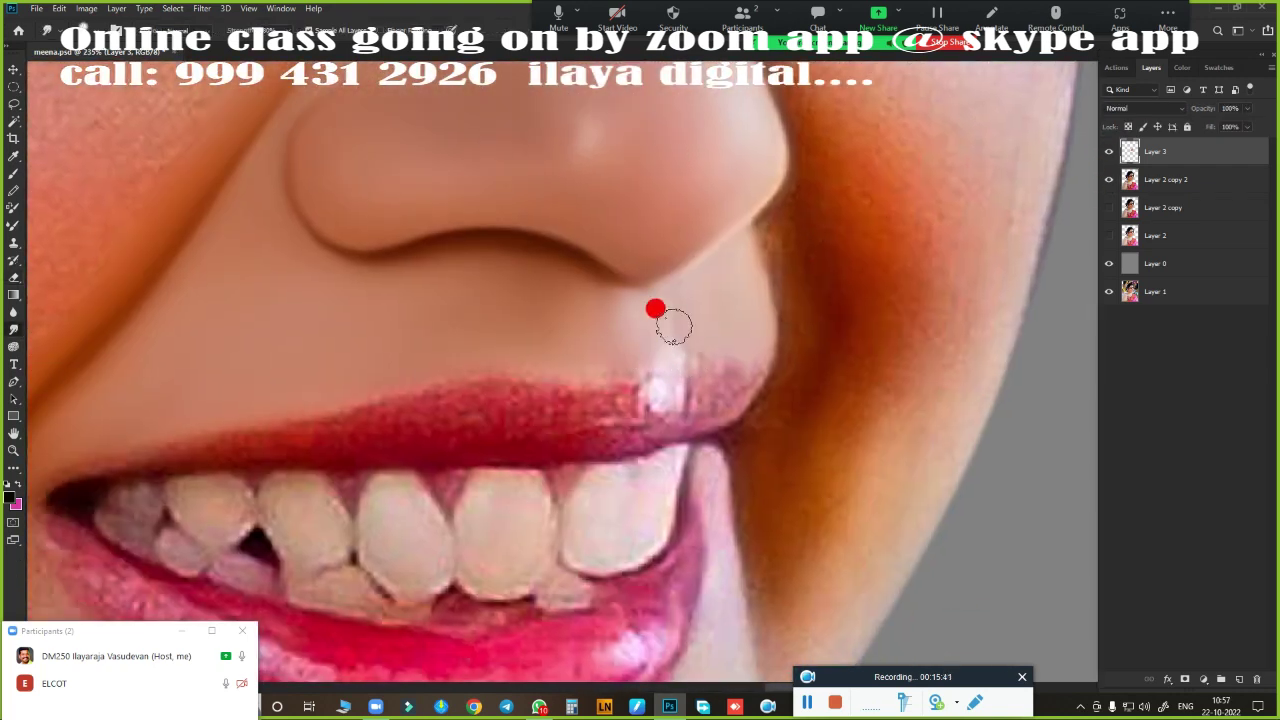
click(668, 296)
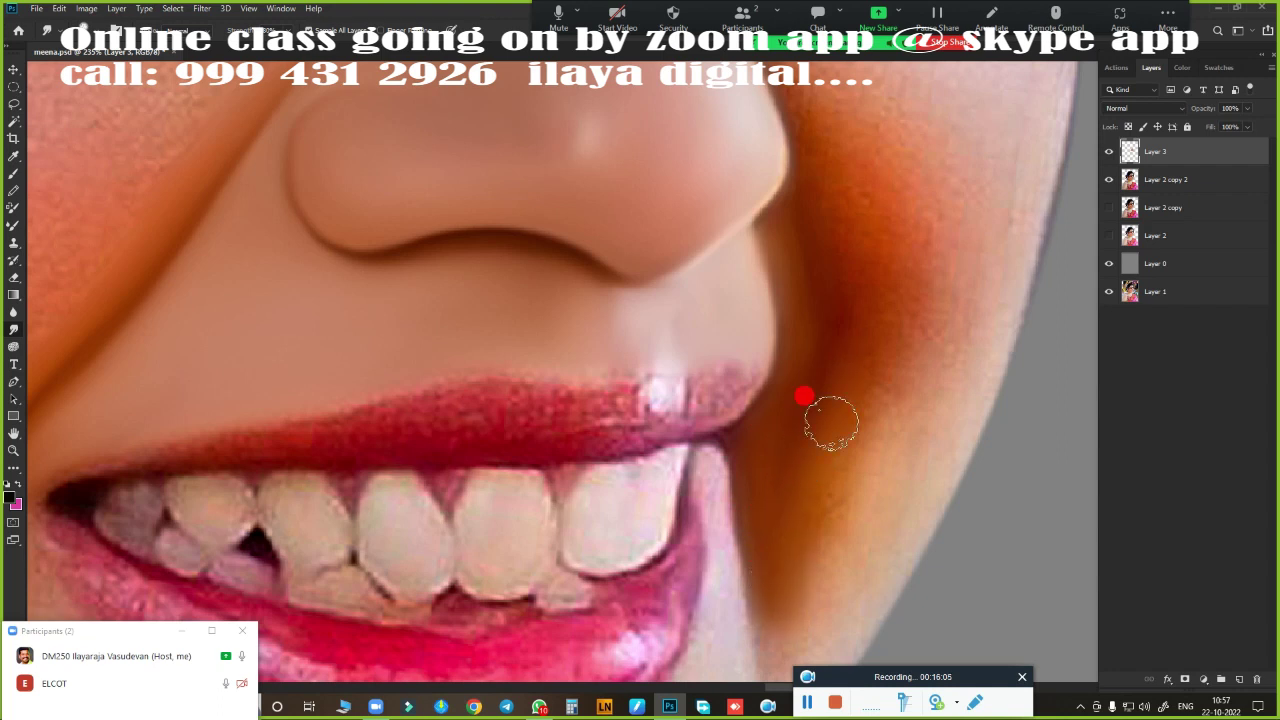
key(bracketright)
key(bracketright)
scroll(829, 524, up, 3)
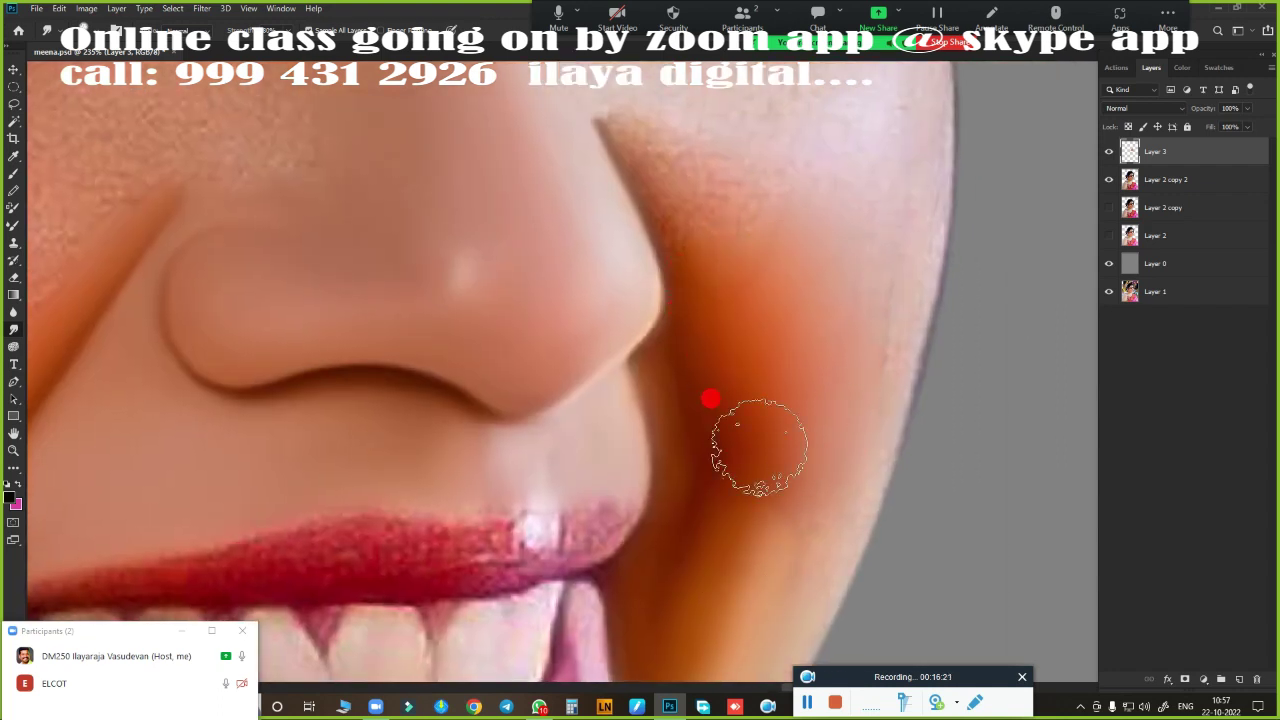
scroll(812, 221, up, 3)
key(bracketleft)
key(bracketleft)
key(bracketleft)
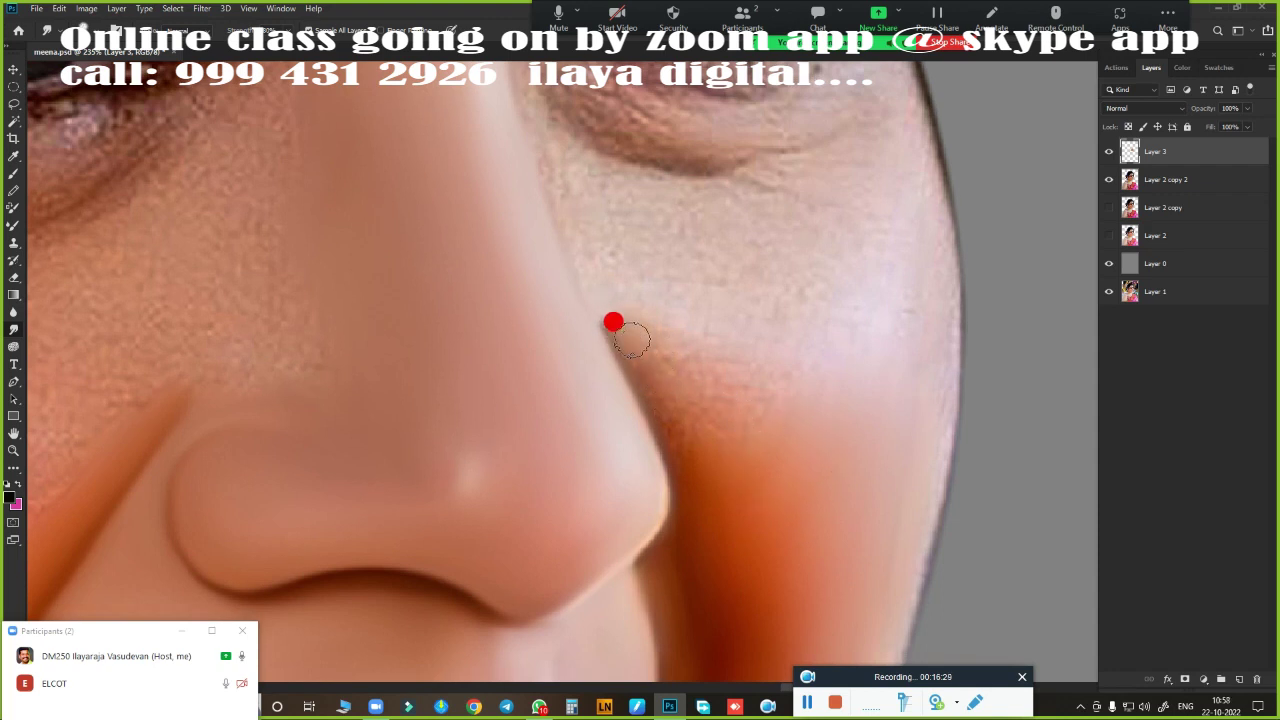
key(bracketright)
key(bracketright)
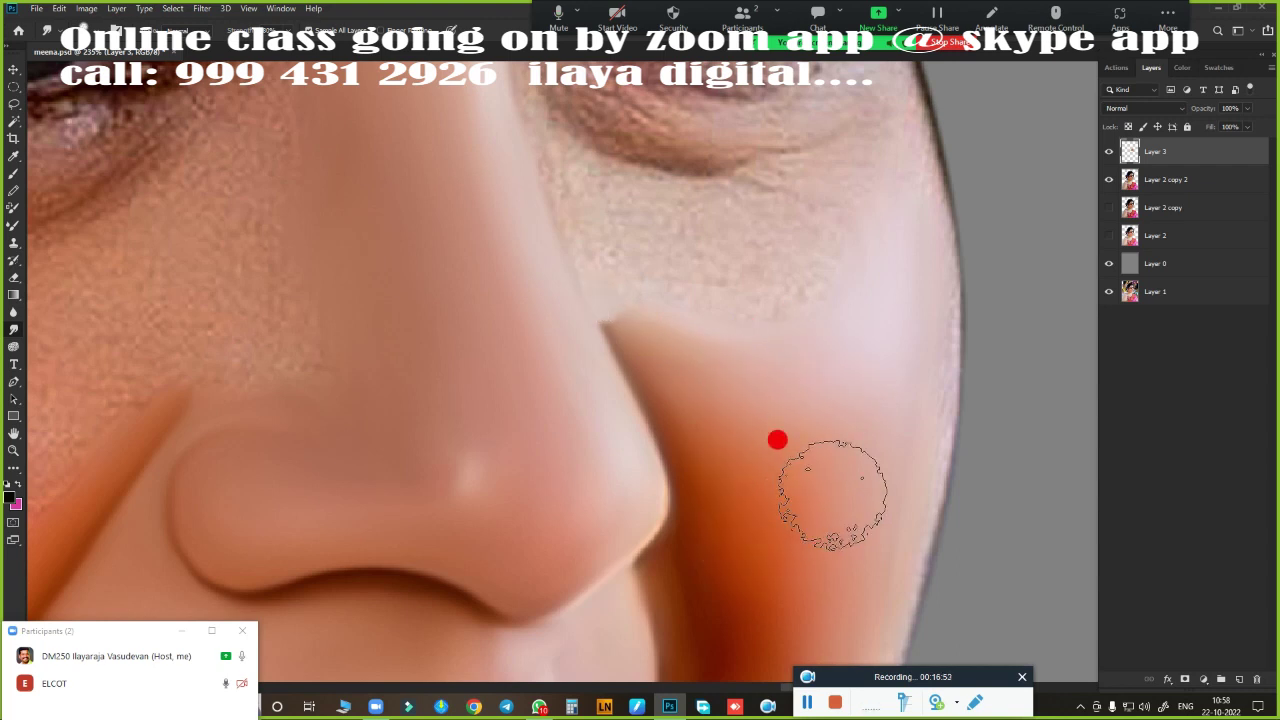
scroll(800, 167, down, 2)
- Paint a bright highlight down the nose bridge
scroll(757, 355, down, 2)
scroll(757, 355, down, 1)
scroll(586, 386, up, 2)
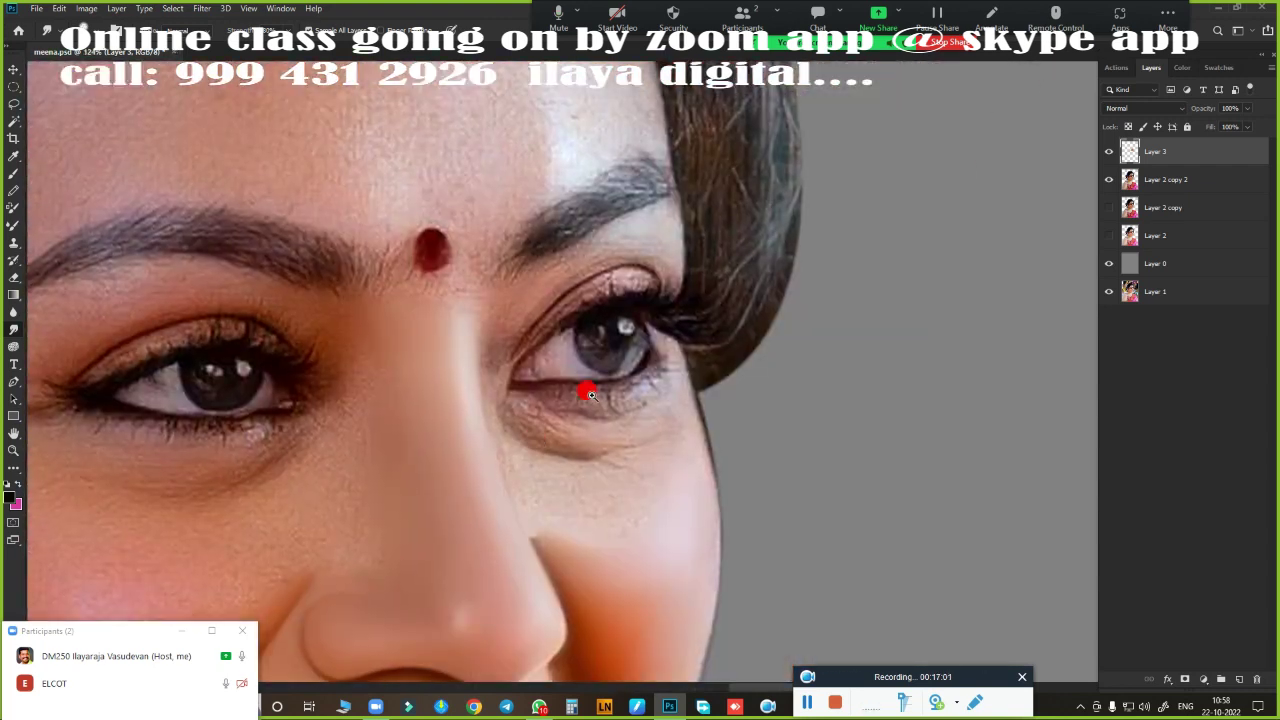
scroll(734, 309, up, 1)
scroll(712, 372, up, 1)
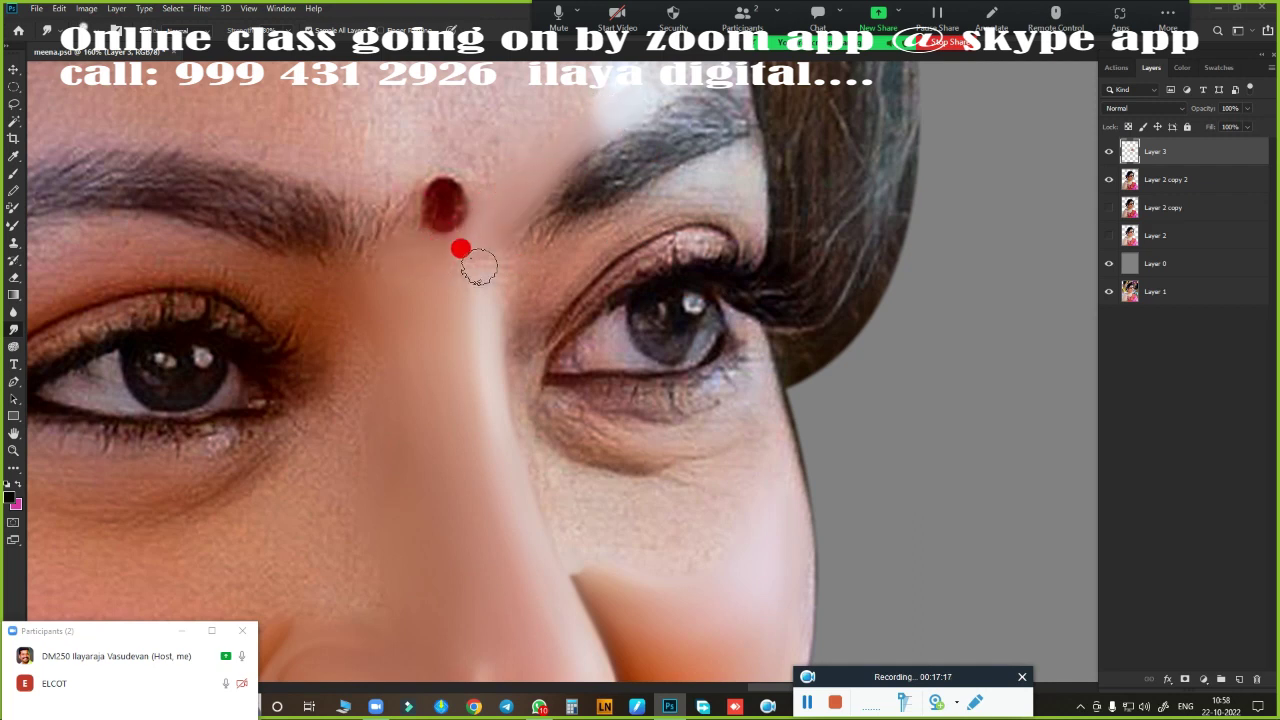
drag(479, 272, 483, 345)
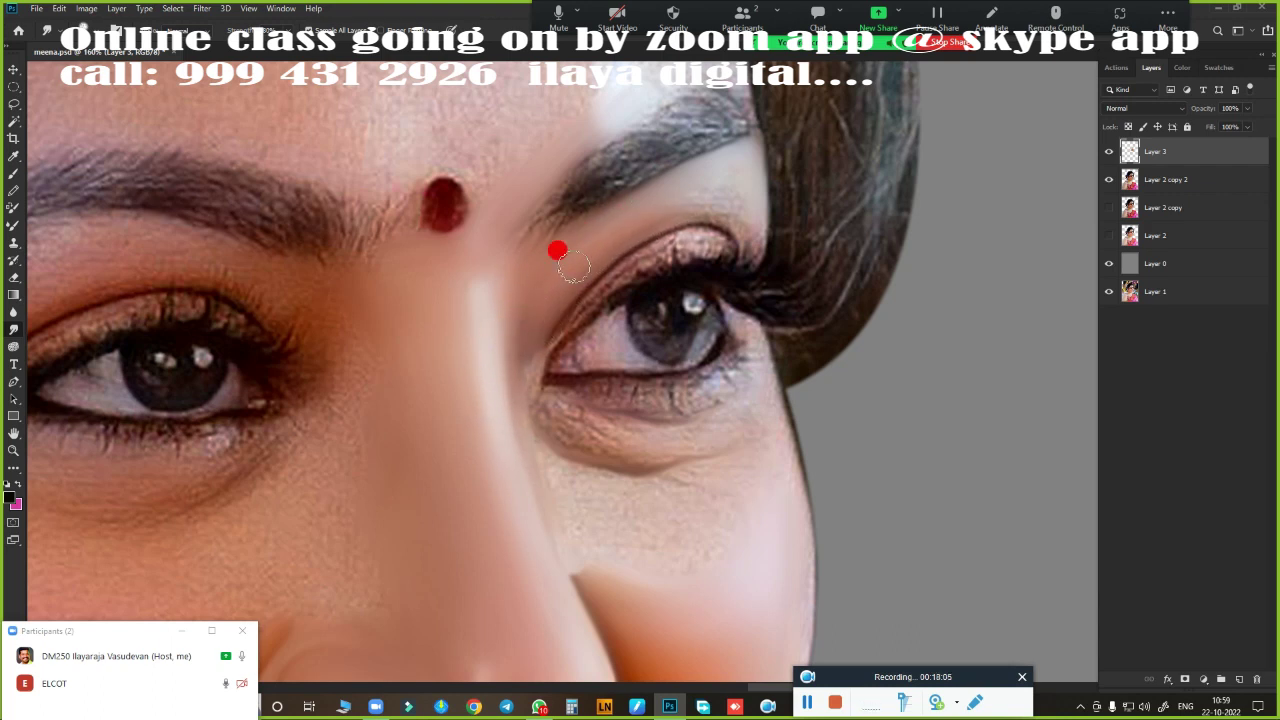
- Paint out the dark hair at the outer eye corner and stray lash specks on the eyelid
scroll(554, 249, up, 2)
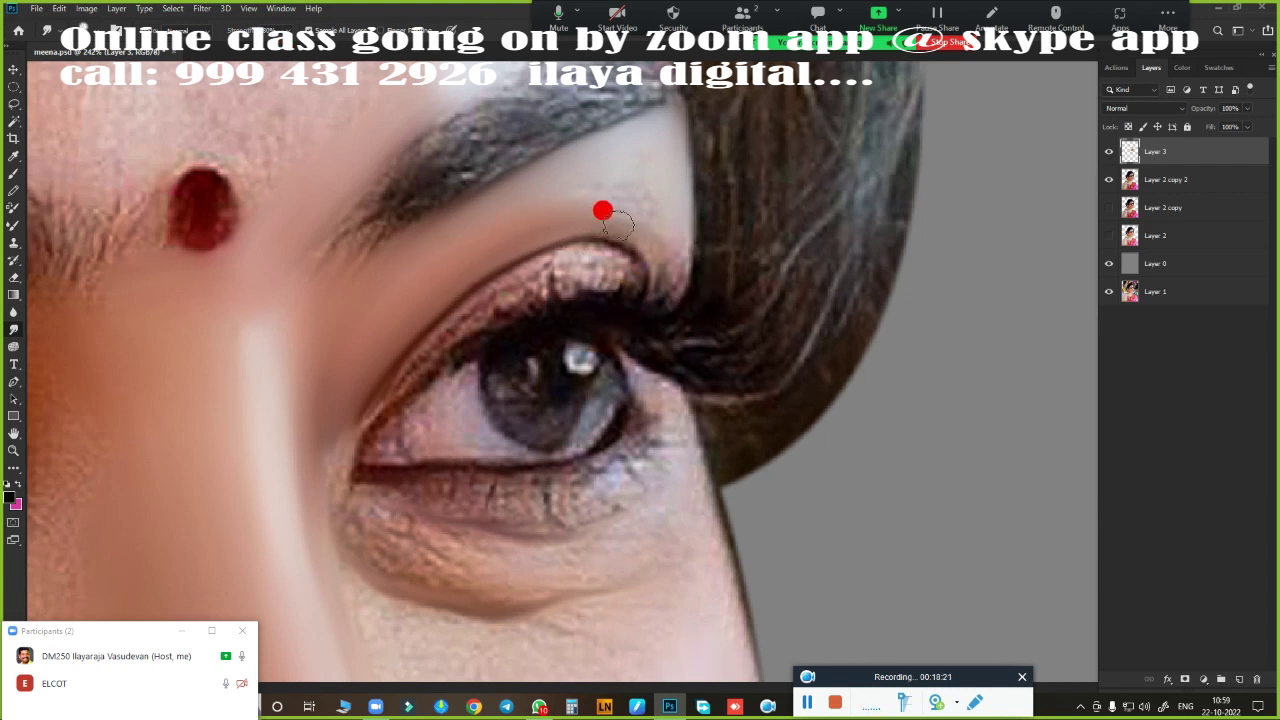
drag(668, 268, 663, 289)
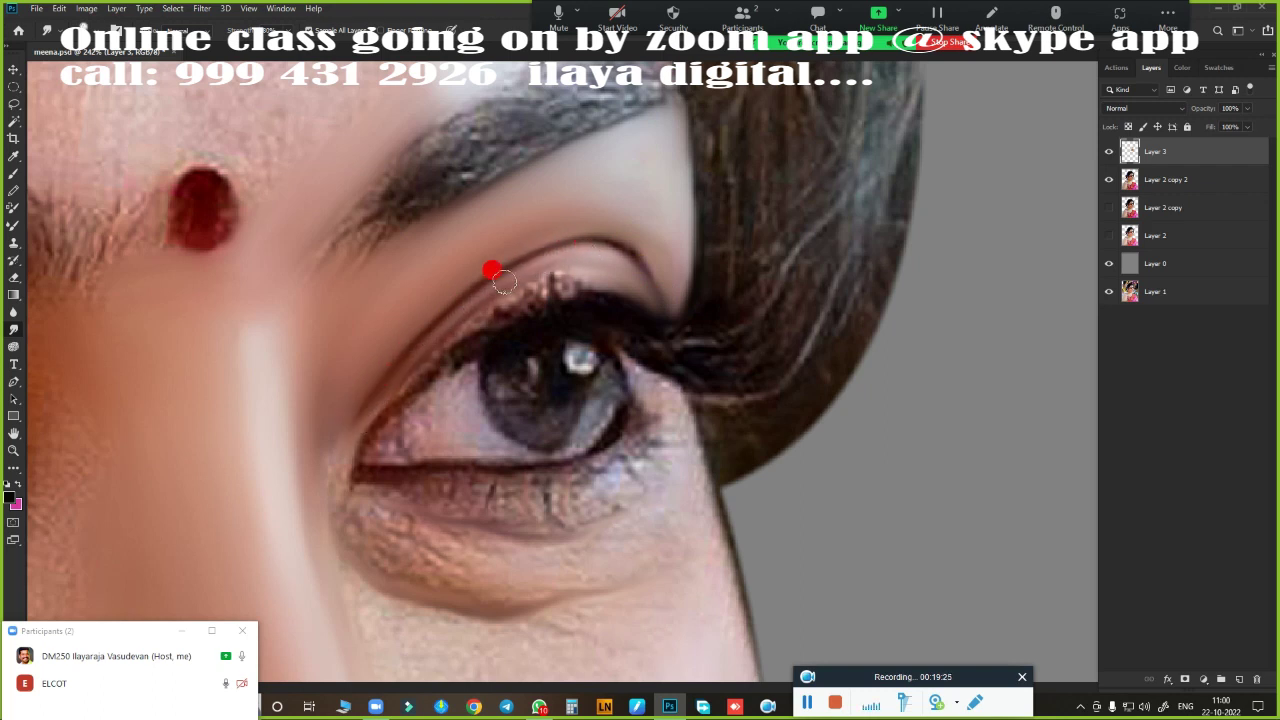
click(566, 284)
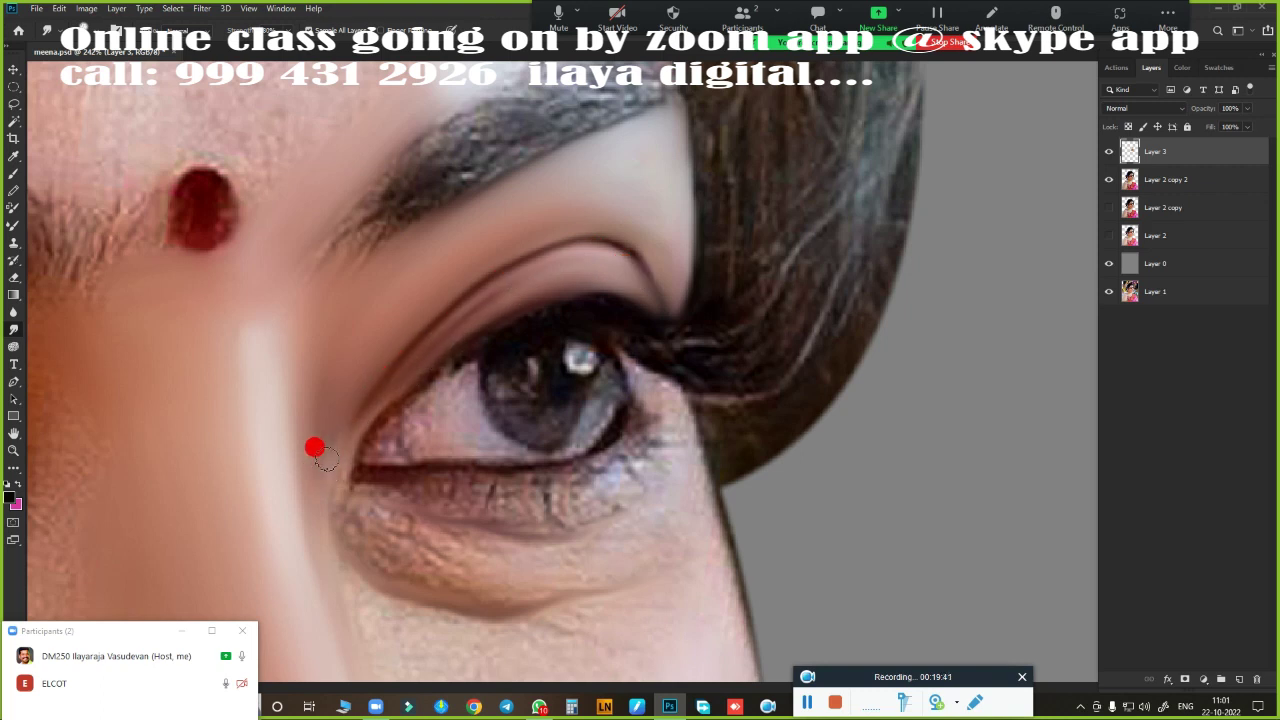
key(s)
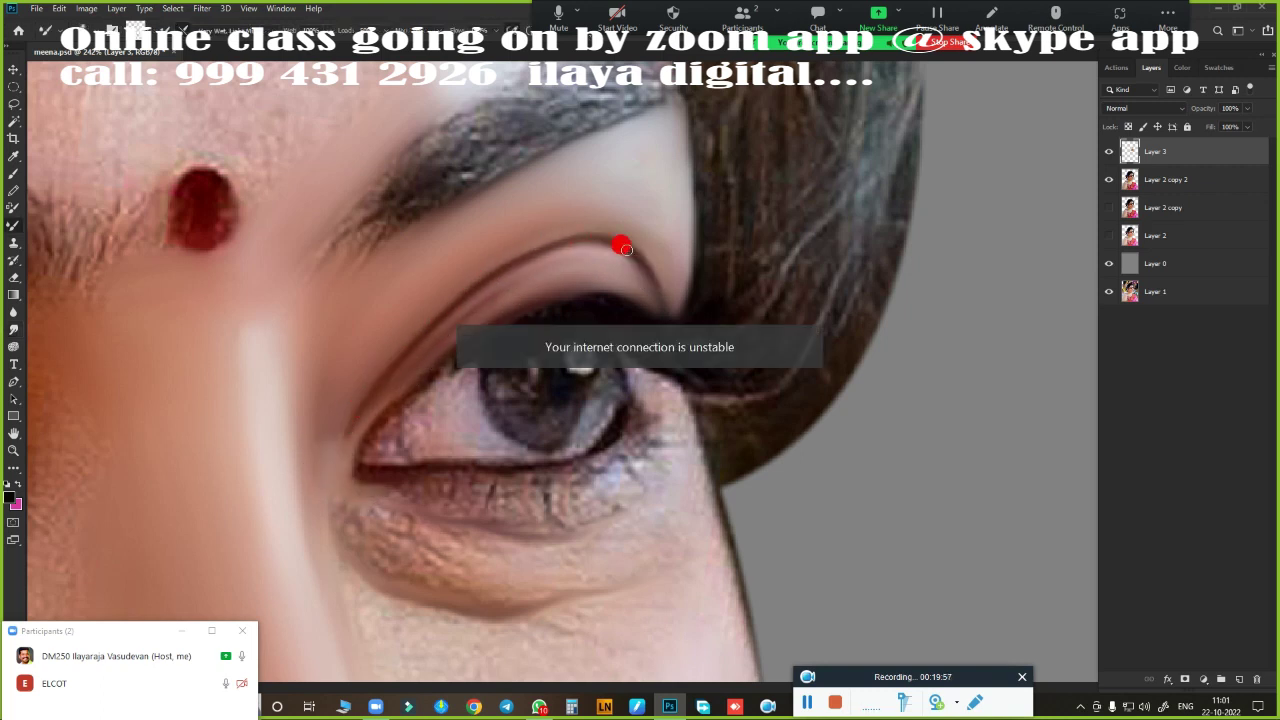
scroll(661, 311, down, 2)
scroll(654, 363, left, 3)
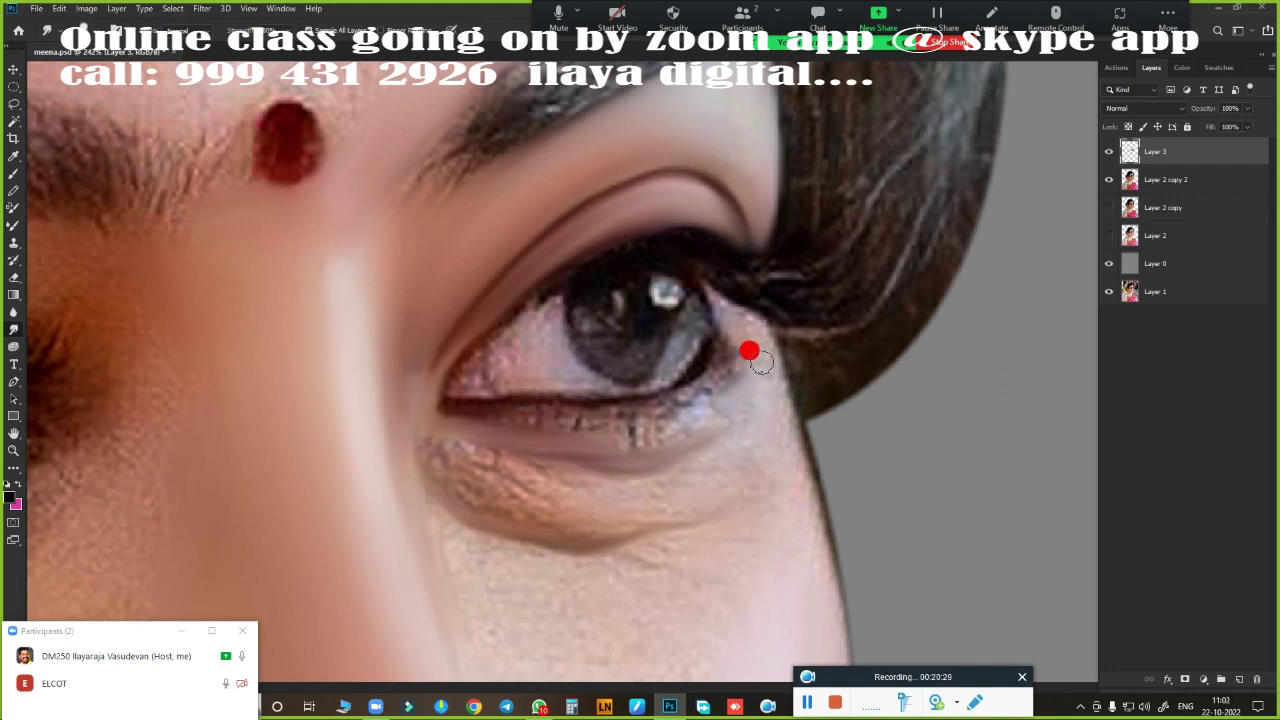
- Smooth the under-eye bag, lower-lid skin and lower lash line with a larger brush
key(bracketright)
key(bracketright)
scroll(665, 490, up, 2)
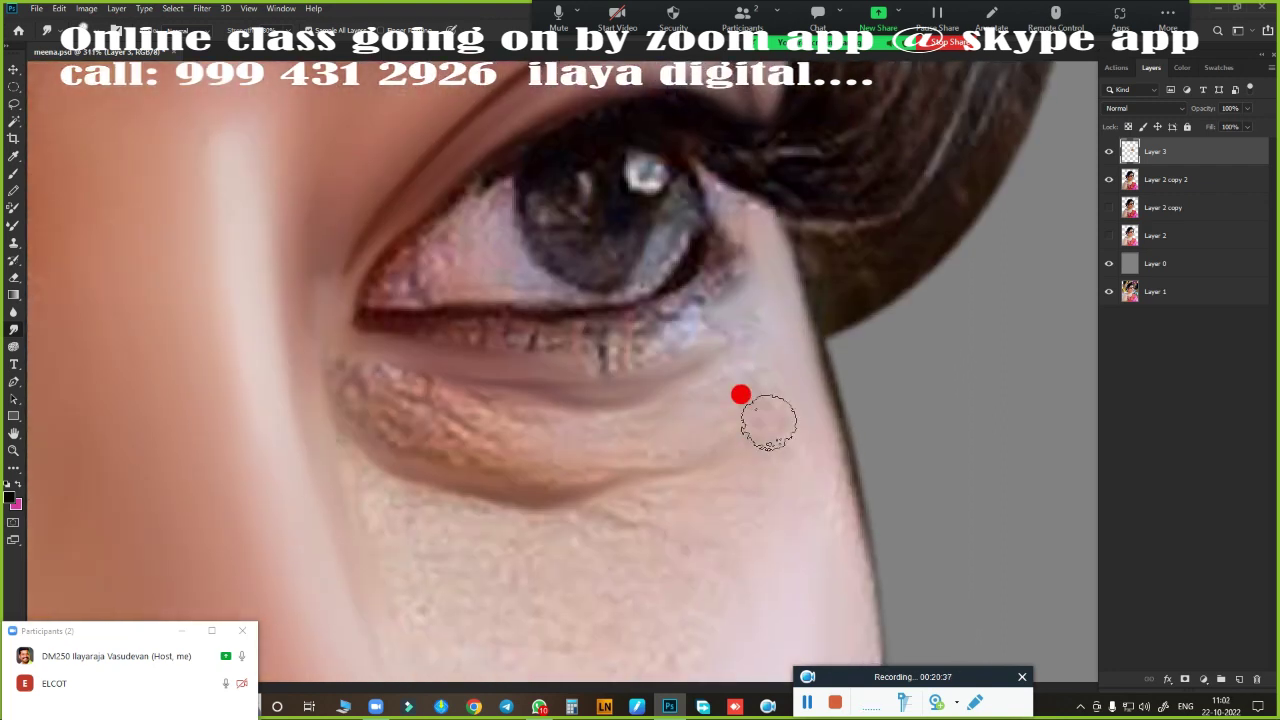
mouse_move(343, 362)
mouse_down()
mouse_move(466, 389)
mouse_move(694, 363)
mouse_move(657, 403)
mouse_move(397, 426)
mouse_move(617, 437)
mouse_move(417, 414)
mouse_move(457, 397)
mouse_move(631, 424)
mouse_move(646, 320)
mouse_move(709, 280)
mouse_move(680, 317)
mouse_move(443, 354)
mouse_move(520, 371)
mouse_move(663, 327)
mouse_up()
mouse_move(574, 367)
mouse_down()
mouse_move(400, 371)
mouse_move(579, 397)
mouse_up()
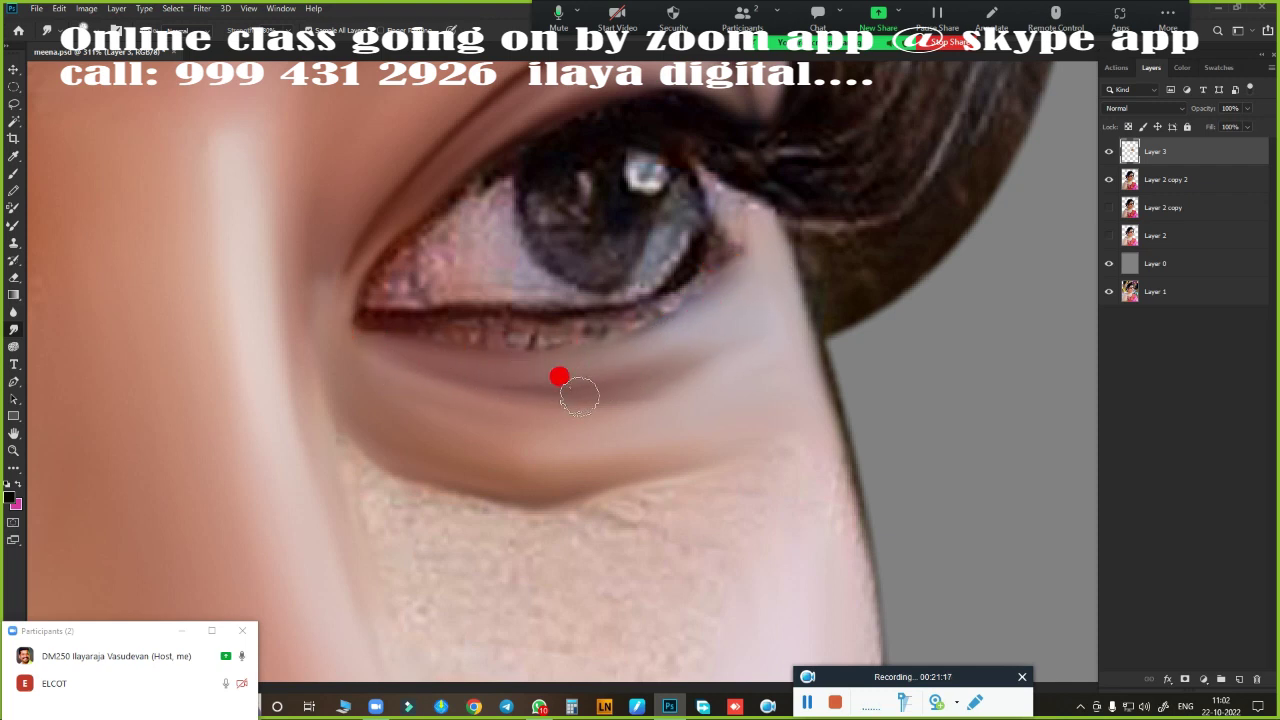
mouse_move(351, 361)
mouse_down()
mouse_move(631, 391)
mouse_move(563, 443)
mouse_move(469, 394)
mouse_move(558, 313)
mouse_move(466, 306)
mouse_move(517, 309)
mouse_move(529, 323)
mouse_move(698, 246)
mouse_move(743, 200)
mouse_move(714, 249)
mouse_move(623, 307)
mouse_move(706, 278)
mouse_move(752, 226)
mouse_move(750, 261)
mouse_up()
drag(393, 329, 752, 238)
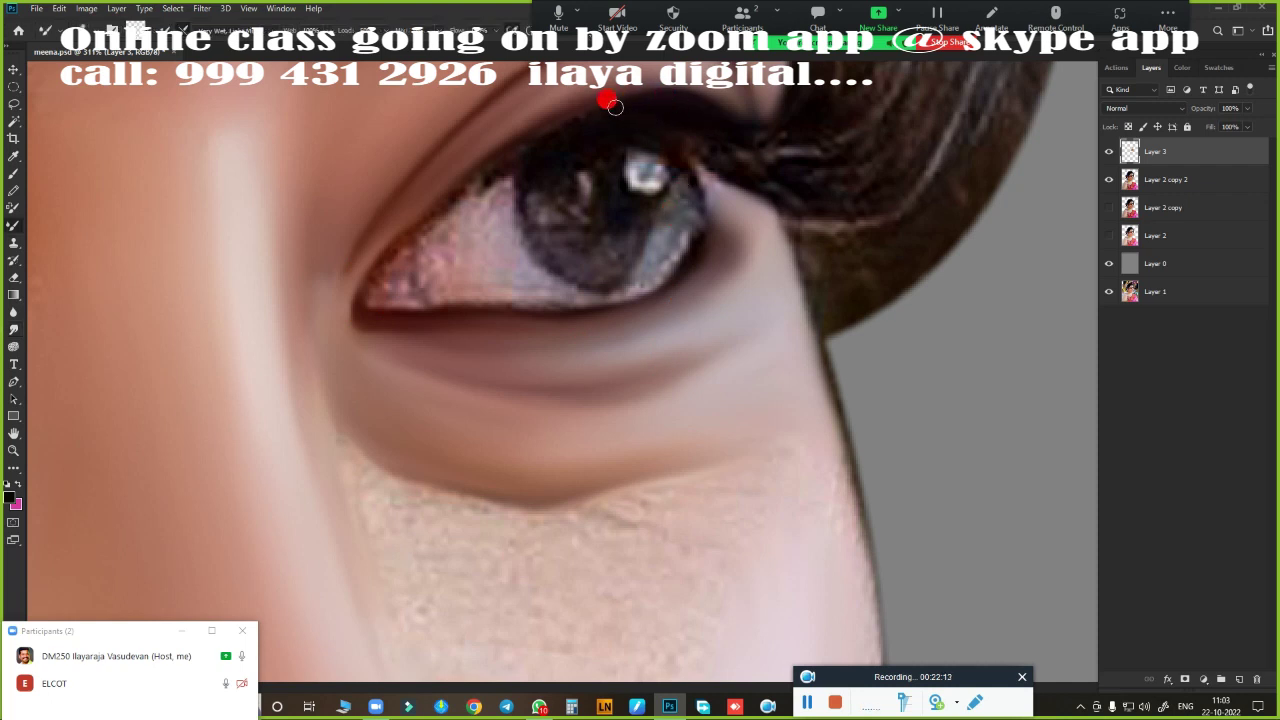
- Darken the upper lid, lower lid line and iris edge, and smooth remaining under-eye speckles
drag(634, 113, 470, 166)
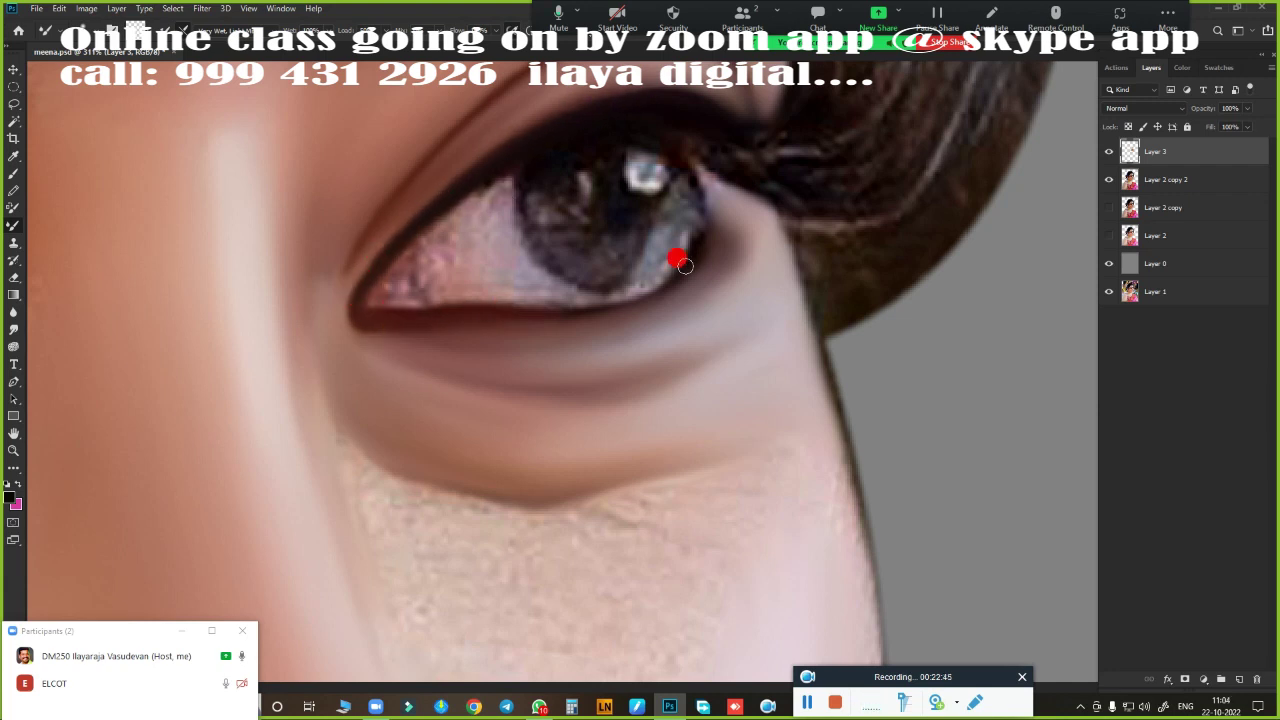
mouse_move(684, 265)
mouse_down()
mouse_move(686, 248)
mouse_move(652, 291)
mouse_up()
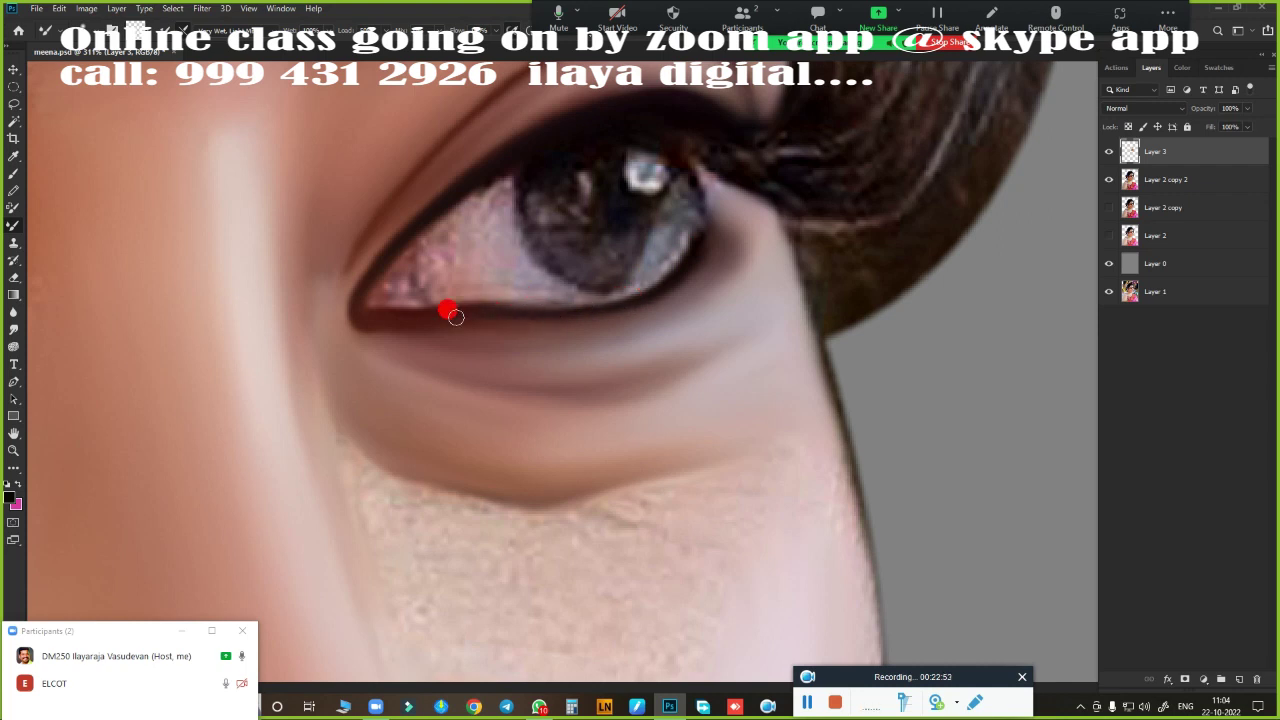
drag(698, 266, 697, 174)
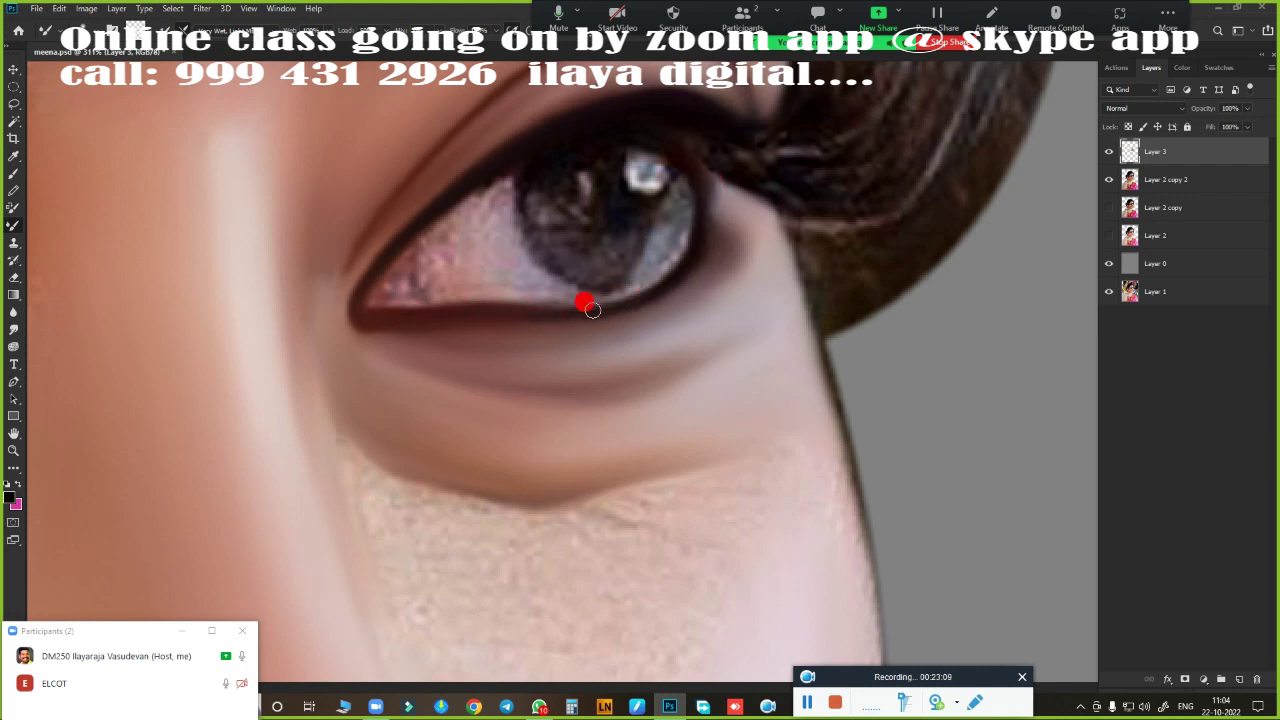
scroll(757, 378, down, 3)
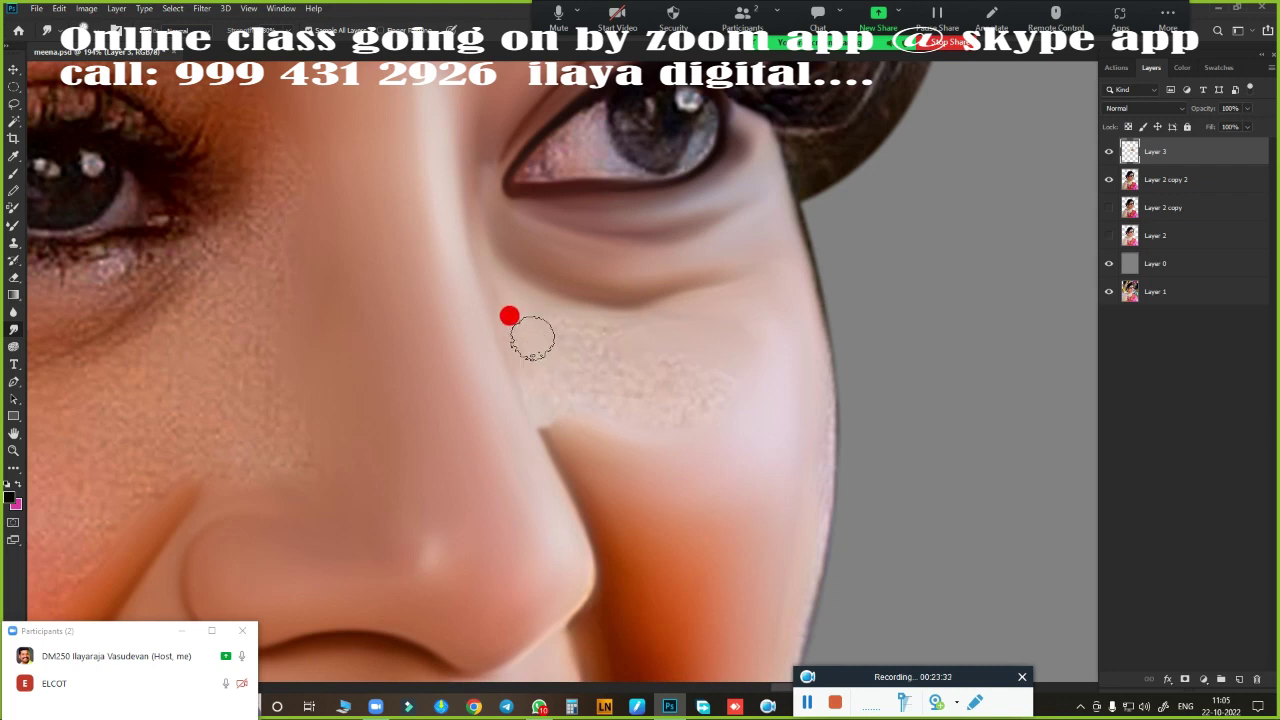
drag(532, 338, 601, 383)
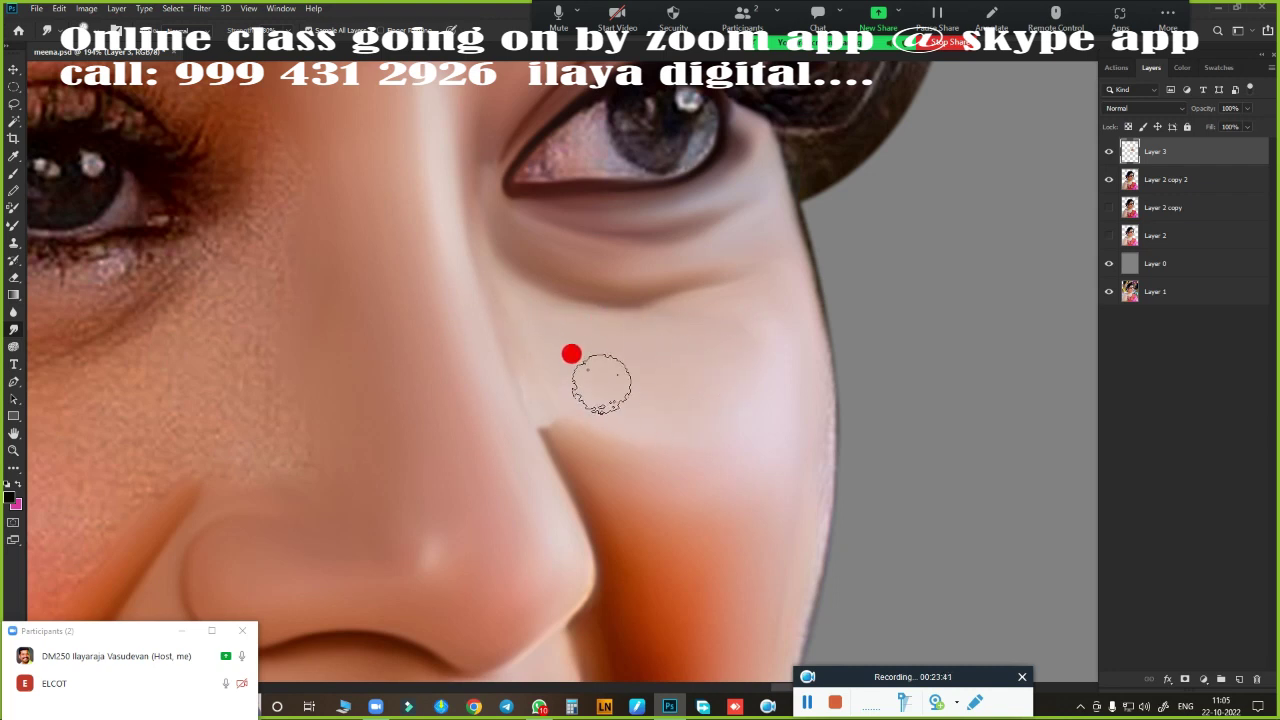
key(bracketright)
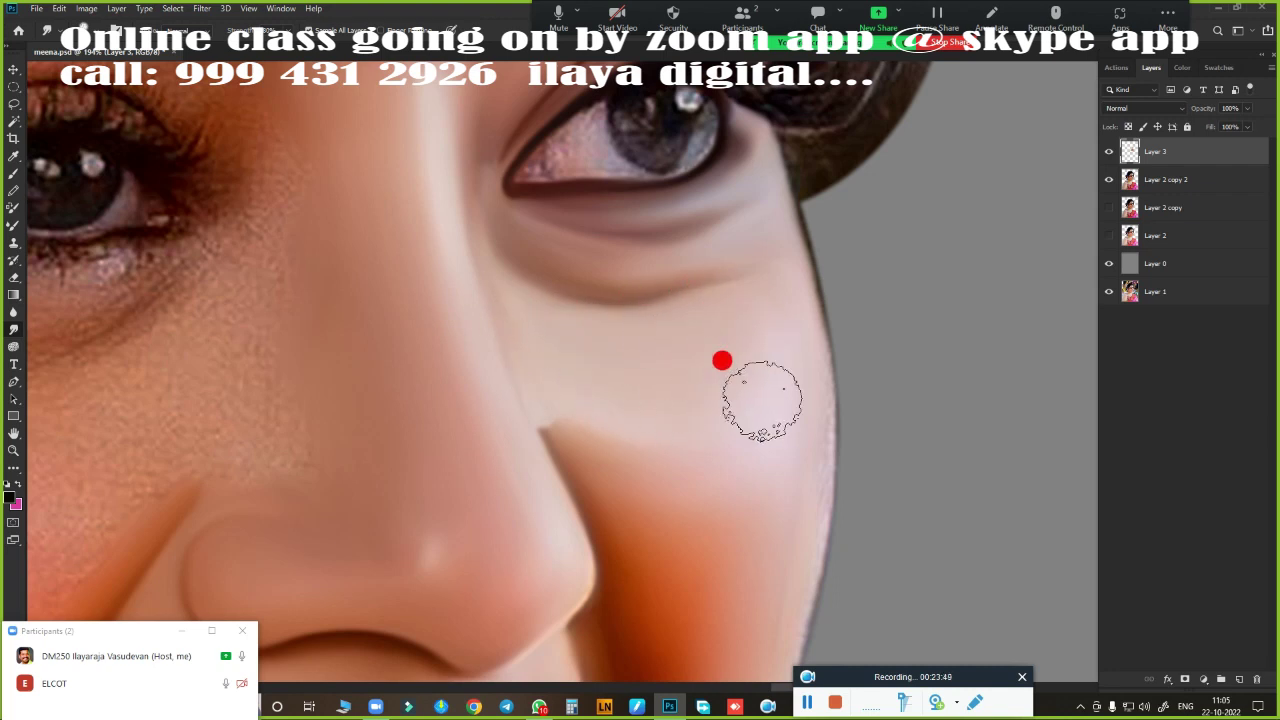
key(bracketleft)
key(bracketleft)
key(bracketleft)
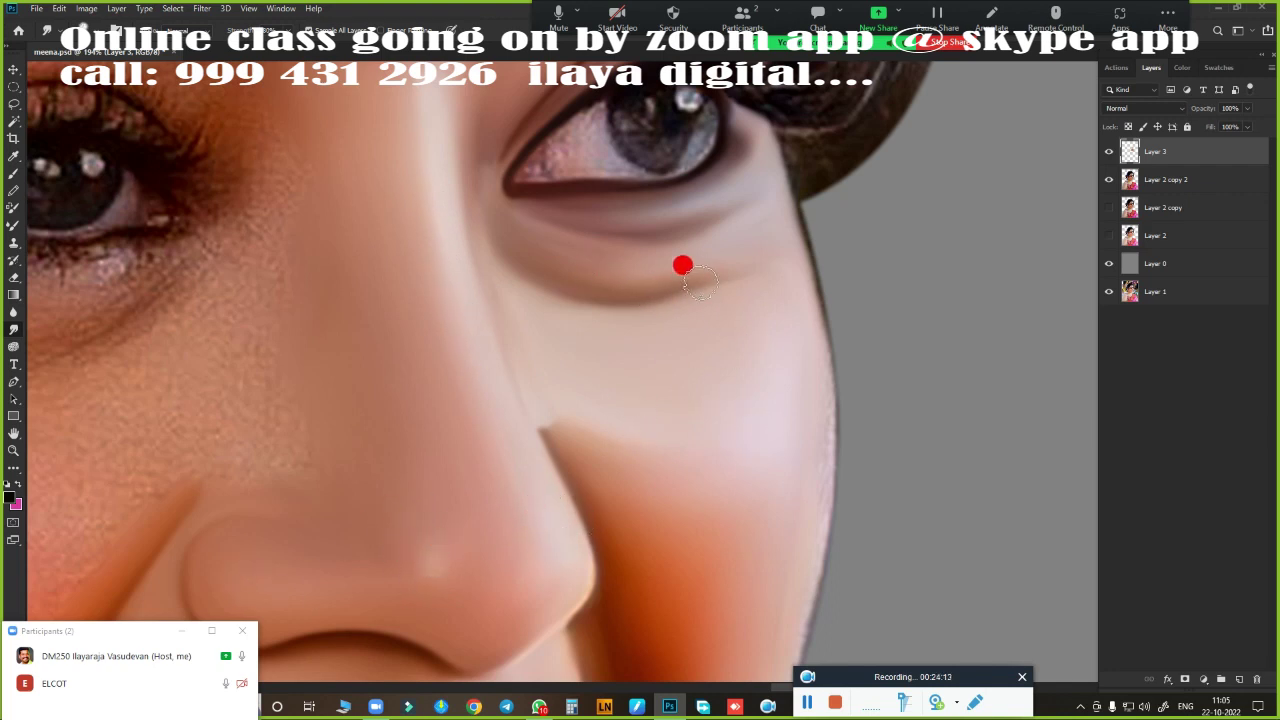
- Zoom out and smooth the forehead from the temple to mid-forehead above the brows
scroll(682, 265, down, 5)
scroll(771, 314, up, 1)
scroll(723, 314, up, 2)
scroll(723, 380, up, 2)
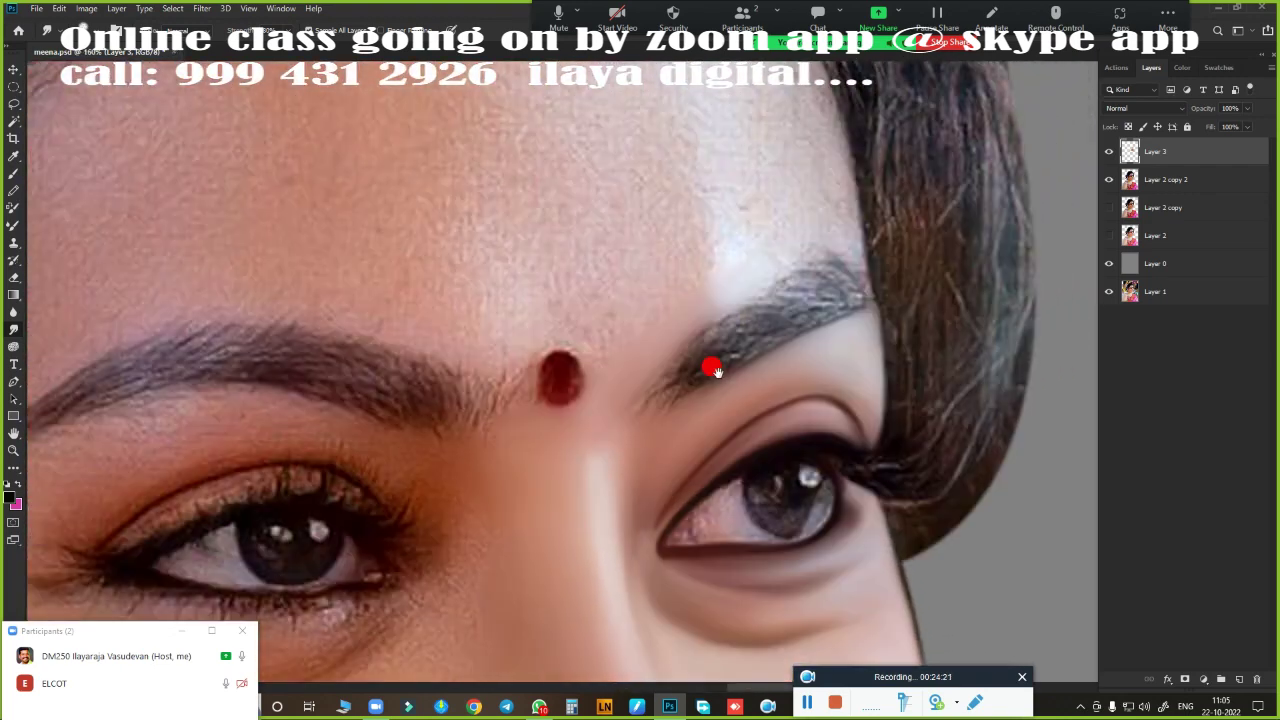
scroll(712, 370, down, 3)
scroll(600, 300, up, 3)
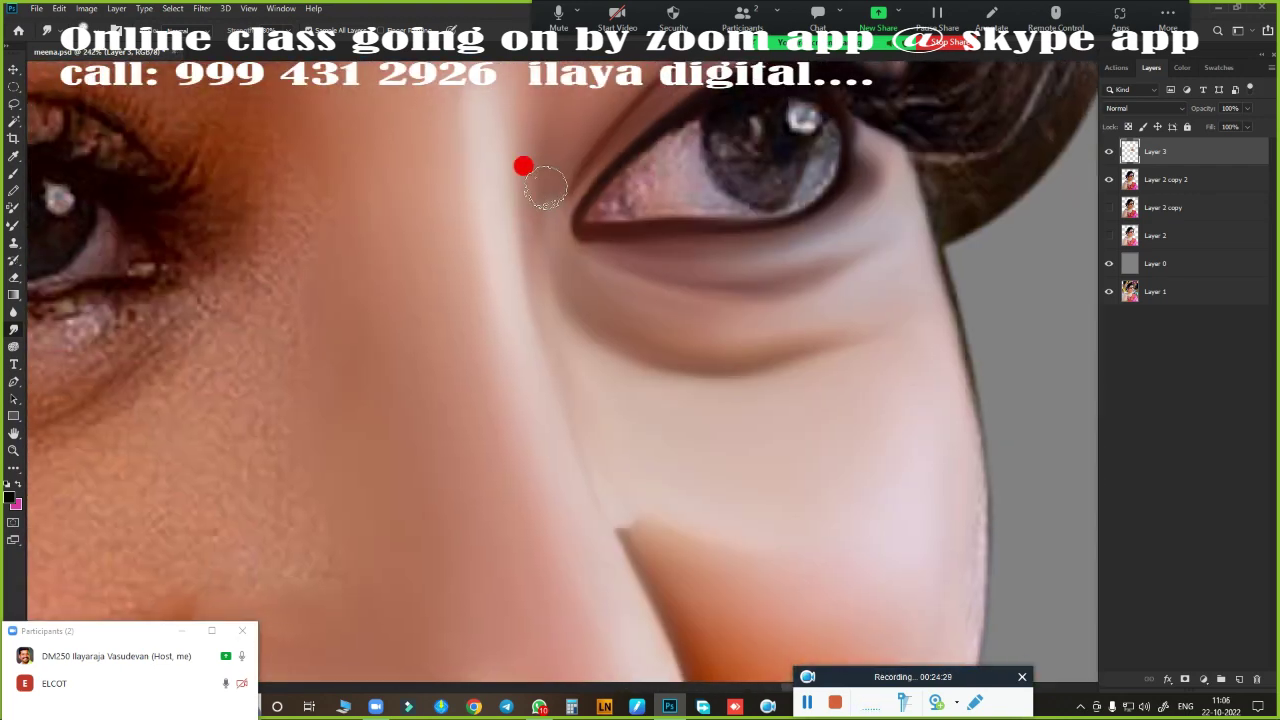
scroll(400, 250, down, 3)
scroll(457, 400, up, 1)
scroll(849, 371, up, 1)
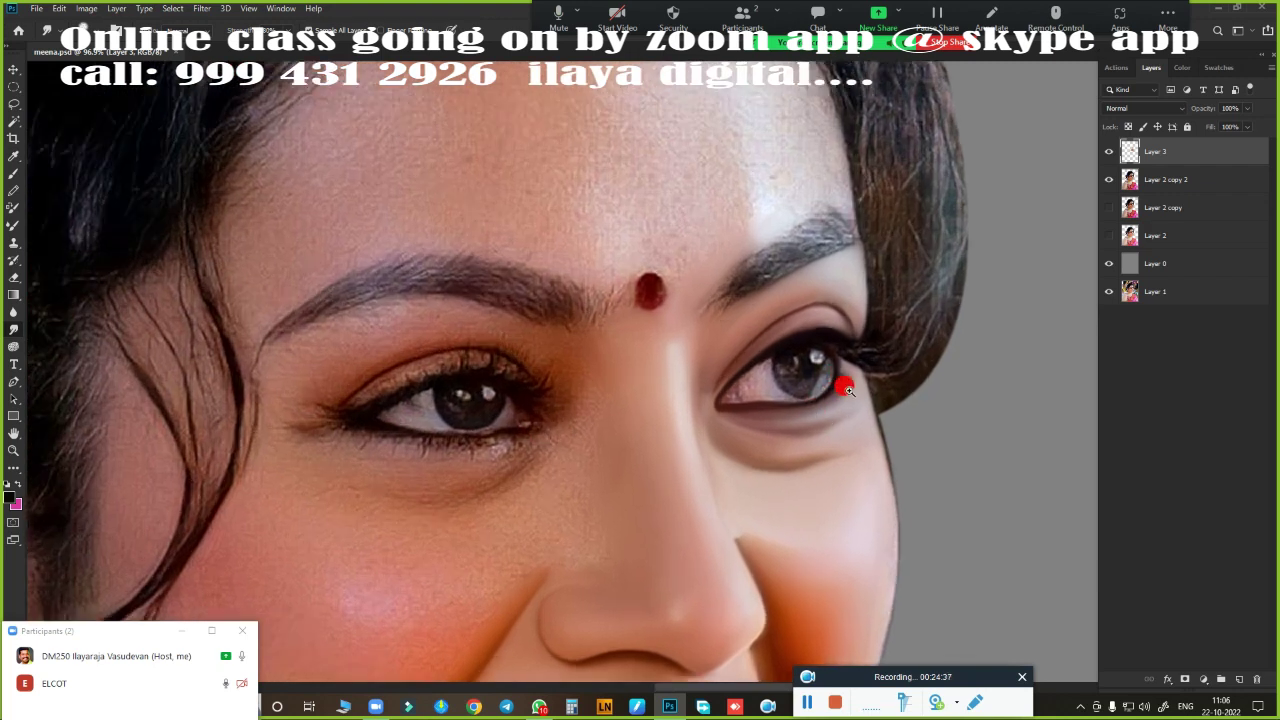
scroll(777, 314, up, 3)
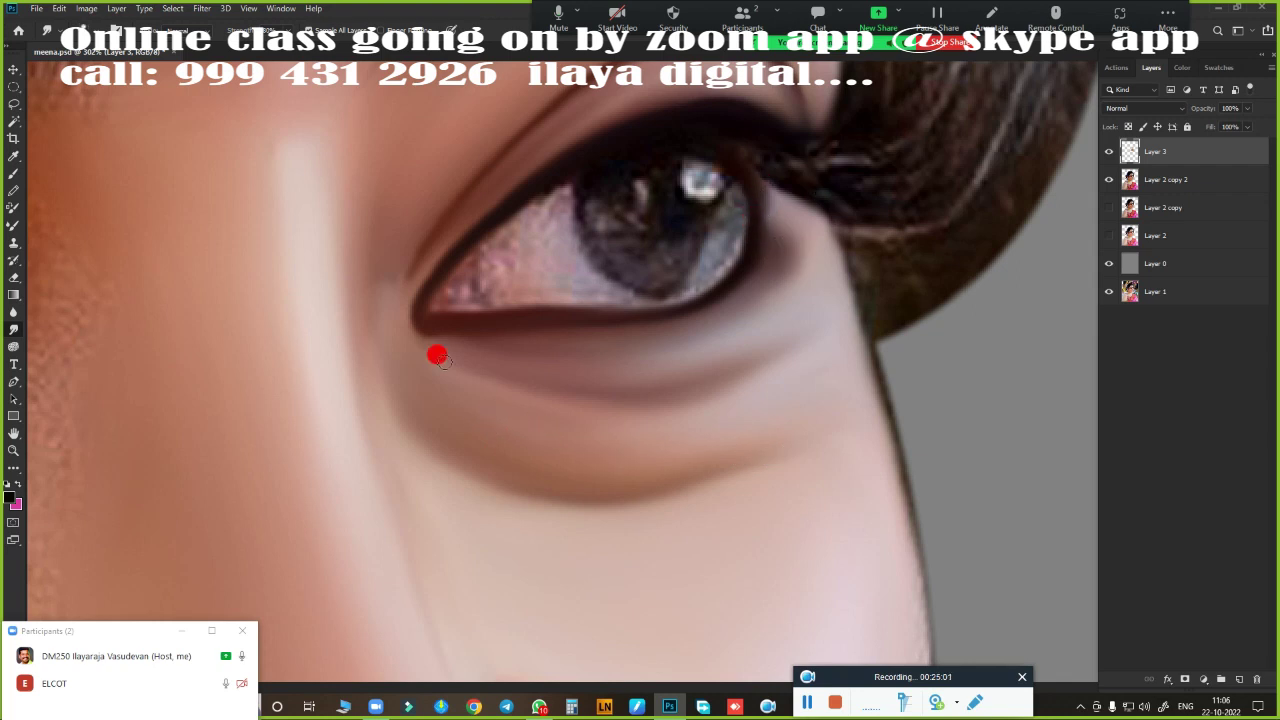
scroll(388, 432, down, 5)
scroll(651, 431, down, 1)
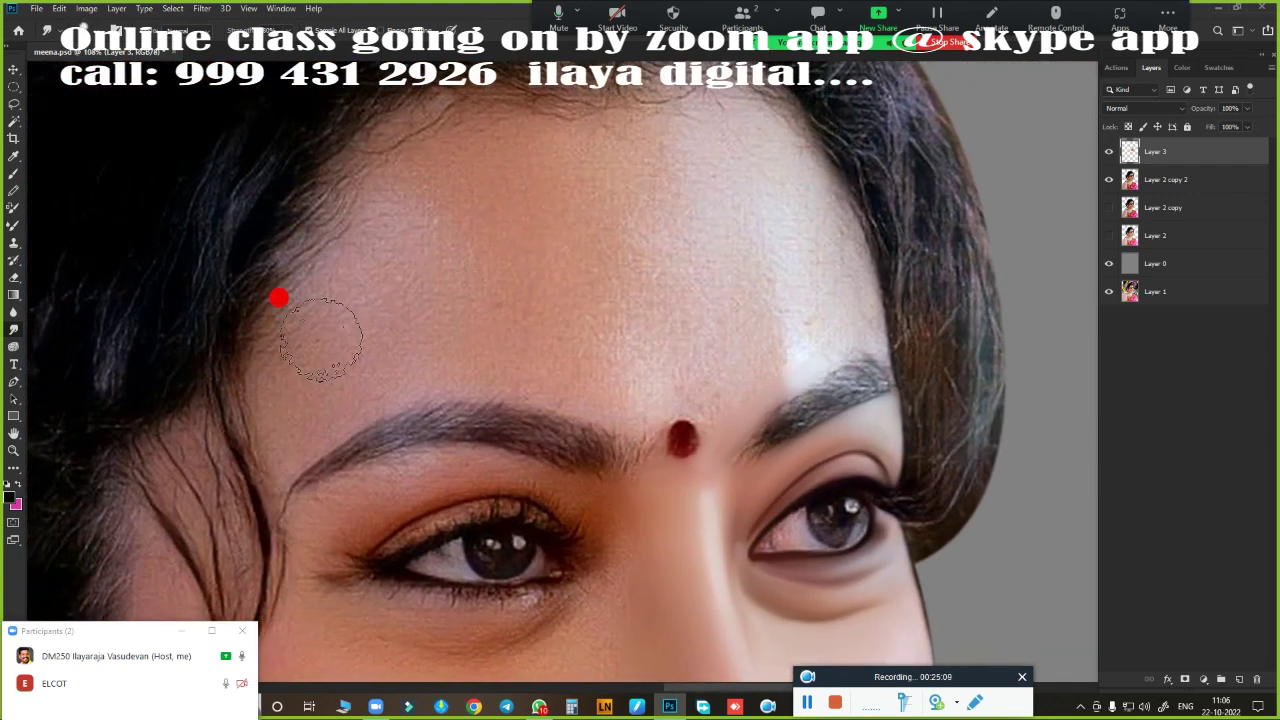
drag(408, 251, 400, 251)
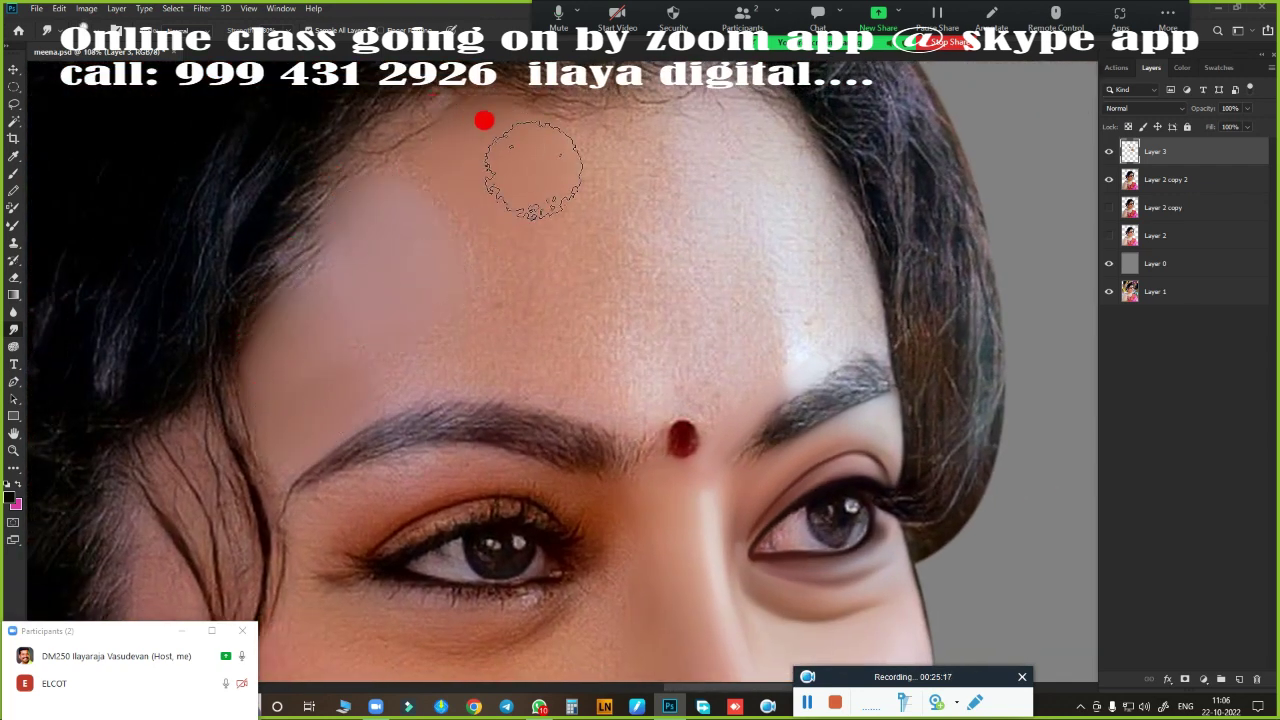
drag(514, 171, 620, 160)
mouse_move(524, 340)
mouse_down()
mouse_move(631, 380)
mouse_move(400, 371)
mouse_move(491, 366)
mouse_move(337, 322)
mouse_move(429, 171)
mouse_move(357, 300)
mouse_move(634, 171)
mouse_move(688, 336)
mouse_move(543, 186)
mouse_move(757, 314)
mouse_move(471, 171)
mouse_move(480, 140)
mouse_move(286, 171)
mouse_move(443, 129)
mouse_move(200, 229)
mouse_move(320, 205)
mouse_move(586, 186)
mouse_move(623, 286)
mouse_move(630, 240)
mouse_up()
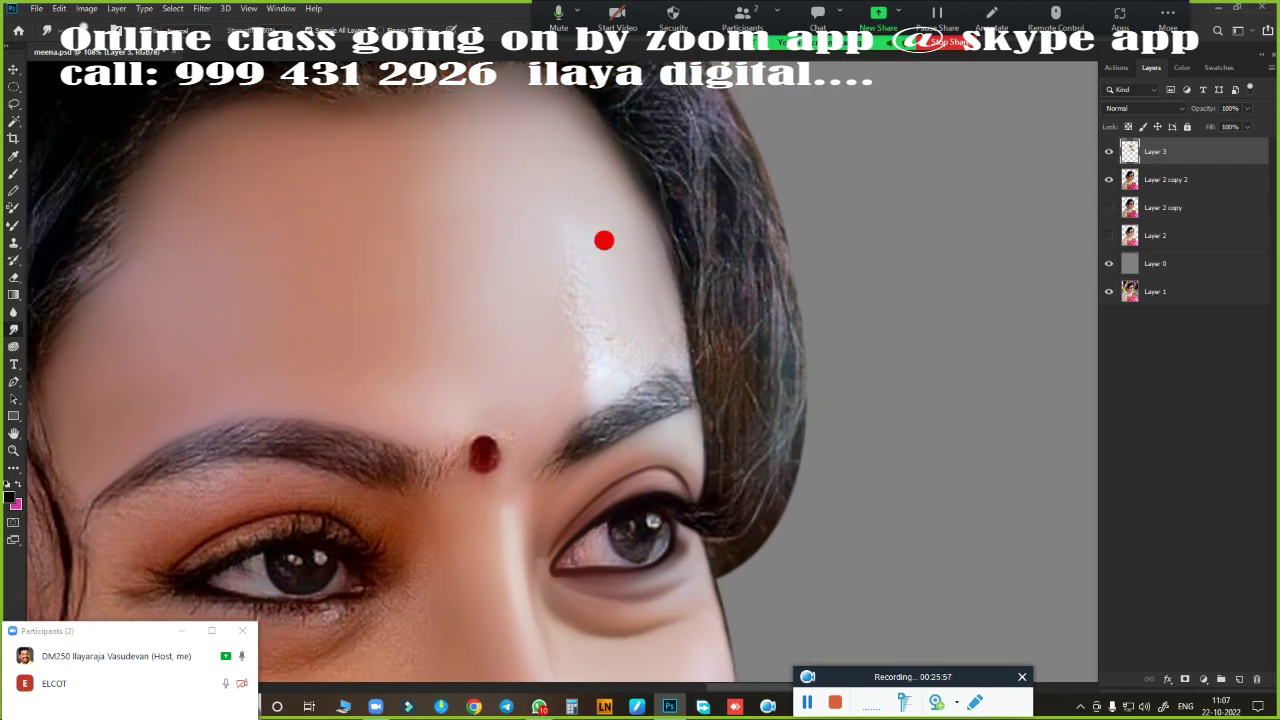
- Smooth the skin near the right brow and between the brows around the bindi
drag(675, 368, 660, 362)
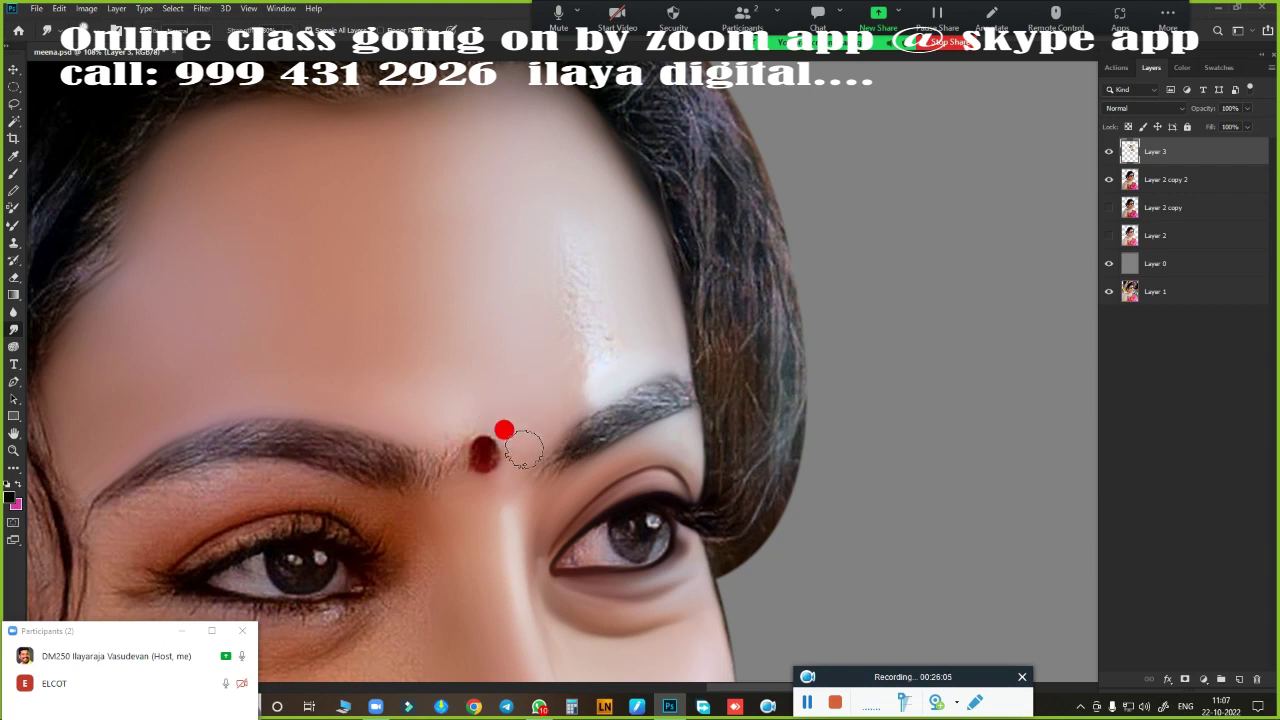
mouse_move(524, 452)
mouse_down()
mouse_move(446, 457)
mouse_move(586, 263)
mouse_move(586, 234)
mouse_move(543, 414)
mouse_up()
scroll(543, 414, up, 2)
drag(500, 175, 494, 247)
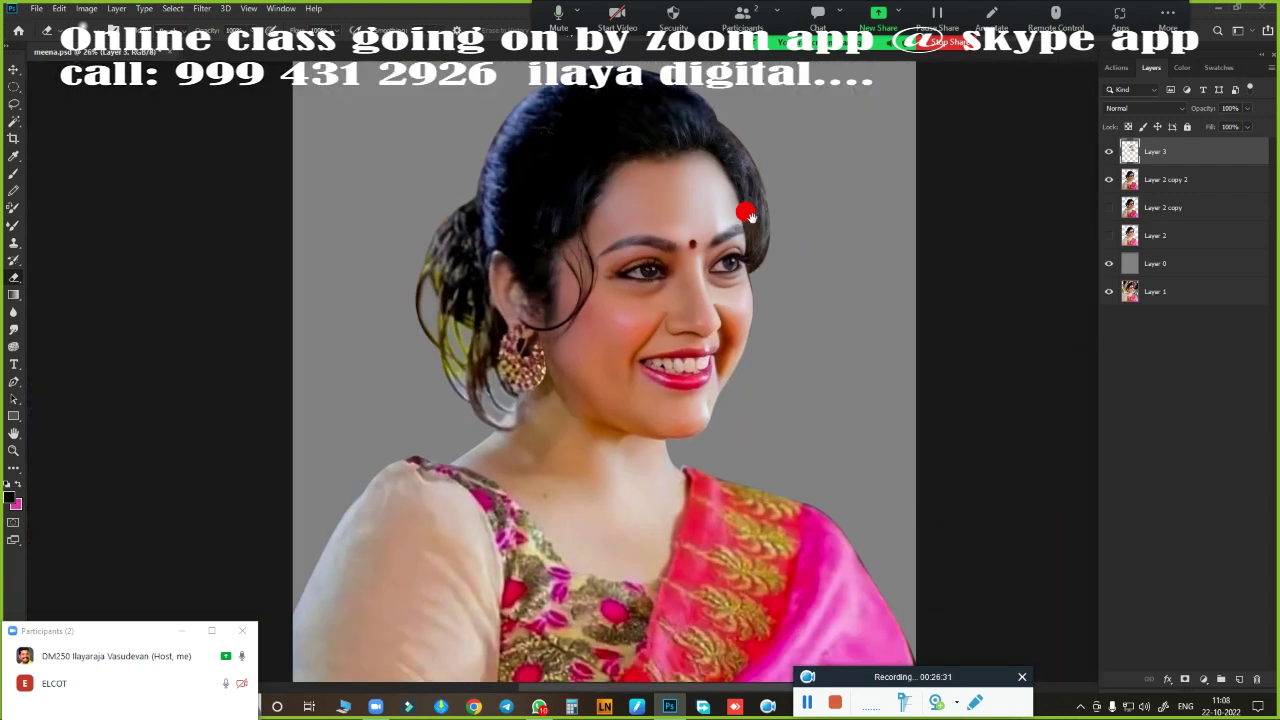
mouse_move(923, 457)
mouse_down()
mouse_move(783, 451)
mouse_move(742, 410)
mouse_up()
- Smooth the skin along and below the left eyebrow, out to the bindi
scroll(742, 410, up, 2)
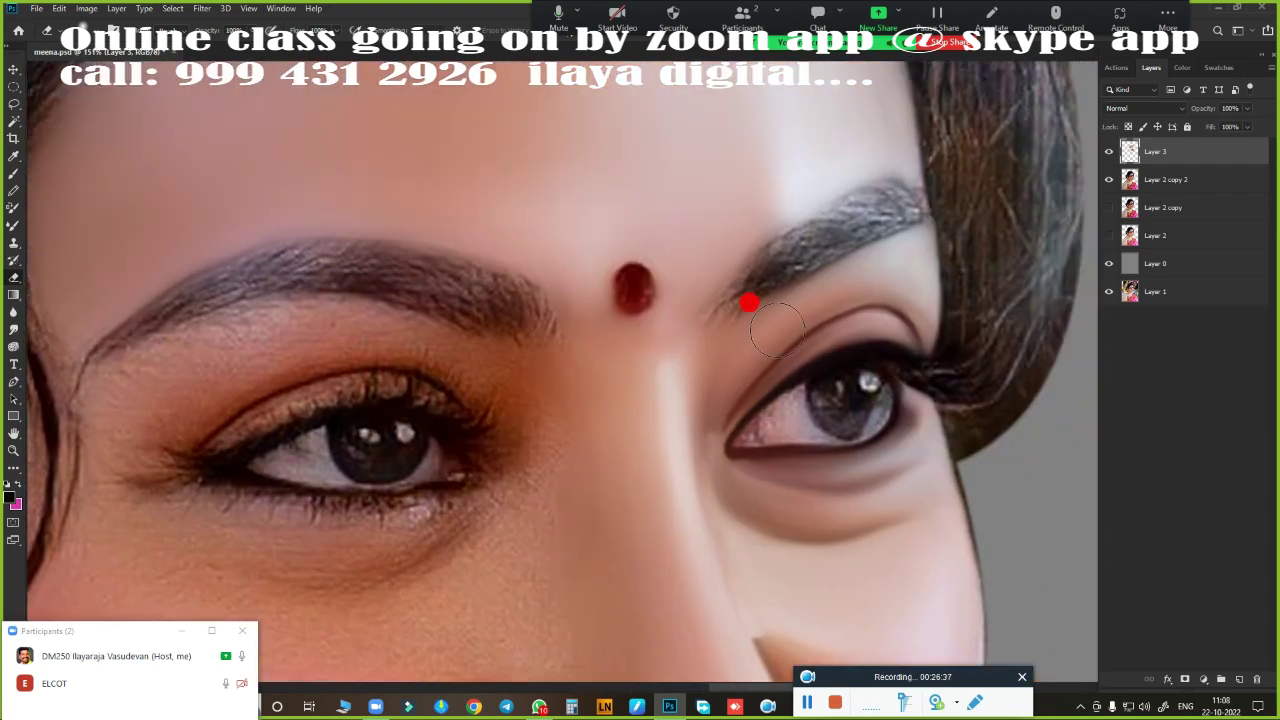
mouse_move(749, 297)
mouse_down()
mouse_move(754, 240)
mouse_move(689, 300)
mouse_move(802, 207)
mouse_move(906, 194)
mouse_move(752, 301)
mouse_up()
drag(545, 367, 763, 343)
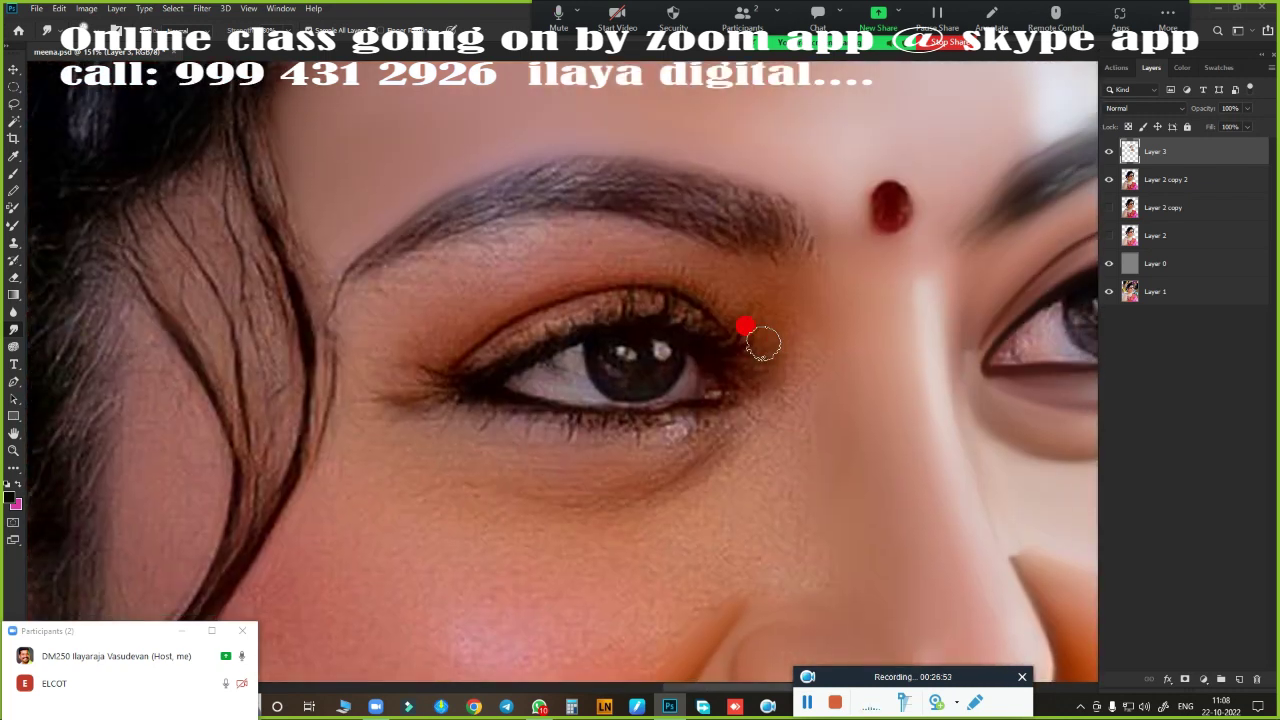
scroll(690, 372, down, 2)
scroll(709, 229, up, 3)
scroll(823, 360, up, 2)
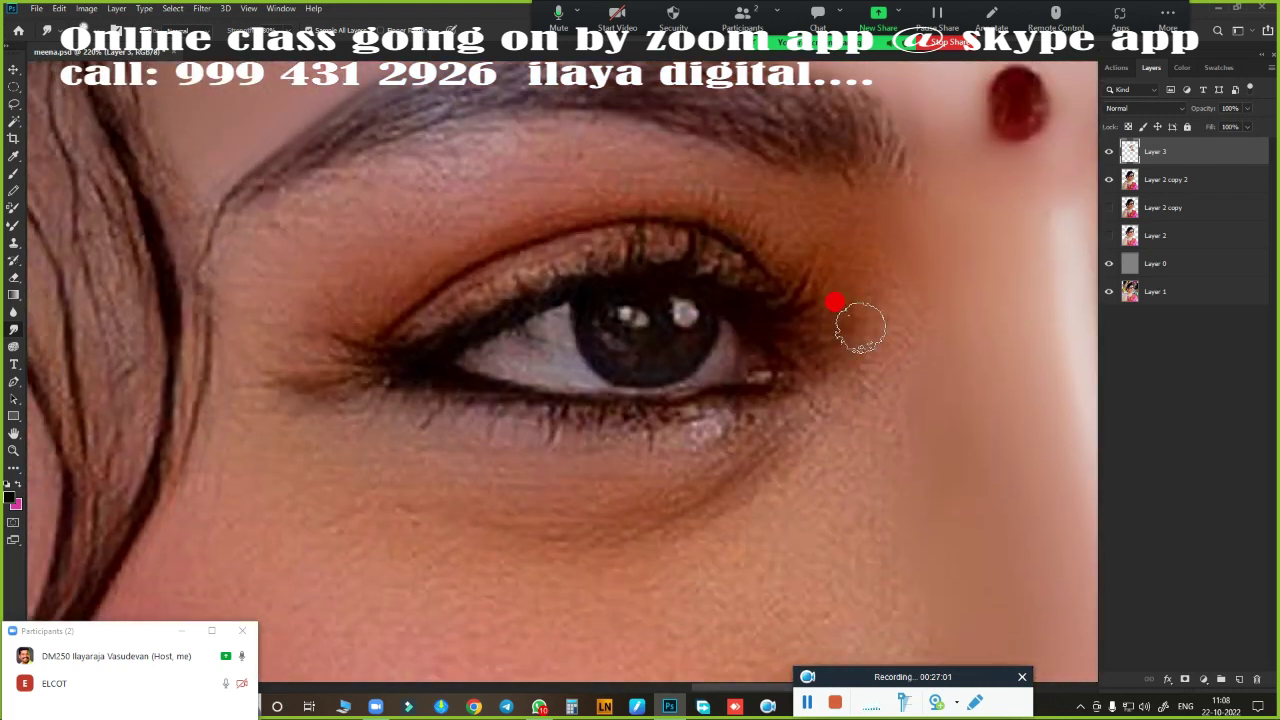
scroll(520, 345, down, 1)
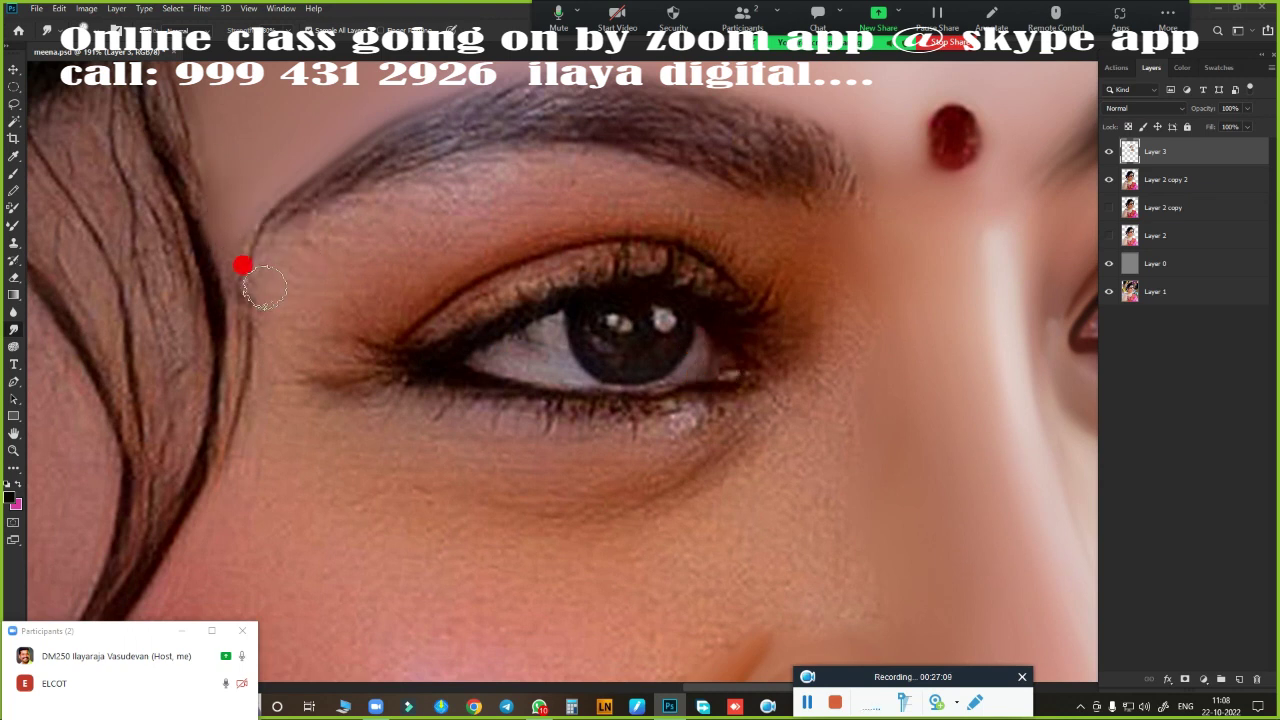
drag(252, 291, 246, 385)
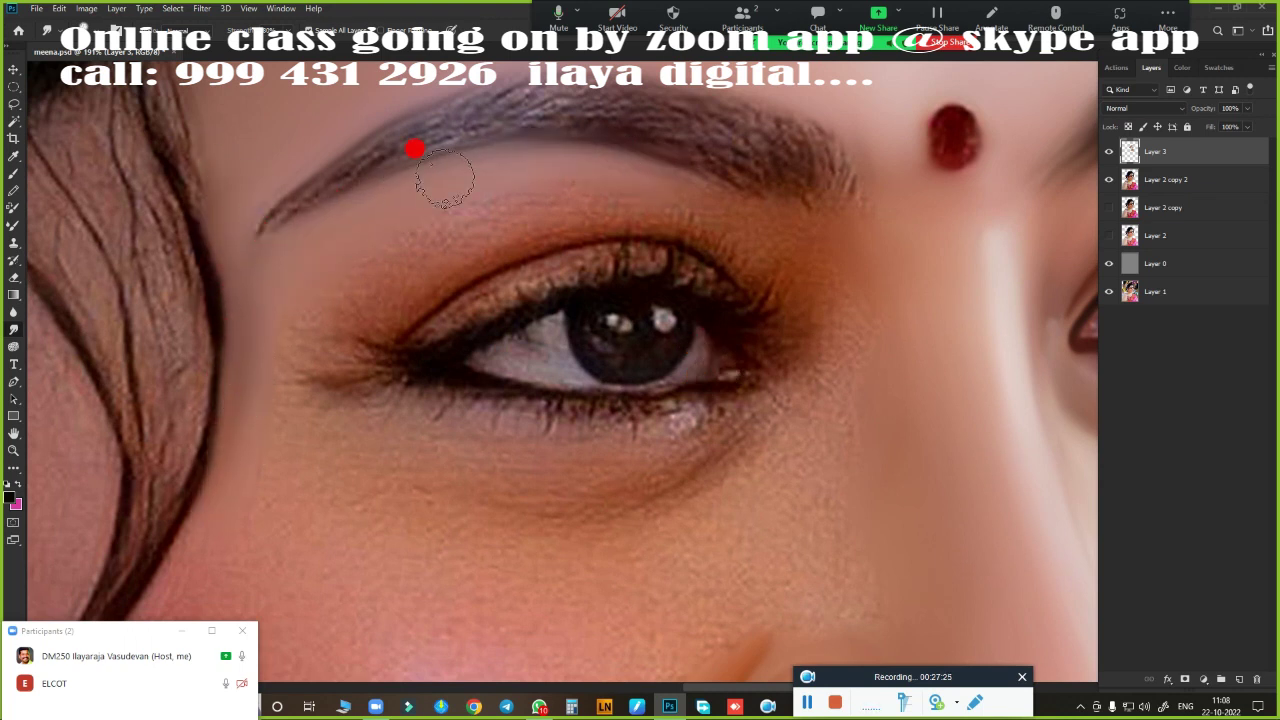
mouse_move(712, 183)
mouse_down()
mouse_move(297, 194)
mouse_move(366, 166)
mouse_move(709, 114)
mouse_move(766, 115)
mouse_move(614, 137)
mouse_move(831, 157)
mouse_up()
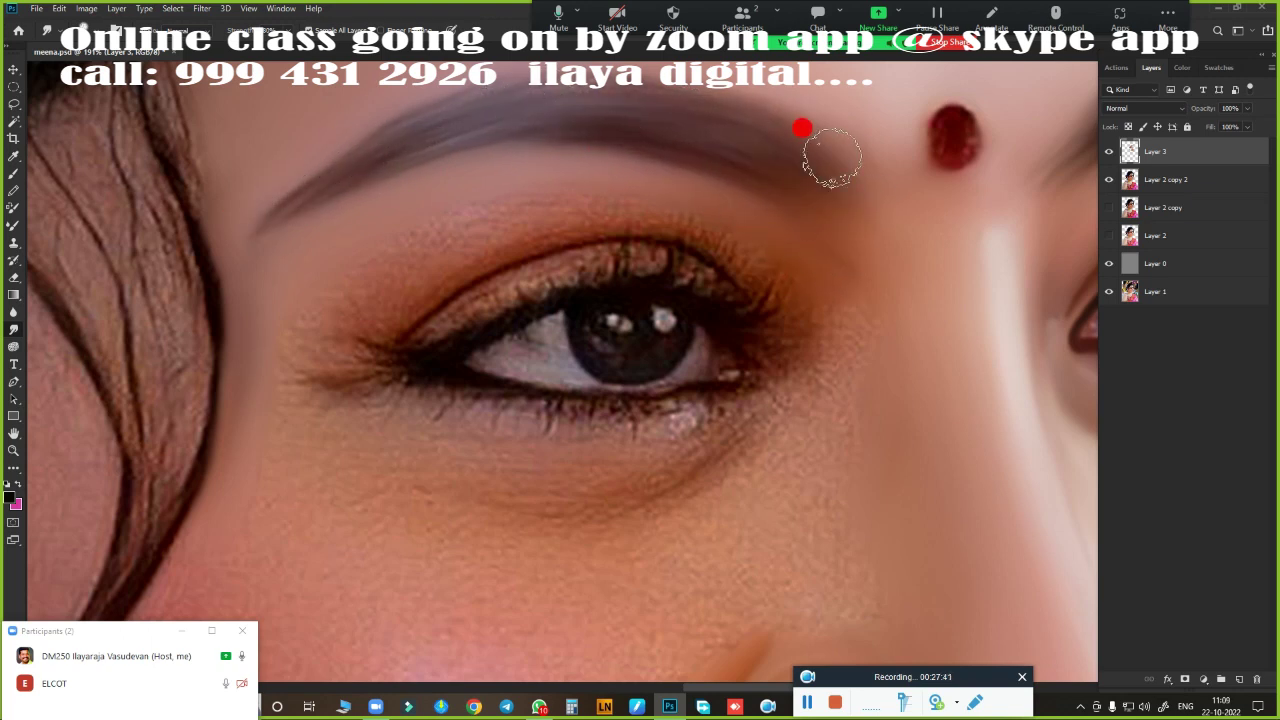
drag(953, 135, 958, 132)
- Soften the upper eyelid crease, outer eye corner and under-eye cheek, and clean up lash specks
mouse_move(376, 318)
mouse_down()
mouse_move(488, 249)
mouse_move(562, 223)
mouse_move(643, 219)
mouse_move(614, 222)
mouse_up()
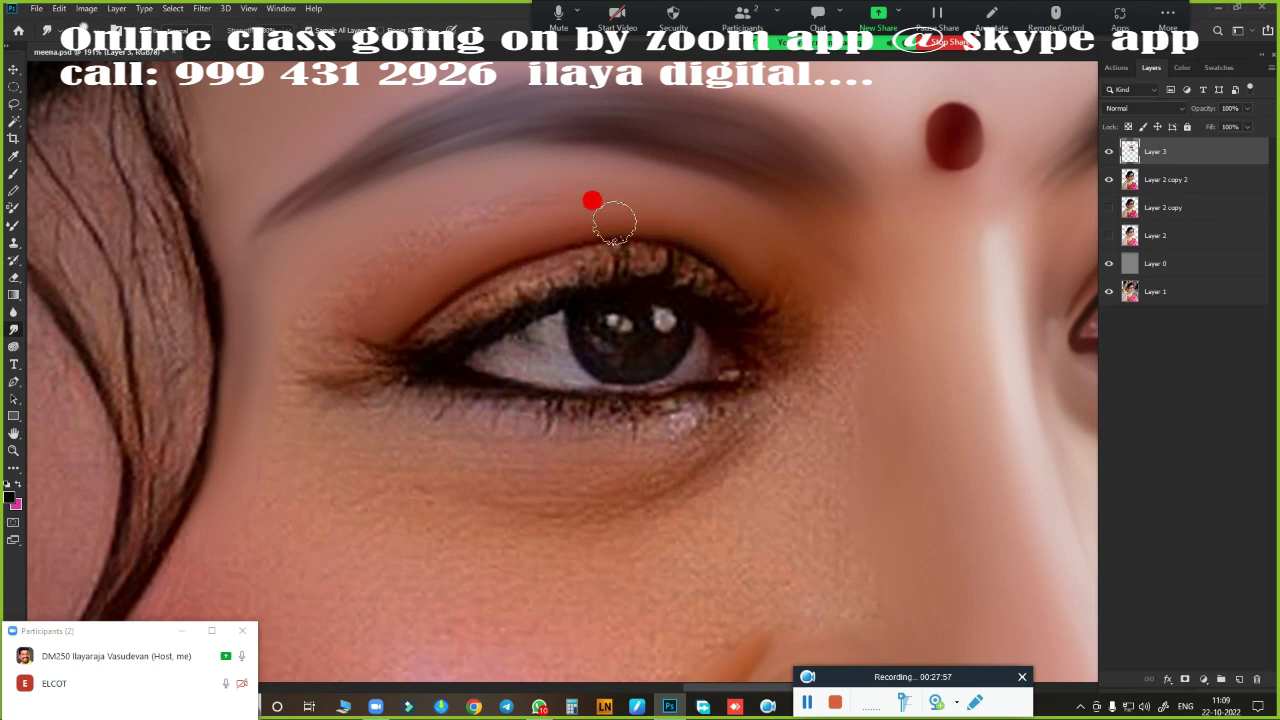
mouse_move(791, 270)
mouse_down()
mouse_move(390, 239)
mouse_move(647, 182)
mouse_move(346, 349)
mouse_move(263, 420)
mouse_move(606, 491)
mouse_move(658, 336)
mouse_up()
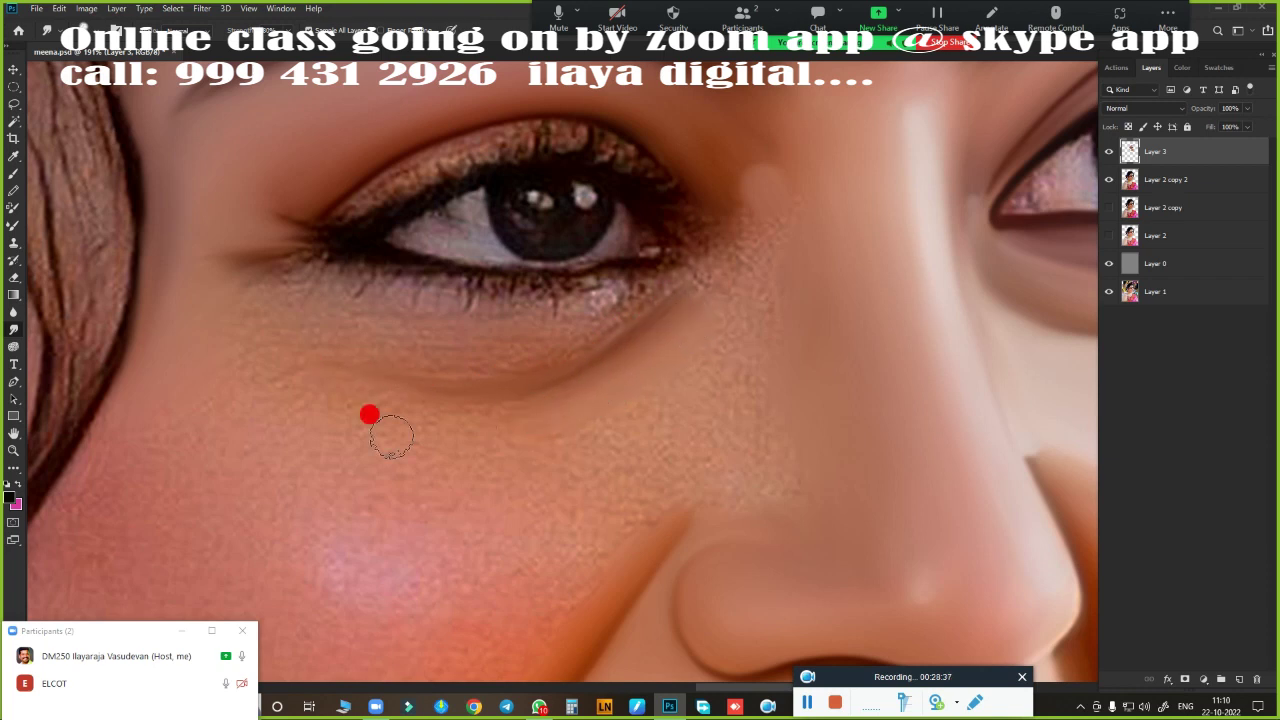
mouse_move(391, 435)
mouse_down()
mouse_move(337, 394)
mouse_move(464, 426)
mouse_up()
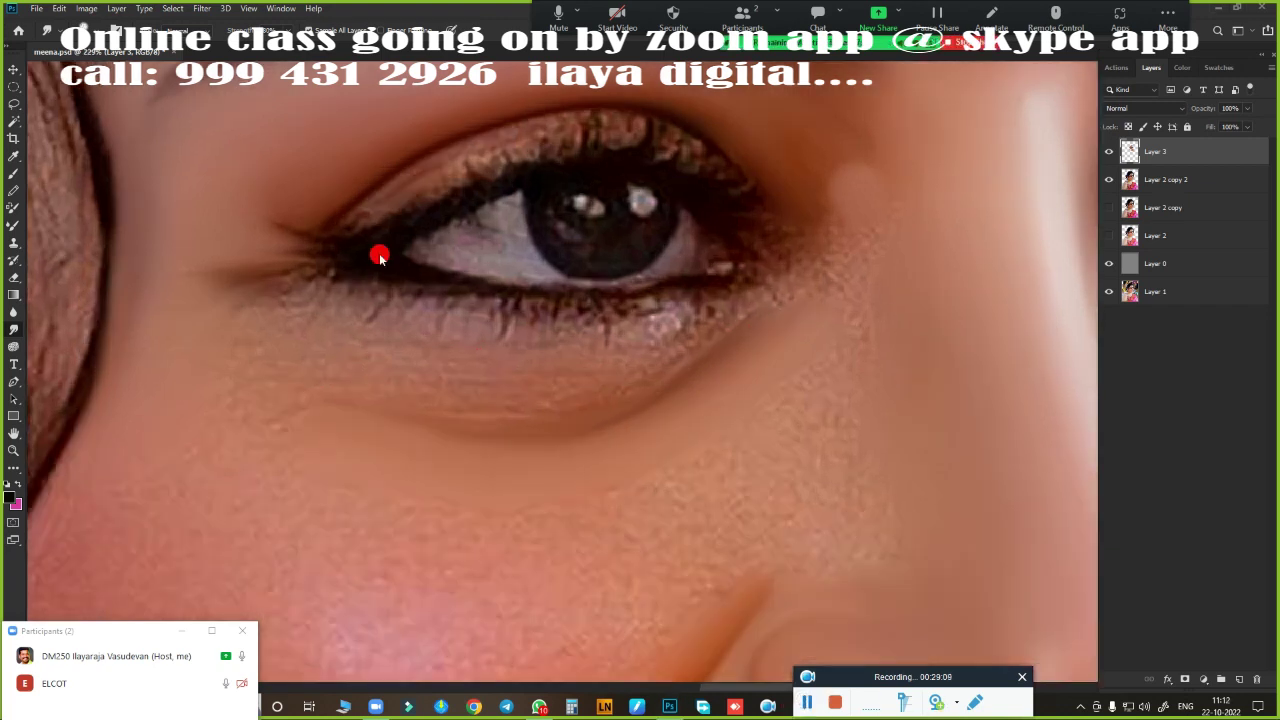
mouse_move(403, 186)
mouse_down()
mouse_move(314, 240)
mouse_move(445, 148)
mouse_move(448, 165)
mouse_up()
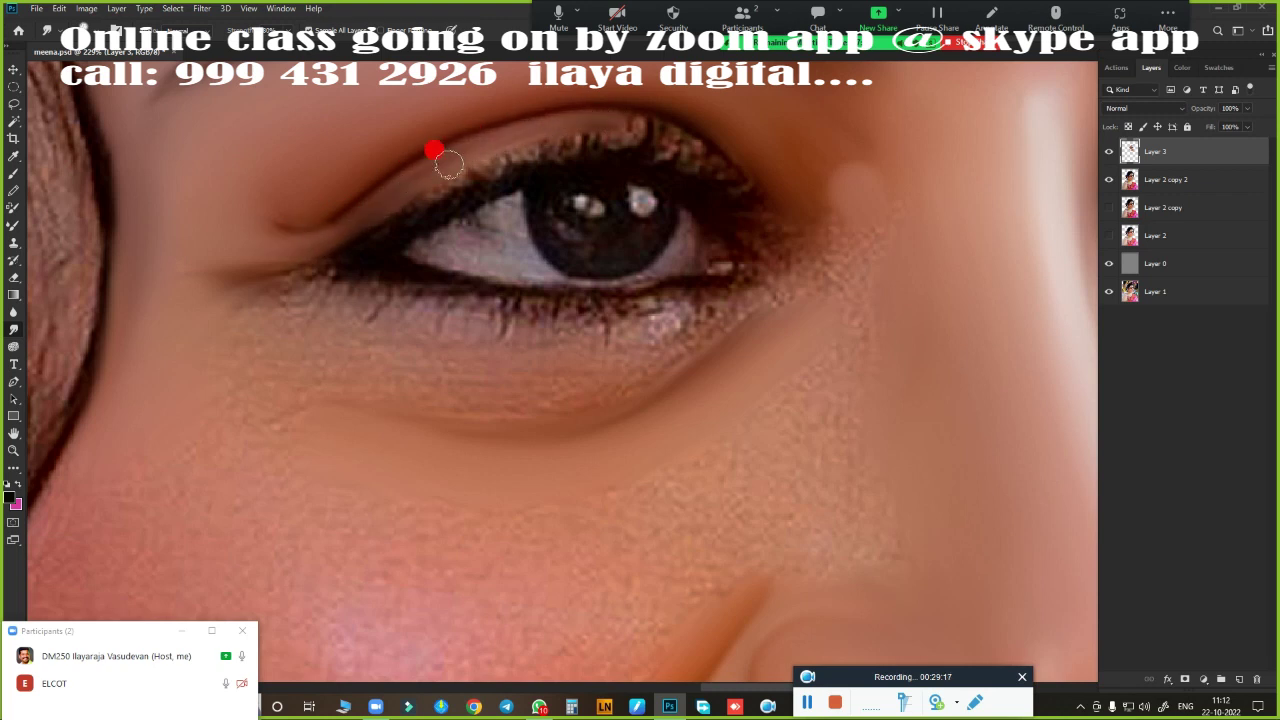
drag(384, 199, 426, 187)
mouse_move(518, 150)
mouse_down()
mouse_move(688, 146)
mouse_move(828, 266)
mouse_move(690, 127)
mouse_up()
- Smooth the under-eye skin along the lower eyelid with healing retouching
key(b)
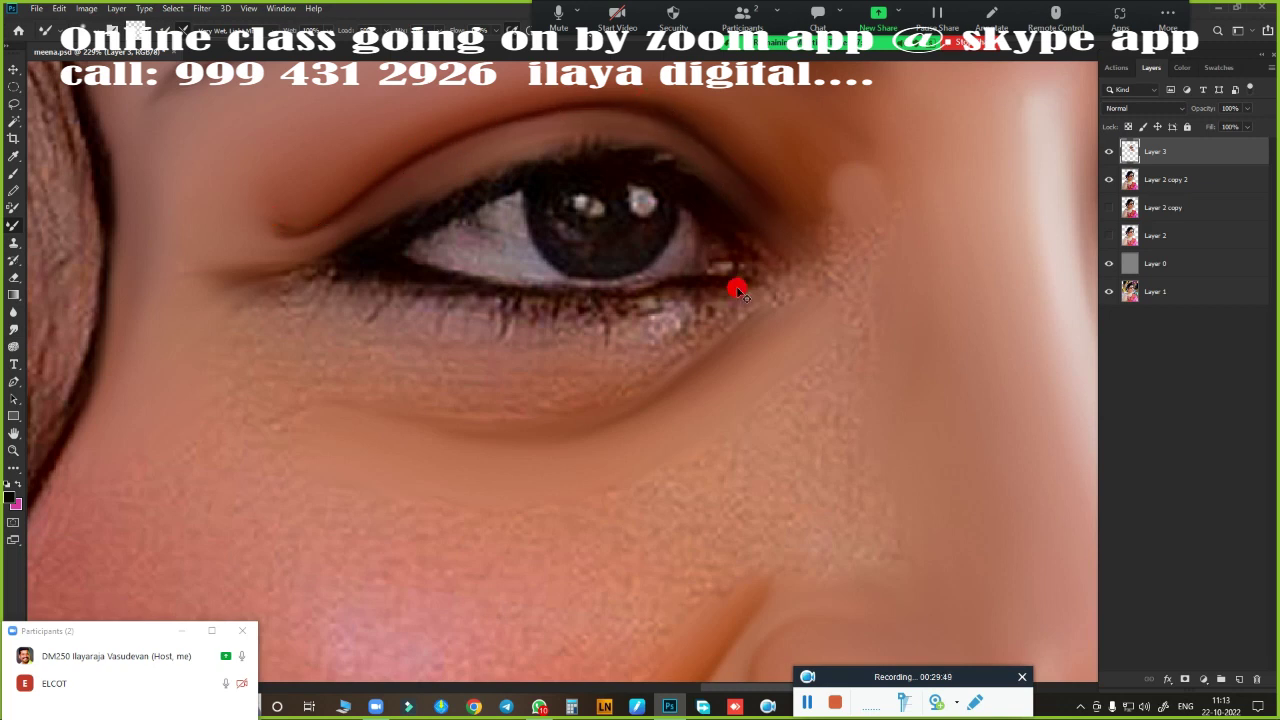
key(j)
click(513, 203)
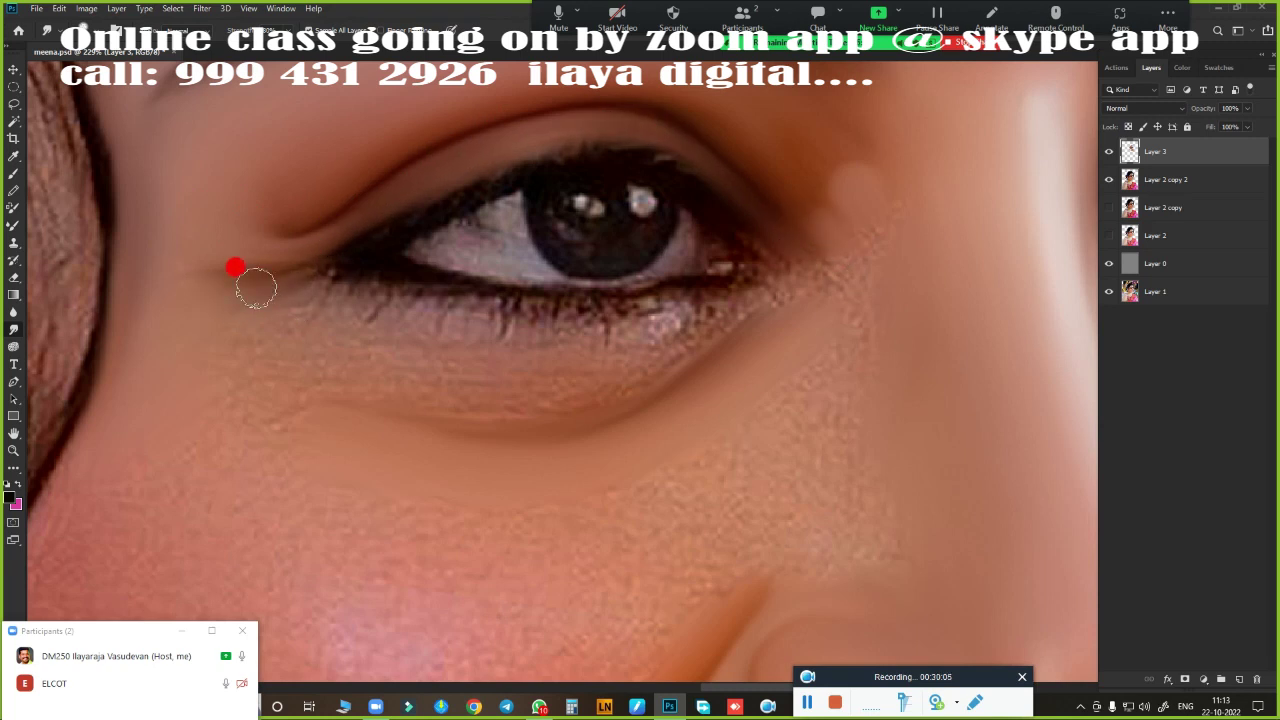
mouse_move(313, 289)
mouse_down()
mouse_move(460, 325)
mouse_move(713, 307)
mouse_up()
mouse_move(424, 314)
mouse_down()
mouse_move(266, 414)
mouse_move(289, 329)
mouse_move(591, 403)
mouse_move(411, 388)
mouse_move(557, 400)
mouse_move(441, 412)
mouse_up()
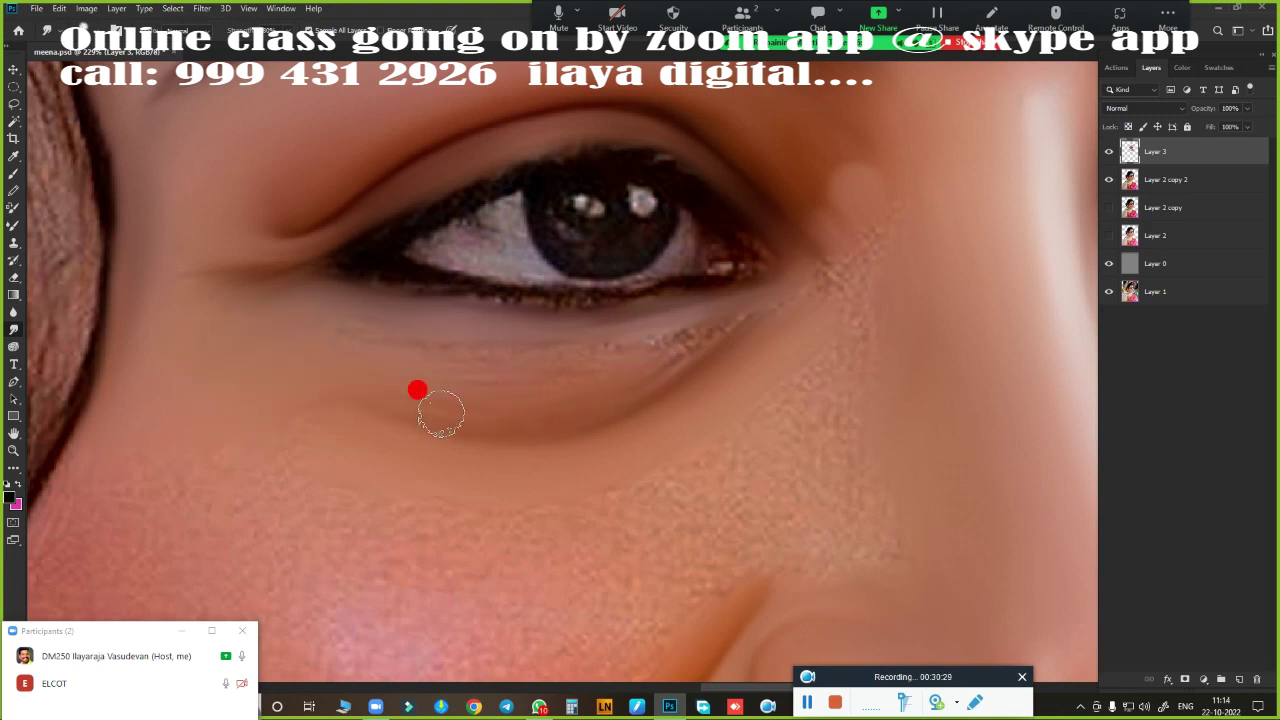
mouse_move(739, 310)
mouse_down()
mouse_move(563, 414)
mouse_move(660, 371)
mouse_move(333, 348)
mouse_up()
mouse_move(679, 340)
mouse_down()
mouse_move(323, 363)
mouse_move(329, 346)
mouse_move(812, 308)
mouse_up()
- Paint a dark liner along the lower and upper lids, then smudge the lower liner softly
scroll(362, 222, down, 2)
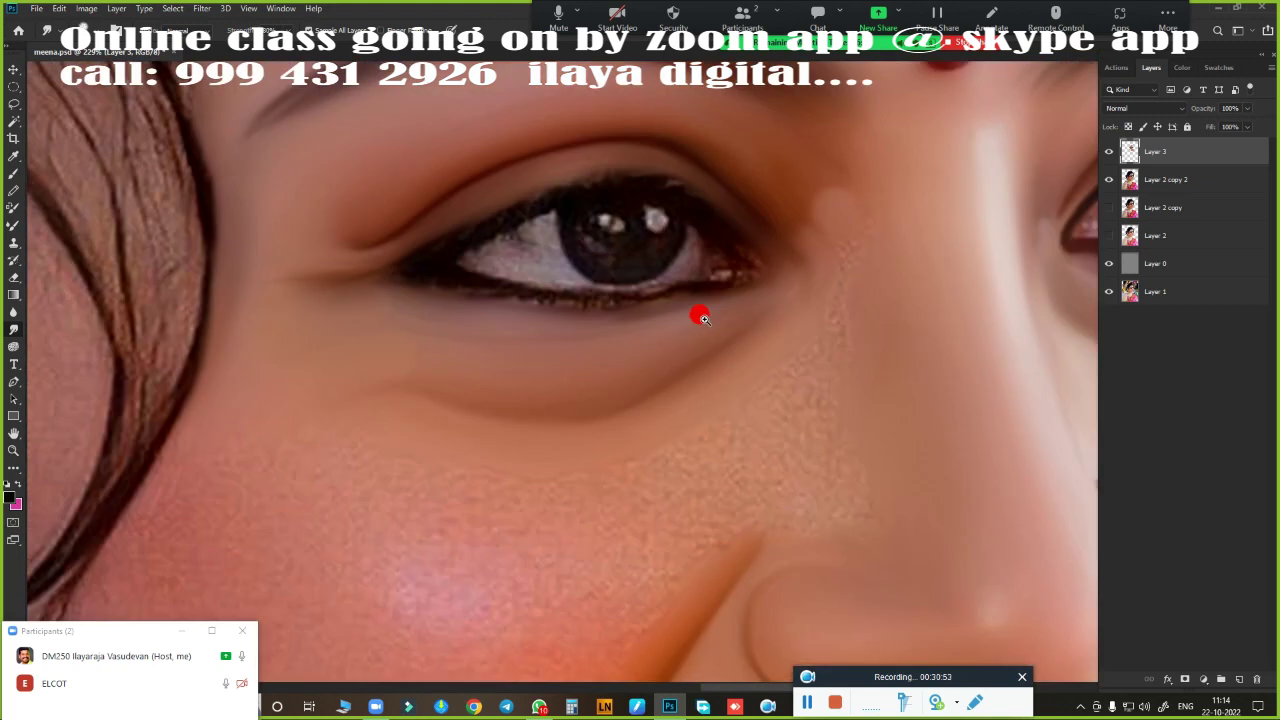
scroll(694, 314, up, 2)
scroll(717, 326, down, 4)
scroll(654, 334, up, 5)
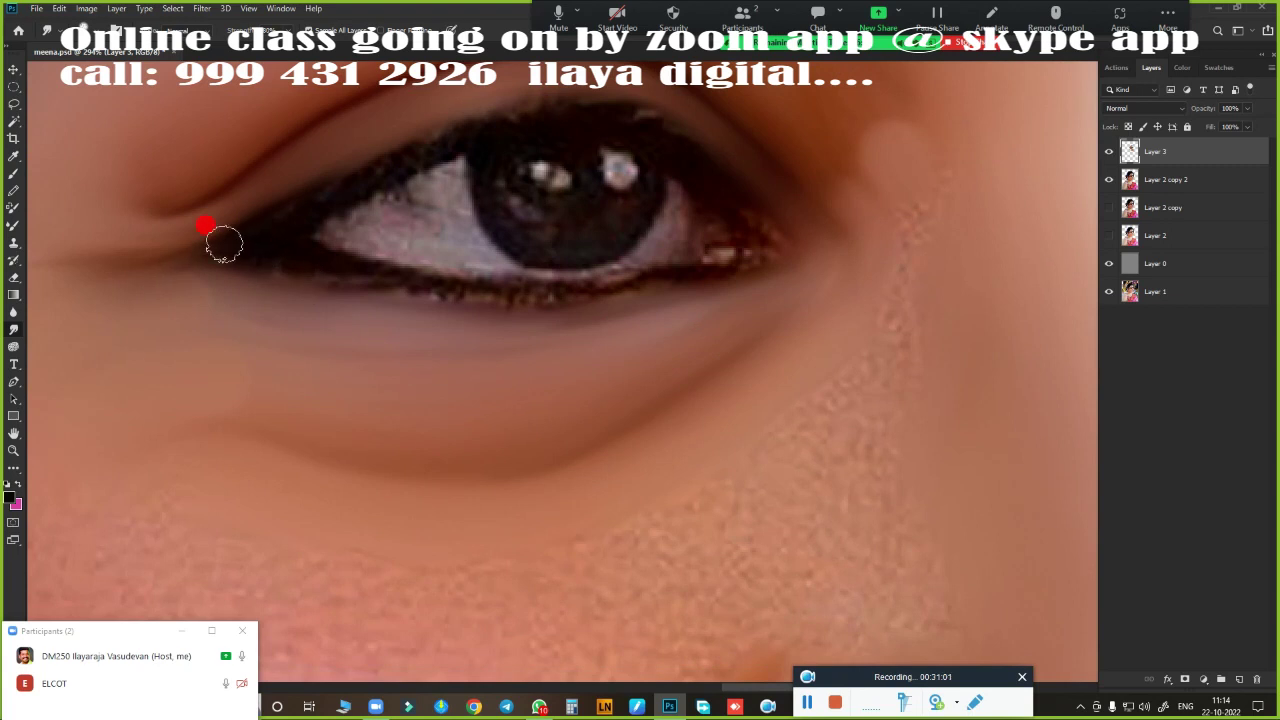
drag(223, 243, 422, 291)
mouse_move(700, 286)
mouse_down()
mouse_move(280, 255)
mouse_move(143, 266)
mouse_move(243, 263)
mouse_move(268, 245)
mouse_up()
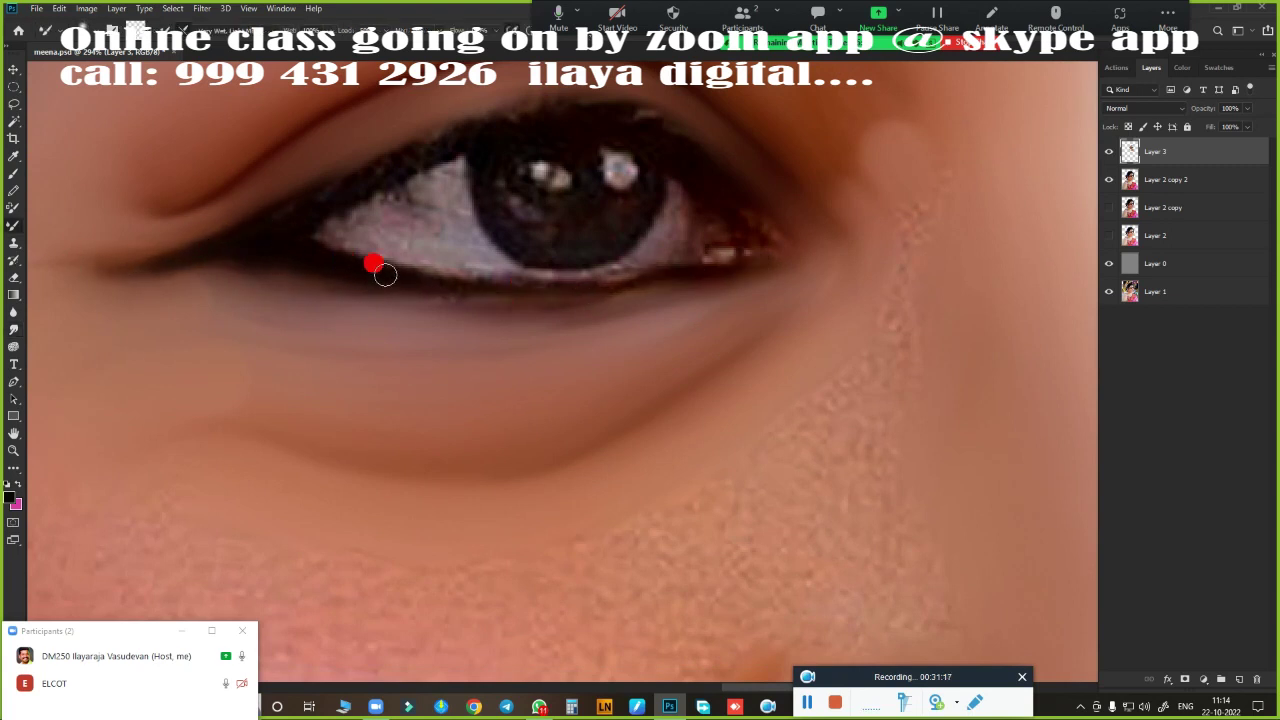
mouse_move(385, 274)
mouse_down()
mouse_move(506, 289)
mouse_move(723, 270)
mouse_up()
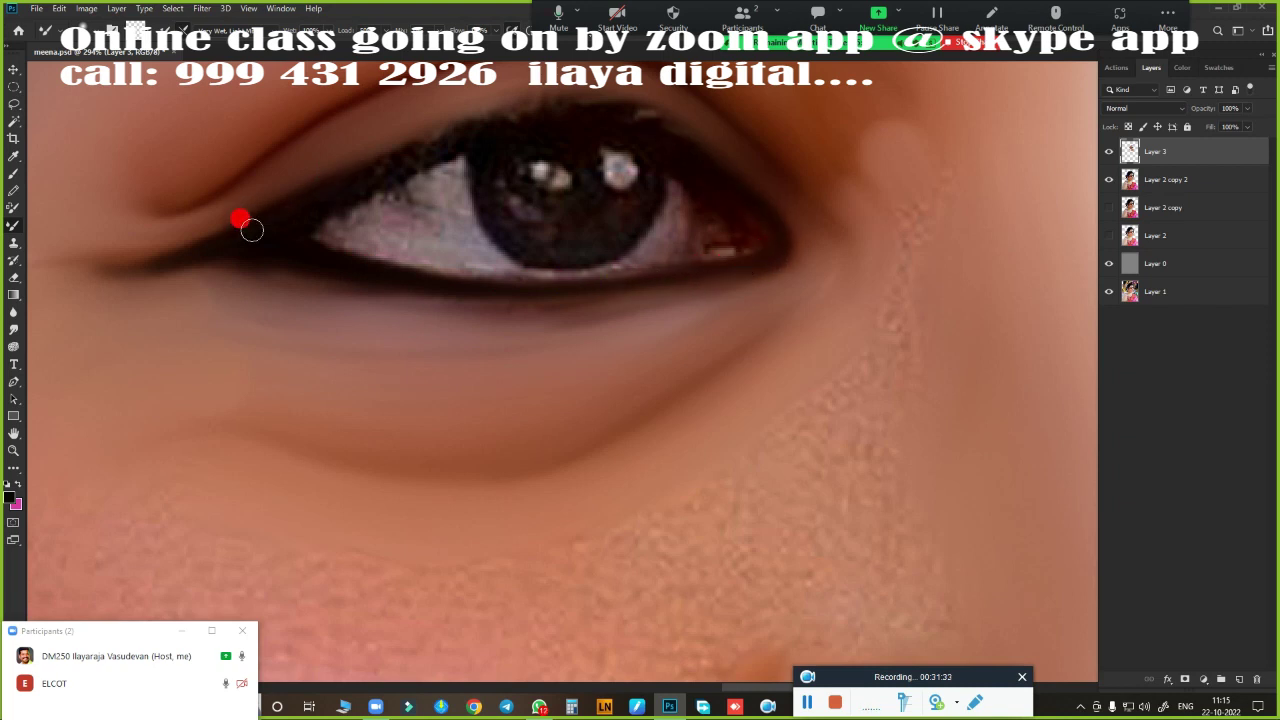
mouse_move(251, 230)
mouse_down()
mouse_move(414, 143)
mouse_move(535, 122)
mouse_up()
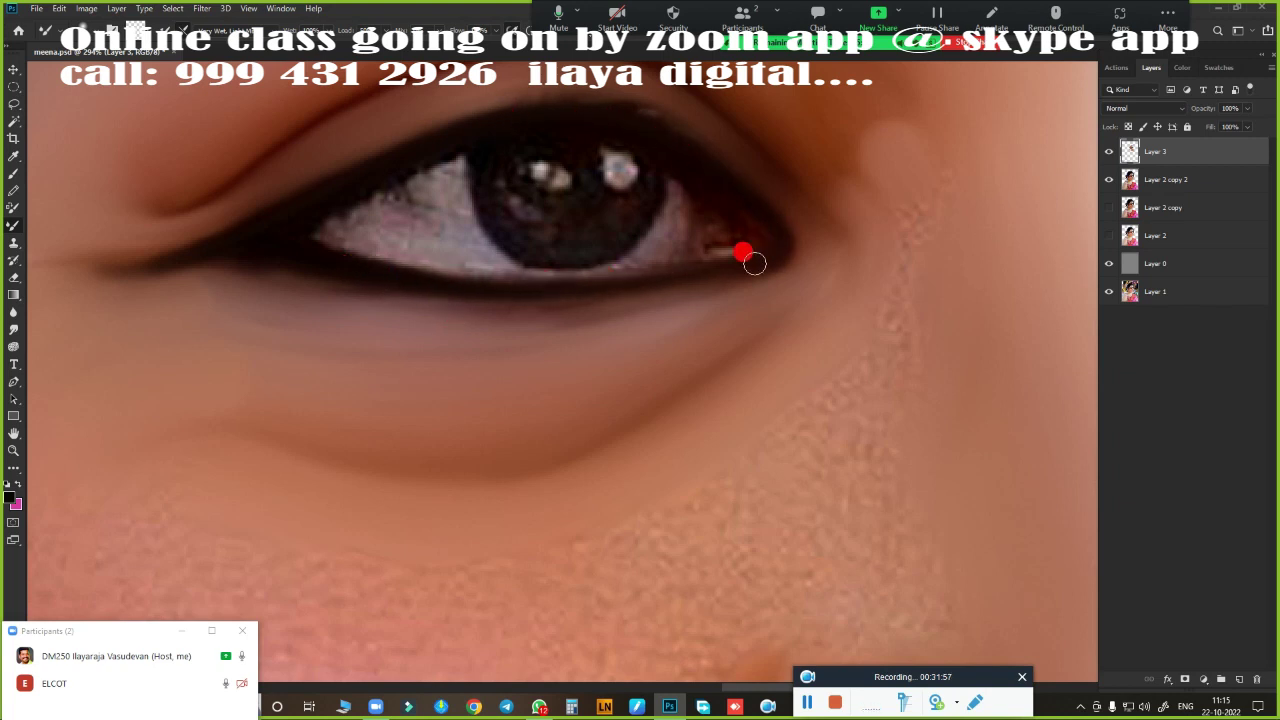
key(r)
mouse_move(181, 236)
mouse_down()
mouse_move(240, 271)
mouse_move(649, 309)
mouse_move(380, 429)
mouse_move(589, 357)
mouse_up()
- Zoom into the left cheek and smudge out the stray light hair strands along its edge
scroll(589, 357, down, 5)
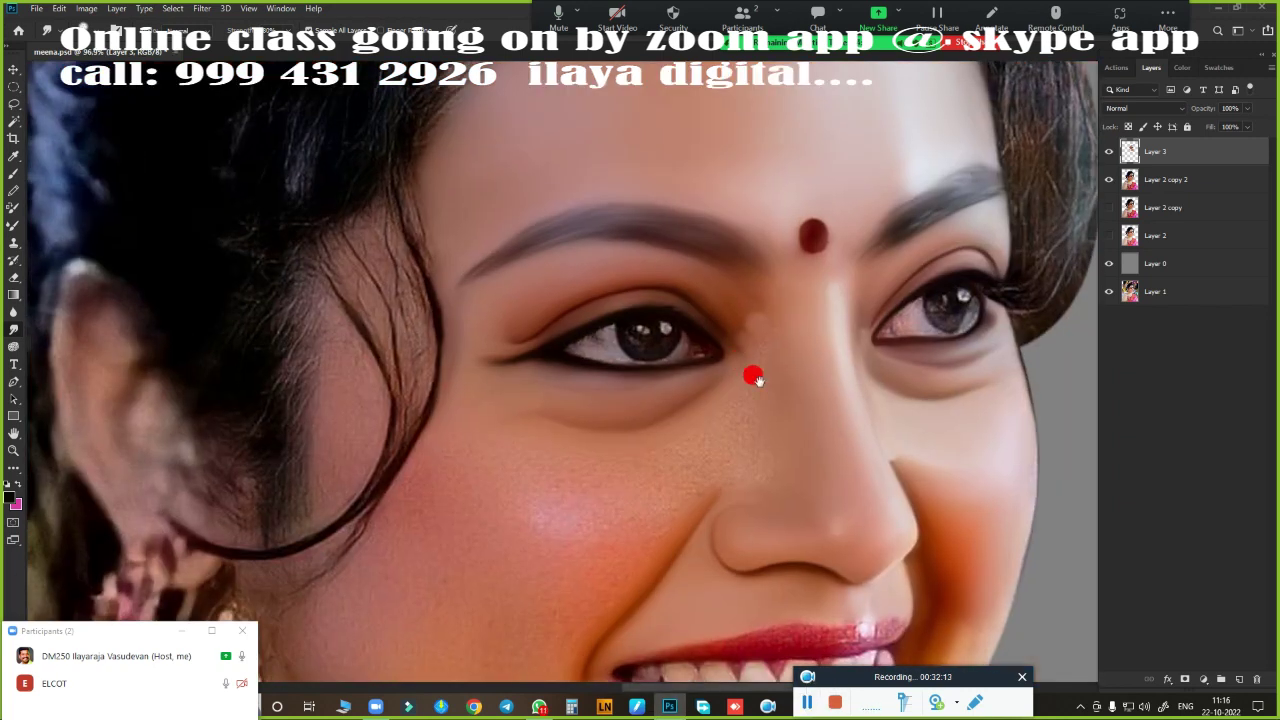
scroll(649, 469, up, 3)
scroll(667, 307, up, 1)
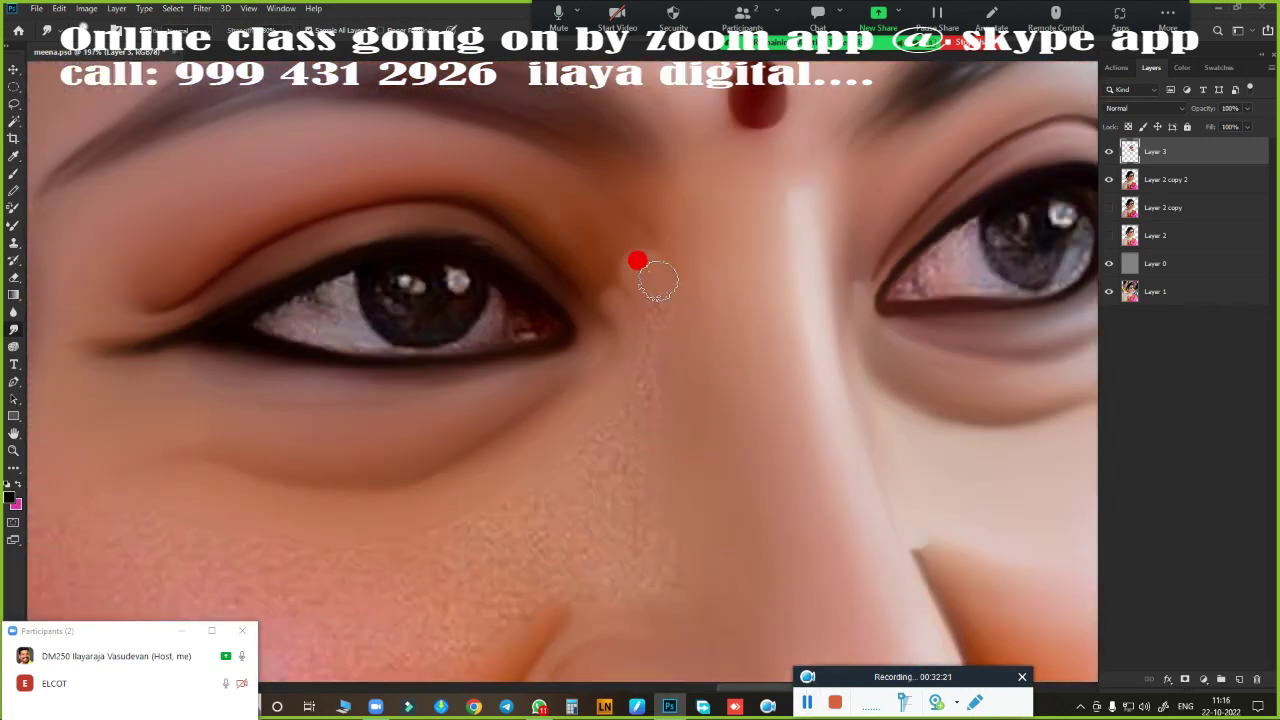
scroll(474, 440, down, 2)
scroll(594, 451, up, 2)
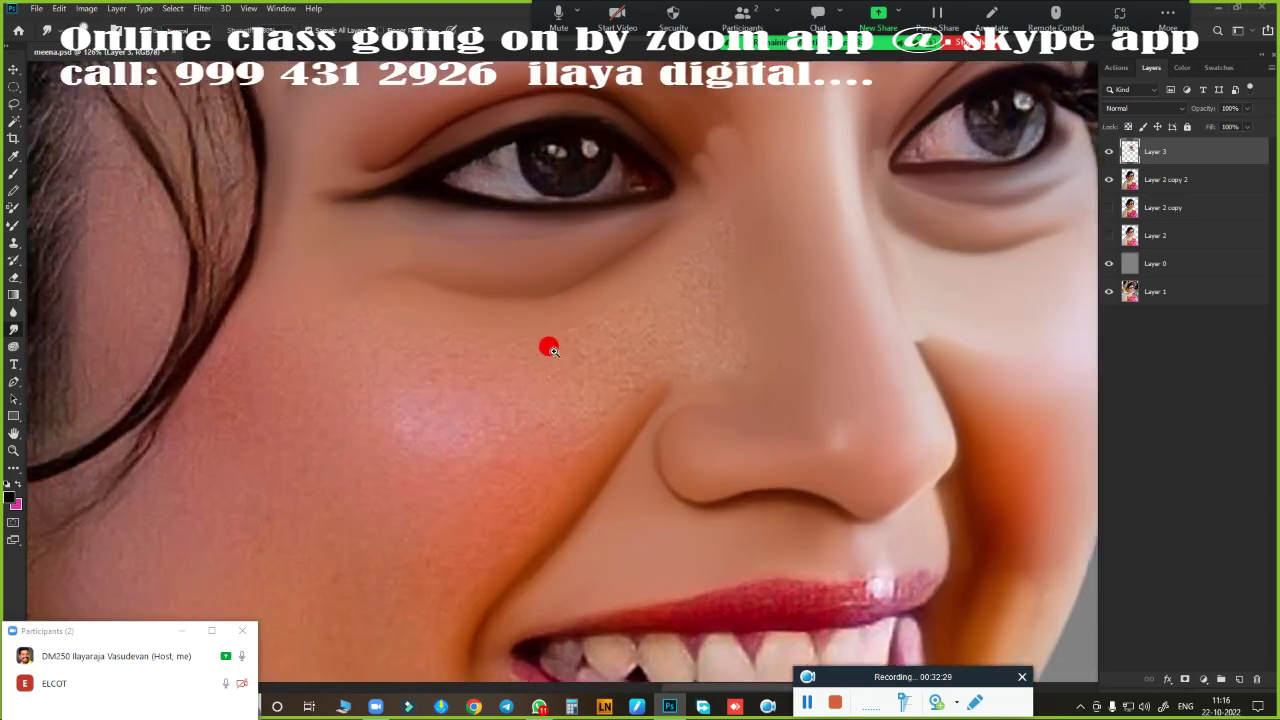
scroll(546, 346, up, 1)
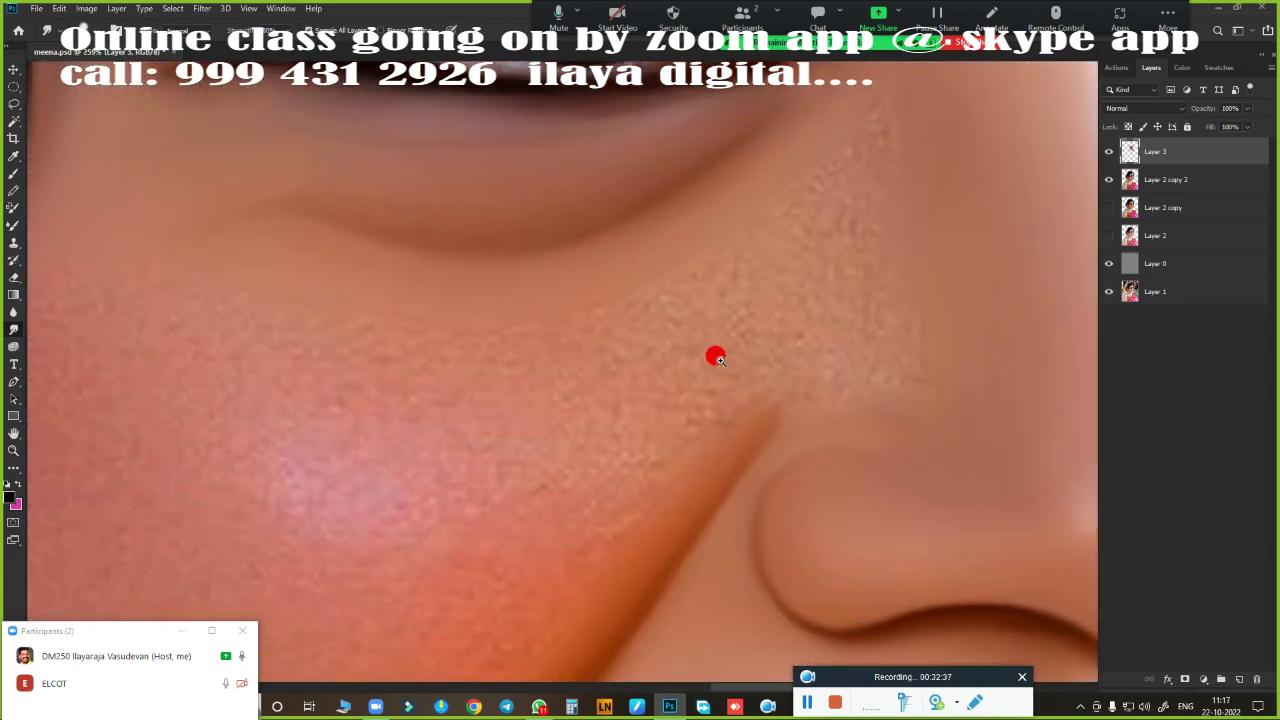
scroll(696, 352, down, 2)
scroll(543, 366, down, 2)
scroll(571, 457, up, 3)
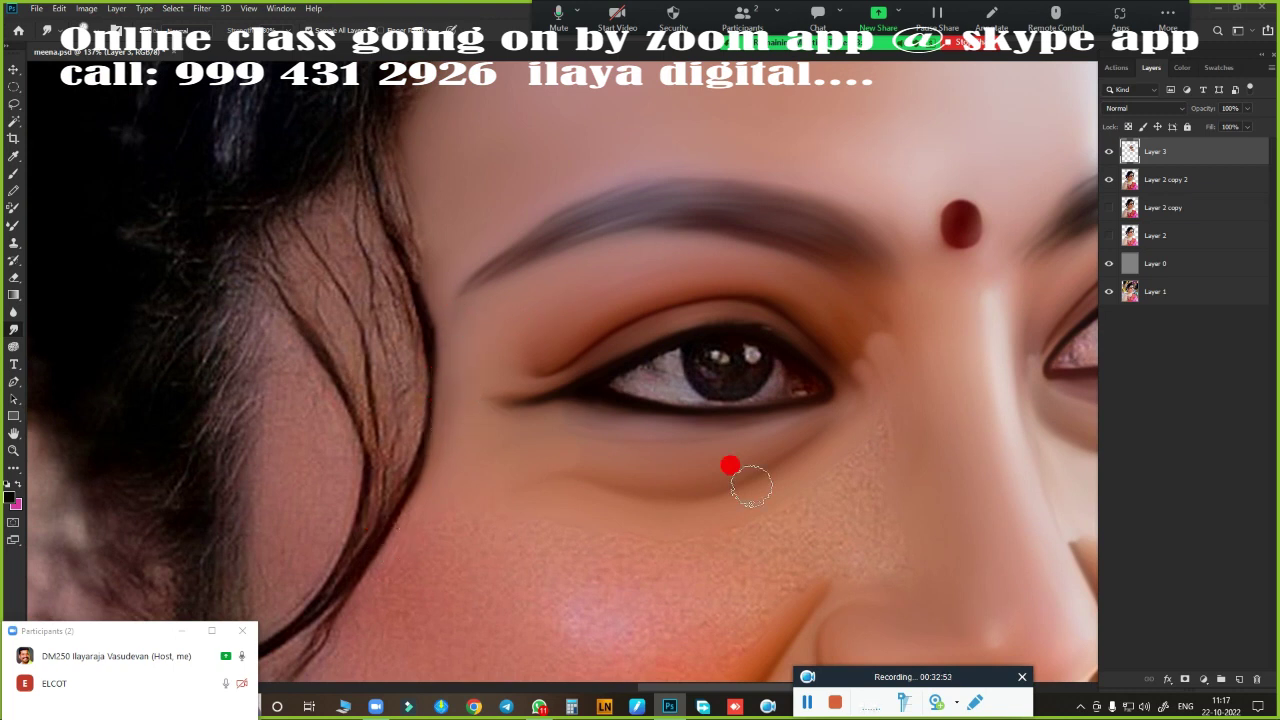
scroll(751, 486, down, 3)
scroll(789, 391, up, 1)
scroll(751, 354, down, 1)
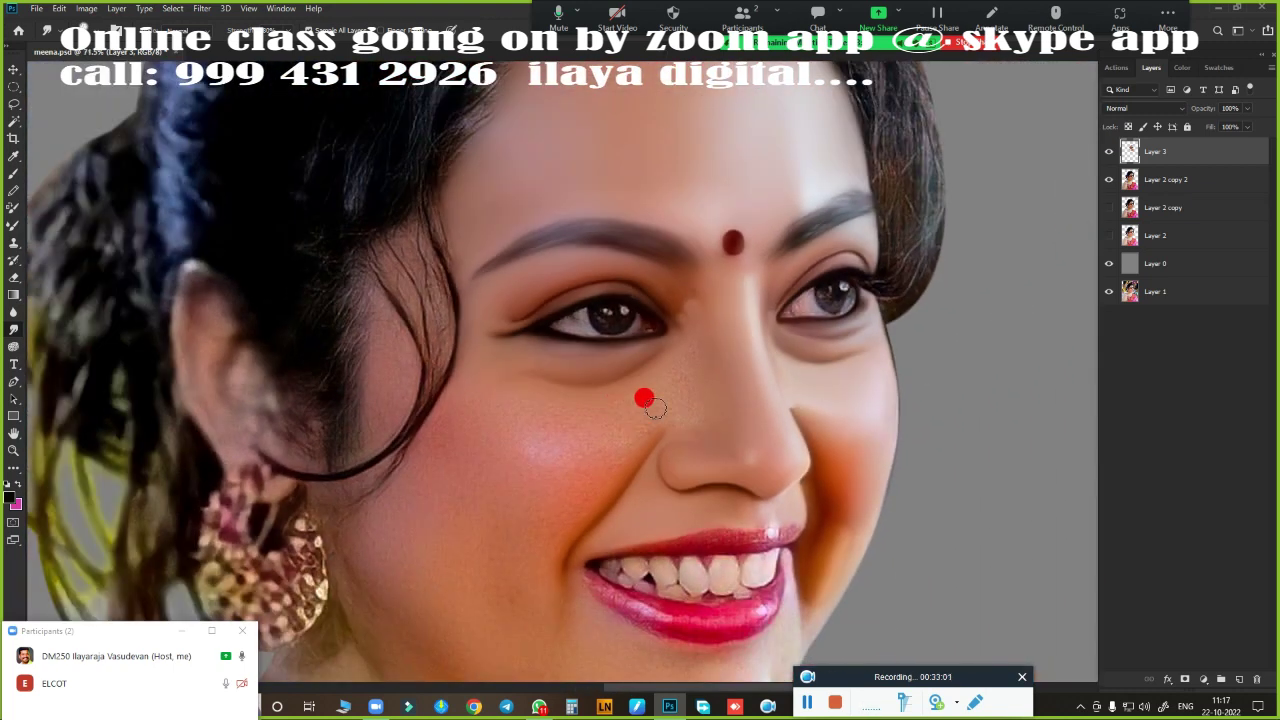
scroll(654, 408, down, 1)
scroll(590, 395, up, 2)
scroll(660, 335, up, 1)
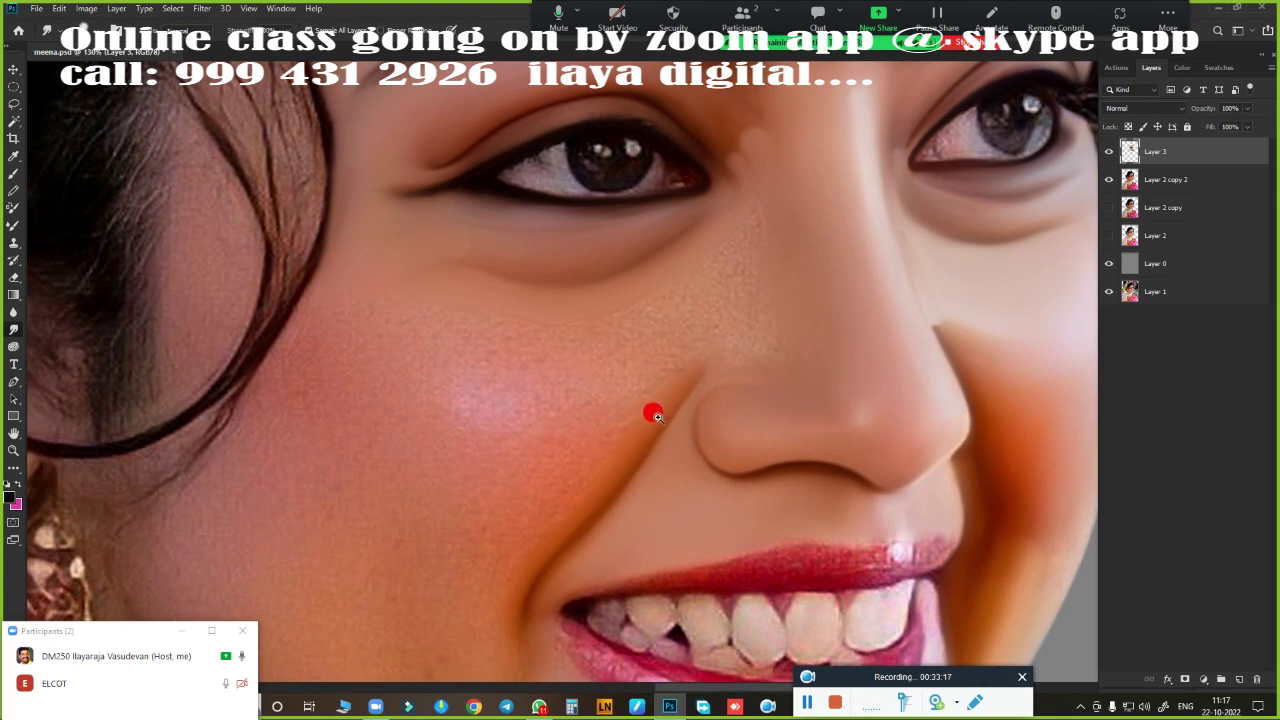
scroll(655, 415, down, 5)
scroll(560, 400, up, 3)
scroll(640, 378, down, 3)
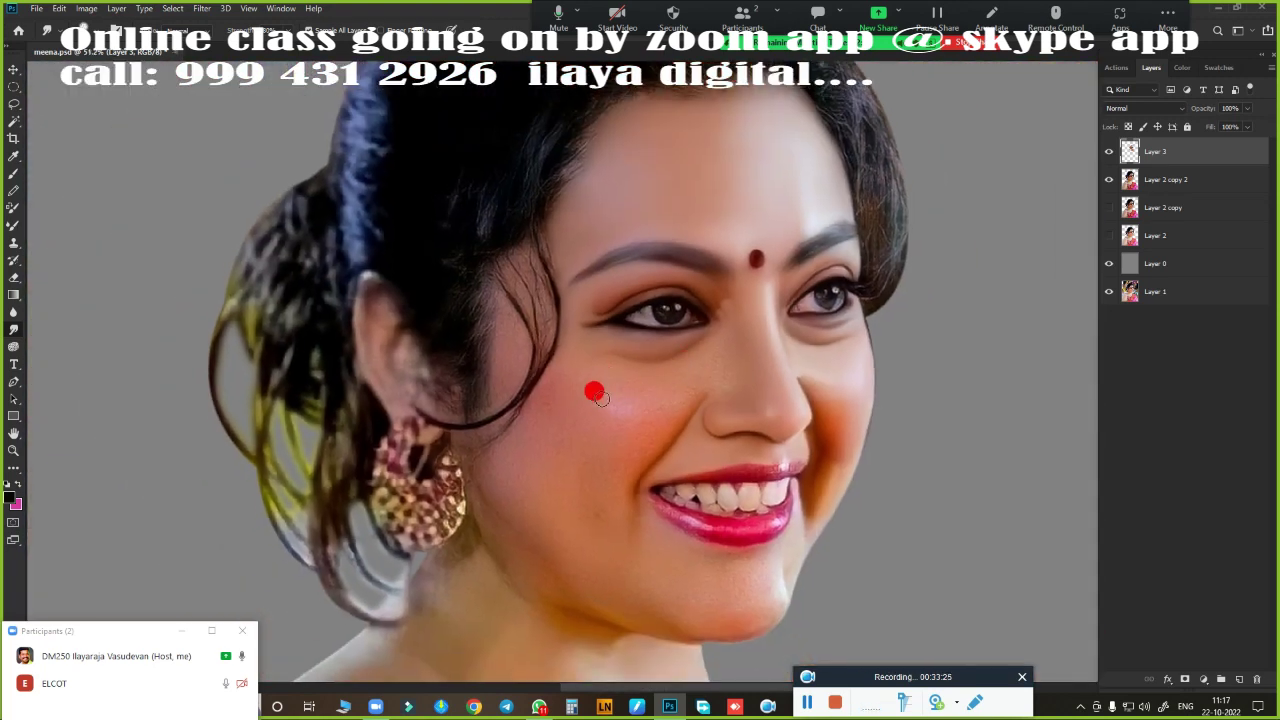
scroll(600, 398, up, 3)
scroll(640, 370, down, 3)
scroll(600, 362, up, 1)
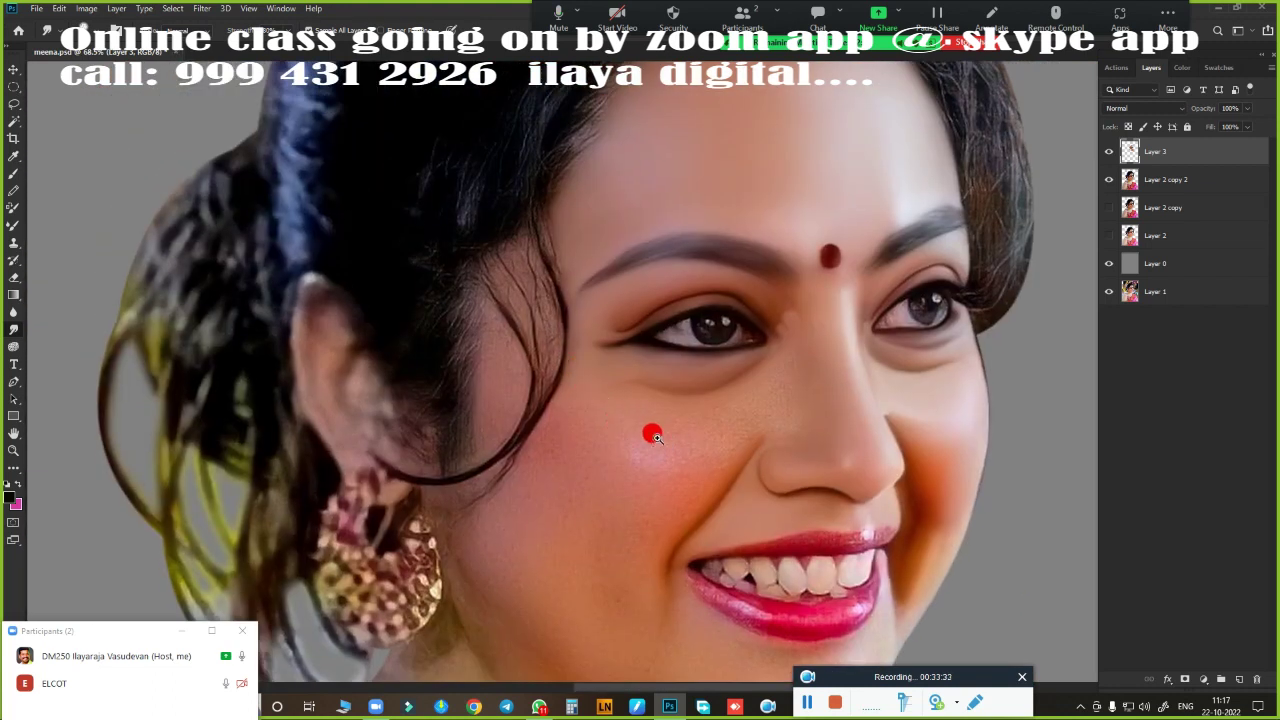
scroll(655, 437, up, 2)
scroll(520, 389, up, 1)
scroll(460, 291, up, 1)
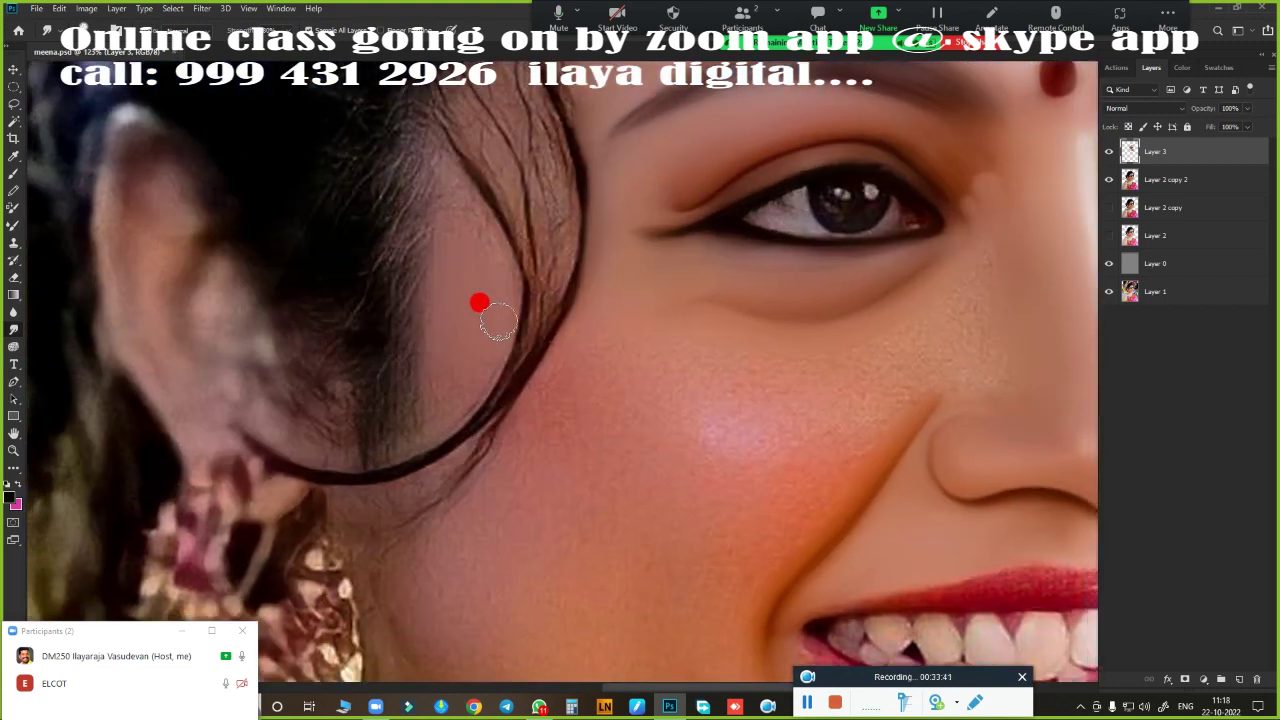
scroll(500, 430, down, 3)
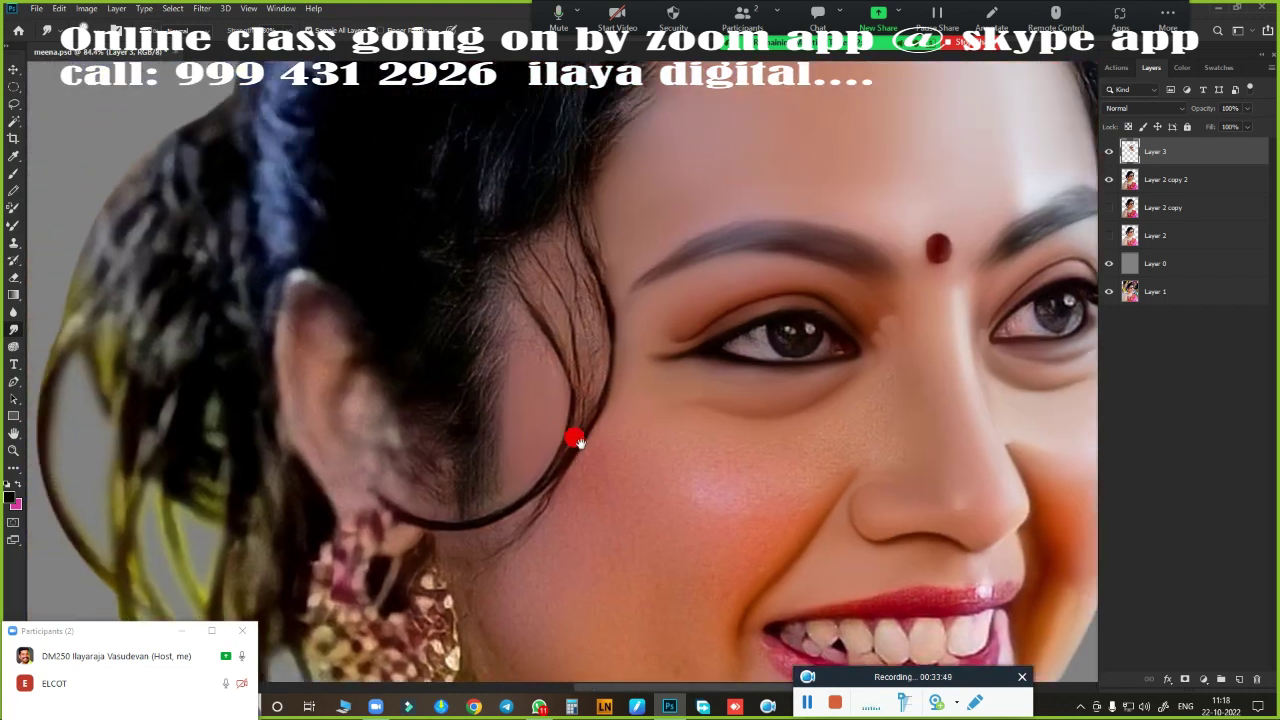
scroll(495, 305, up, 3)
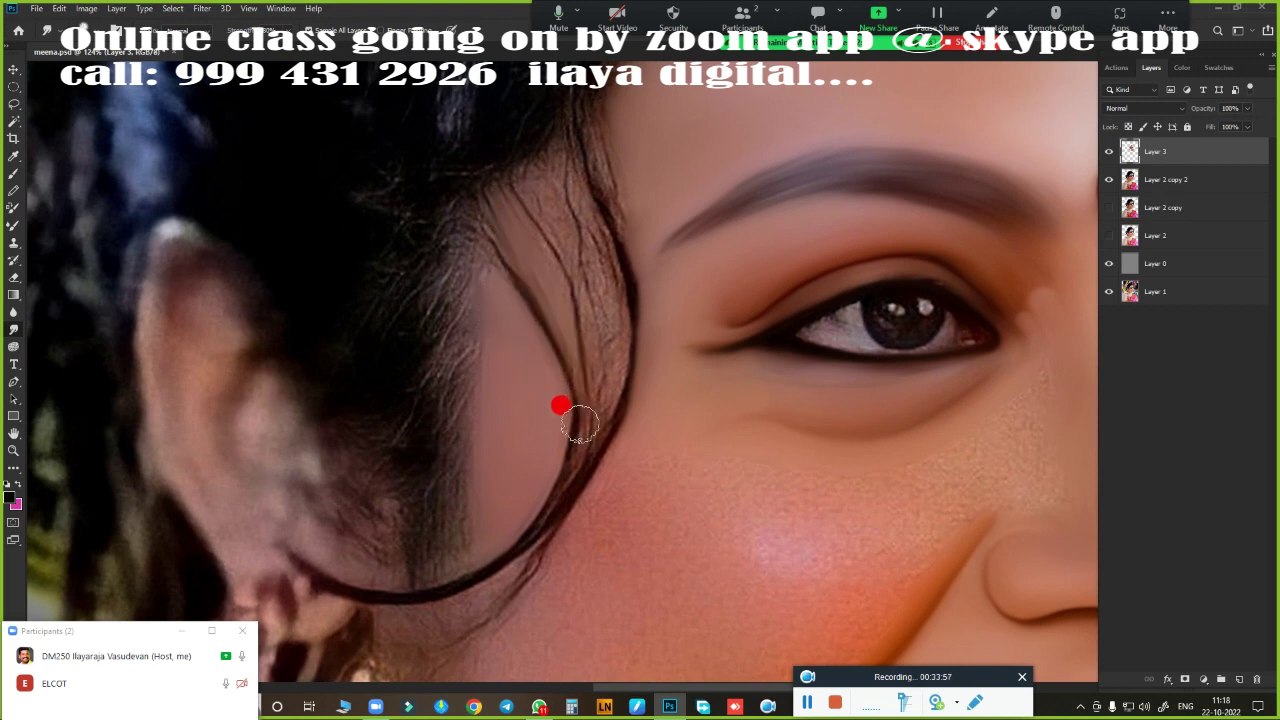
mouse_move(503, 207)
mouse_down()
mouse_move(603, 354)
mouse_move(463, 381)
mouse_up()
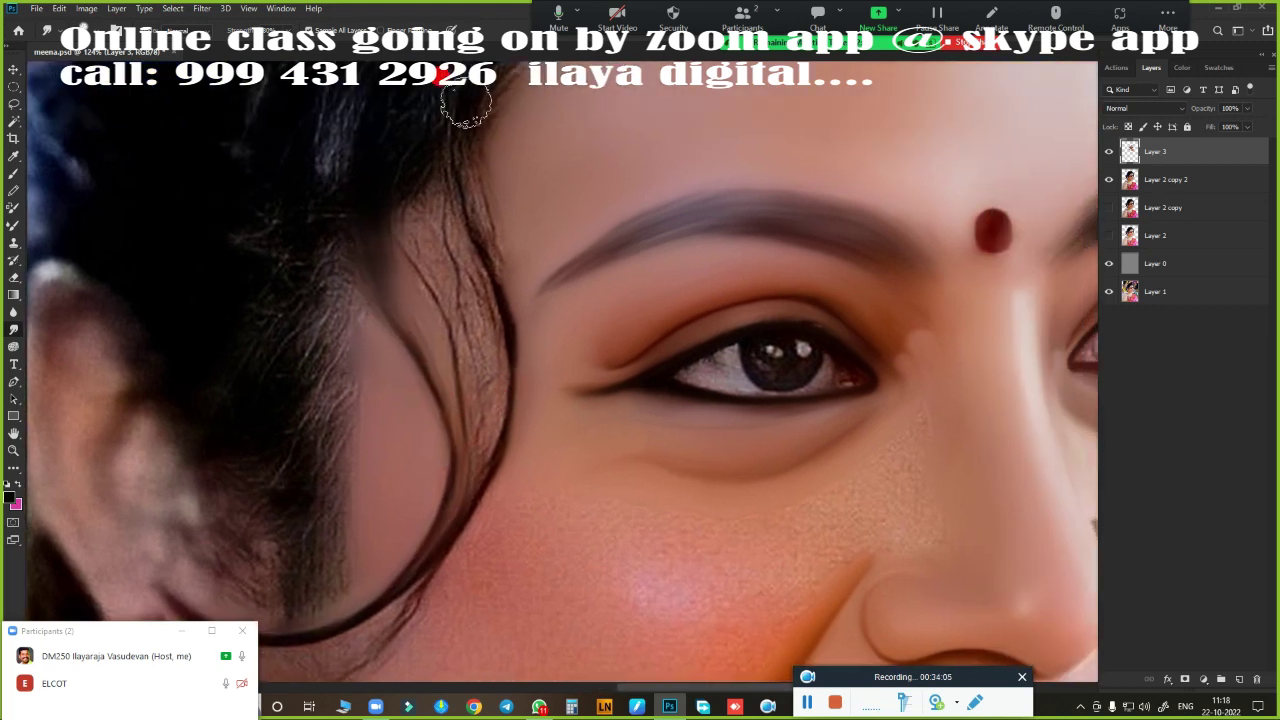
mouse_move(397, 217)
mouse_down()
mouse_move(437, 394)
mouse_move(451, 394)
mouse_move(428, 303)
mouse_up()
- Move the view down to the lower cheek and enlarge the brush
scroll(600, 300, down, 2)
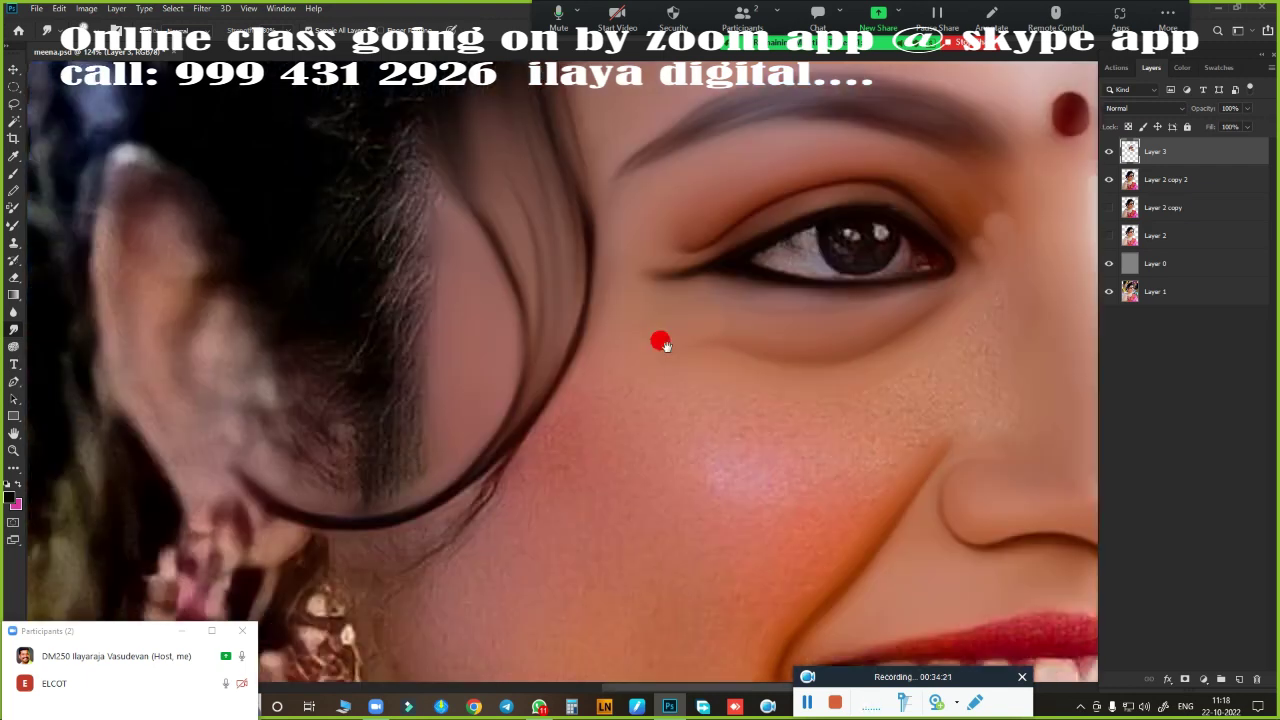
scroll(660, 330, down, 2)
scroll(480, 430, down, 1)
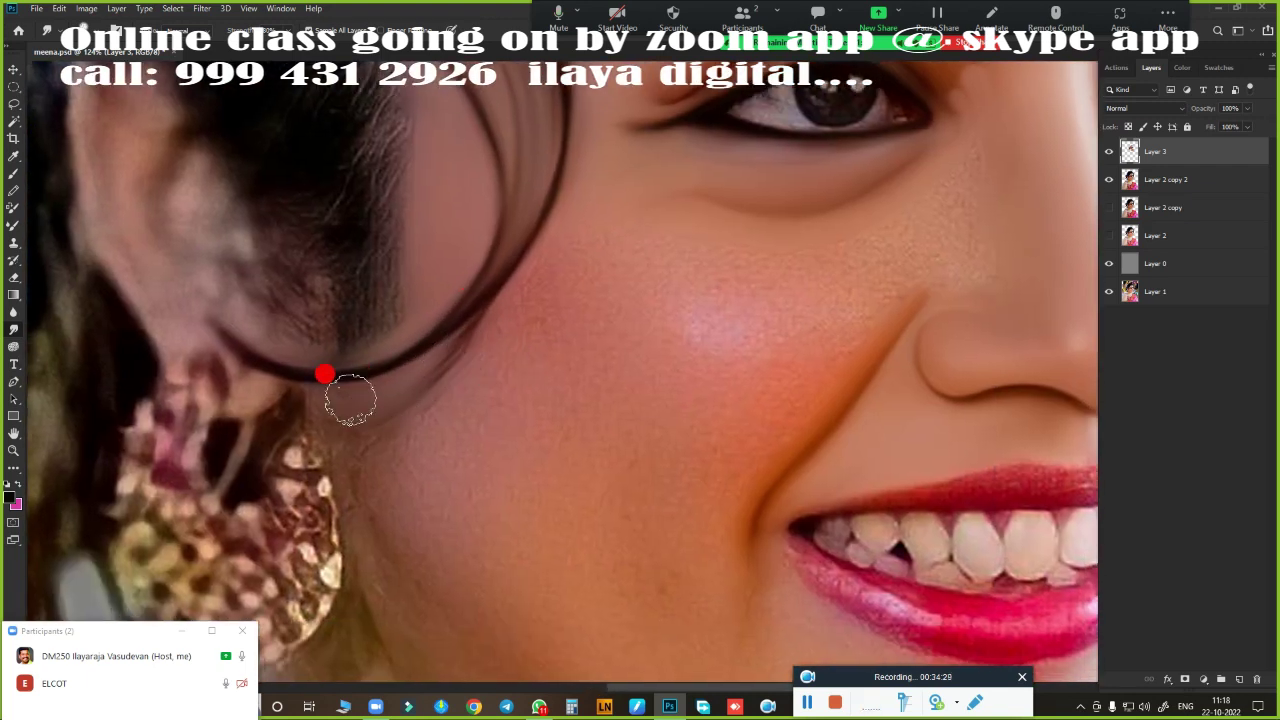
scroll(500, 400, right, 2)
scroll(594, 408, down, 3)
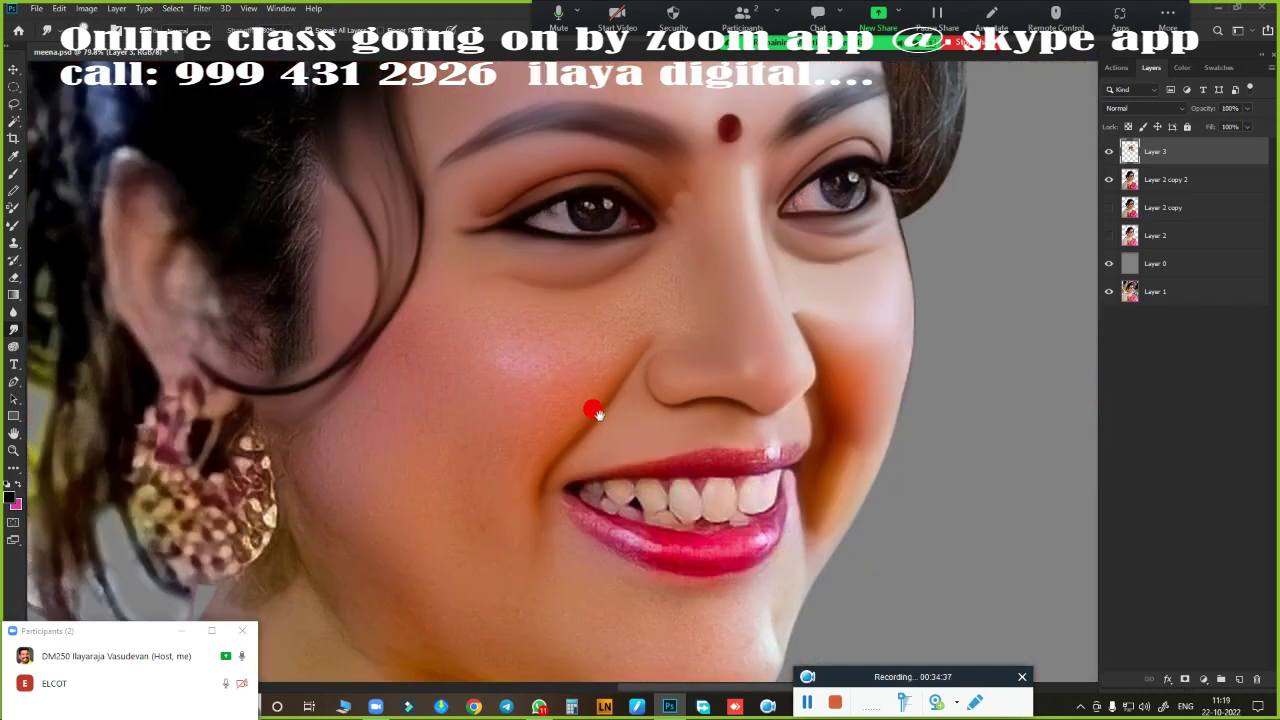
scroll(560, 366, up, 2)
scroll(566, 386, down, 1)
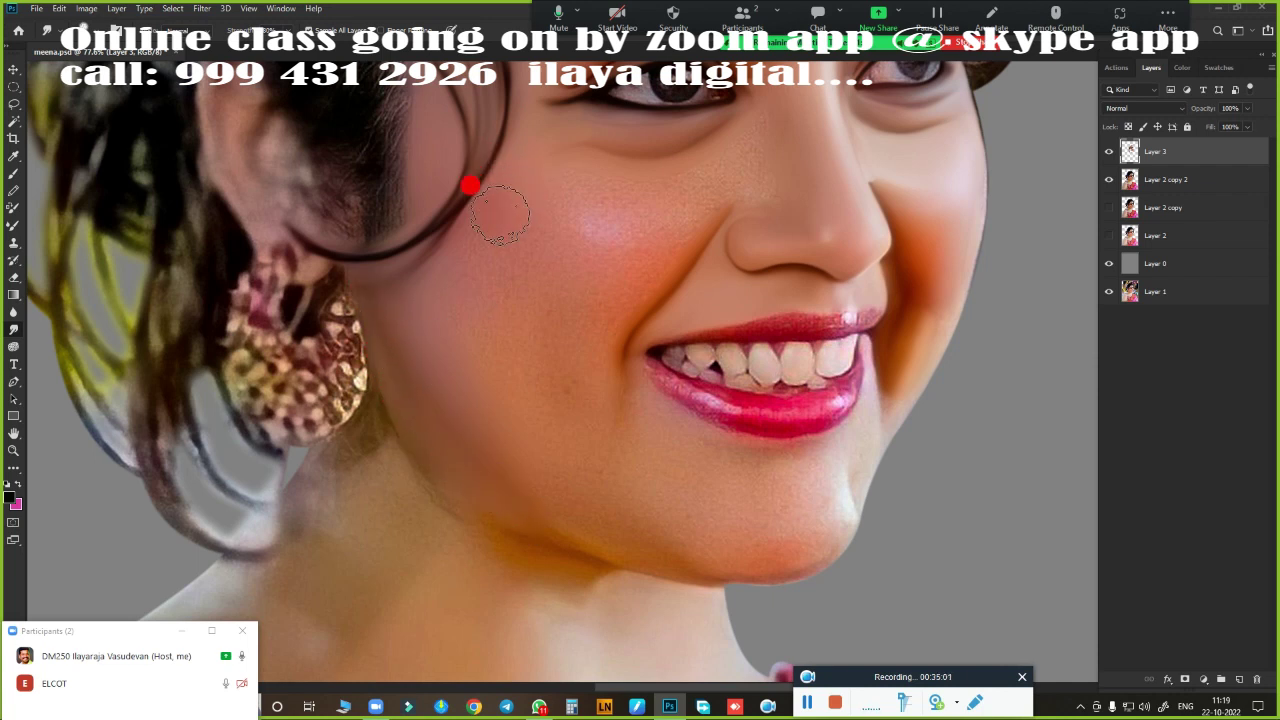
scroll(575, 450, up, 3)
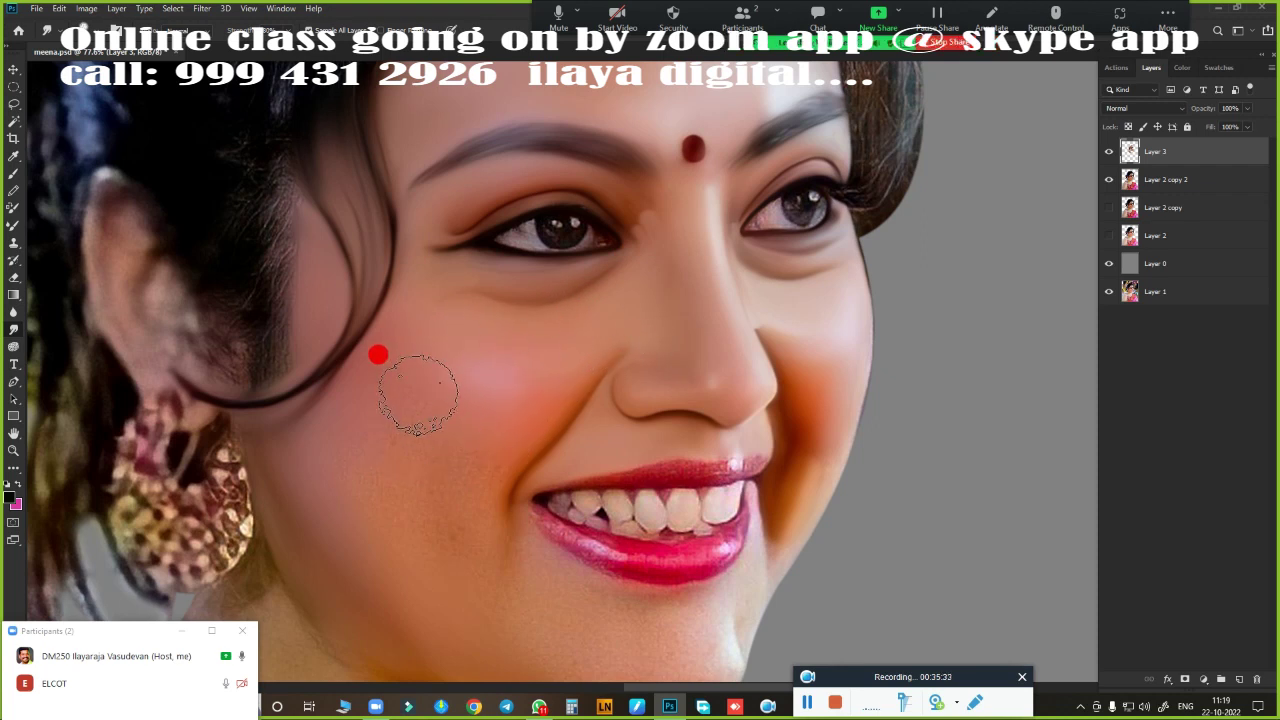
key(bracketright)
key(bracketright)
key(bracketright)
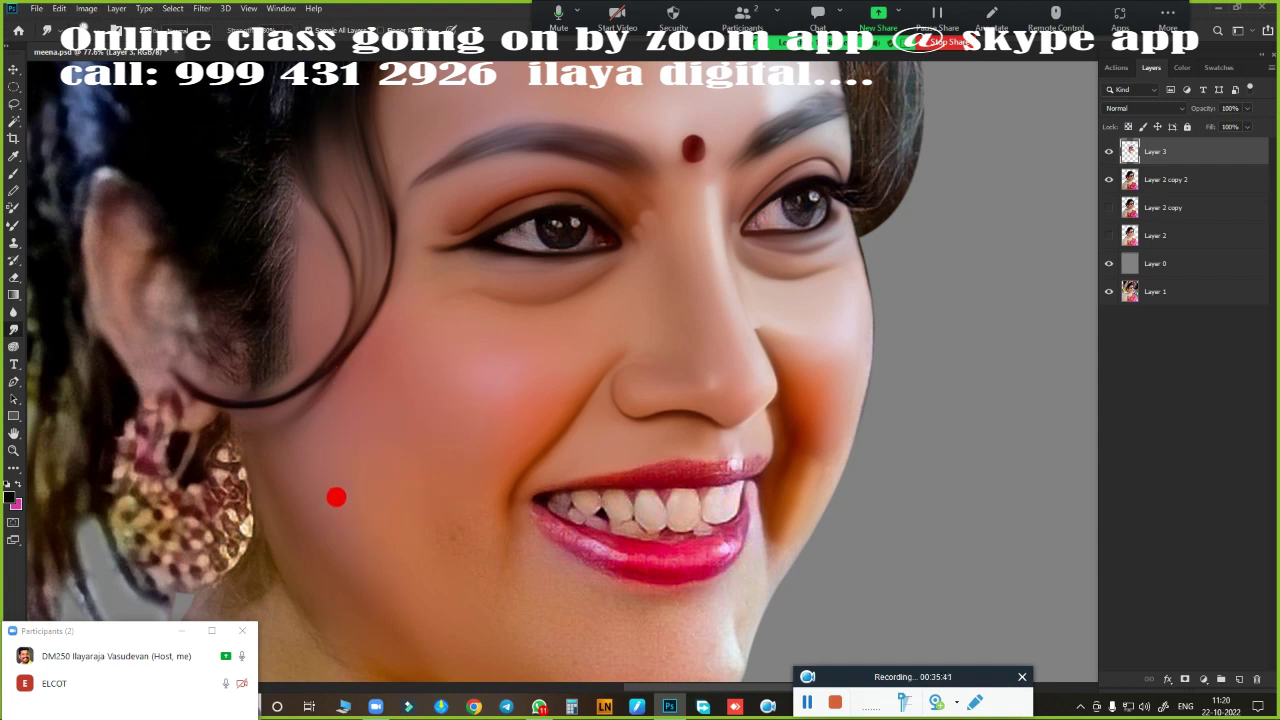
- Zoom in on the chin and smooth the skin beneath the lower lip, resizing the brush
click(730, 416)
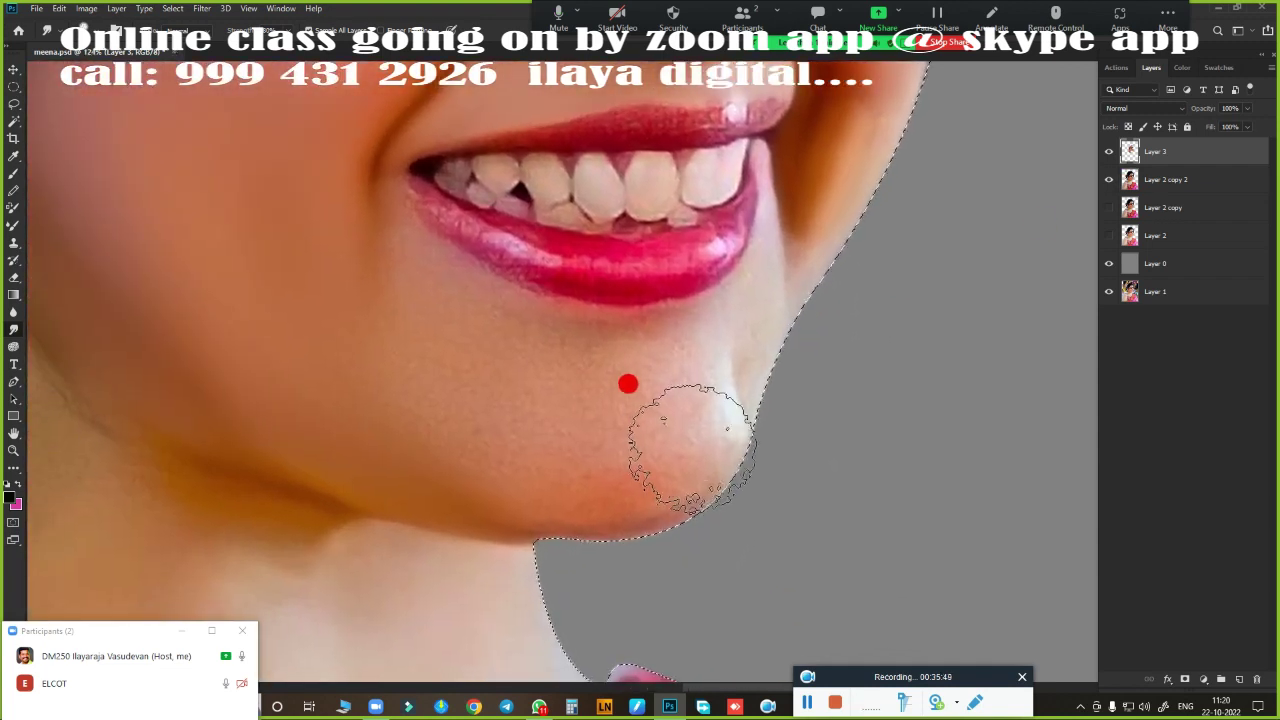
drag(443, 260, 608, 310)
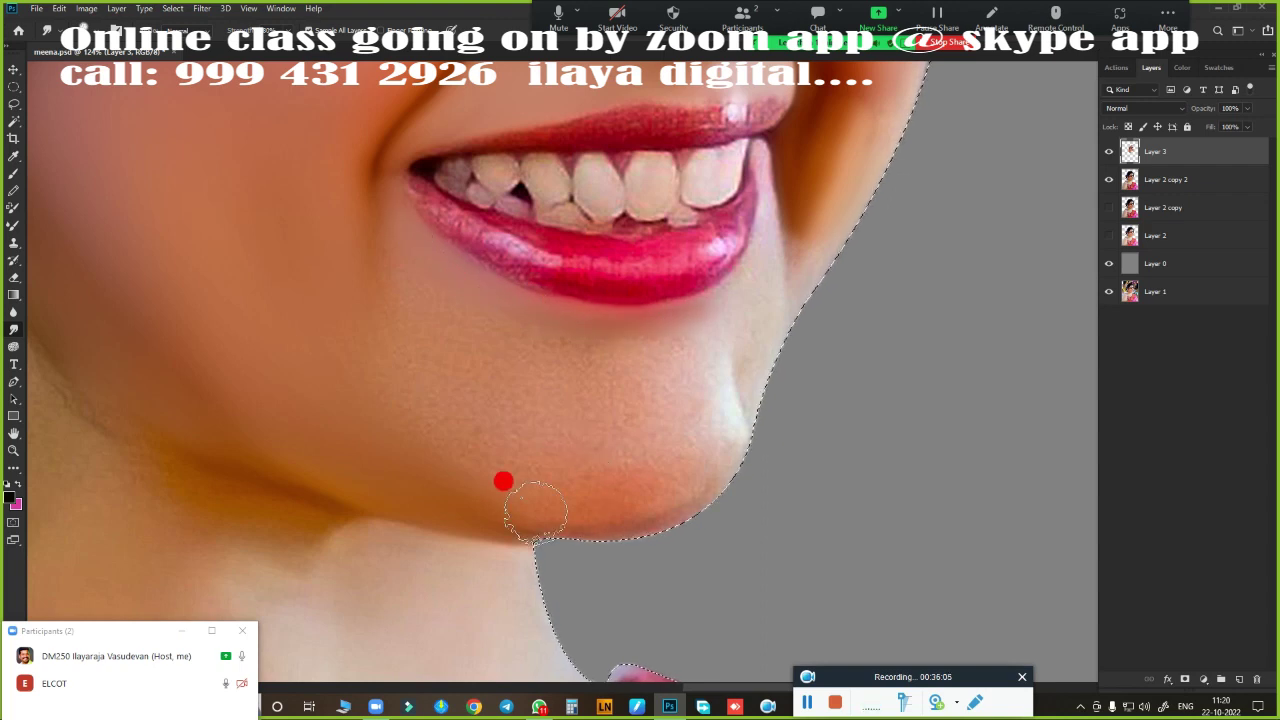
key(bracketright)
key(bracketright)
key(bracketright)
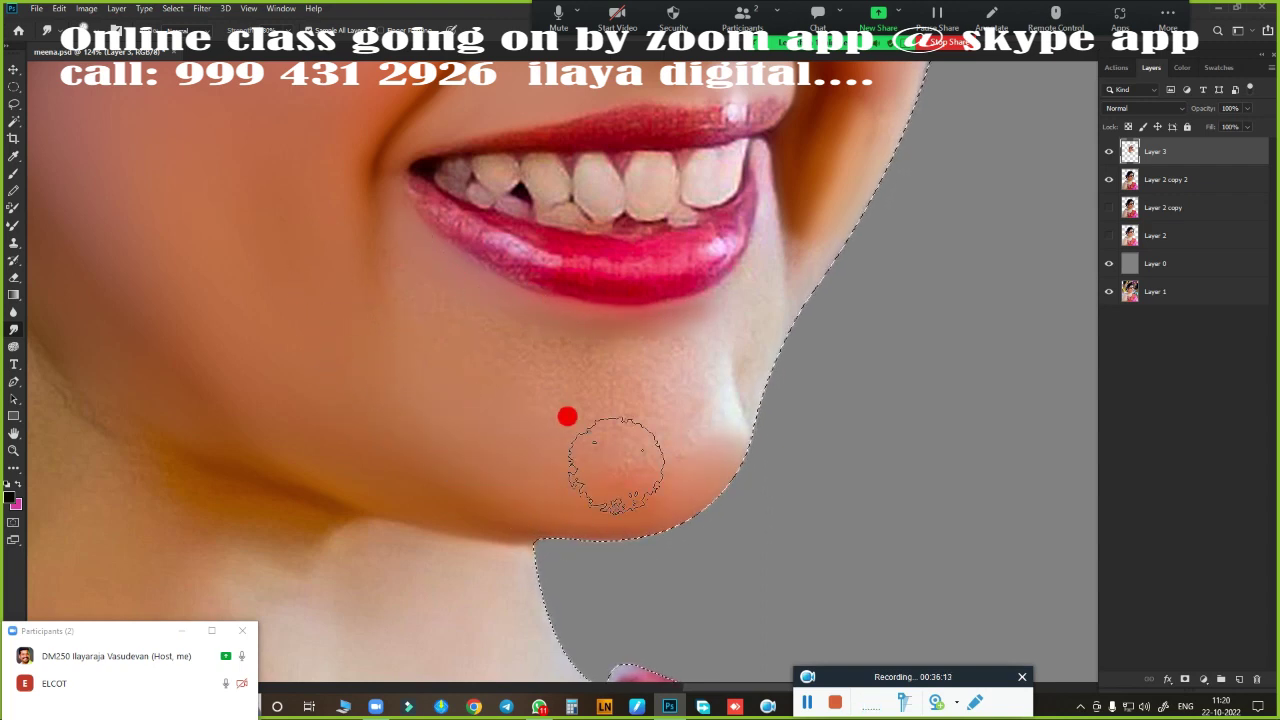
key(bracketleft)
key(bracketleft)
key(bracketleft)
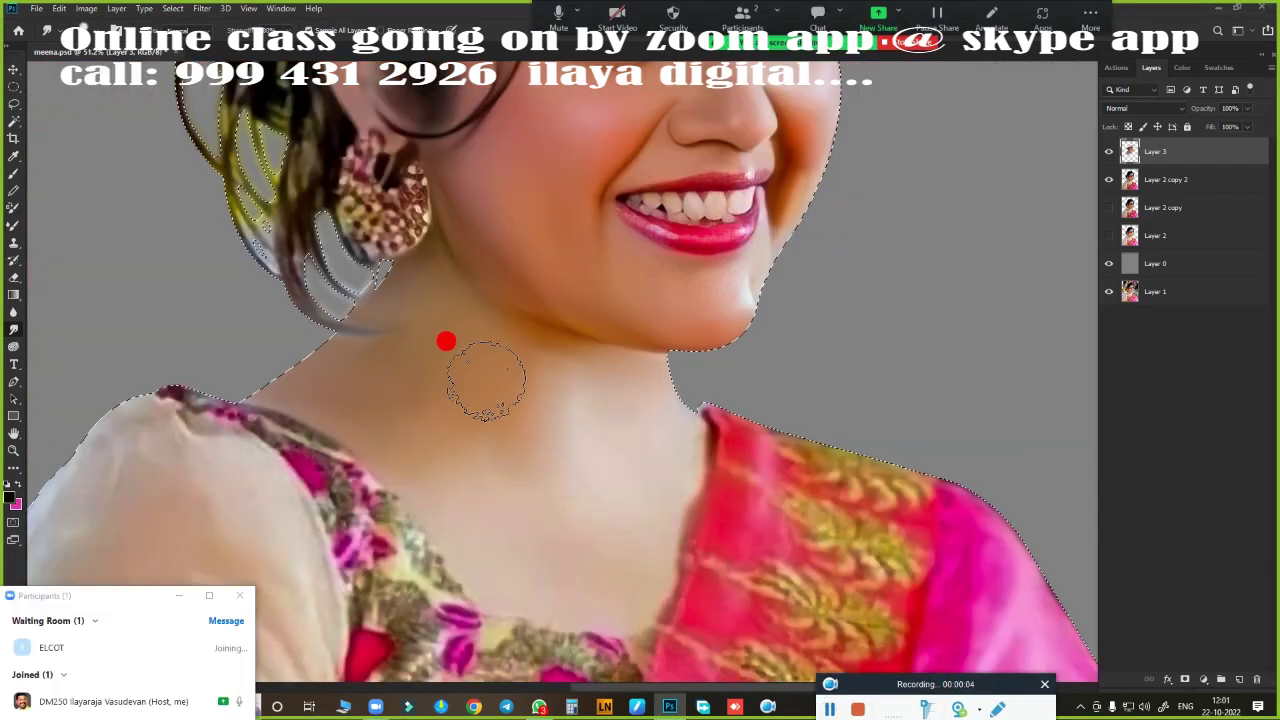
key(bracketleft)
key(bracketleft)
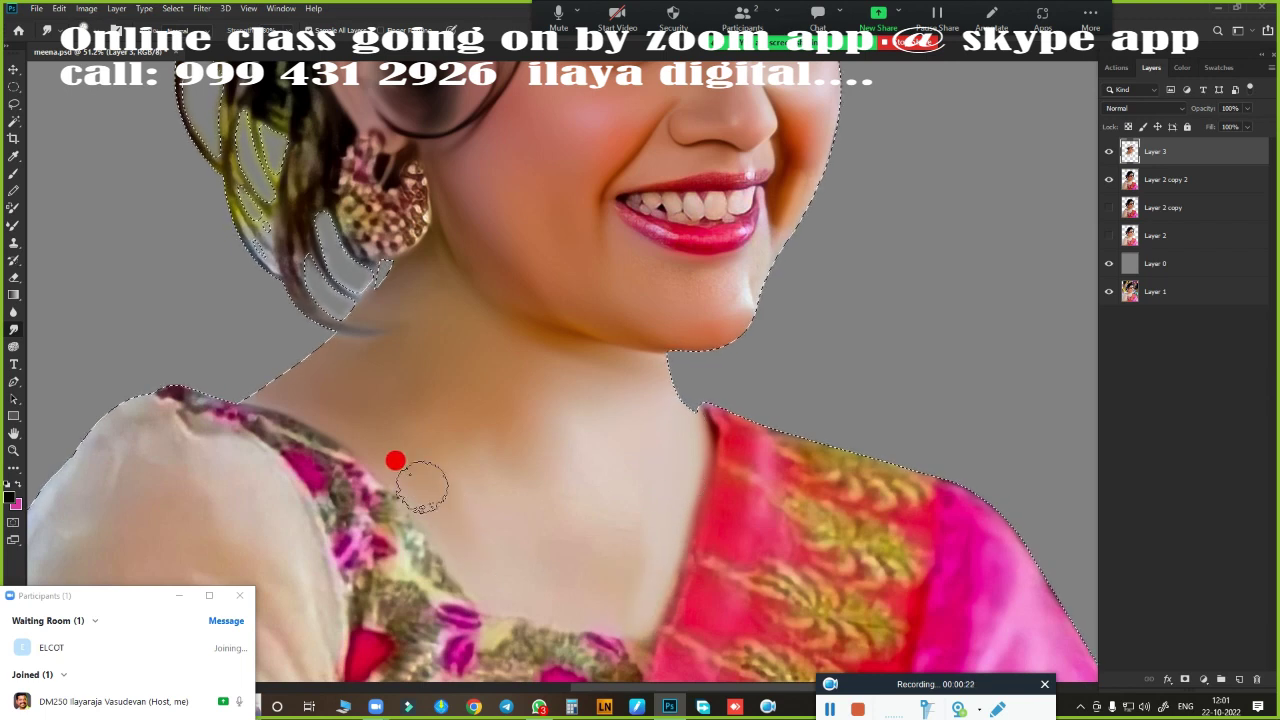
- Darken and blend the loose hair strands near the ear and left edge, then save
key(bracketright)
key(bracketright)
key(bracketright)
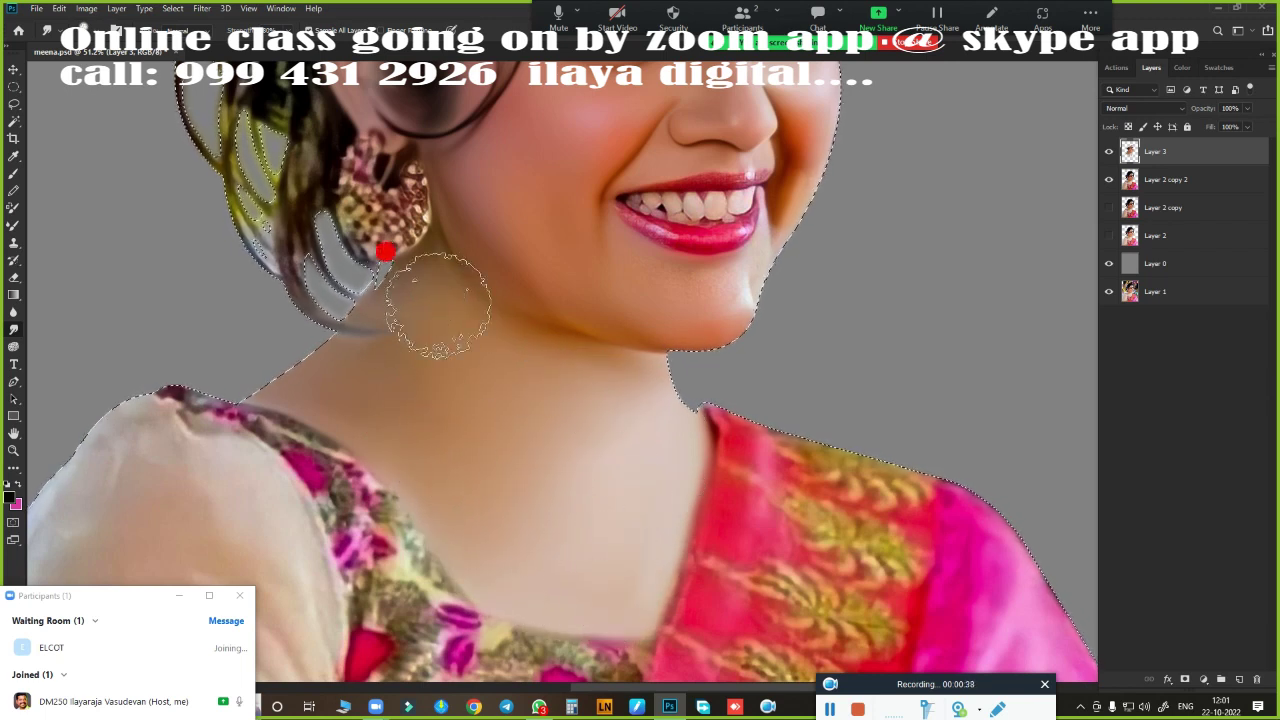
key(bracketleft)
key(bracketleft)
key(bracketleft)
scroll(463, 434, up, 3)
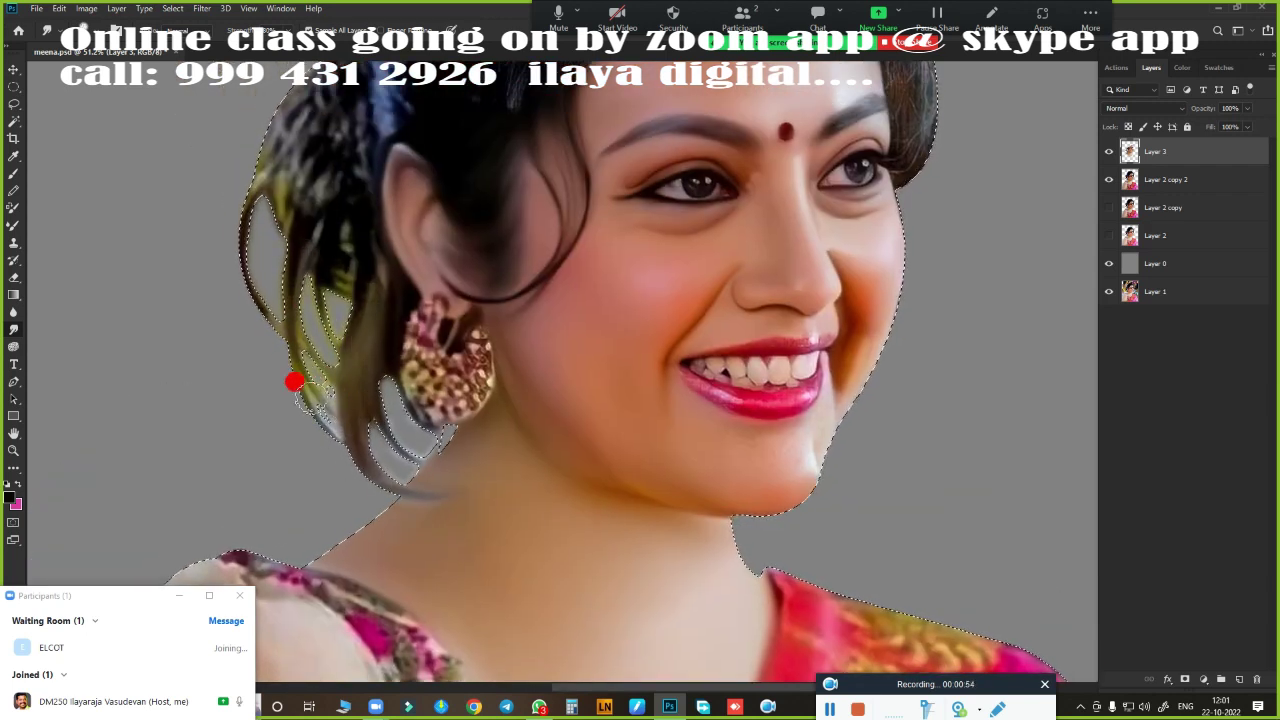
scroll(318, 328, up, 3)
drag(326, 300, 329, 418)
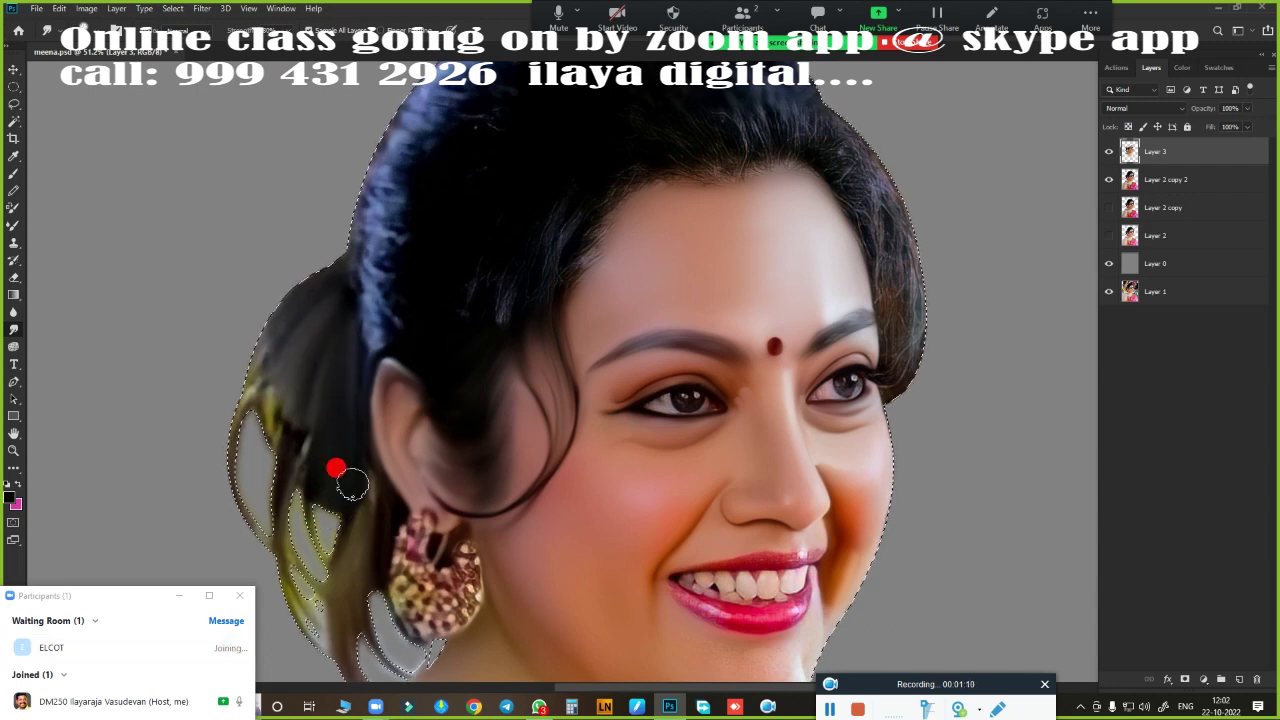
mouse_move(351, 505)
mouse_down()
mouse_move(206, 371)
mouse_move(306, 563)
mouse_up()
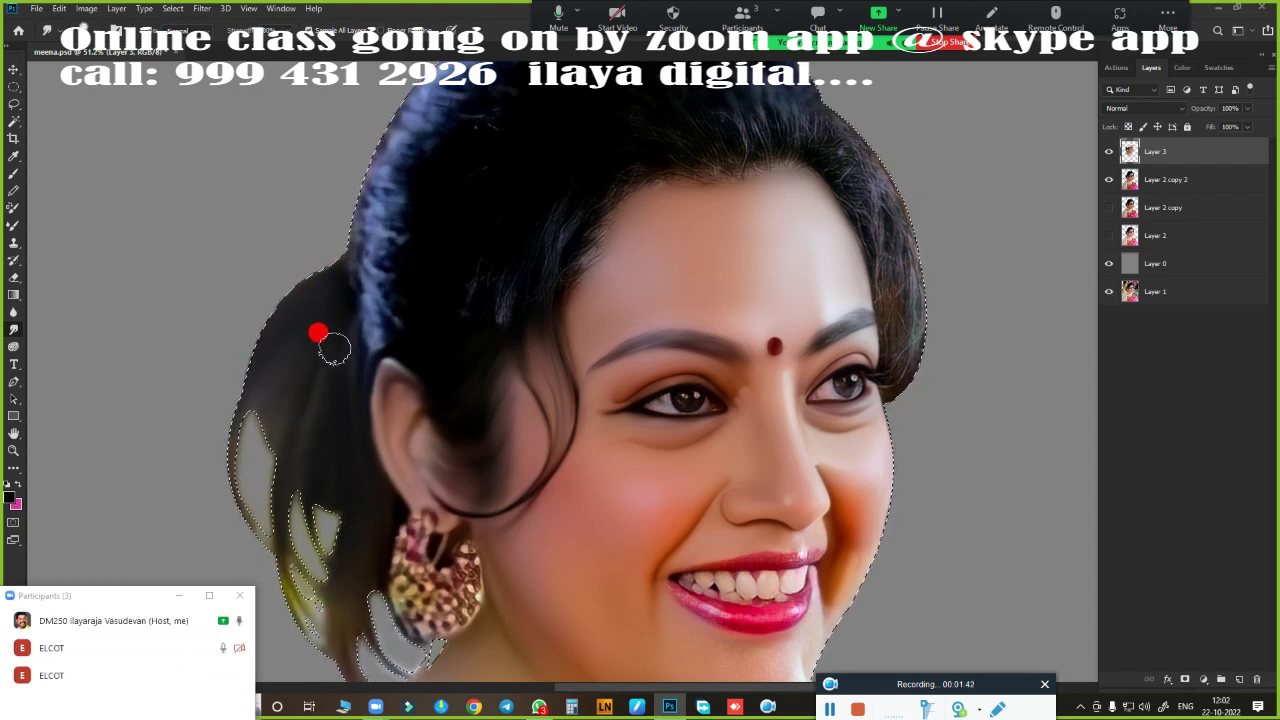
key(ctrl+s)
- Lighten the dark orange patch beside the jawline, deselect, and zoom in on the teeth
scroll(711, 289, up, 3)
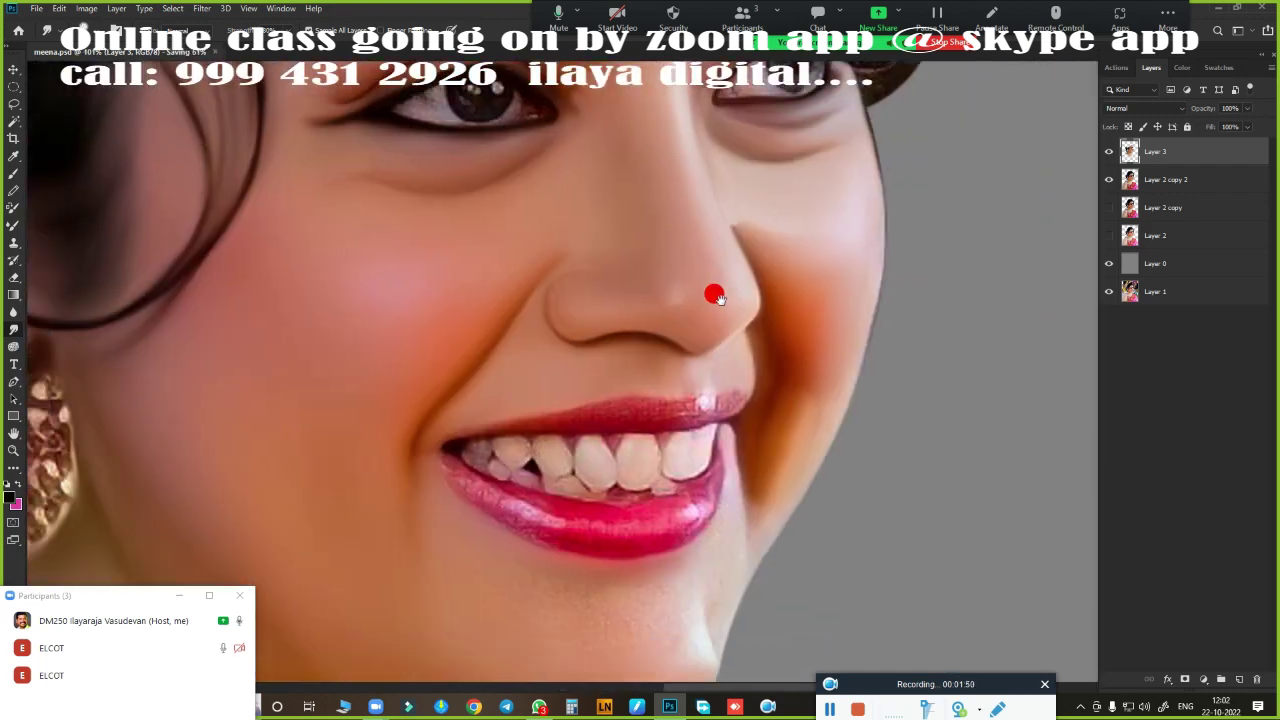
scroll(700, 329, up, 2)
scroll(697, 300, up, 2)
mouse_move(864, 196)
mouse_down()
mouse_move(834, 349)
mouse_move(780, 403)
mouse_move(717, 437)
mouse_move(745, 518)
mouse_move(600, 420)
mouse_move(686, 457)
mouse_move(663, 513)
mouse_up()
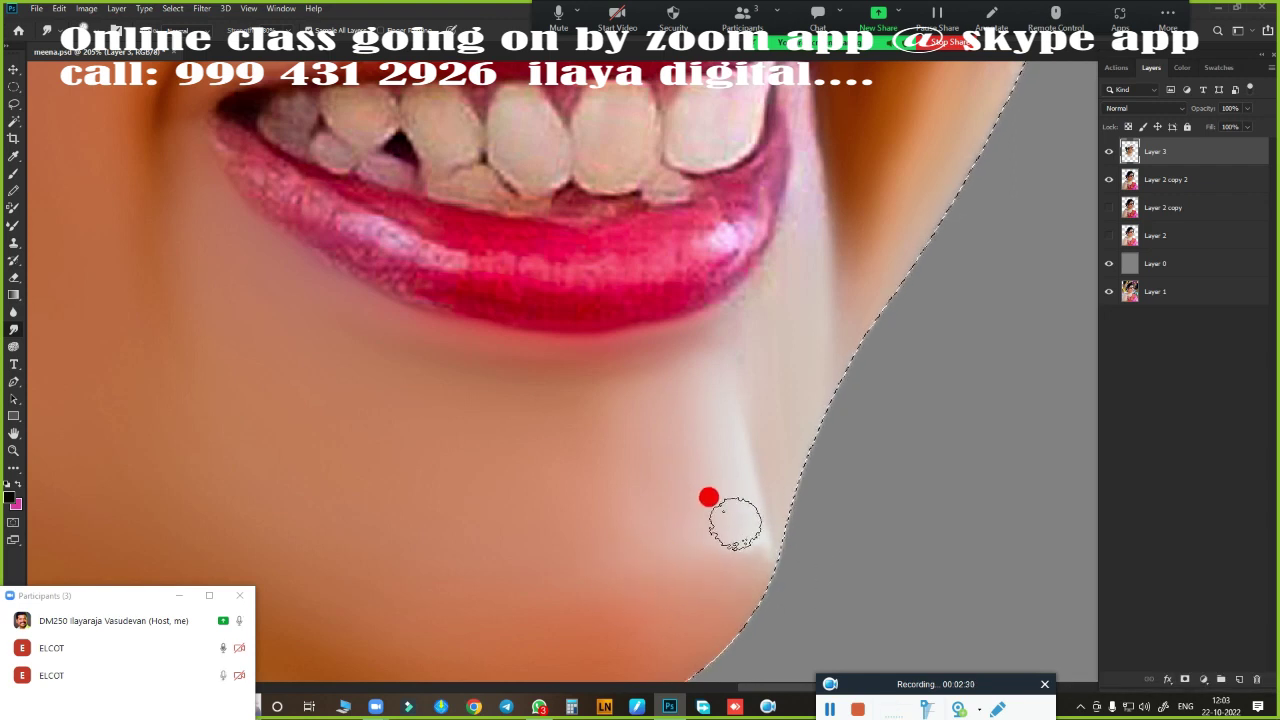
key(ctrl+d)
scroll(800, 460, down, 1)
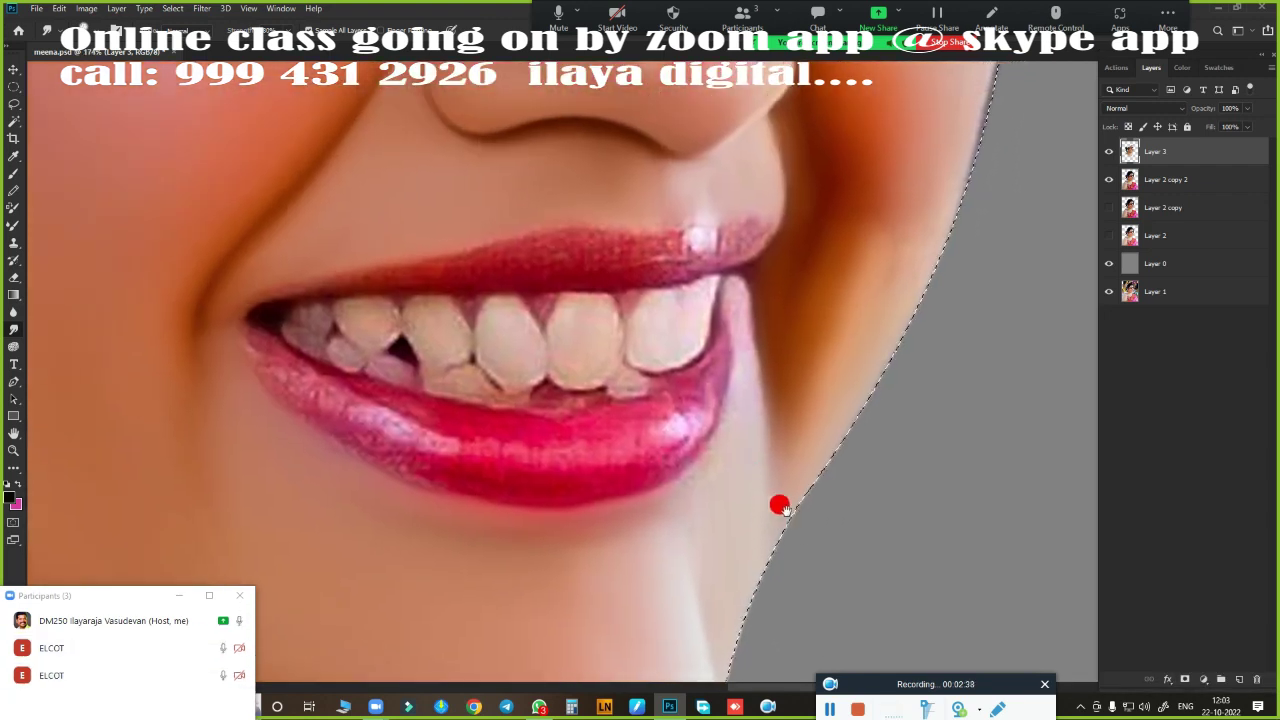
scroll(800, 420, up, 3)
scroll(800, 400, down, 6)
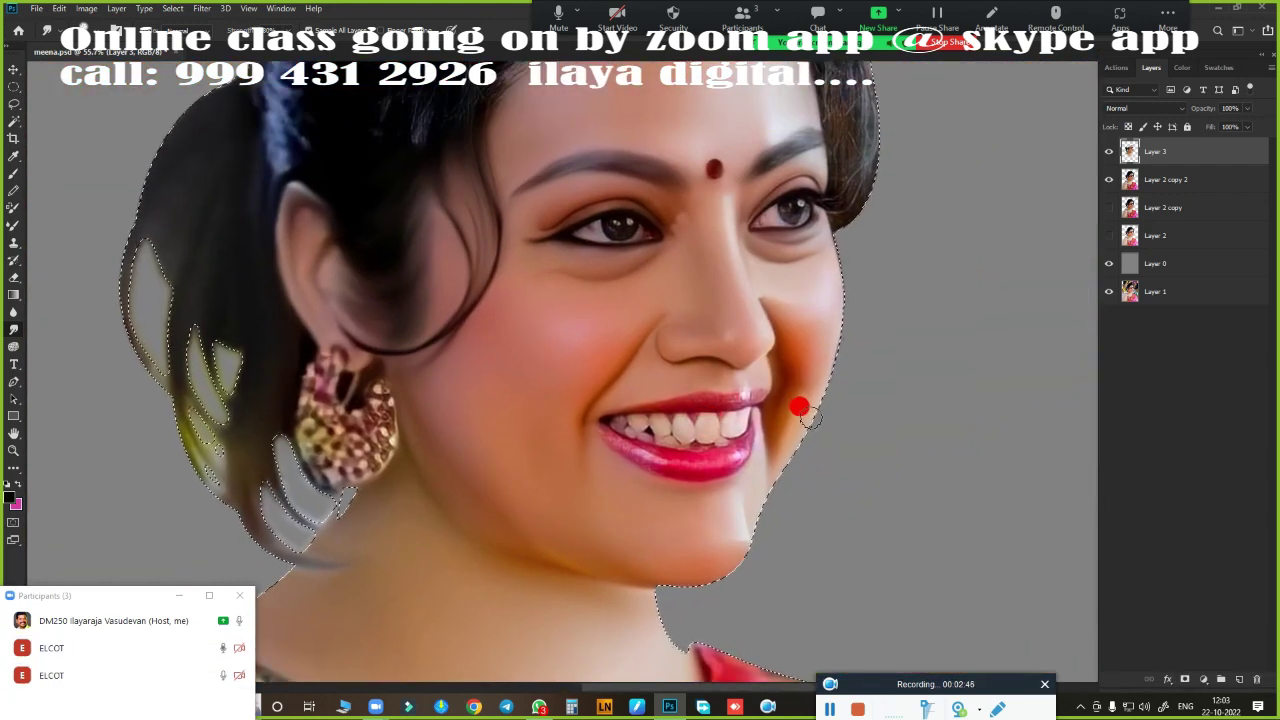
scroll(760, 360, up, 4)
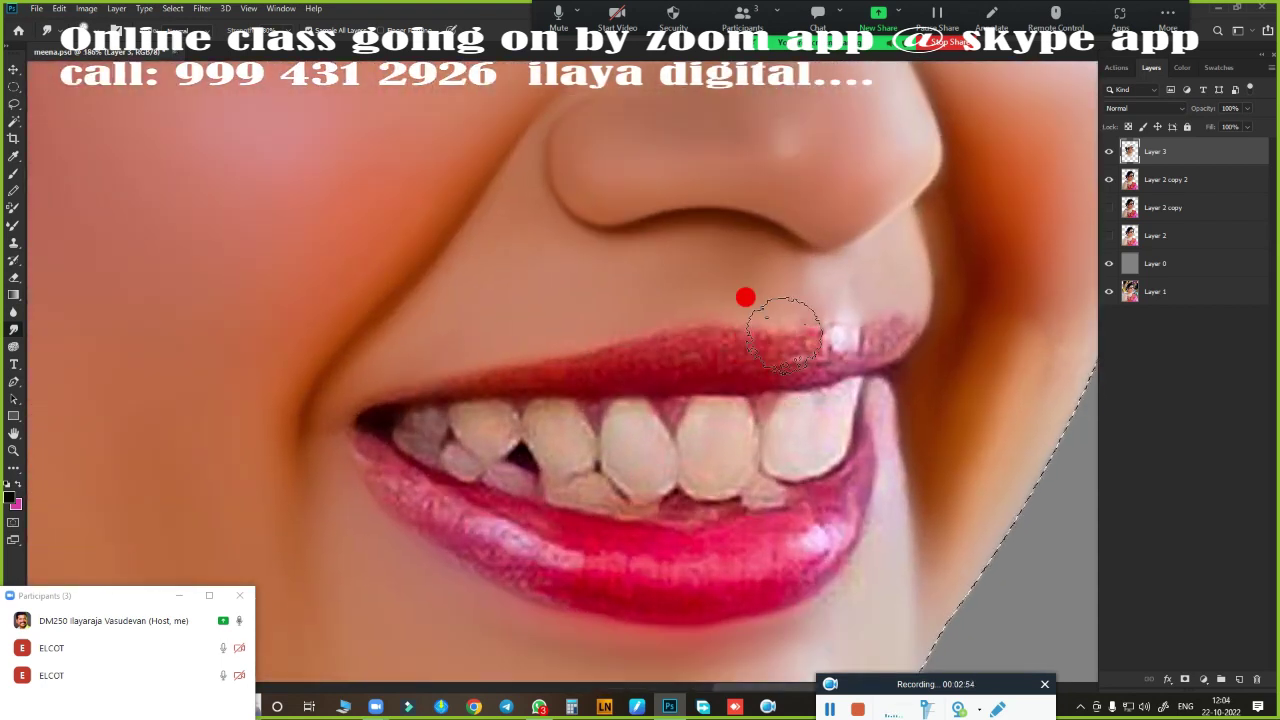
- Smooth and whiten each upper tooth from right to far left, then the lower teeth
scroll(700, 430, up, 2)
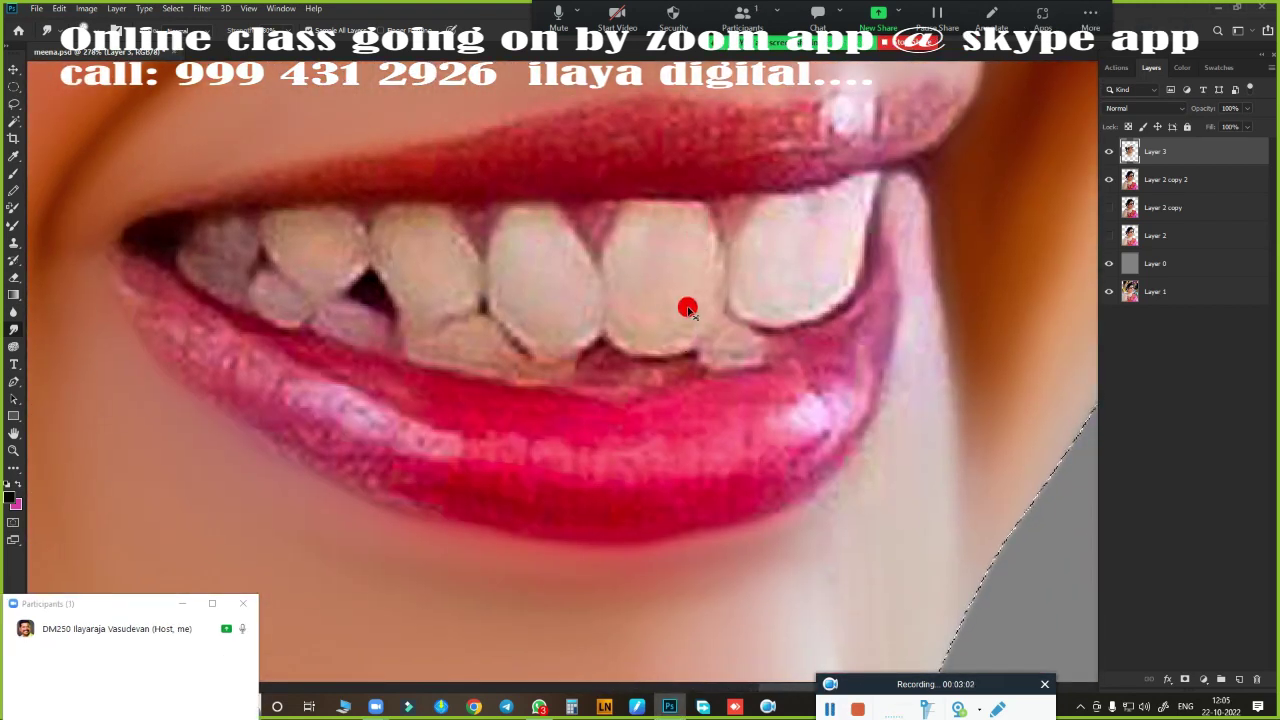
drag(751, 293, 810, 261)
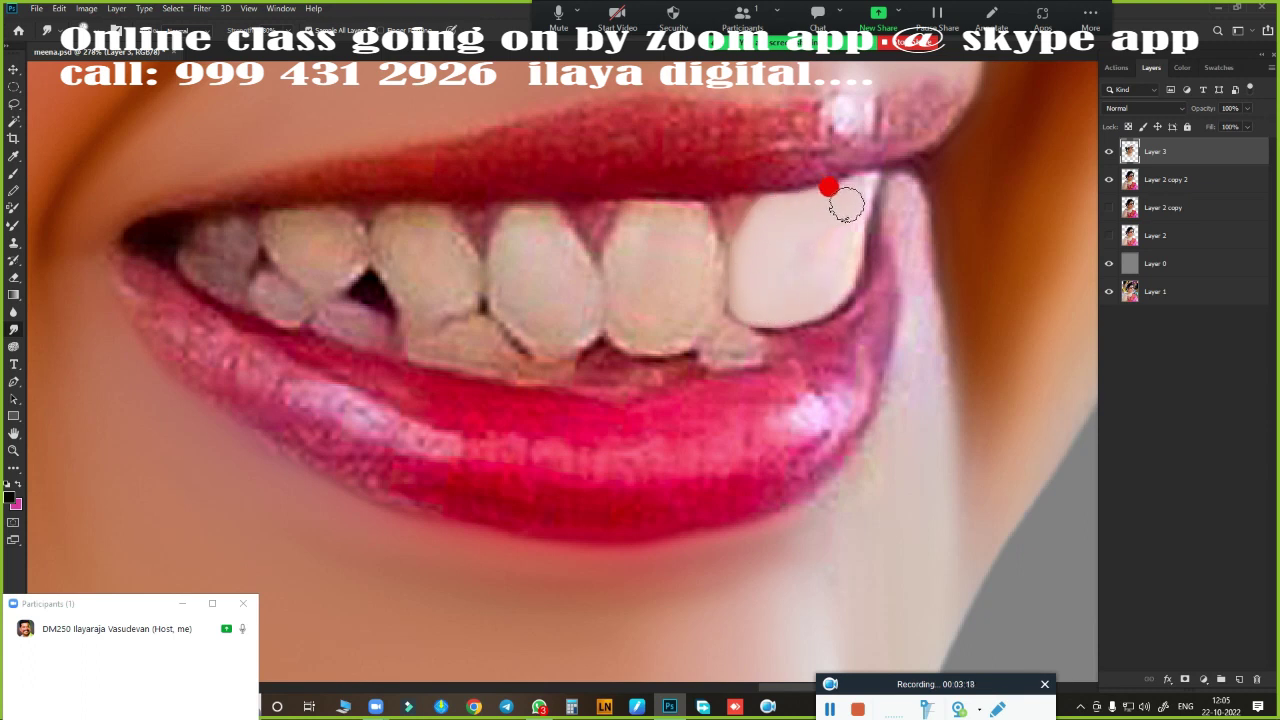
drag(846, 205, 846, 247)
drag(805, 300, 843, 258)
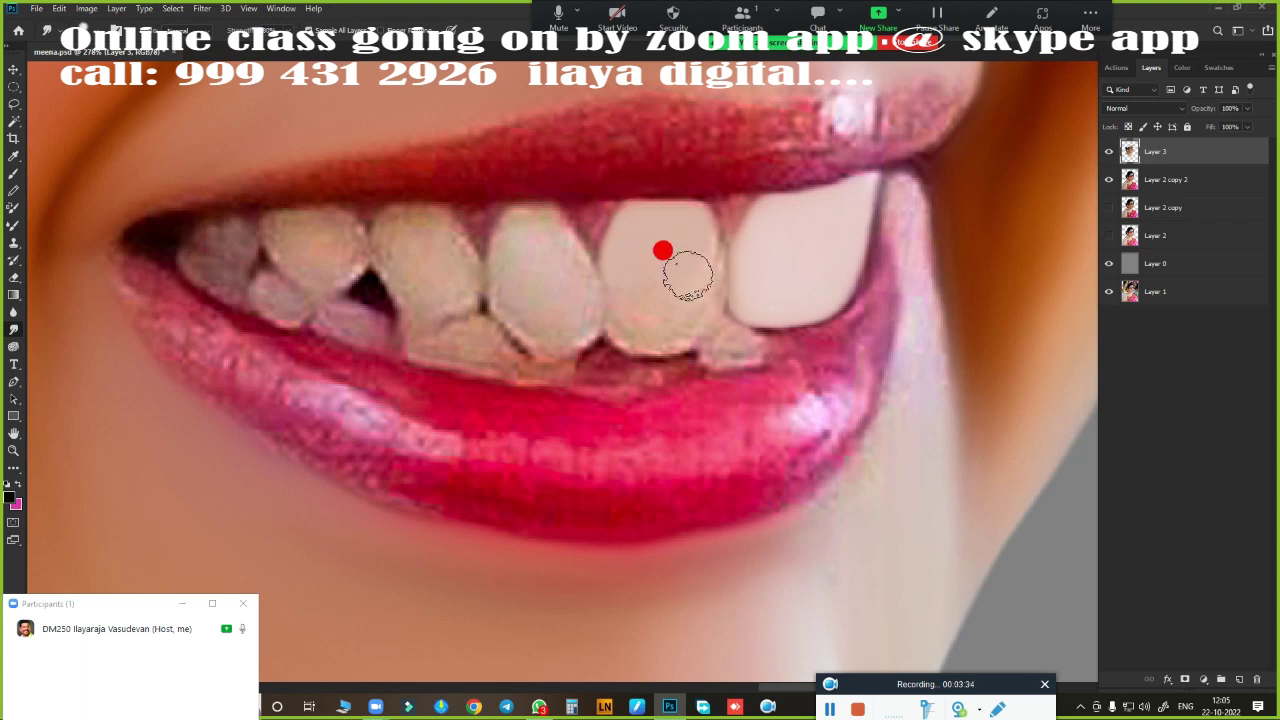
mouse_move(695, 310)
mouse_down()
mouse_move(631, 311)
mouse_move(666, 323)
mouse_up()
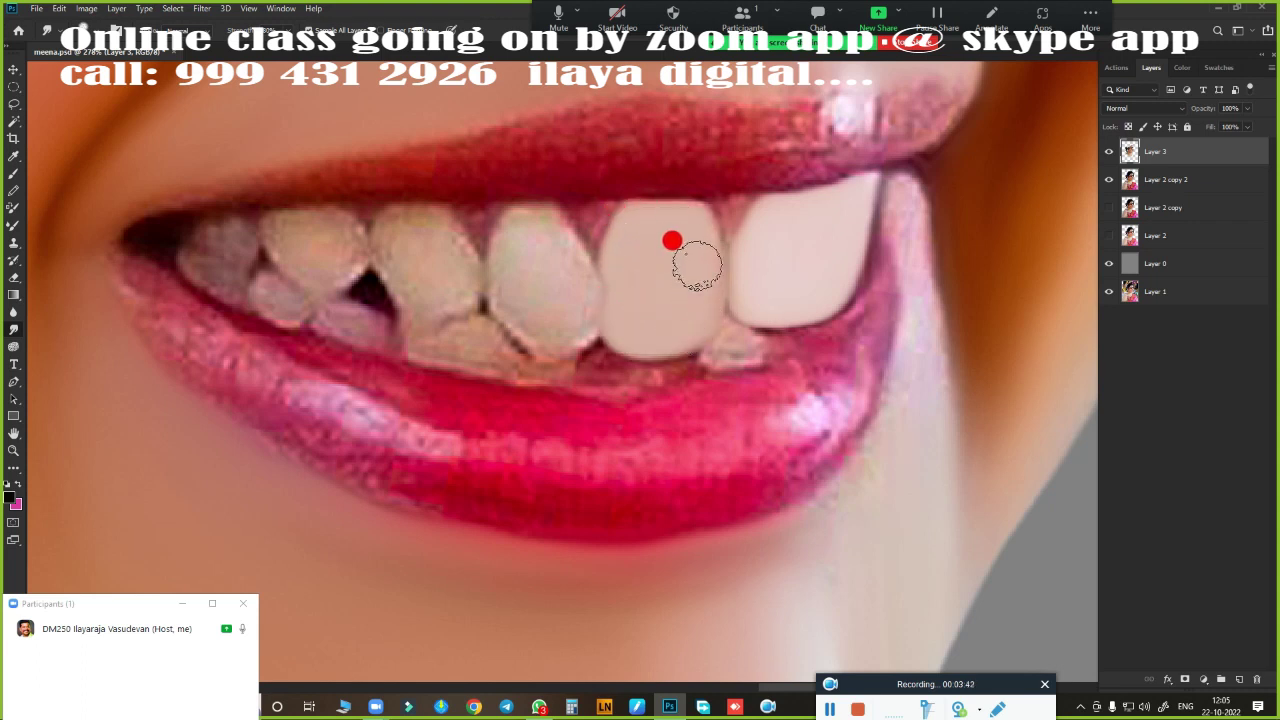
mouse_move(514, 215)
mouse_down()
mouse_move(489, 271)
mouse_move(518, 308)
mouse_up()
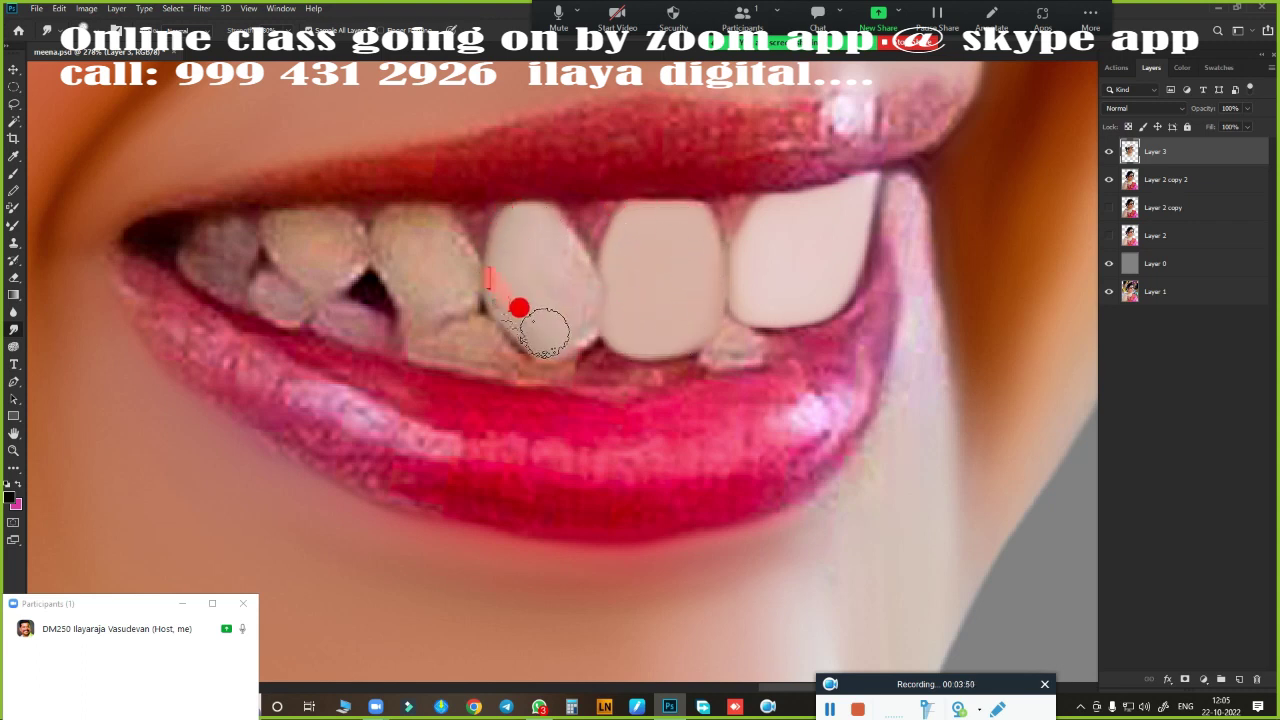
mouse_move(527, 241)
mouse_down()
mouse_move(543, 294)
mouse_move(397, 263)
mouse_move(371, 209)
mouse_move(397, 203)
mouse_move(449, 254)
mouse_move(418, 231)
mouse_up()
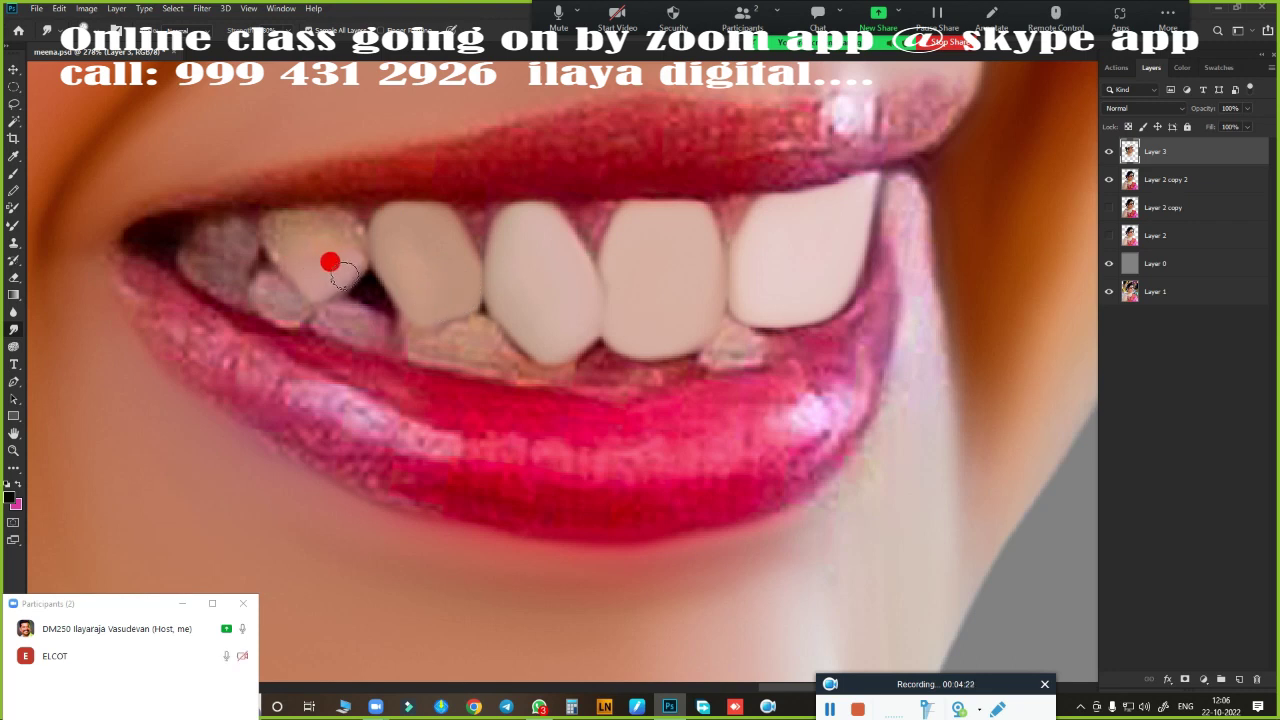
drag(350, 245, 322, 276)
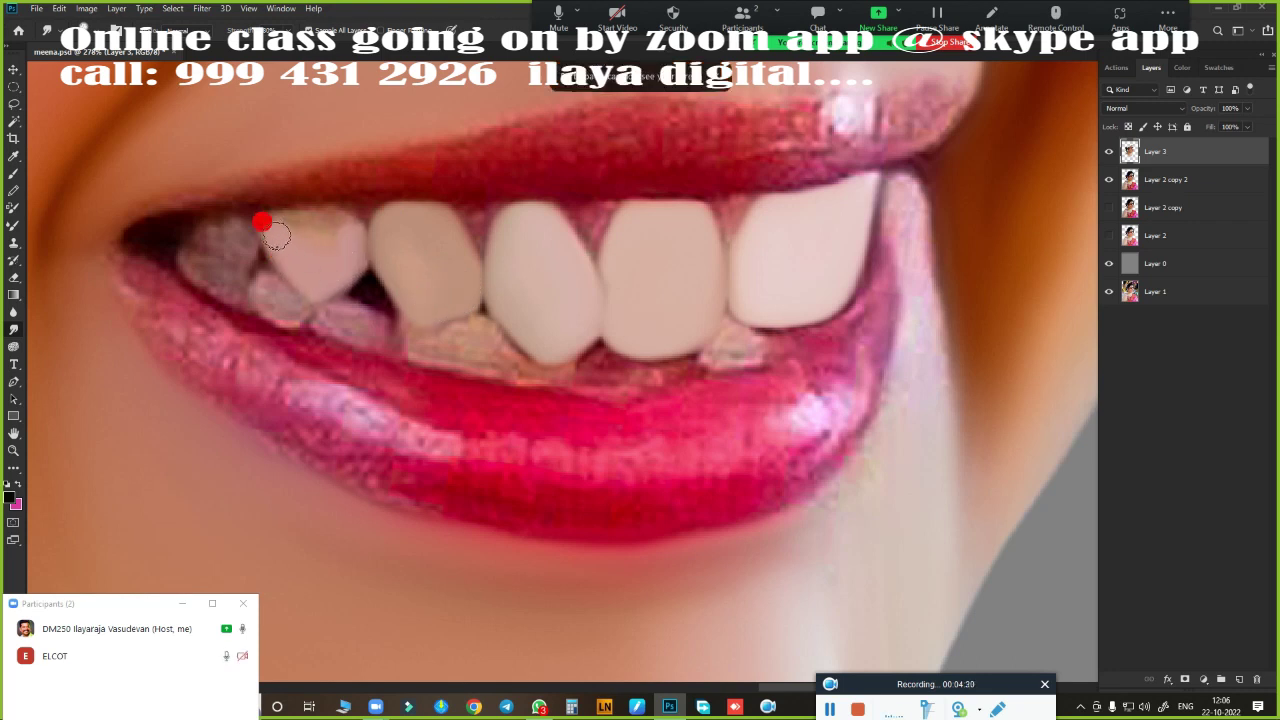
mouse_move(277, 236)
mouse_down()
mouse_move(301, 223)
mouse_move(313, 248)
mouse_up()
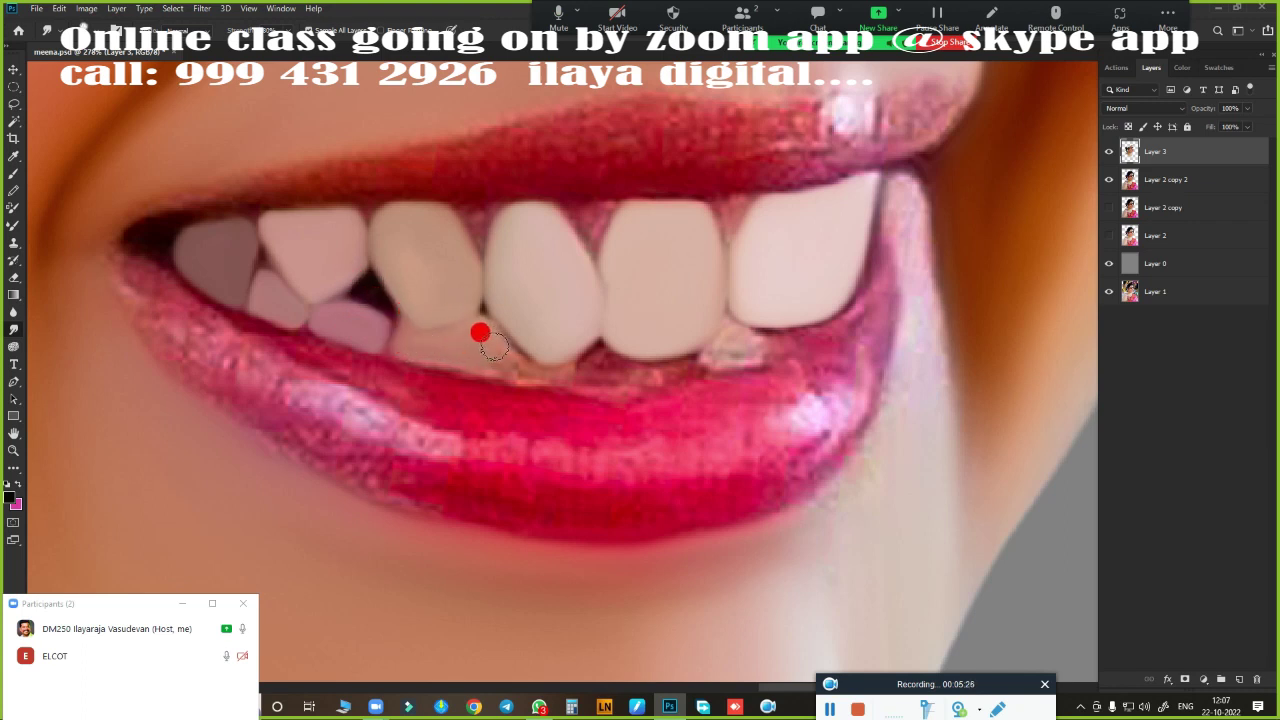
drag(719, 358, 759, 351)
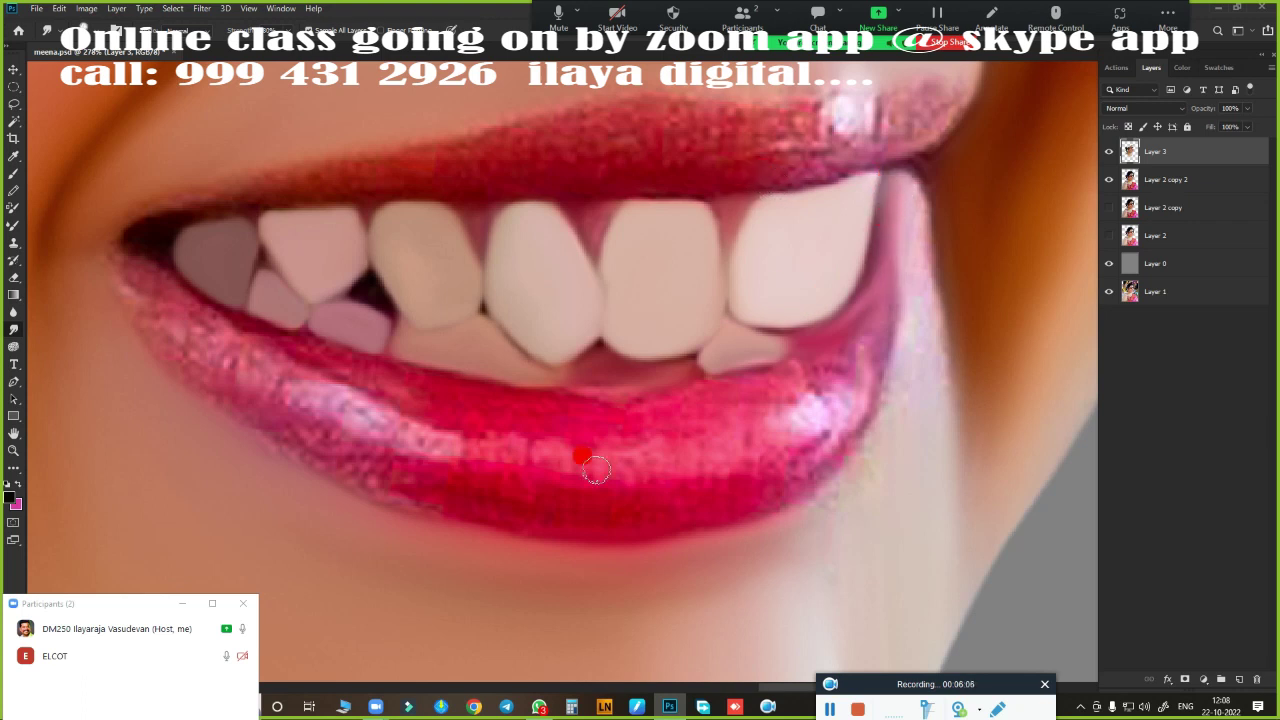
scroll(718, 205, down, 3)
scroll(771, 314, up, 1)
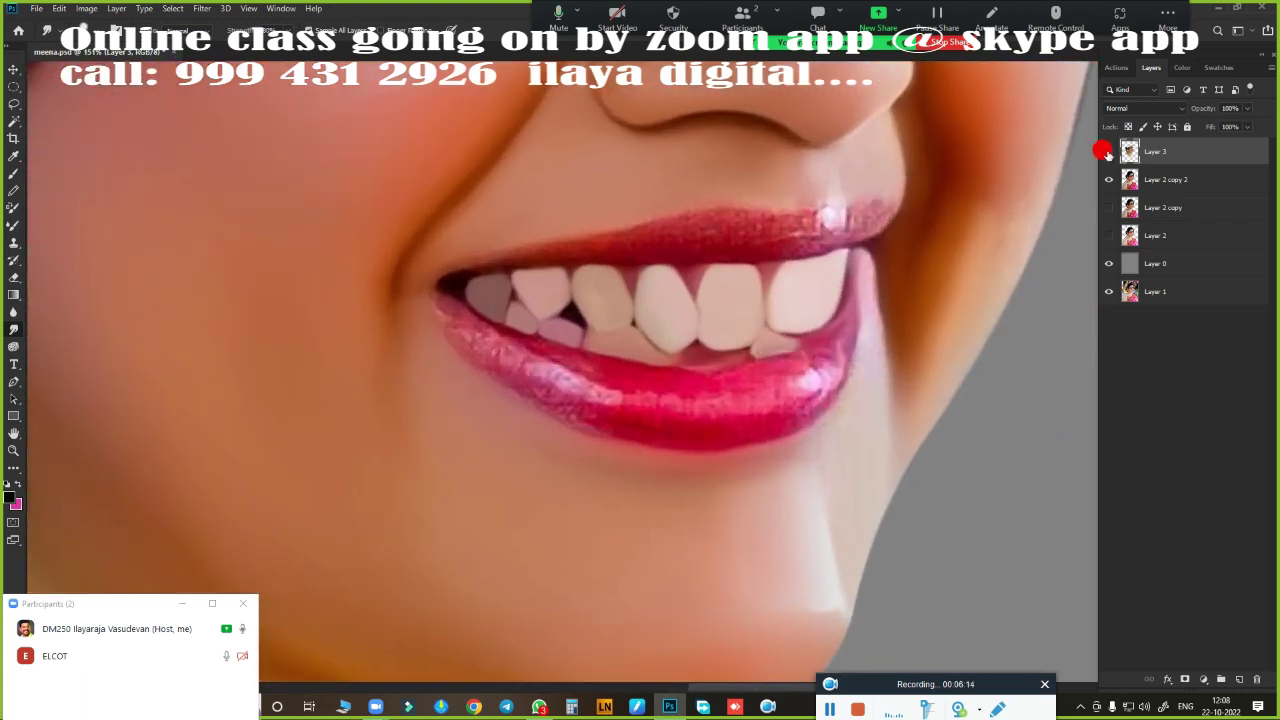
- Convert the lip pen path into a selection and feather its edges
scroll(500, 380, up, 1)
scroll(563, 434, up, 1)
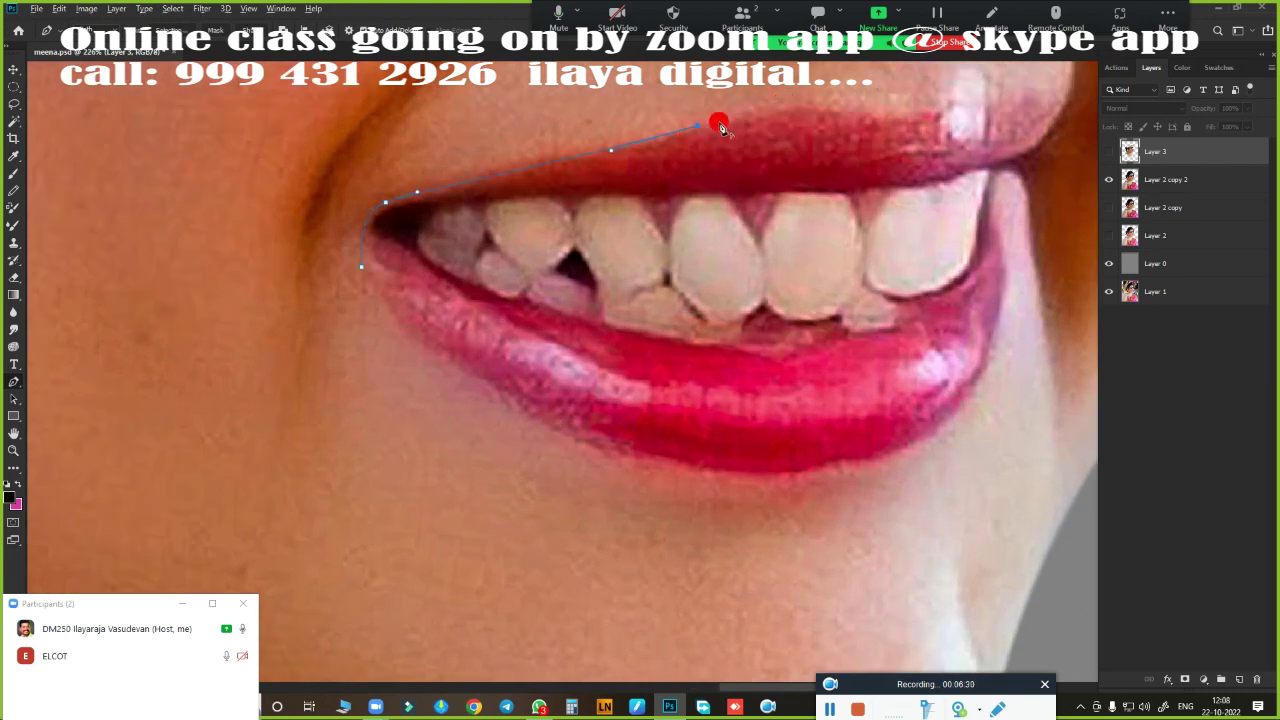
scroll(993, 155, down, 2)
scroll(610, 340, up, 1)
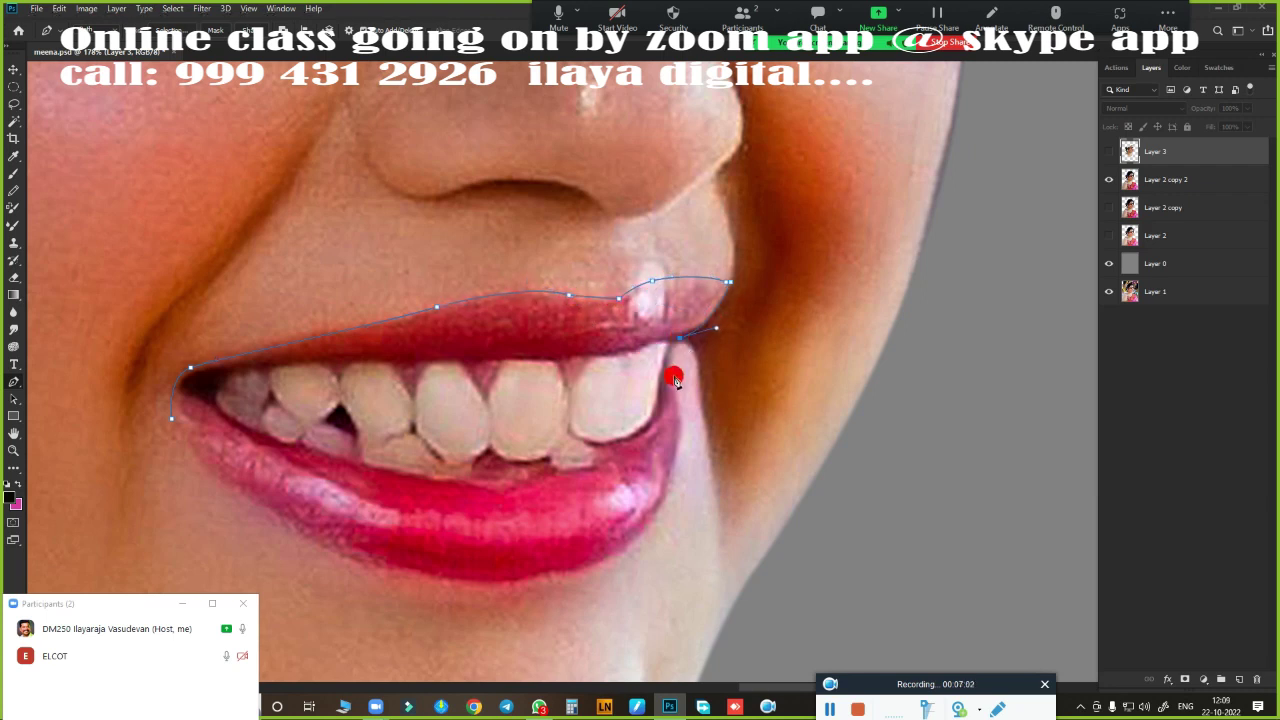
scroll(676, 398, down, 3)
scroll(770, 374, left, 3)
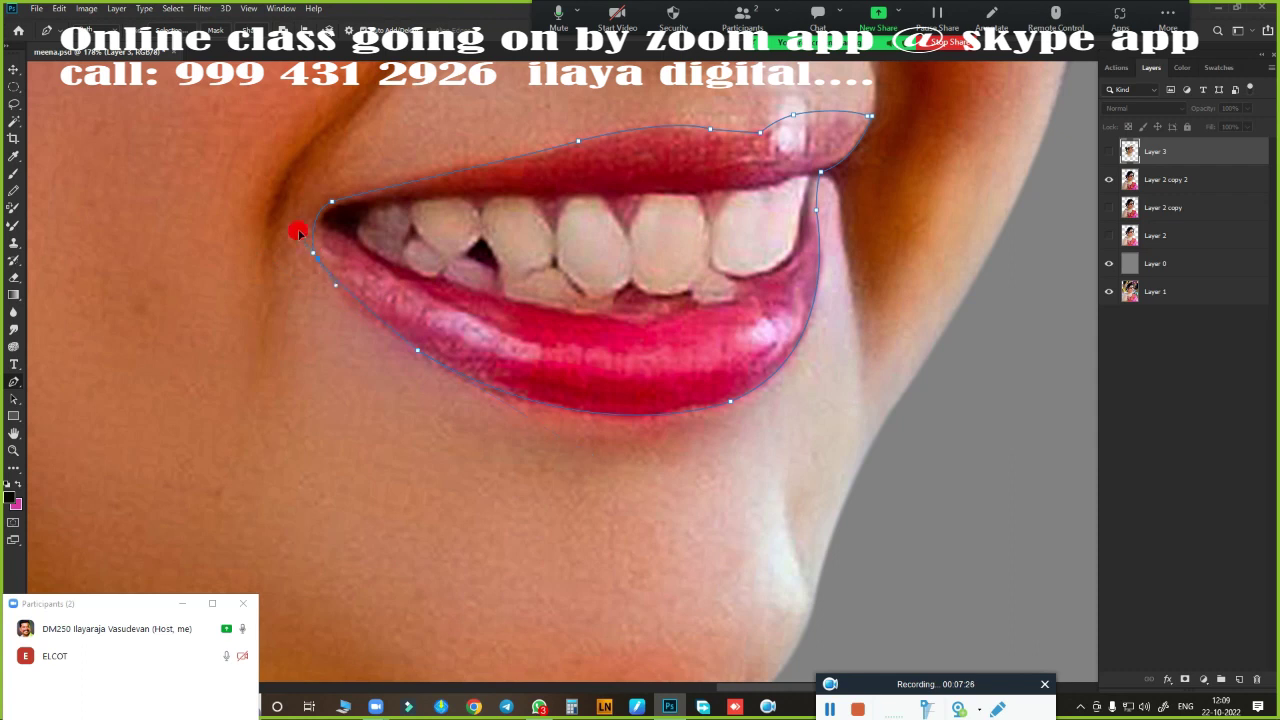
key(ctrl+Return)
key(shift+F6)
key(Return)
- Zoom in closely on the lips
drag(517, 400, 666, 327)
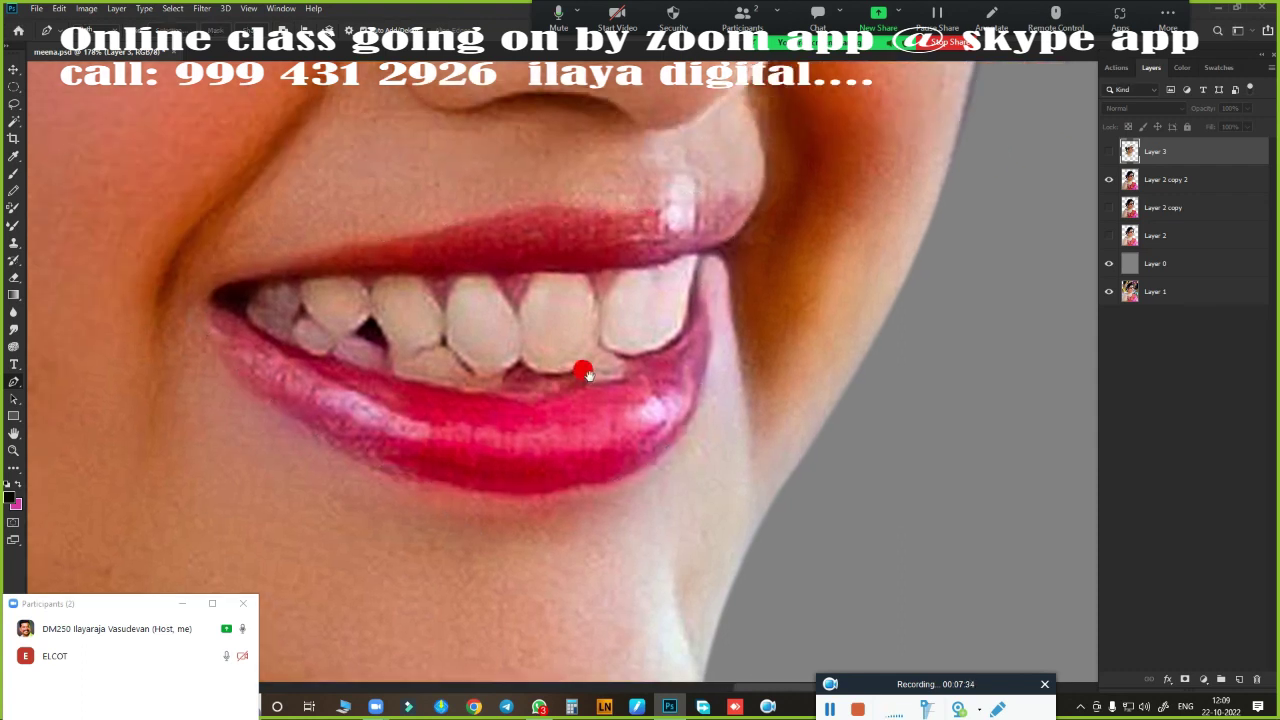
click(666, 327)
click(520, 446)
- Show Layer 3 and repaint the lower lip smoother and pinker with the brush
key(b)
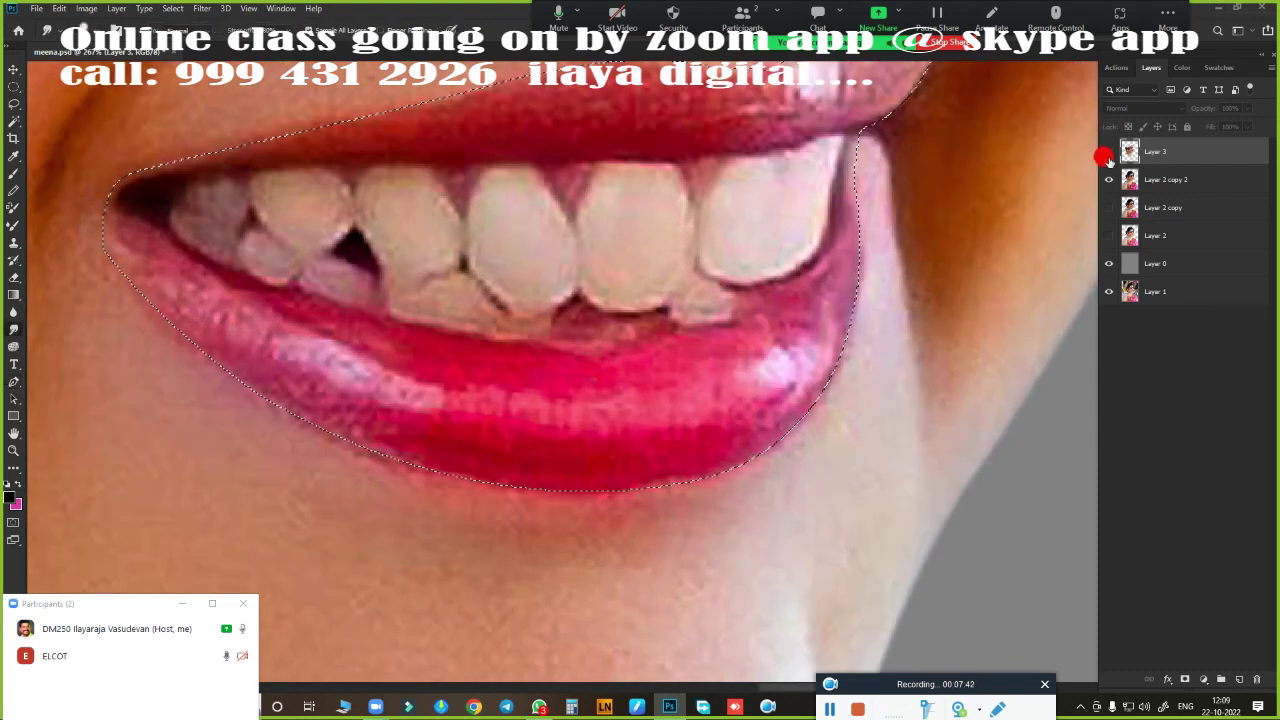
click(1108, 151)
mouse_move(960, 503)
mouse_down()
mouse_move(105, 235)
mouse_move(143, 300)
mouse_move(494, 490)
mouse_move(825, 368)
mouse_move(864, 147)
mouse_move(806, 393)
mouse_move(834, 313)
mouse_move(466, 179)
mouse_move(240, 143)
mouse_move(283, 334)
mouse_up()
scroll(283, 334, up, 3)
mouse_move(437, 208)
mouse_down()
mouse_move(703, 203)
mouse_move(686, 299)
mouse_move(749, 240)
mouse_move(880, 205)
mouse_move(777, 206)
mouse_move(812, 205)
mouse_move(801, 230)
mouse_up()
- Smooth the upper lip toward its corner highlight and blend away the lower lip's speckles
scroll(801, 229, down, 2)
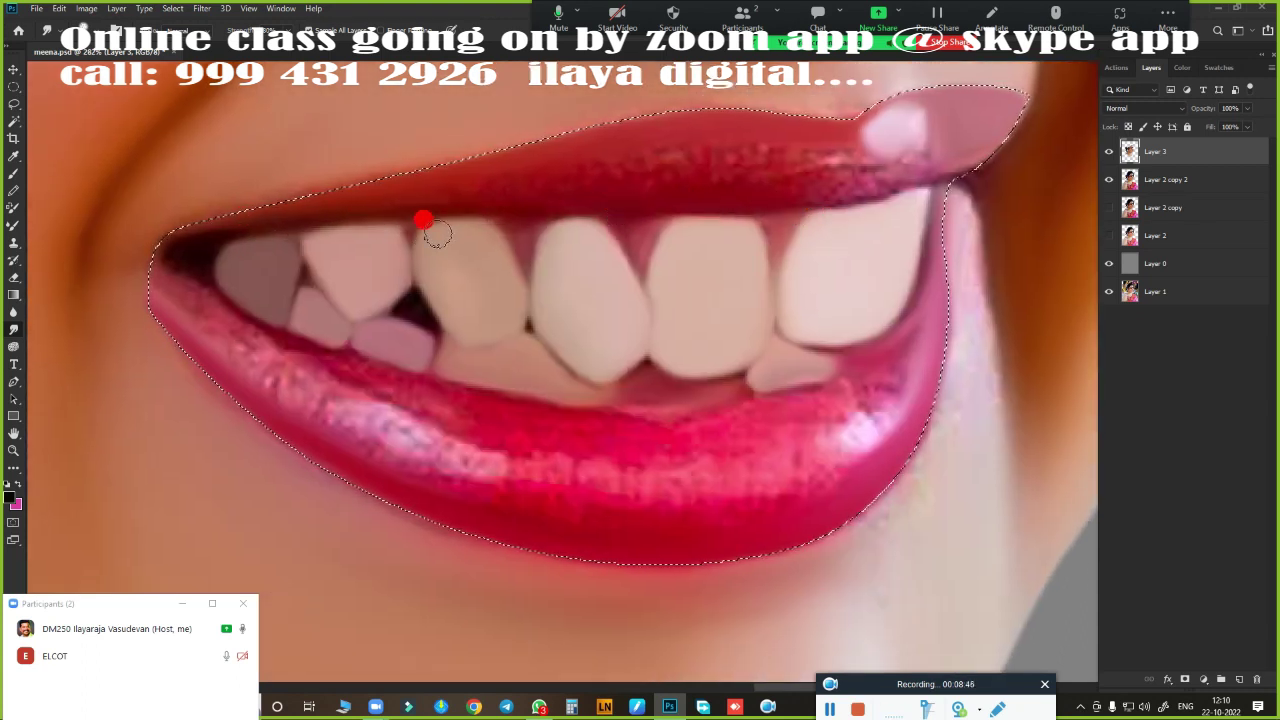
mouse_move(819, 179)
mouse_down()
mouse_move(893, 133)
mouse_move(589, 166)
mouse_up()
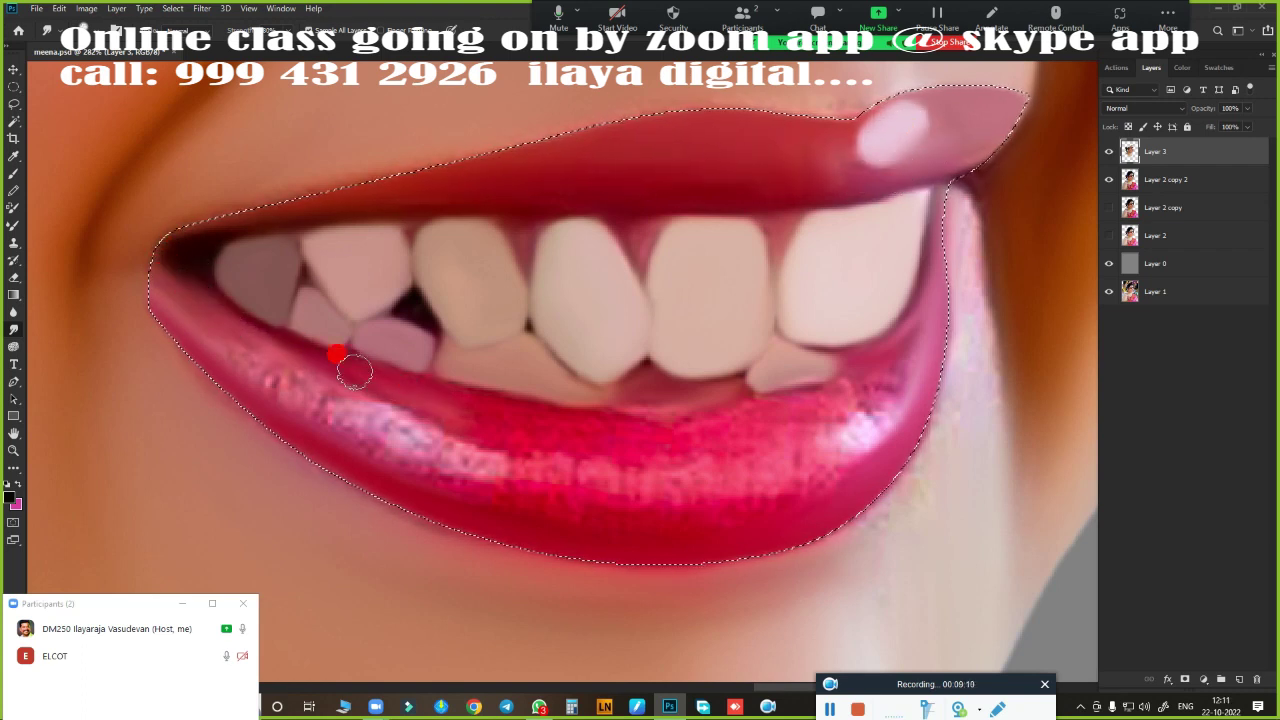
mouse_move(417, 401)
mouse_down()
mouse_move(787, 416)
mouse_move(919, 317)
mouse_up()
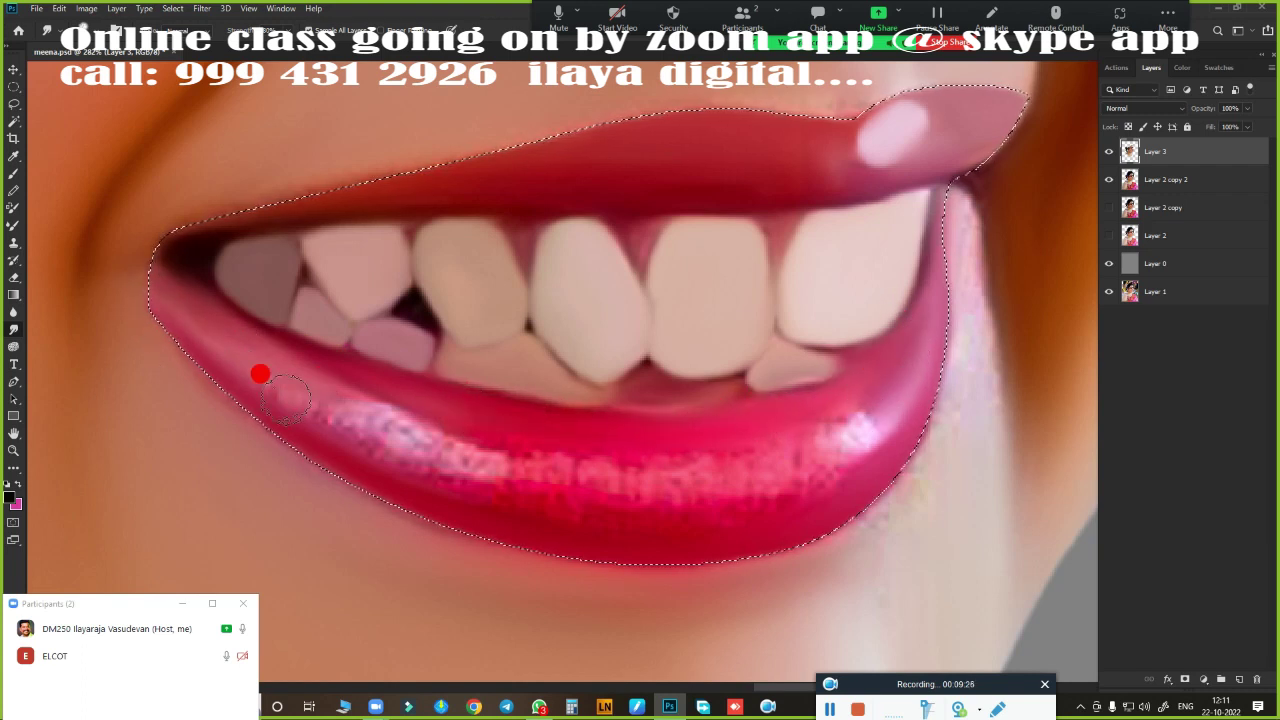
mouse_move(353, 428)
mouse_down()
mouse_move(300, 428)
mouse_move(791, 486)
mouse_move(366, 408)
mouse_move(869, 432)
mouse_up()
drag(715, 320, 721, 335)
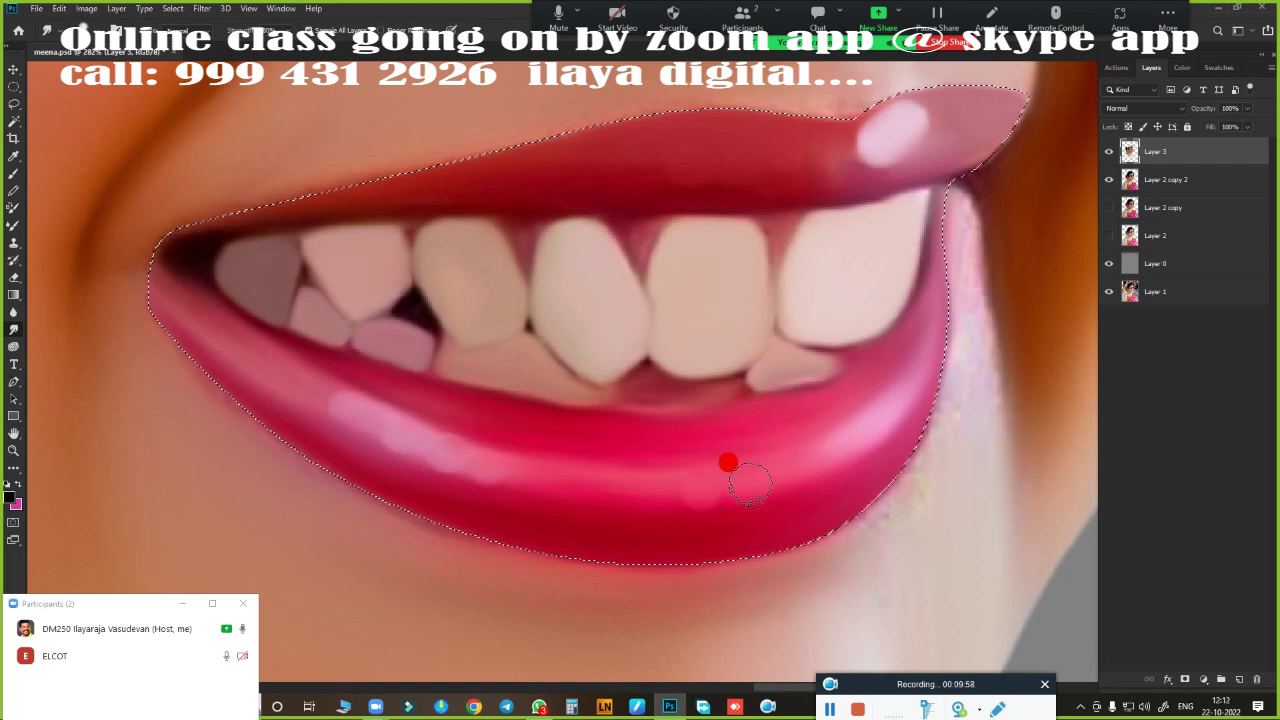
drag(750, 485, 893, 406)
- Darken and smooth the upper lip edge and corner, then view the whole portrait
scroll(674, 458, down, 2)
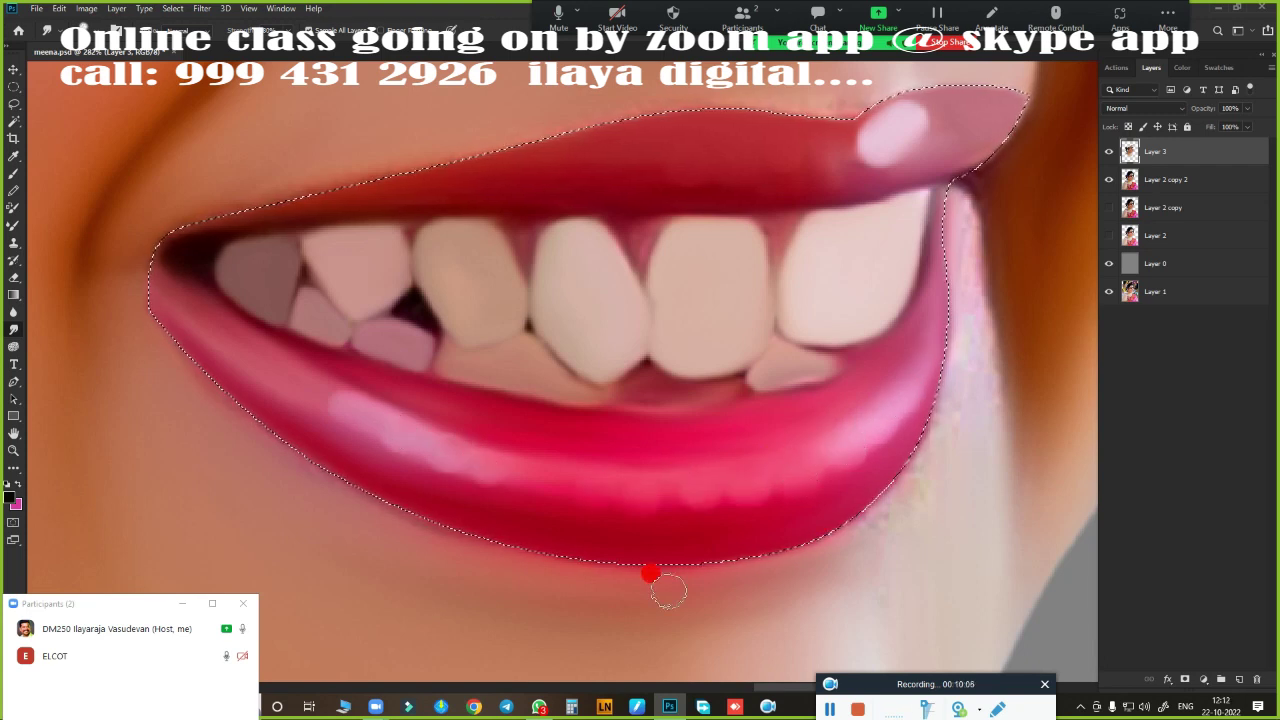
scroll(651, 574, down, 3)
scroll(829, 651, up, 3)
scroll(686, 386, up, 2)
scroll(779, 500, up, 2)
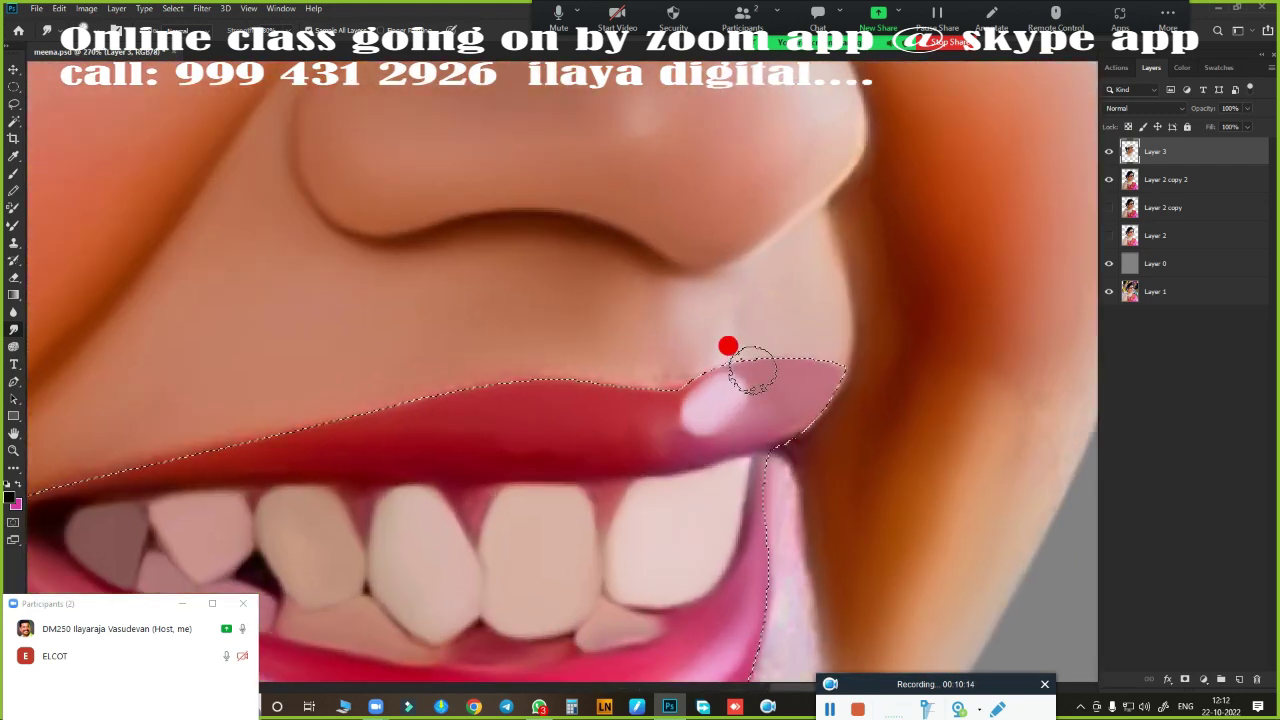
mouse_move(749, 366)
mouse_down()
mouse_move(714, 394)
mouse_move(751, 383)
mouse_move(682, 385)
mouse_move(829, 443)
mouse_up()
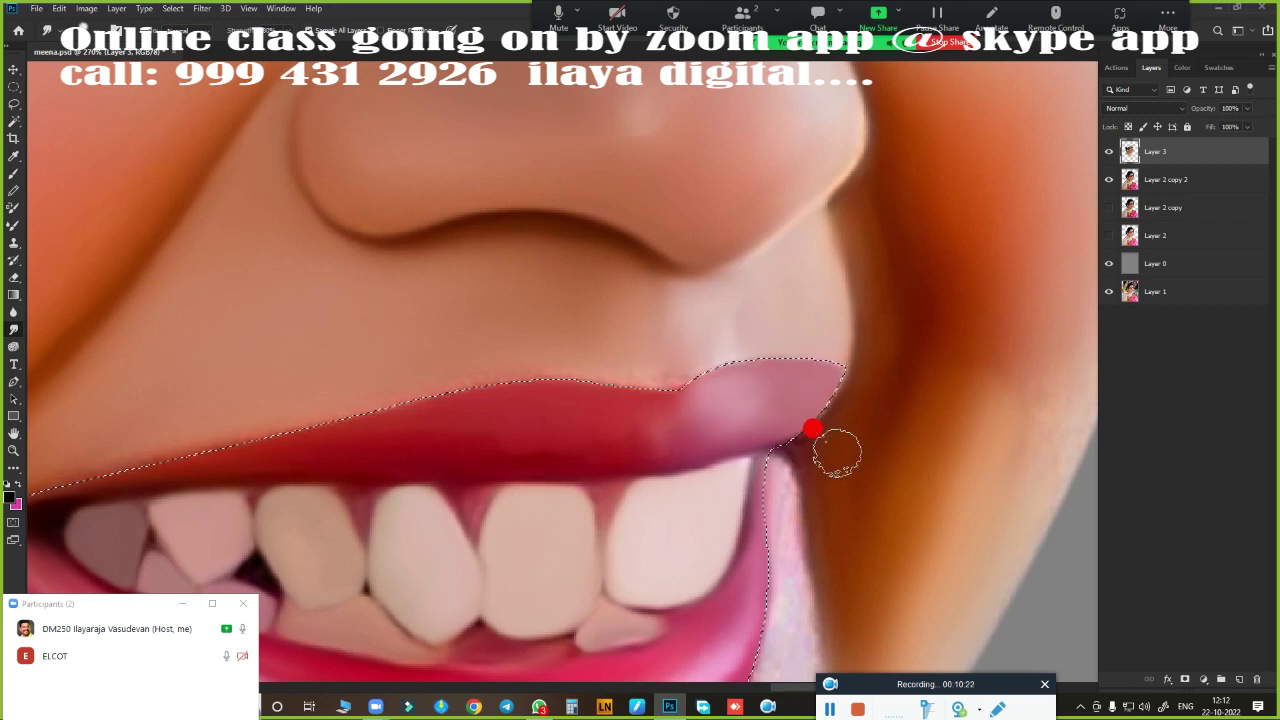
scroll(829, 443, down, 1)
drag(666, 317, 683, 347)
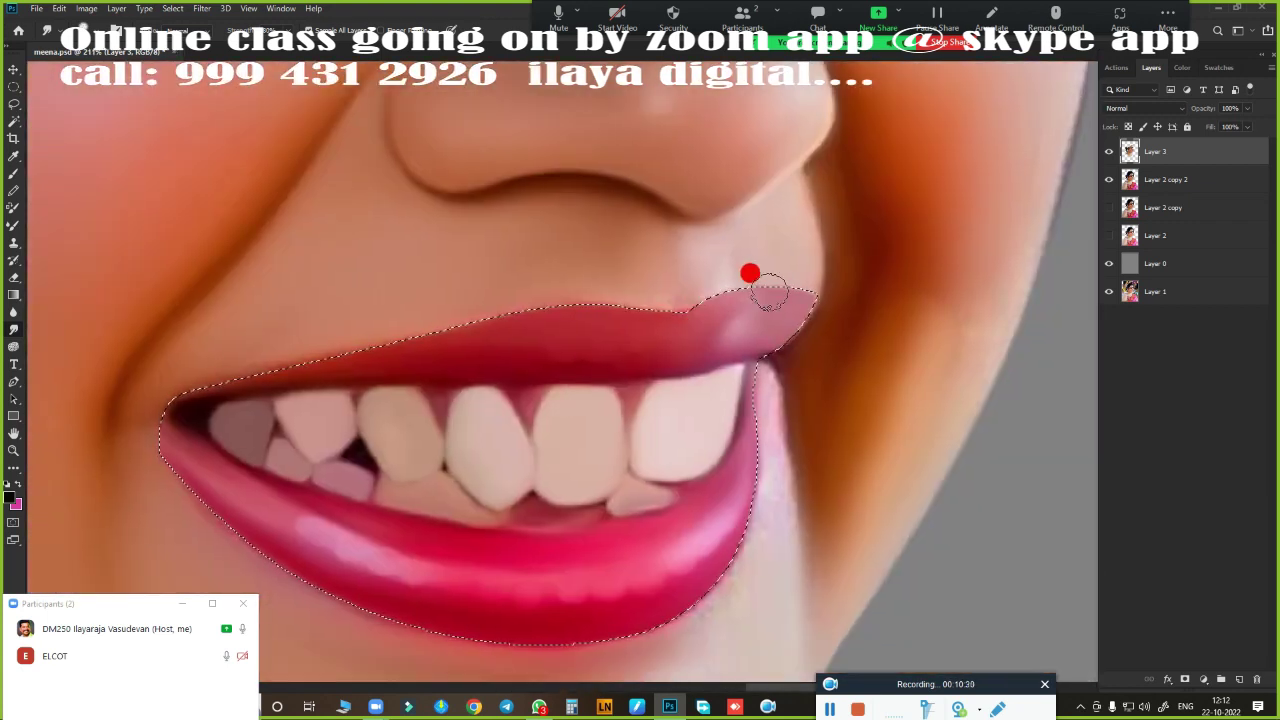
key(ctrl+0)
scroll(790, 383, up, 3)
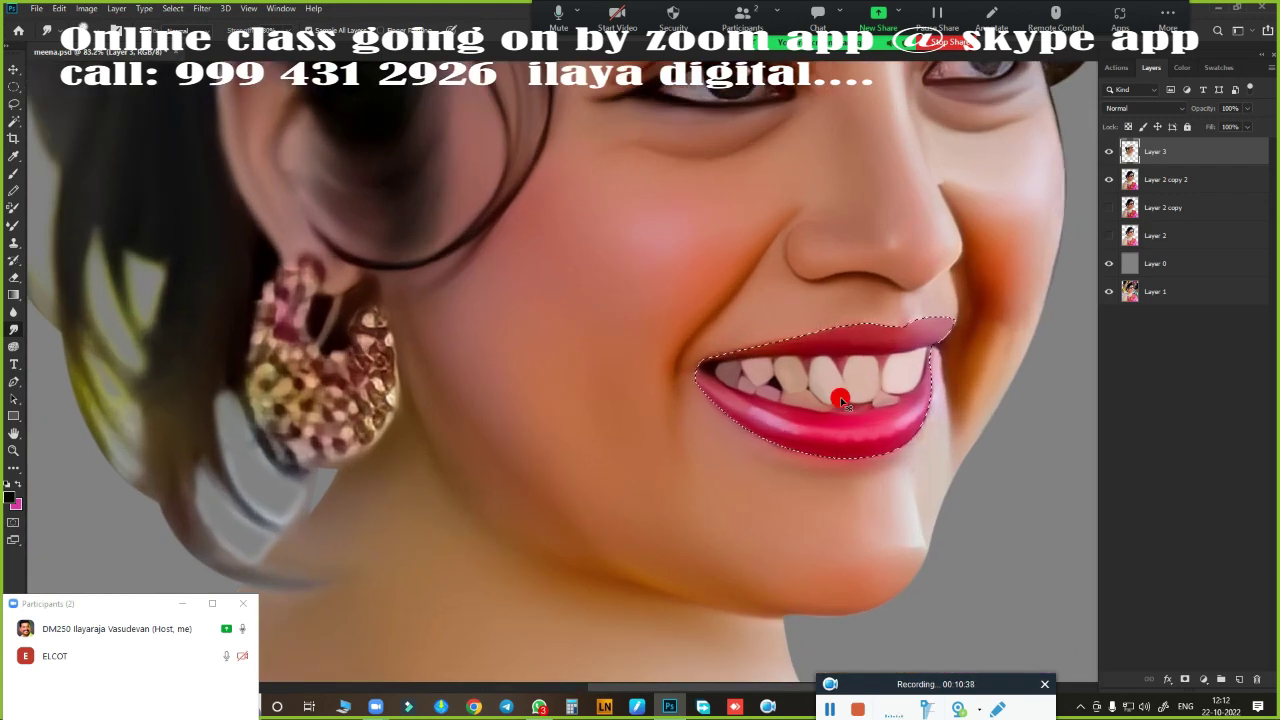
- Feather the lip selection with Shift+F6, then brush a lighter, blended pink across the upper lip
scroll(822, 380, up, 1)
key(shift+F6)
scroll(822, 380, up, 2)
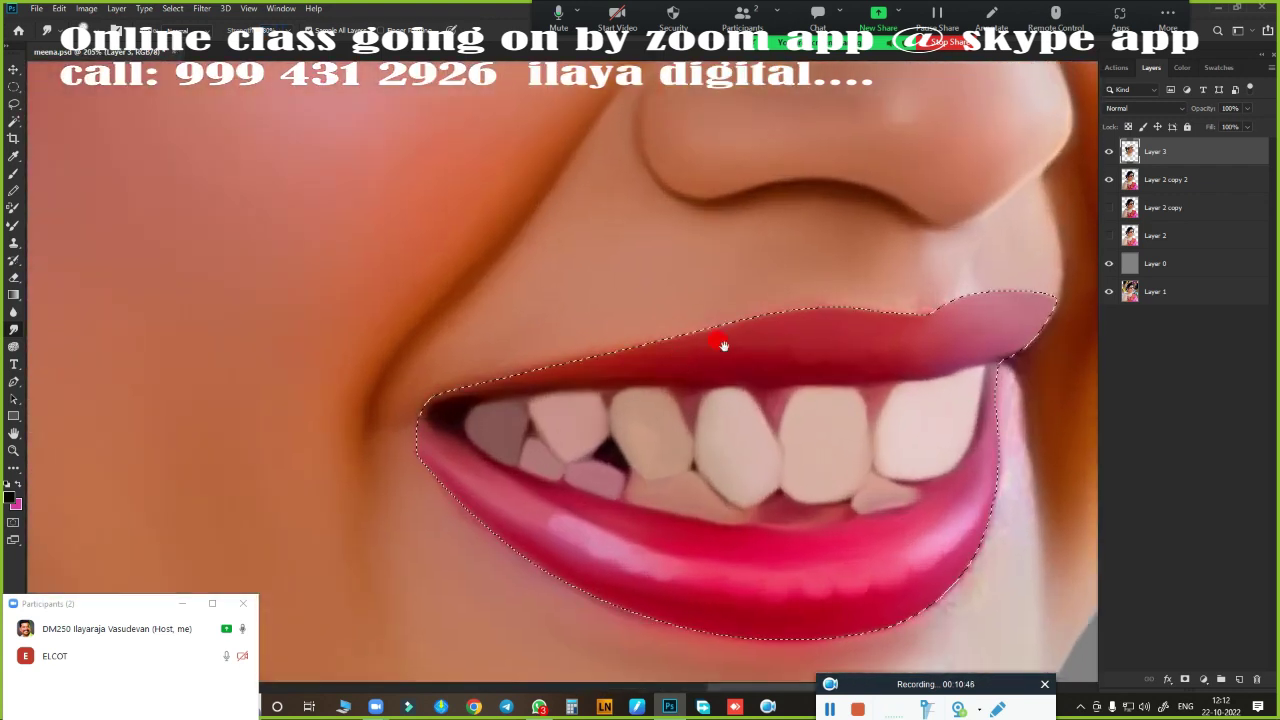
scroll(723, 343, up, 1)
drag(898, 218, 828, 240)
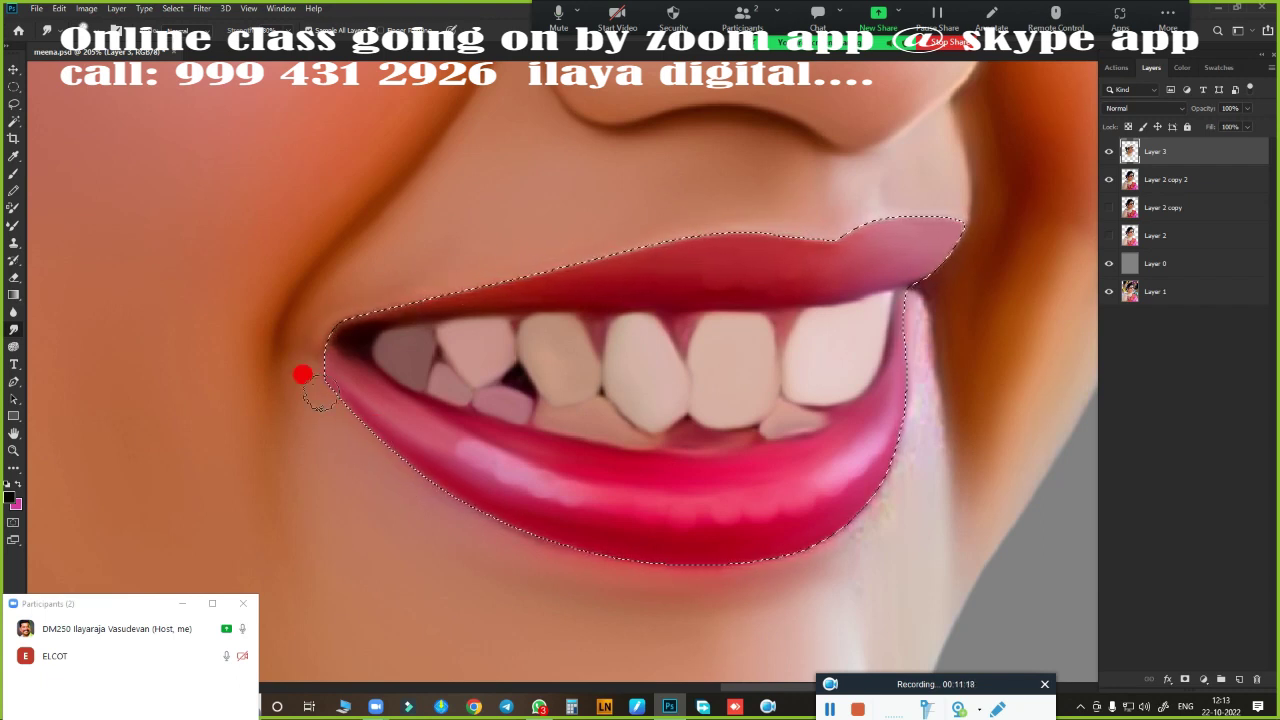
scroll(430, 300, down, 3)
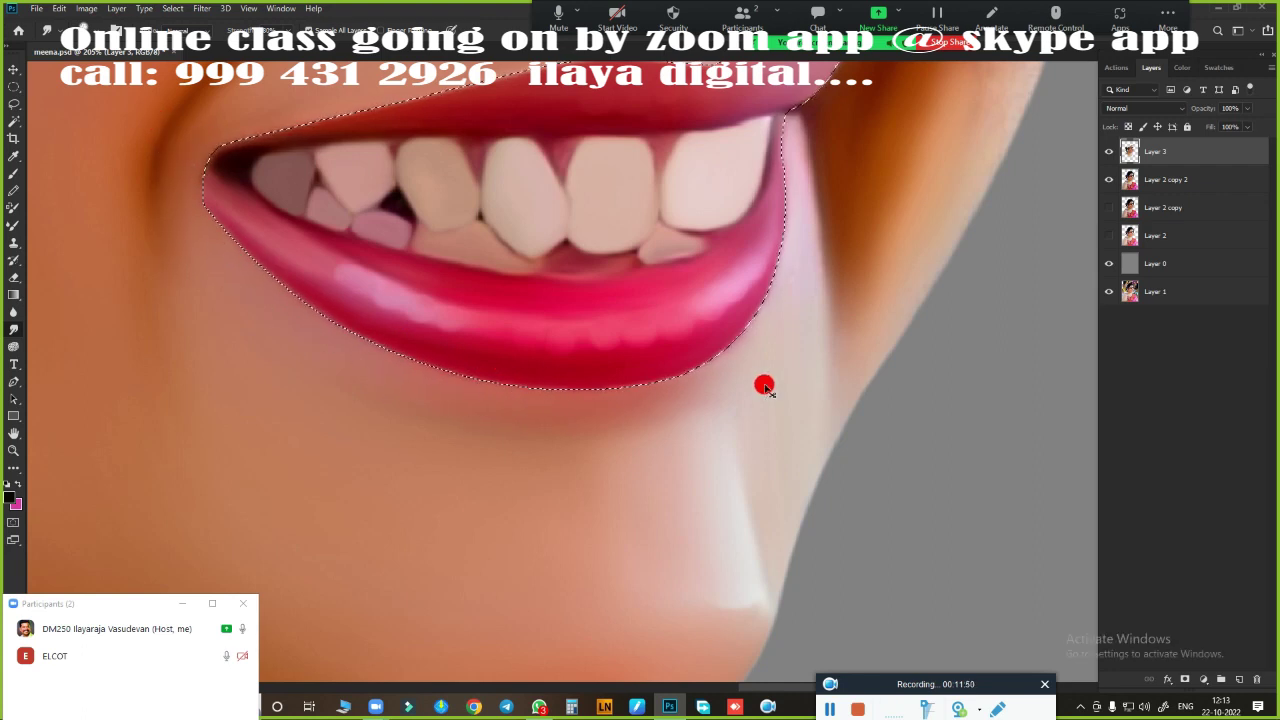
scroll(763, 383, down, 5)
scroll(706, 420, up, 6)
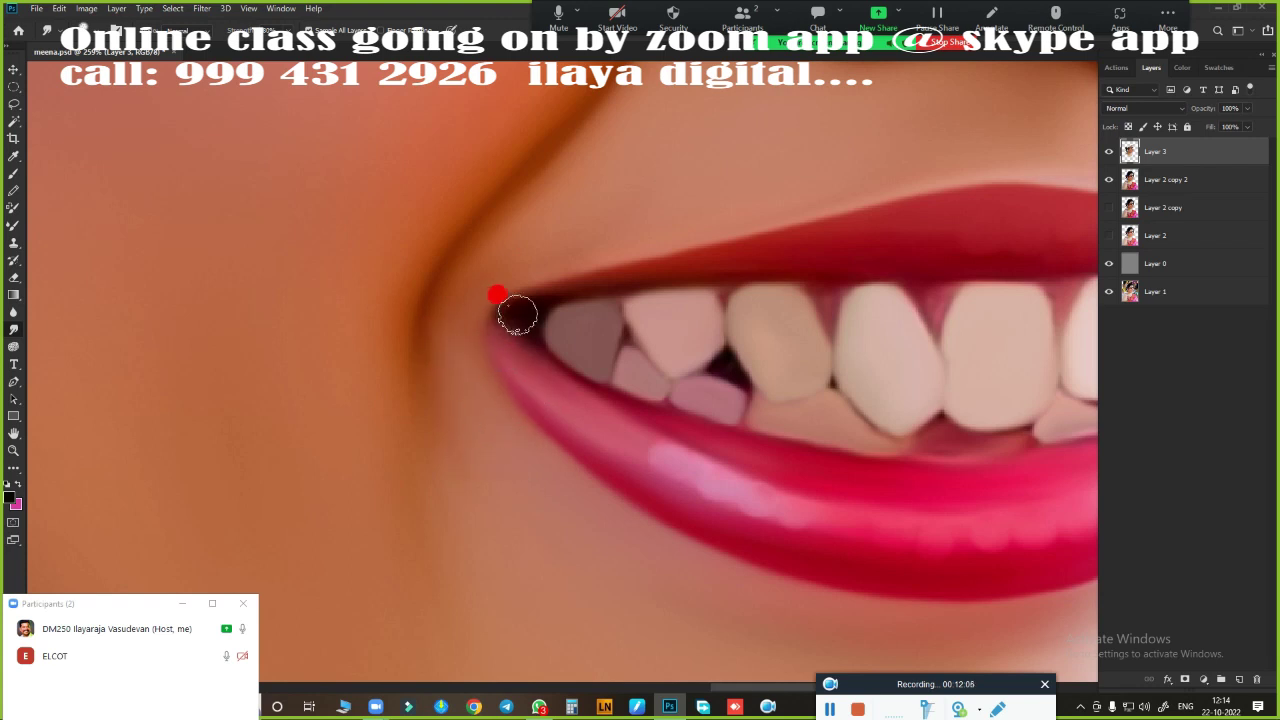
scroll(498, 296, down, 3)
scroll(803, 297, down, 2)
scroll(671, 371, down, 2)
scroll(671, 371, up, 6)
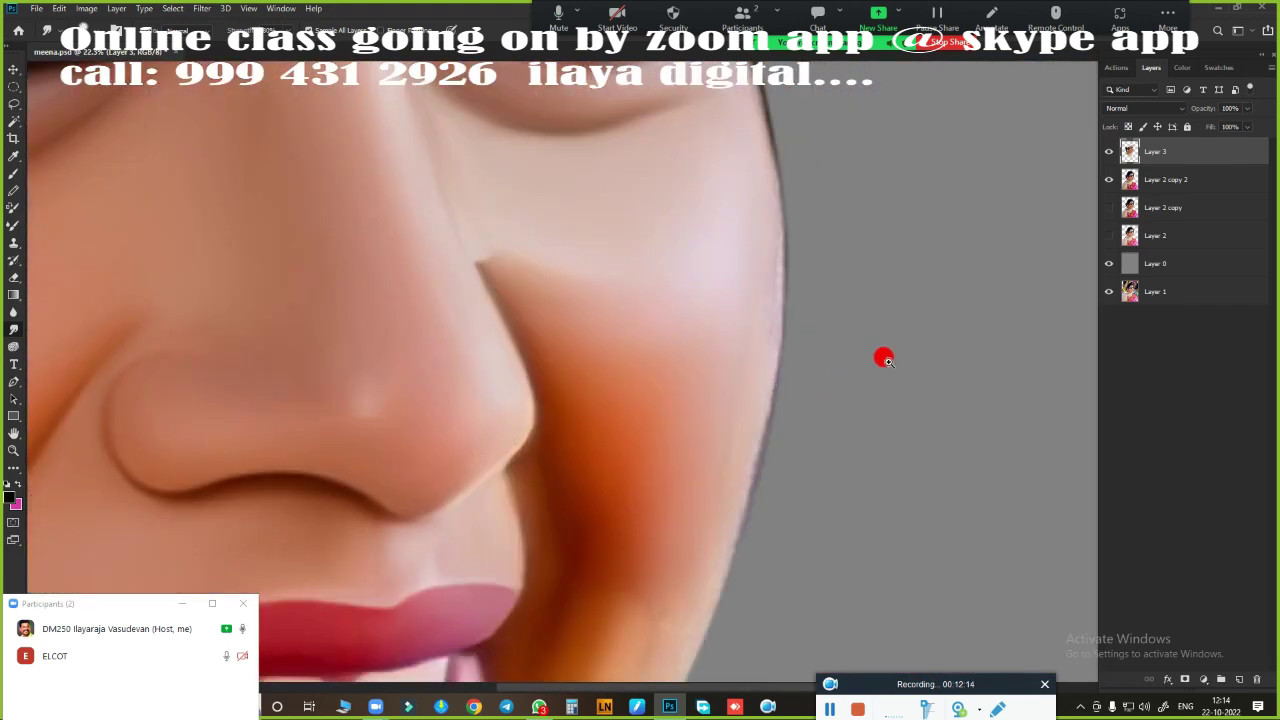
scroll(883, 360, down, 3)
scroll(634, 409, up, 3)
scroll(723, 463, up, 1)
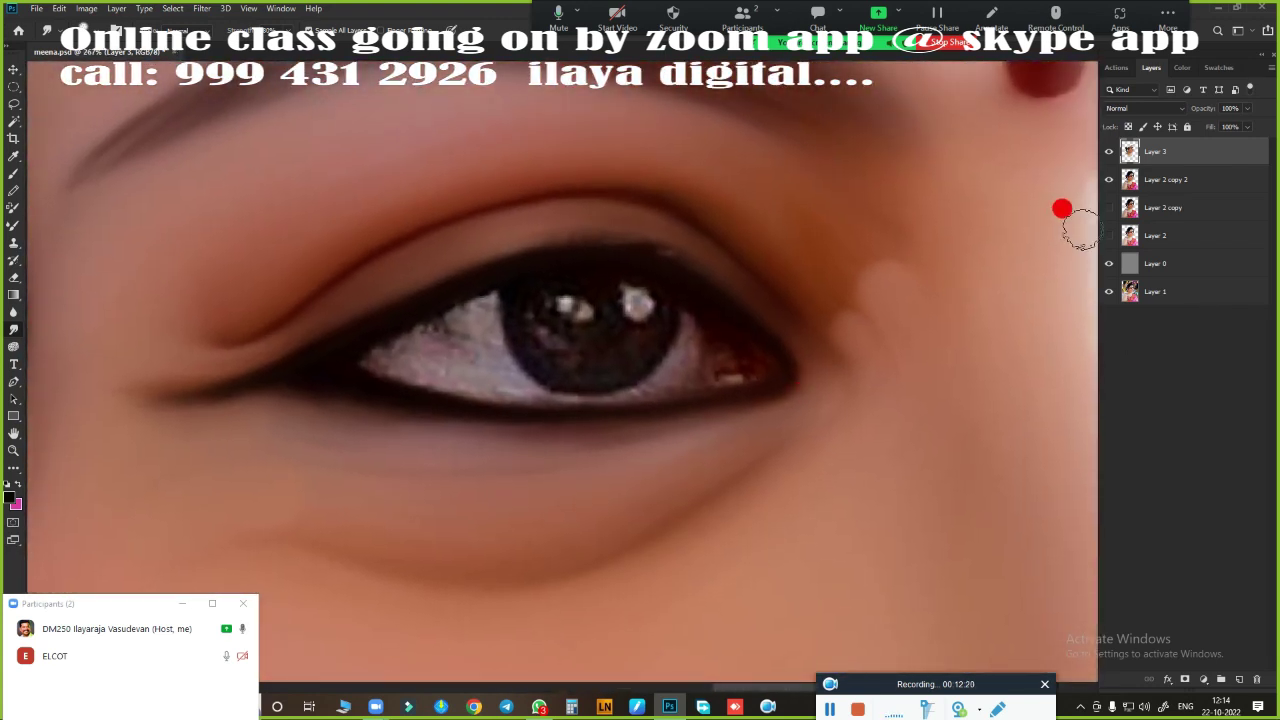
- With Layer 3 hidden, curve the pen outline along both eyelids and turn it into a selection
click(1108, 151)
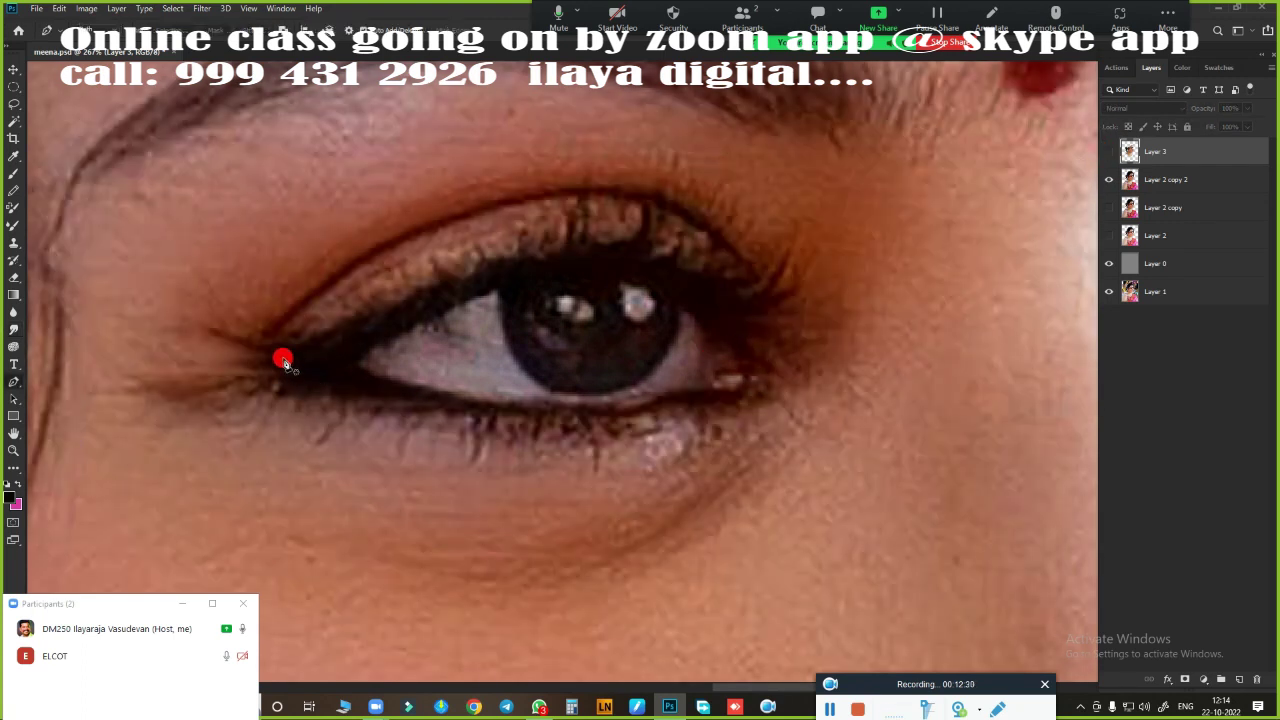
mouse_move(791, 353)
mouse_down()
mouse_move(886, 457)
mouse_move(1023, 400)
mouse_move(877, 463)
mouse_up()
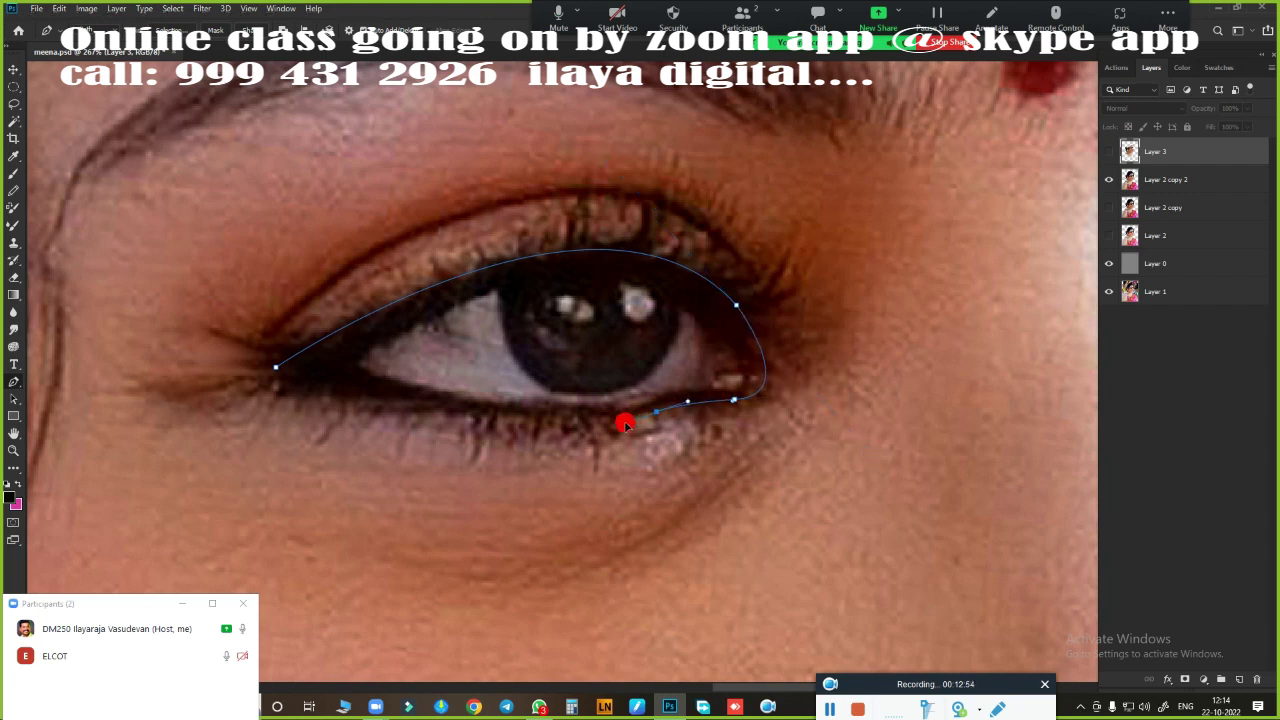
drag(318, 372, 342, 394)
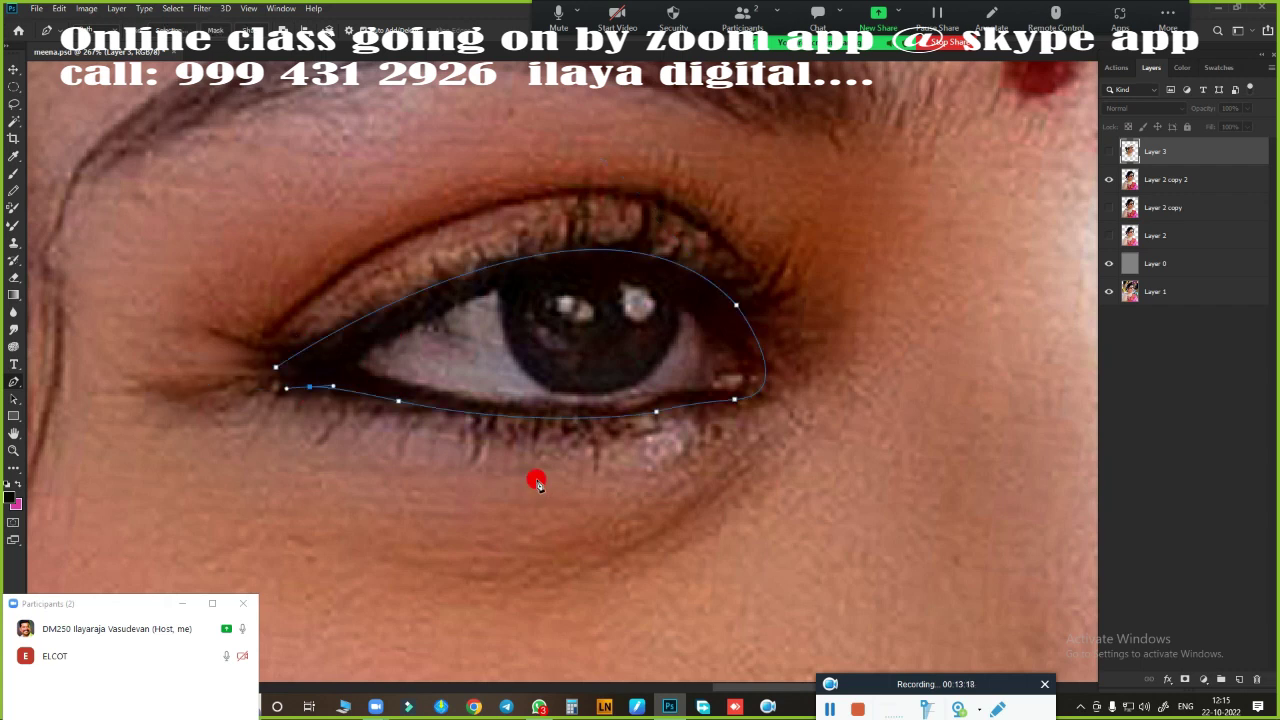
click(309, 386)
key(ctrl+Return)
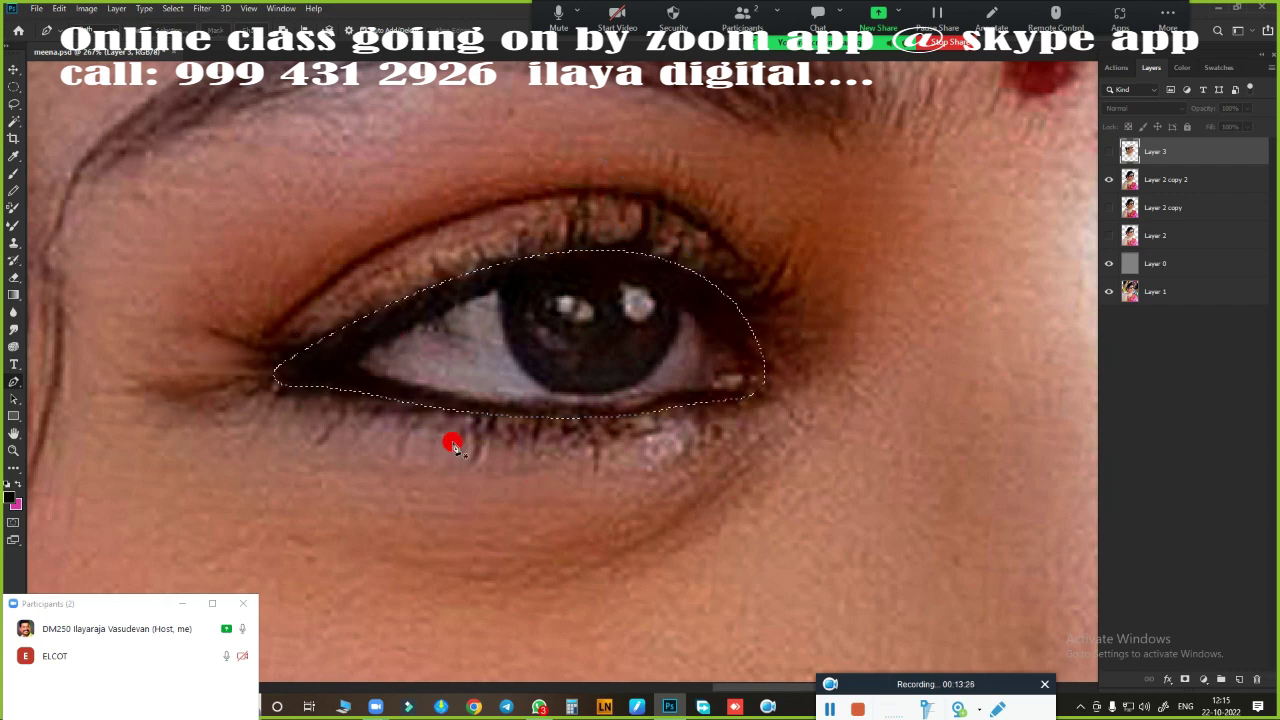
- Show Layer 3's smoothed painting, brush inside the eye outline, then deselect
click(1108, 151)
scroll(600, 360, up, 1)
key(b)
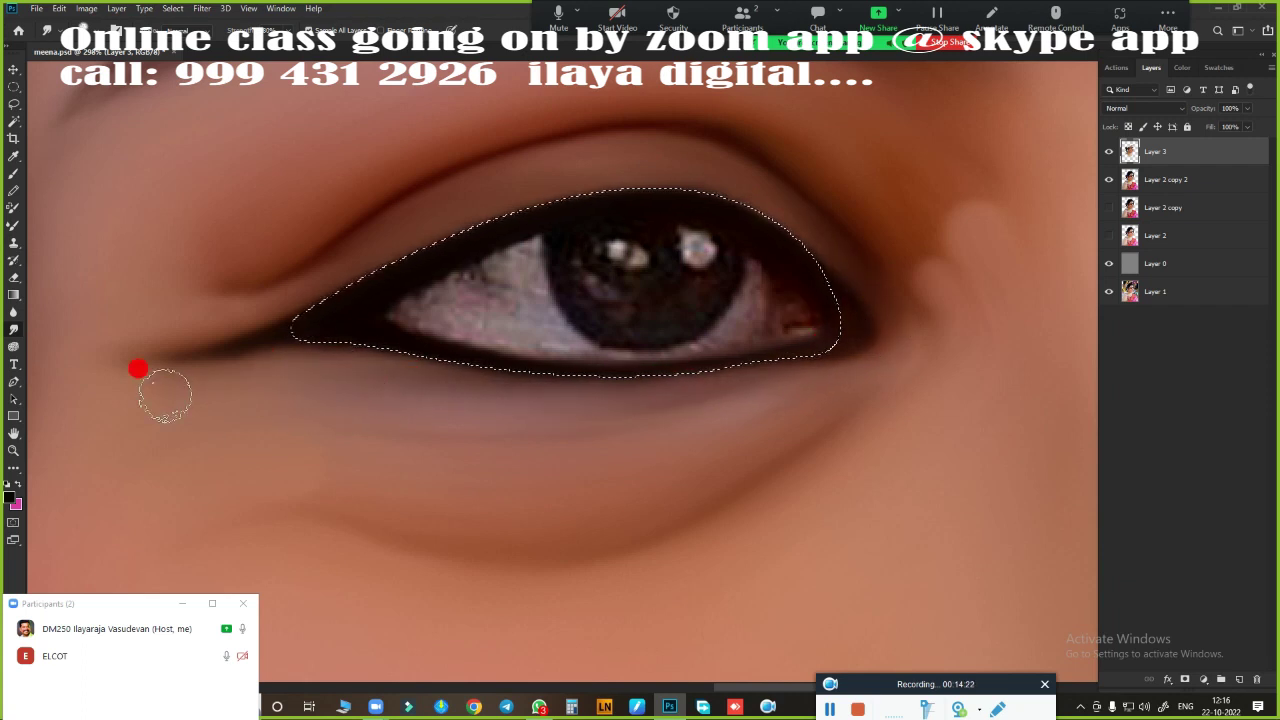
key(ctrl+d)
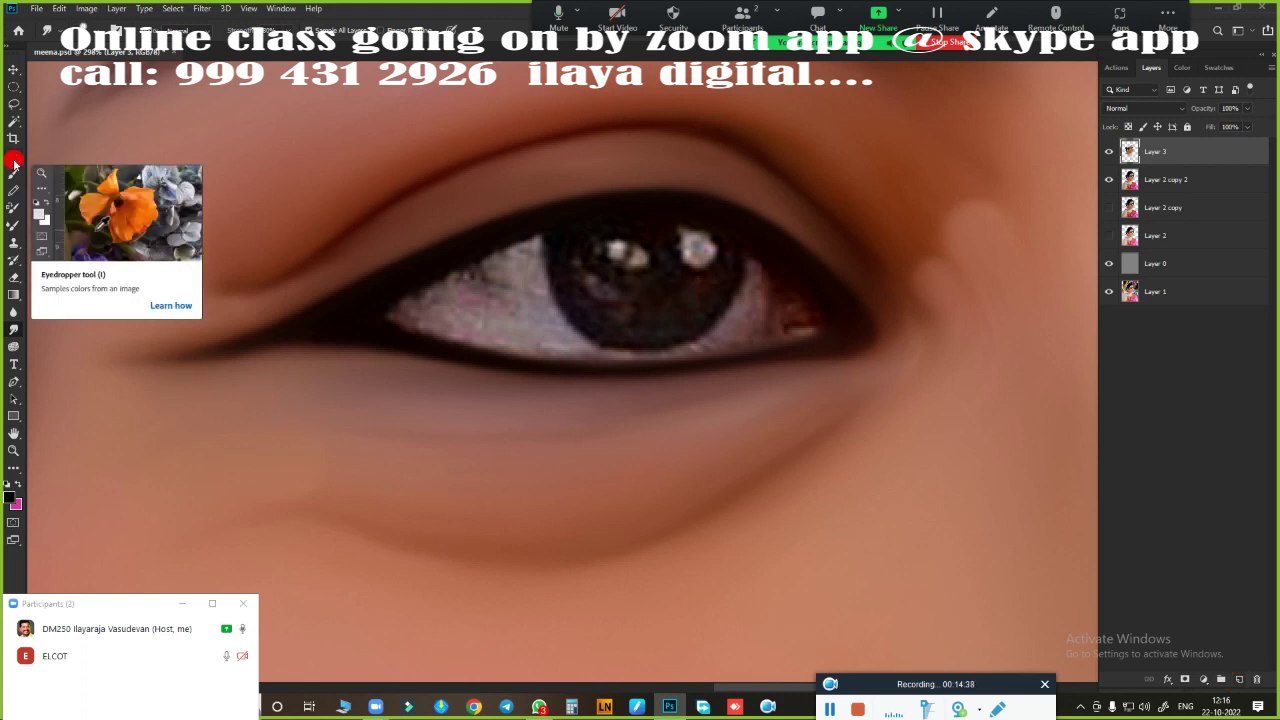
- Paint the circled pupil dark, then add a round grey catchlight on a new layer
click(14, 86)
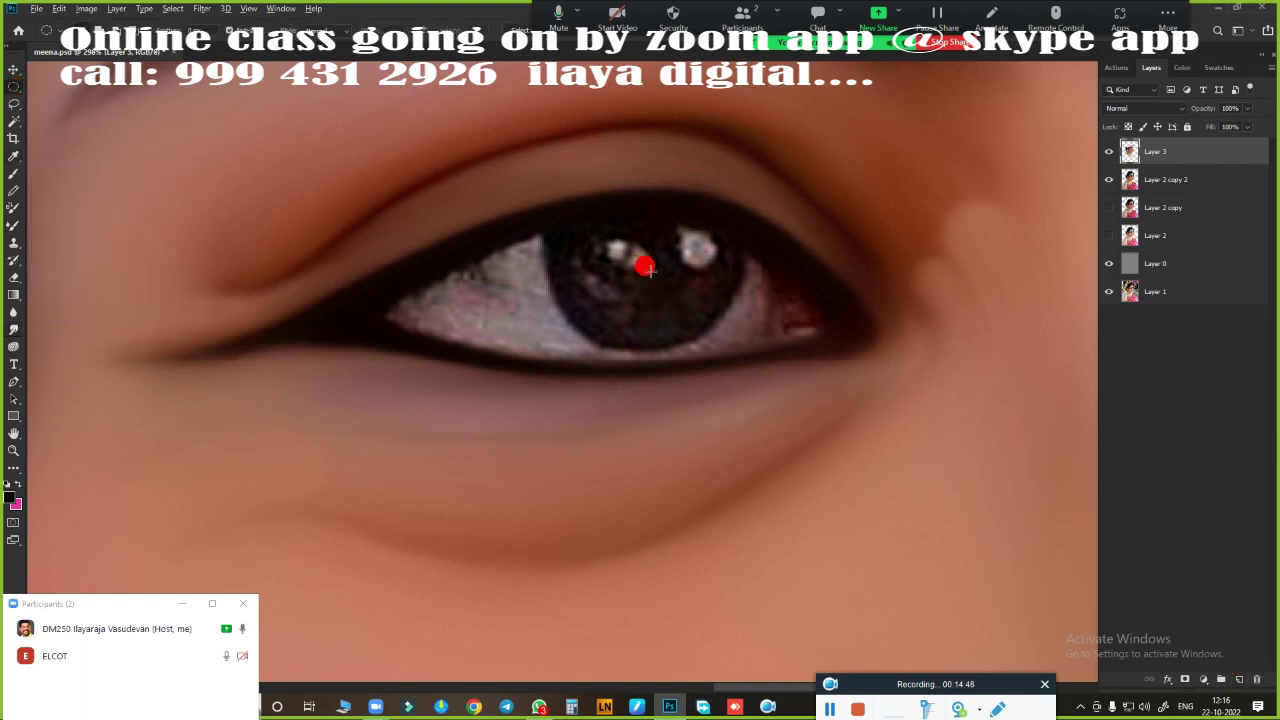
drag(643, 263, 737, 377)
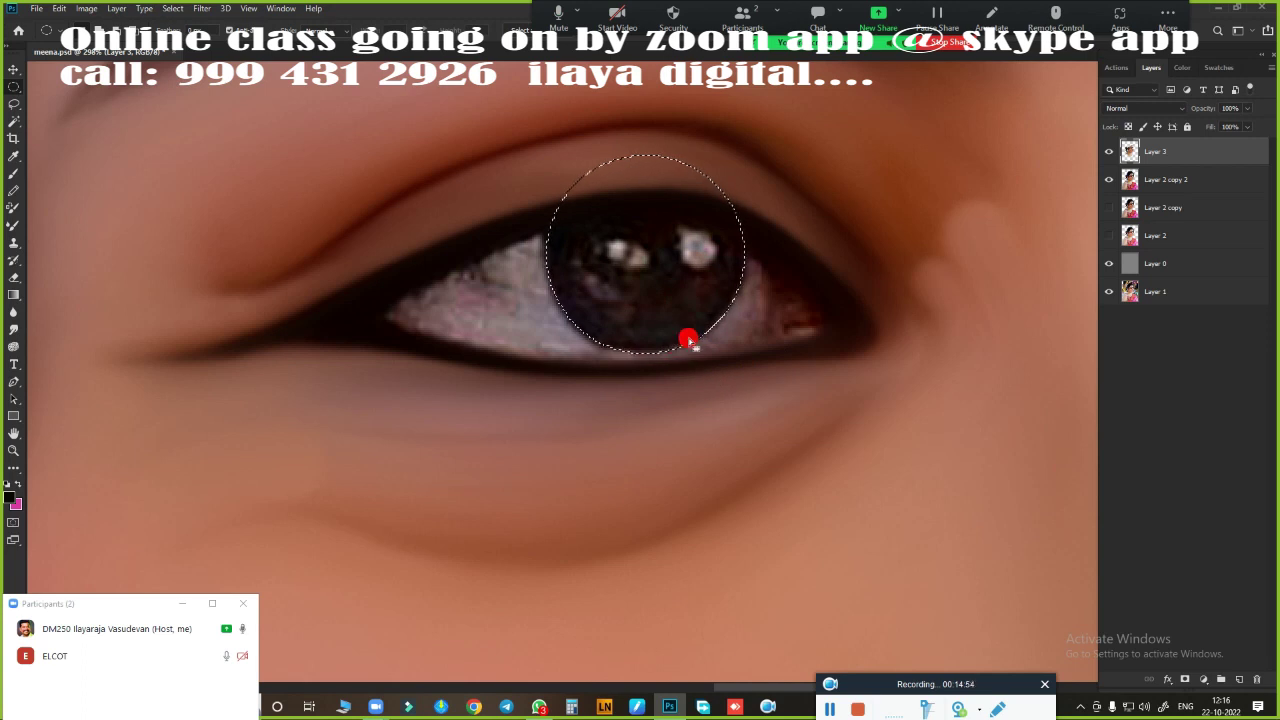
mouse_move(554, 234)
mouse_down()
mouse_move(617, 209)
mouse_move(711, 236)
mouse_move(608, 237)
mouse_move(683, 263)
mouse_move(715, 300)
mouse_up()
click(1237, 682)
click(1108, 179)
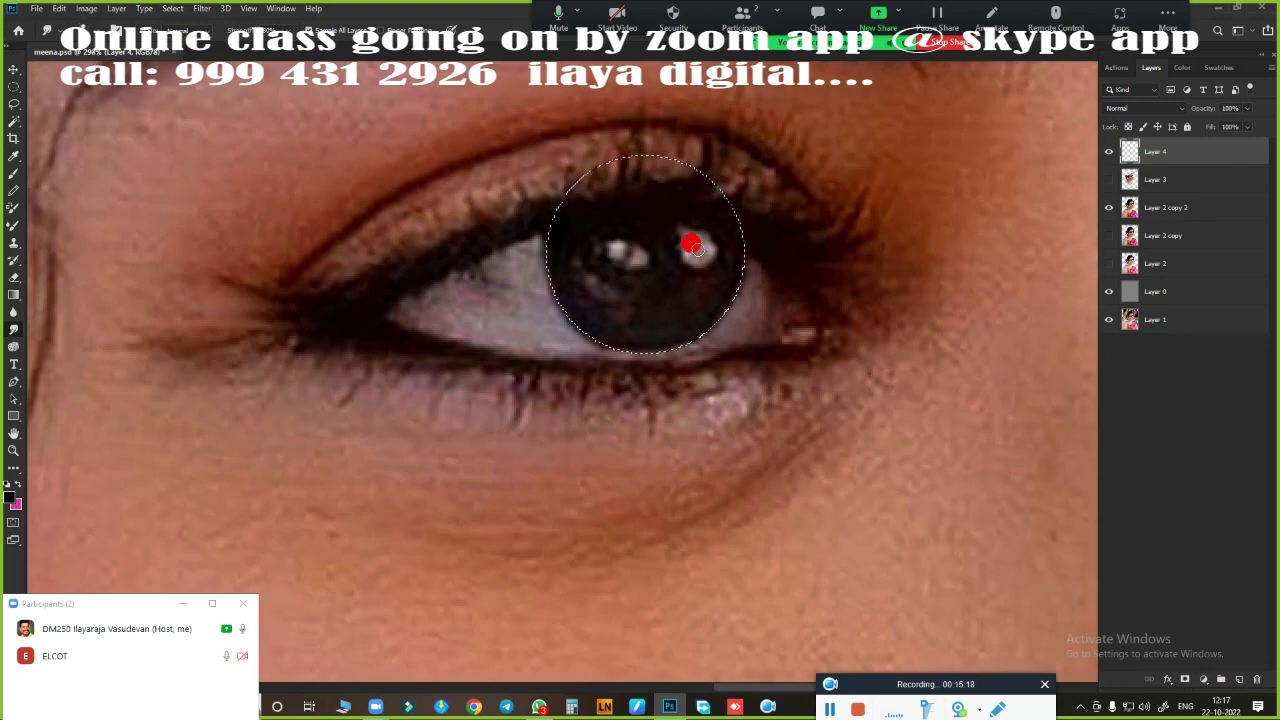
click(695, 248)
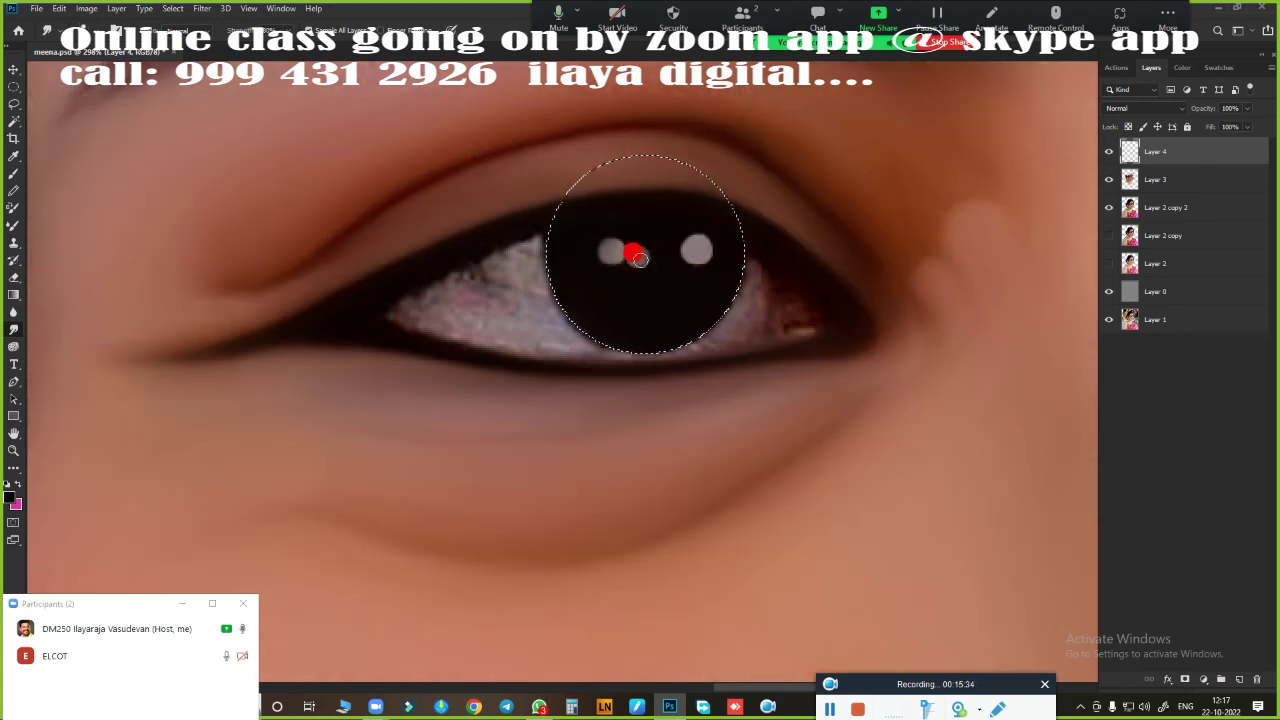
- Feather the pupil selection, tint the eye corner light pink, smooth the eye white, and deselect
key(shift+F6)
key(Return)
scroll(810, 372, up, 1)
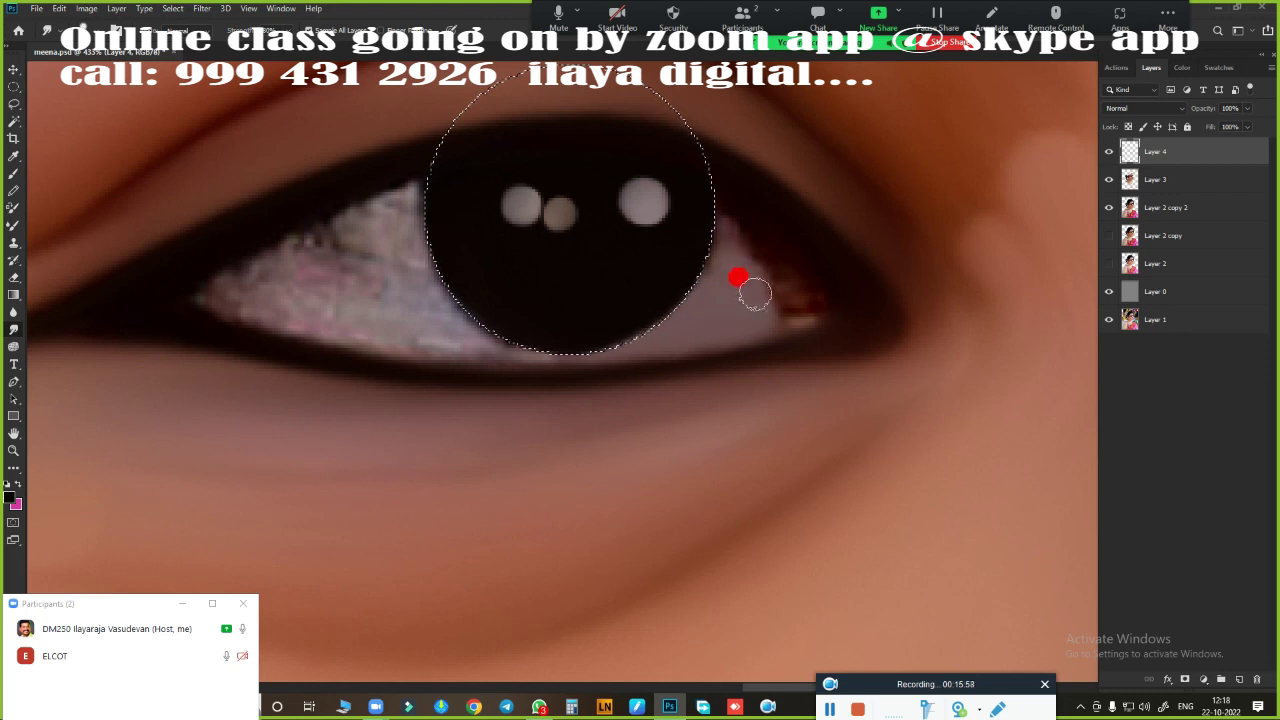
mouse_move(755, 293)
mouse_down()
mouse_move(749, 228)
mouse_move(749, 286)
mouse_up()
mouse_move(345, 268)
mouse_down()
mouse_move(287, 271)
mouse_move(446, 191)
mouse_move(503, 320)
mouse_move(283, 269)
mouse_move(239, 291)
mouse_move(414, 317)
mouse_move(623, 314)
mouse_up()
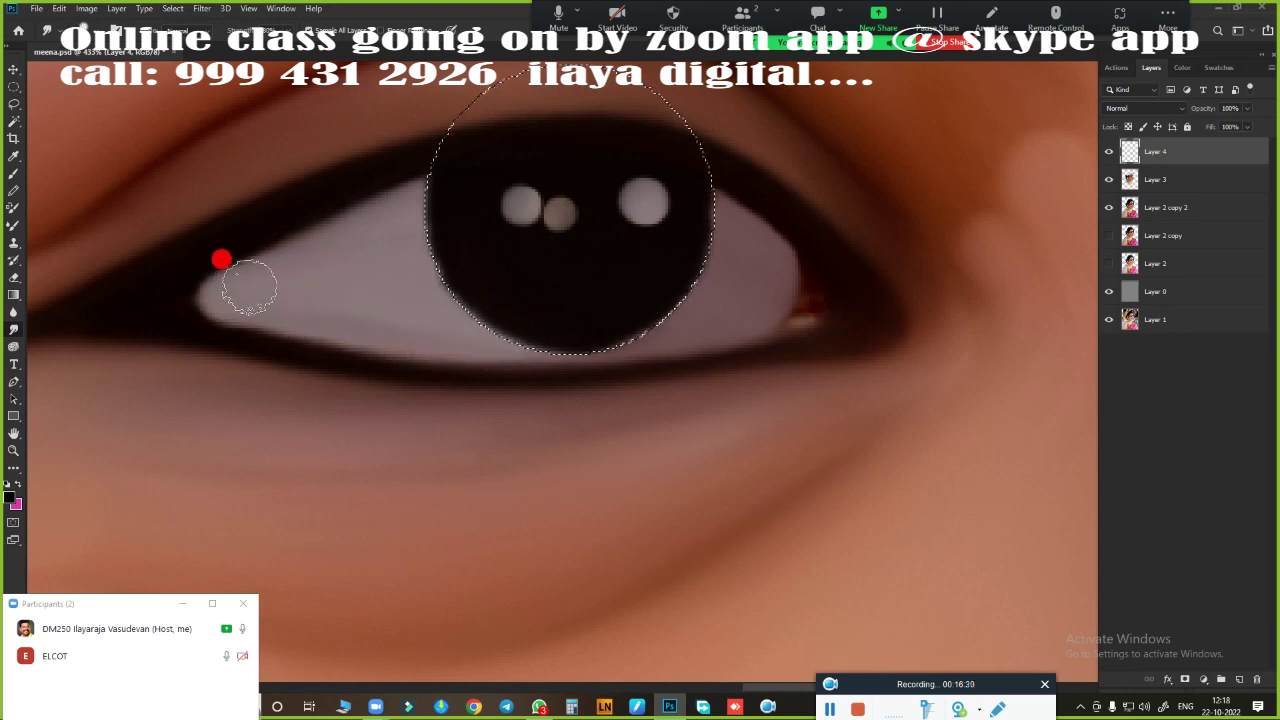
key(ctrl+d)
- Fit the portrait in view and merge the painted eye layers together
key(ctrl+0)
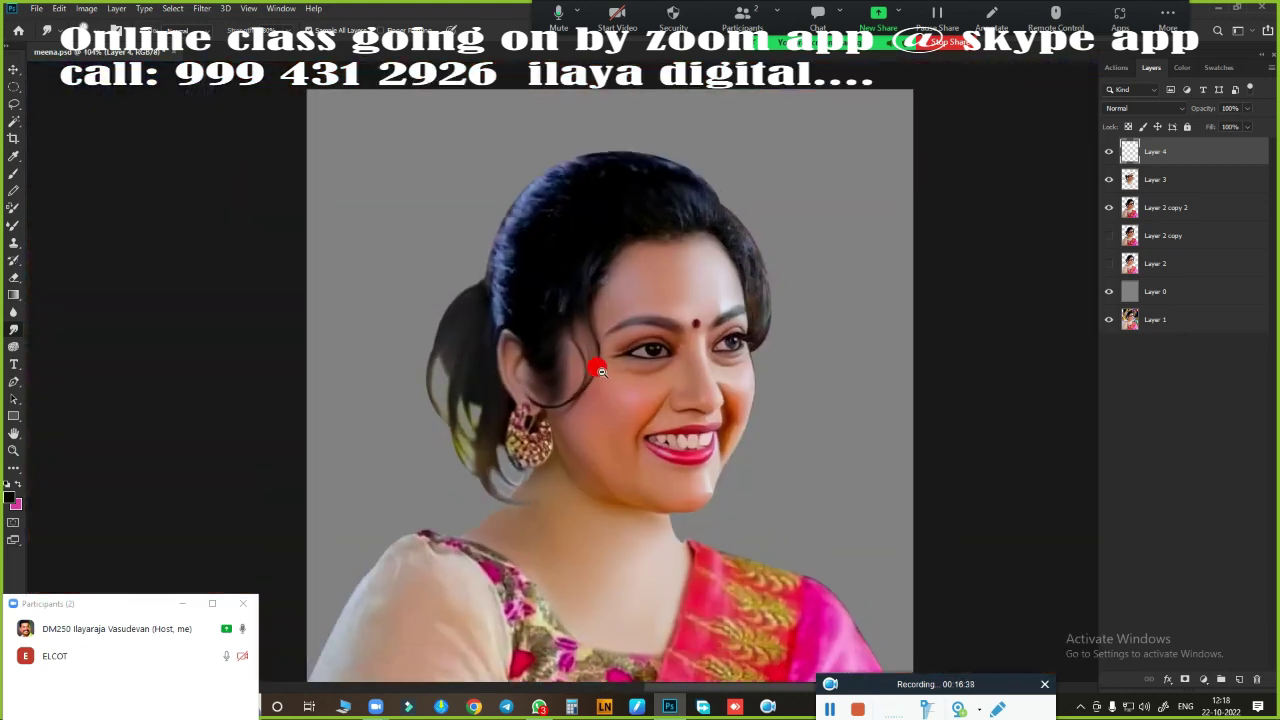
scroll(600, 366, up, 5)
click(1155, 179)
key(Delete)
scroll(444, 346, up, 3)
- Trace the eye from inner corner, over the top, along the lower lid, and make it a selection
key(p)
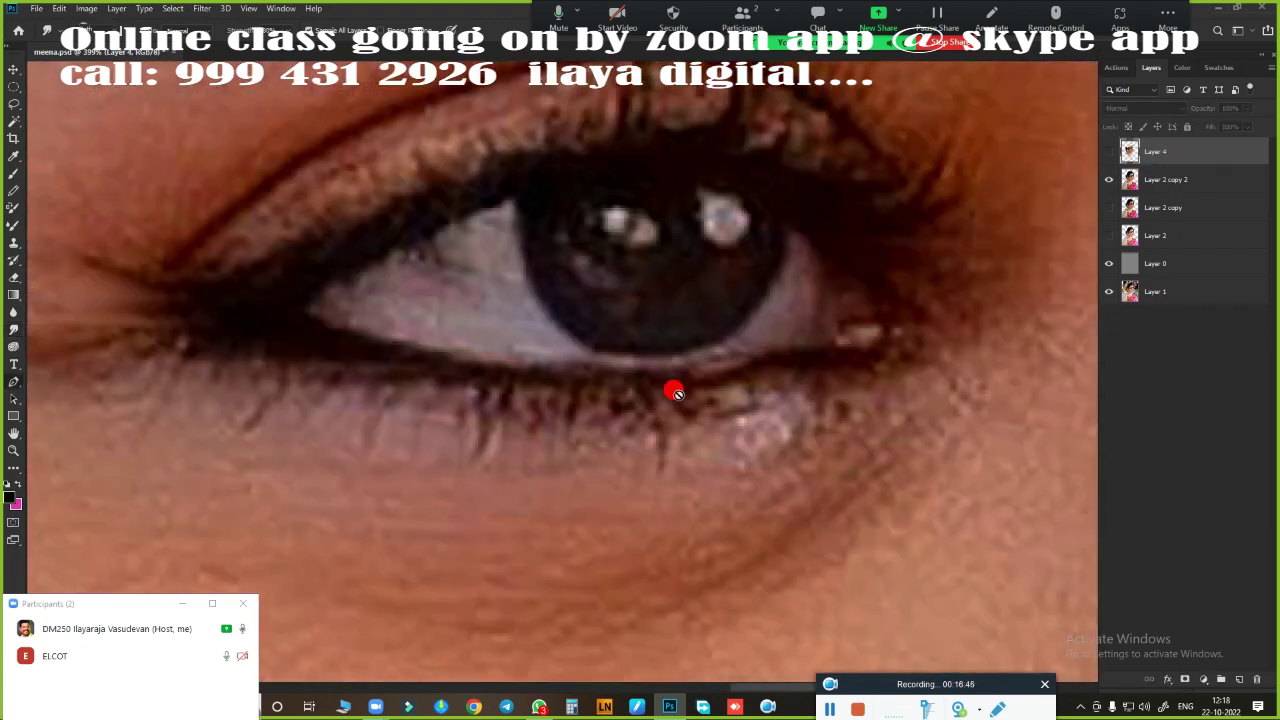
click(318, 293)
drag(834, 266, 1020, 483)
click(847, 282)
drag(874, 351, 826, 380)
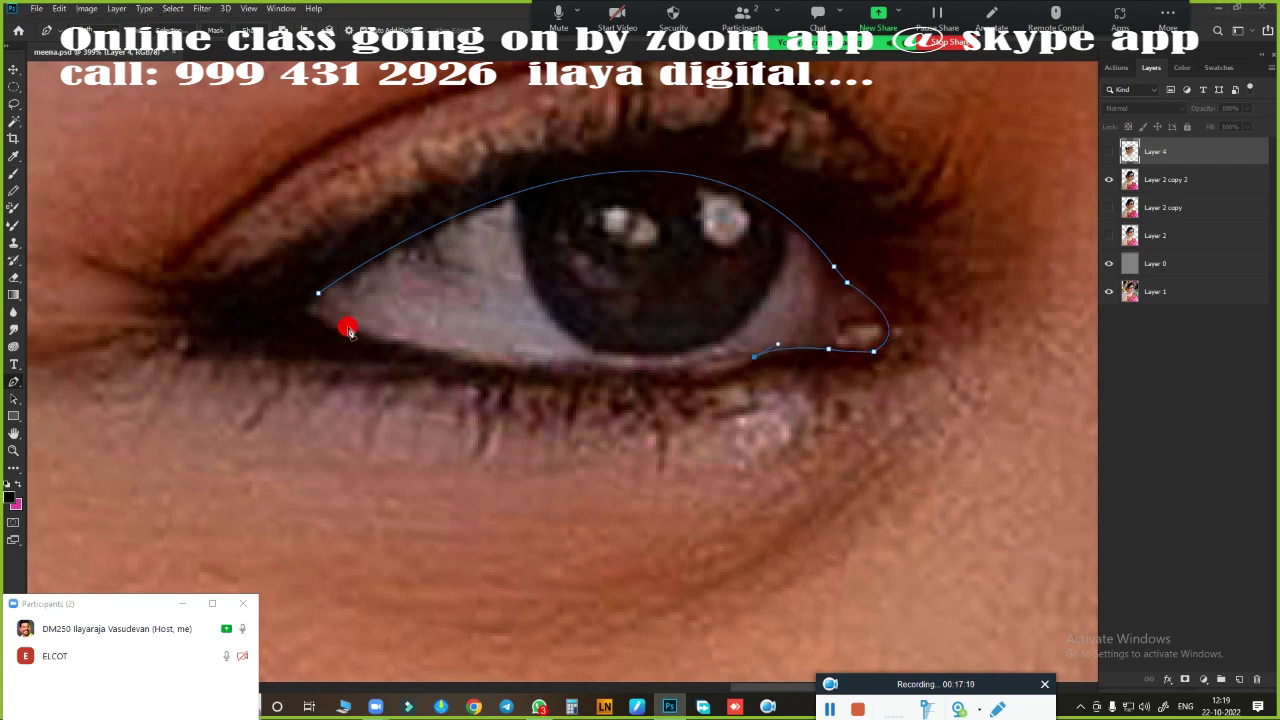
drag(348, 331, 107, 263)
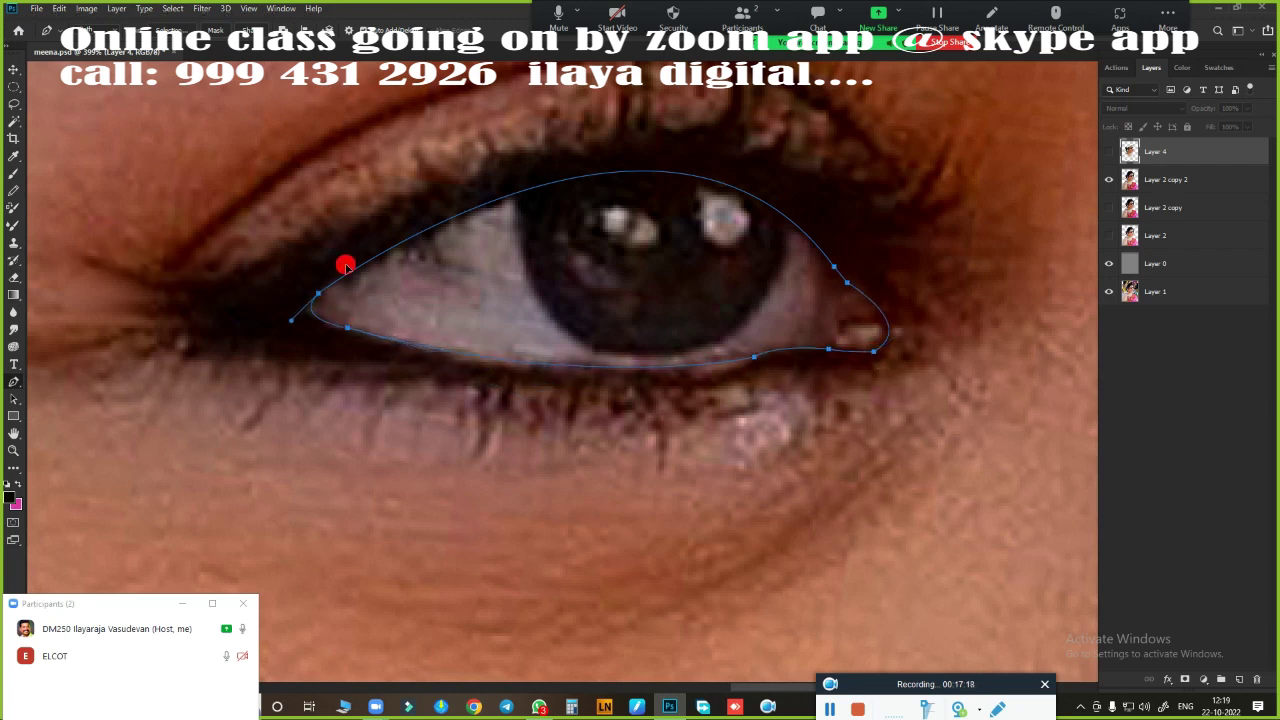
key(ctrl+comma)
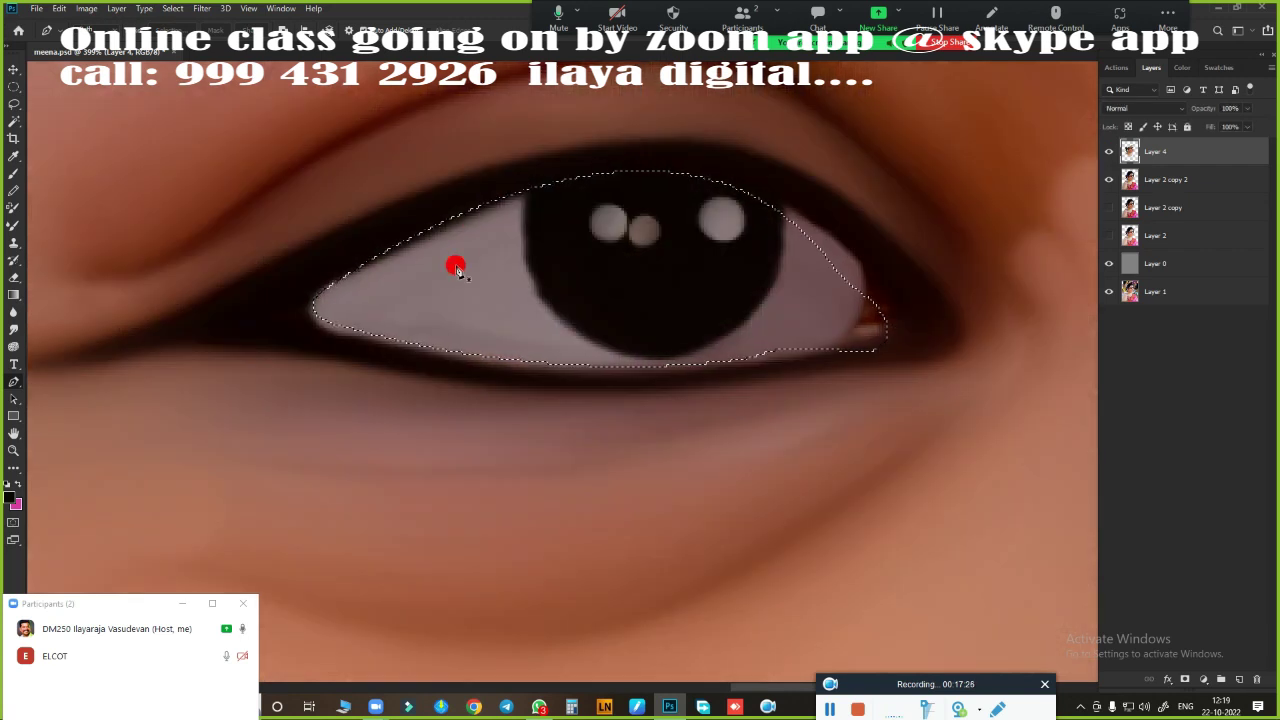
- Keep the painted eye layer visible, choose a pinkish-red colour, and brush inside the eye
click(1108, 151)
click(1108, 151)
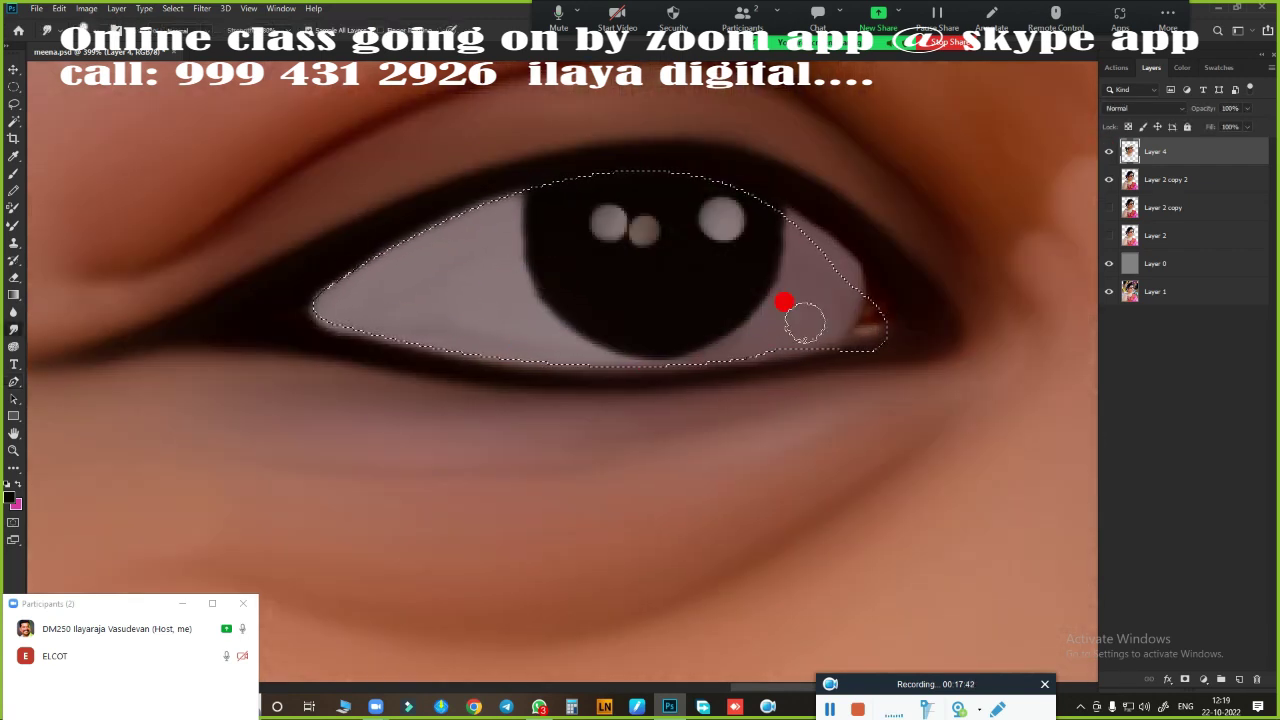
key(x)
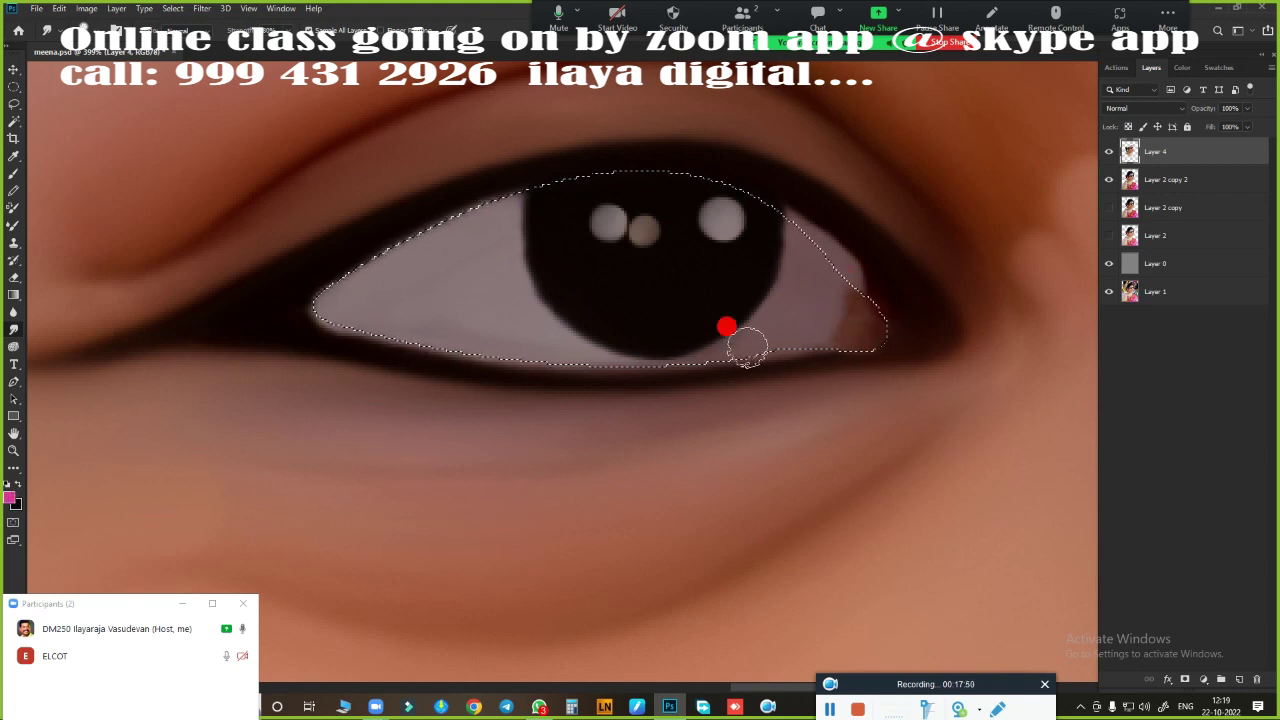
key(Return)
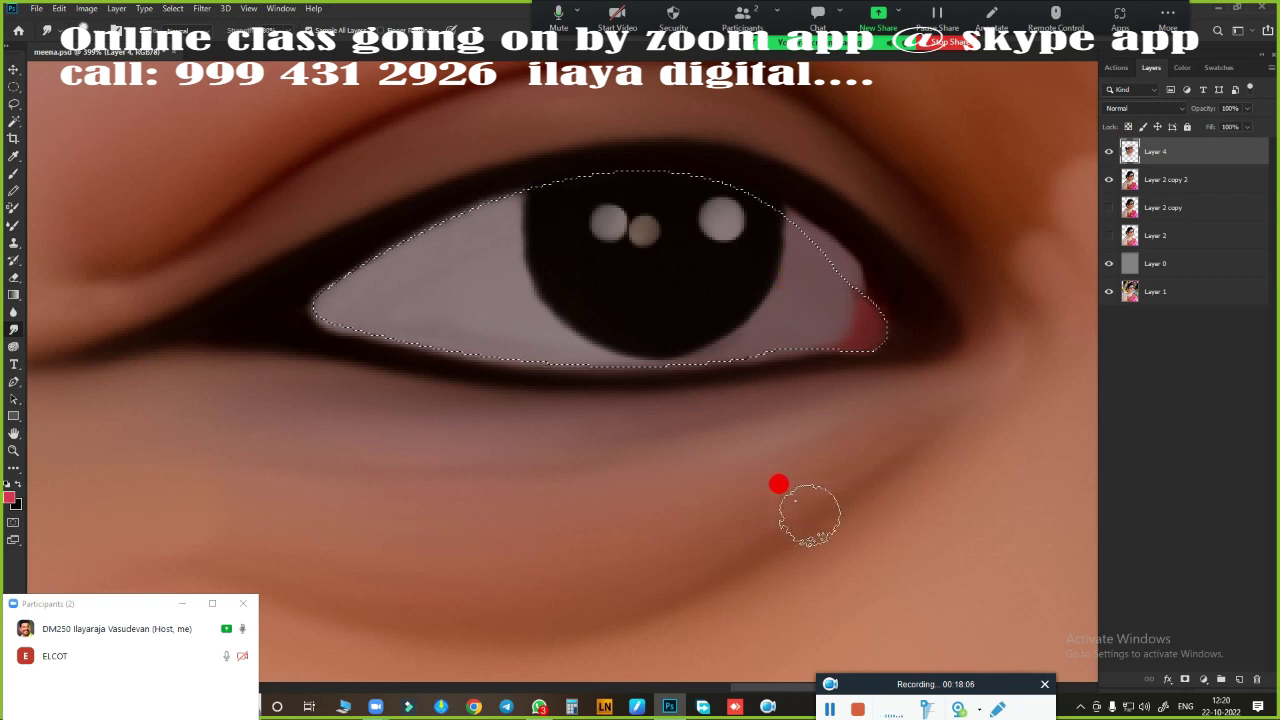
key(b)
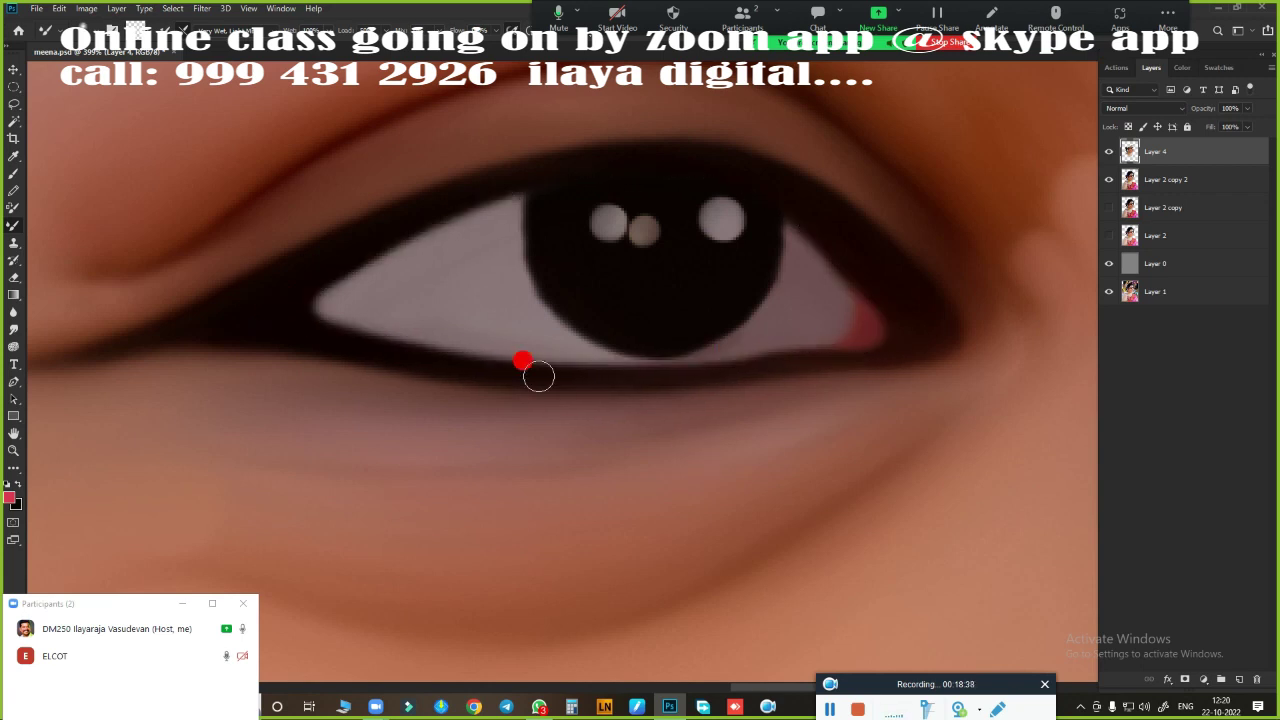
key(ctrl+0)
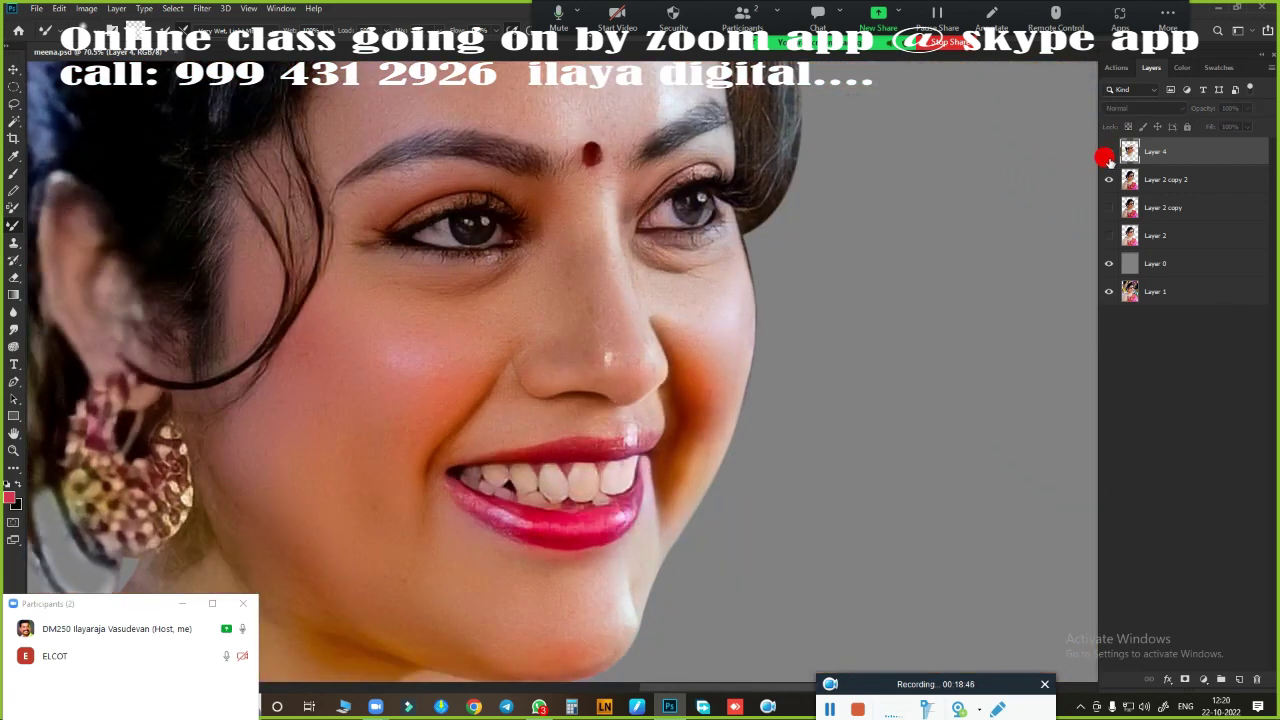
- On a new layer, draw an oval selection around the second iris and nudge it up and left
scroll(786, 251, up, 3)
scroll(717, 429, up, 3)
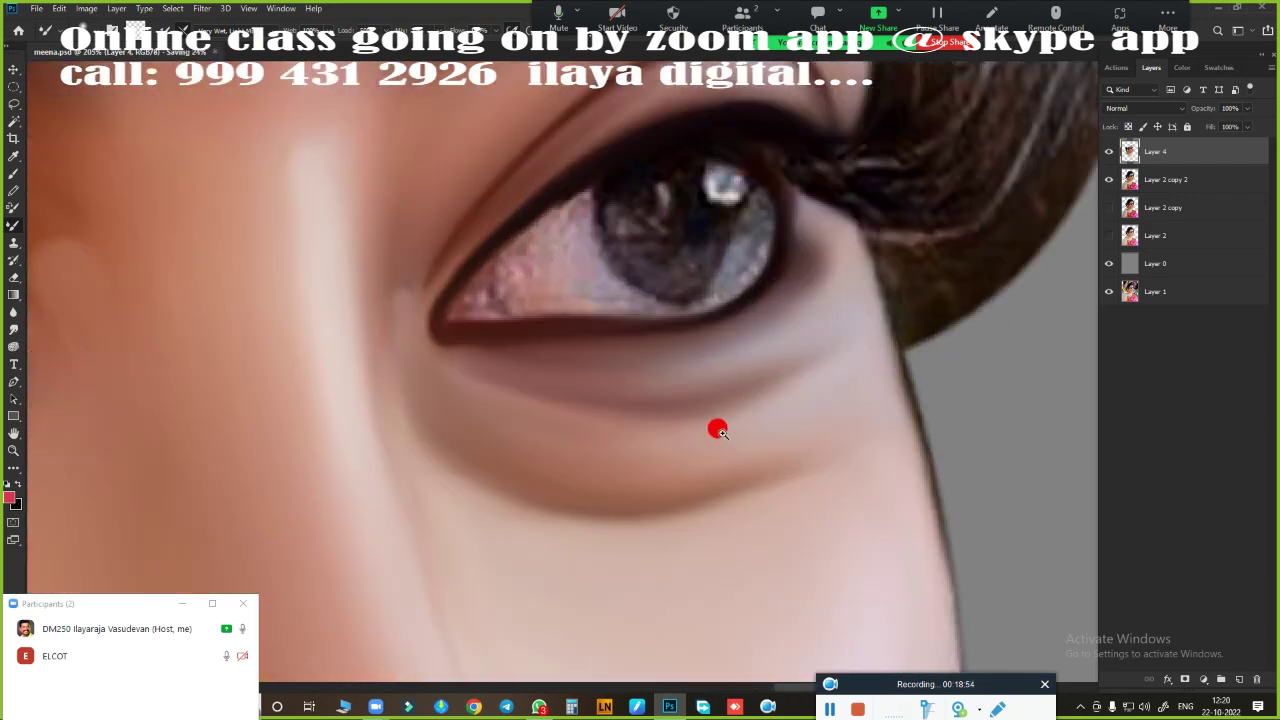
scroll(878, 348, up, 1)
click(1213, 667)
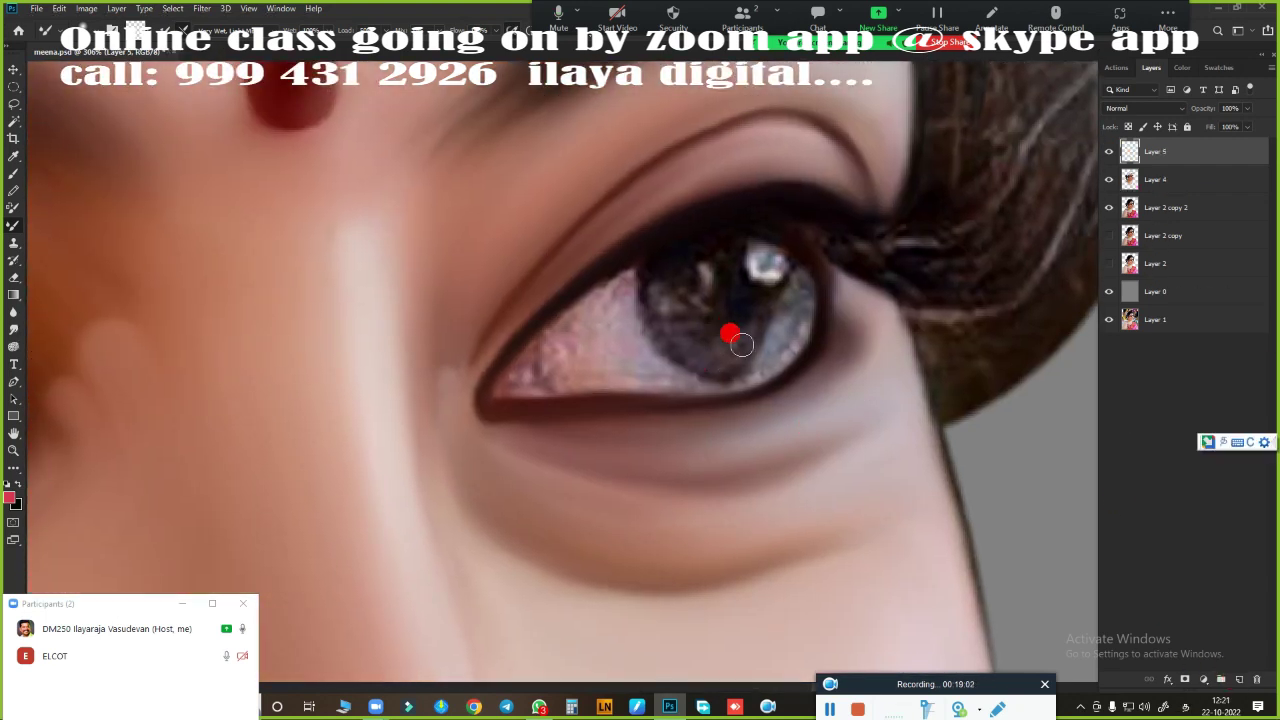
key(m)
drag(735, 291, 809, 385)
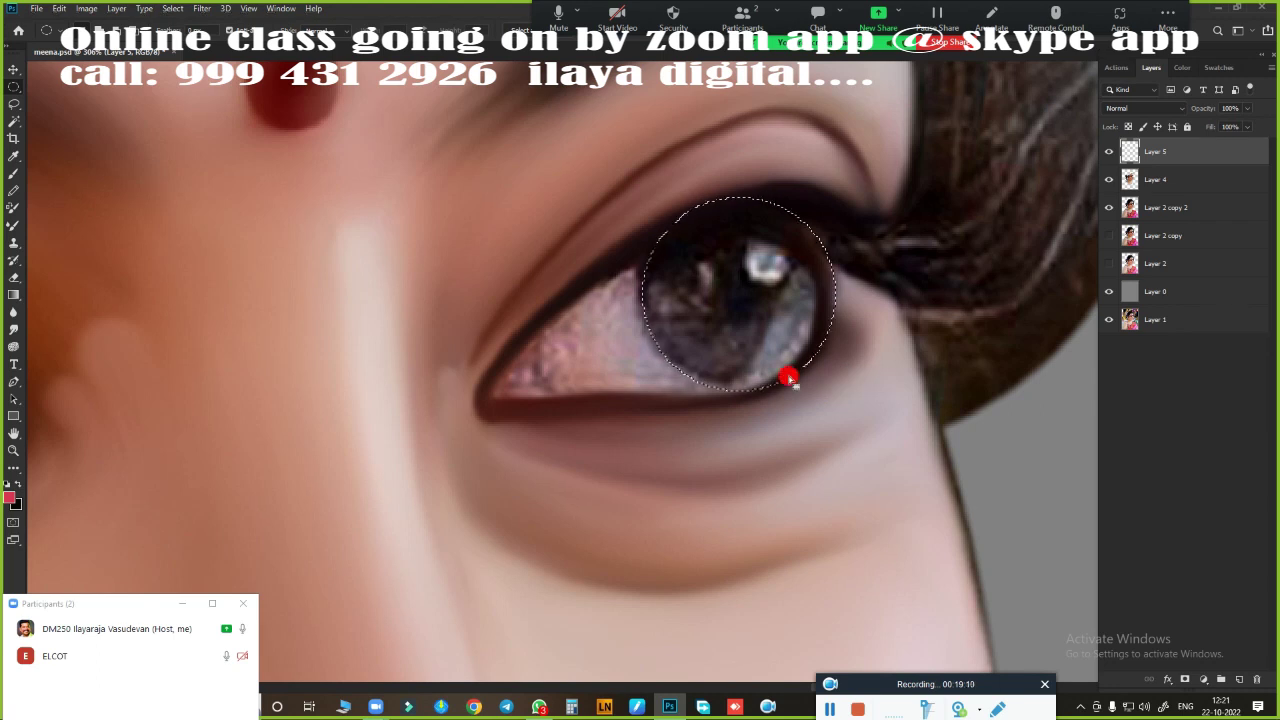
scroll(809, 385, down, 7)
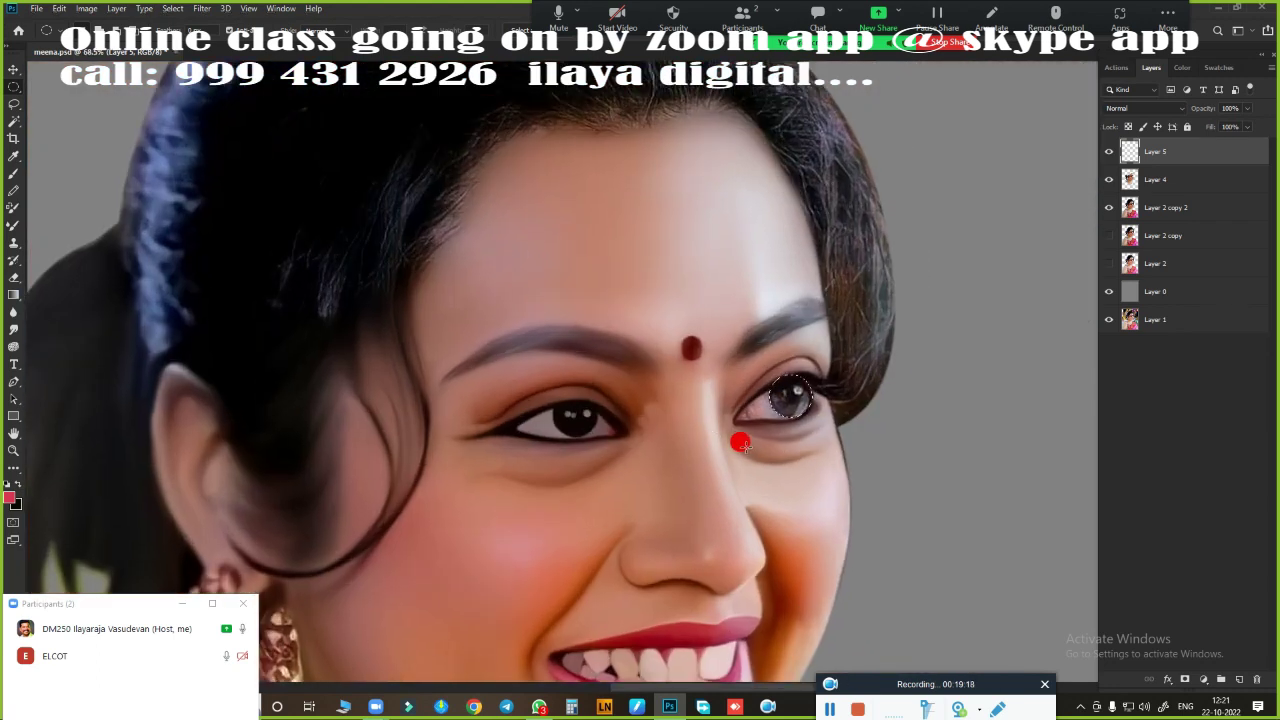
scroll(760, 430, up, 2)
scroll(794, 366, up, 4)
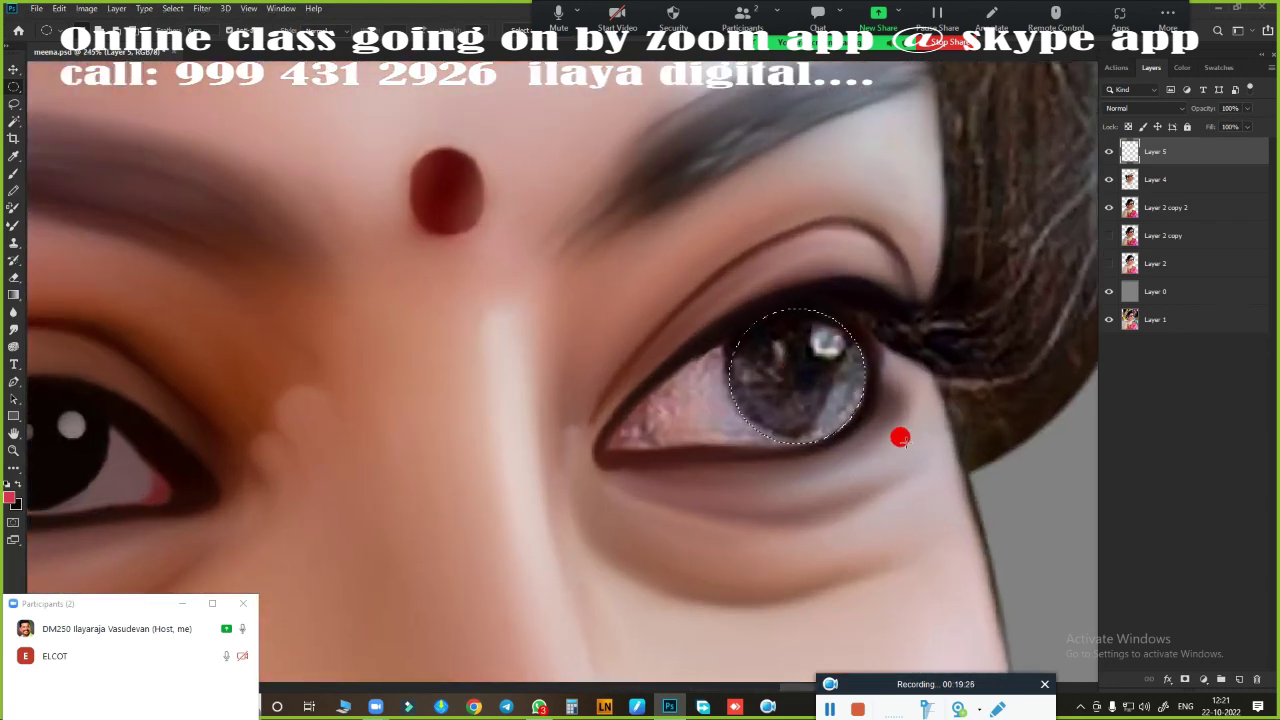
key(Up)
key(Up)
key(Up)
key(Left)
key(Left)
key(Left)
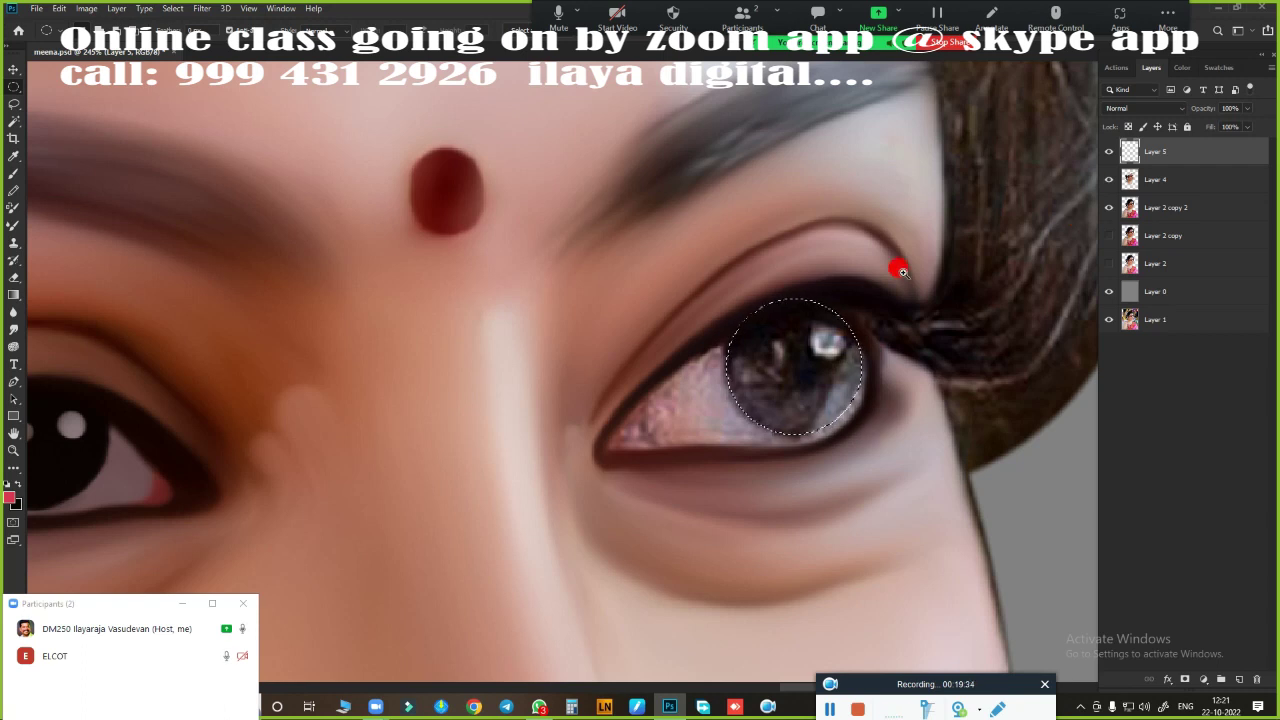
- Paint the iris solid black, then add a highlight layer and hide the black iris layer
scroll(901, 271, up, 3)
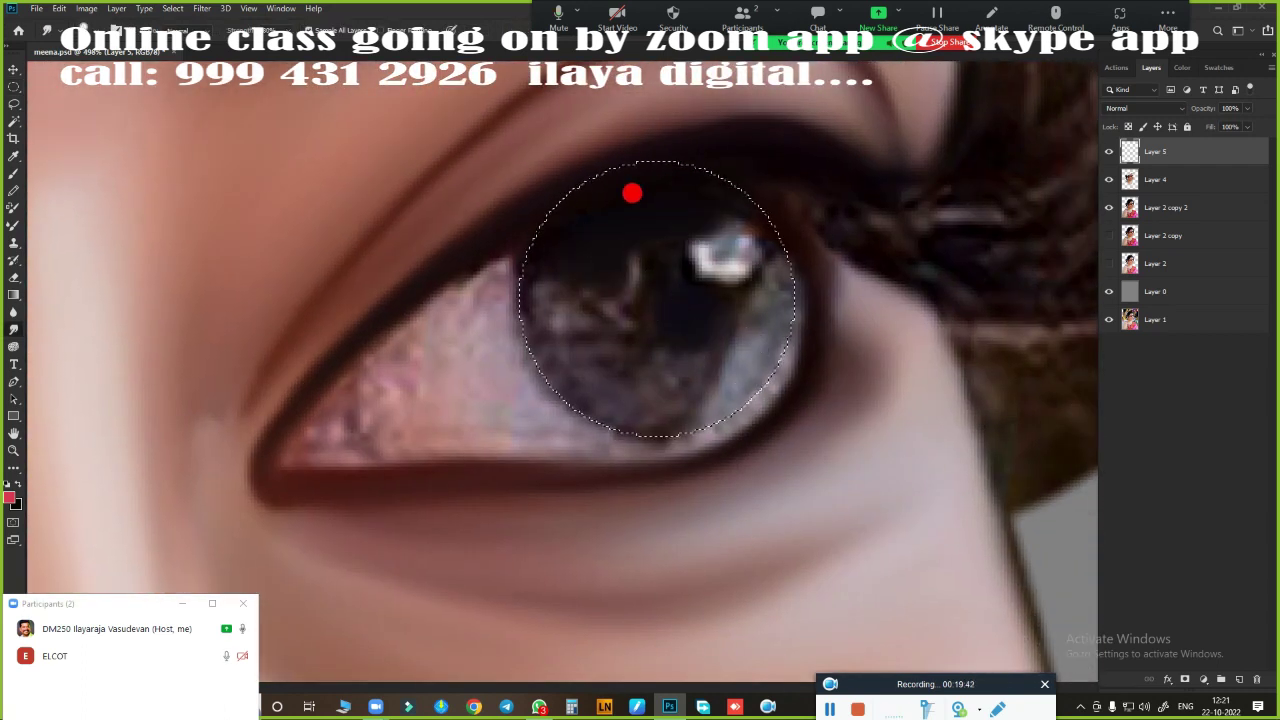
mouse_move(632, 193)
mouse_down()
mouse_move(511, 349)
mouse_move(586, 263)
mouse_move(634, 349)
mouse_move(607, 308)
mouse_up()
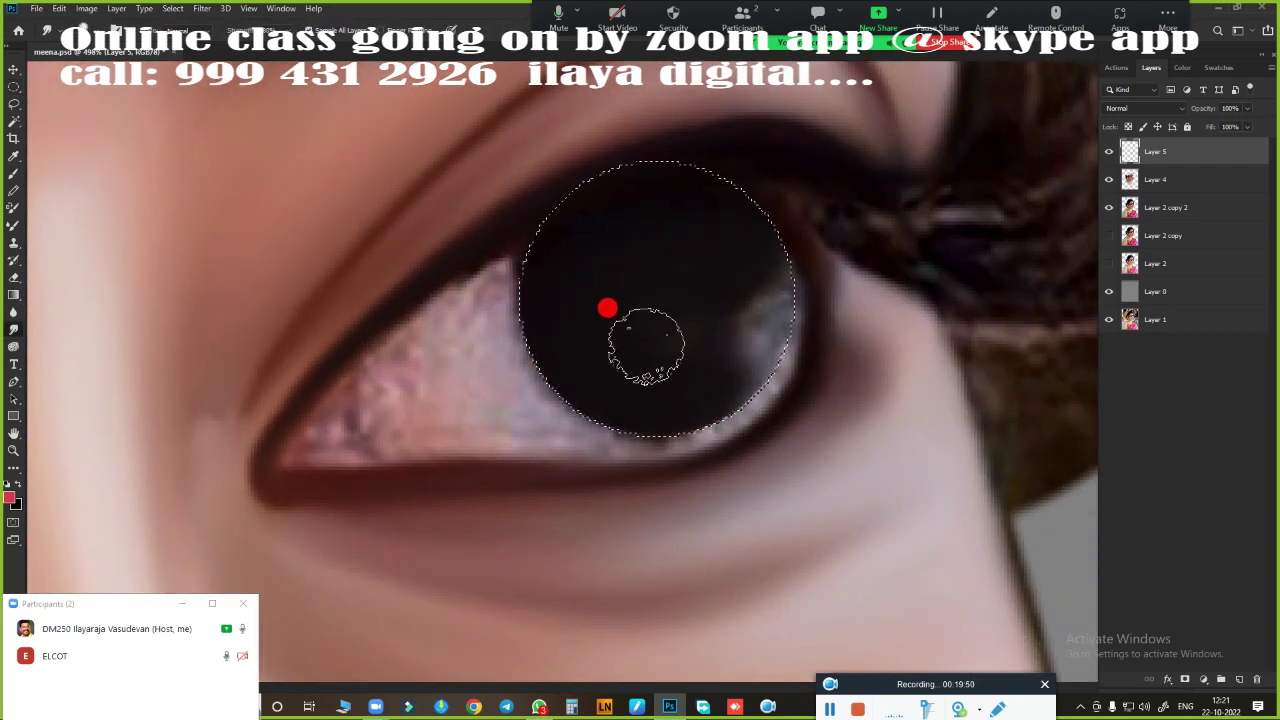
click(1238, 679)
click(1108, 179)
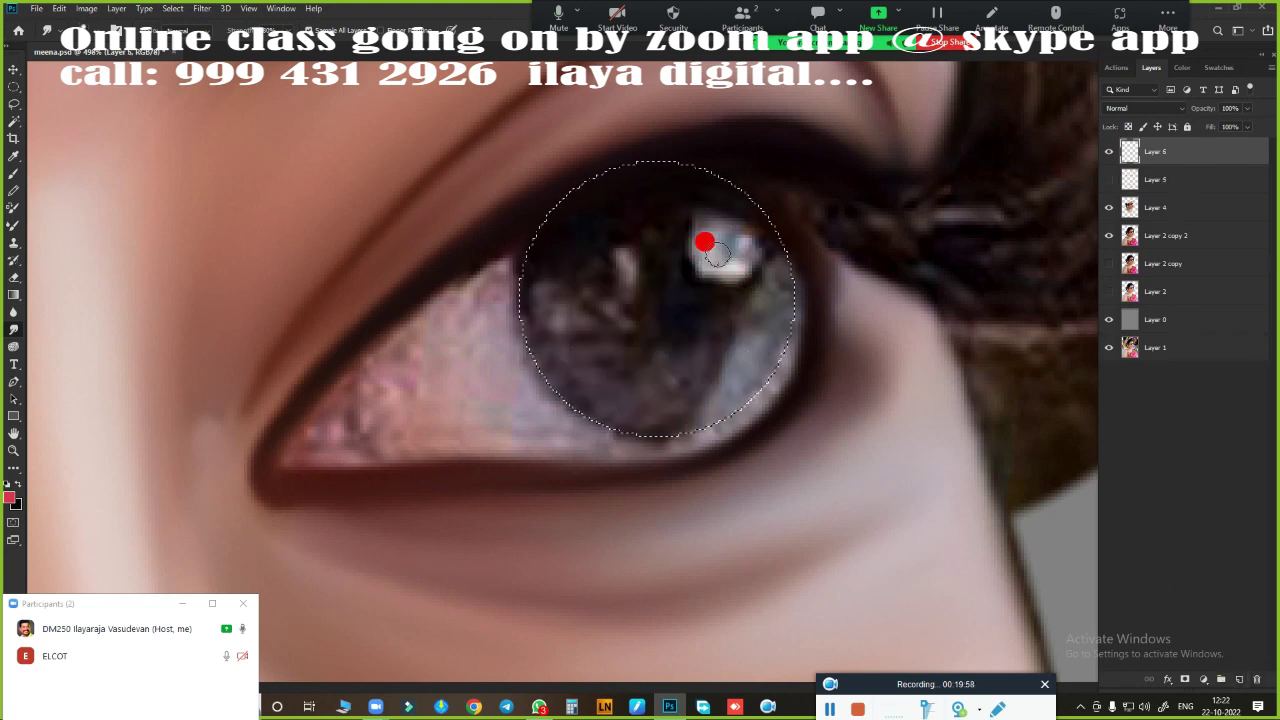
- Paint a large white highlight and a small grey dot in the iris, then reshow the iris layer
mouse_move(705, 243)
mouse_down()
mouse_move(708, 257)
mouse_move(714, 229)
mouse_move(703, 256)
mouse_move(715, 262)
mouse_up()
click(610, 250)
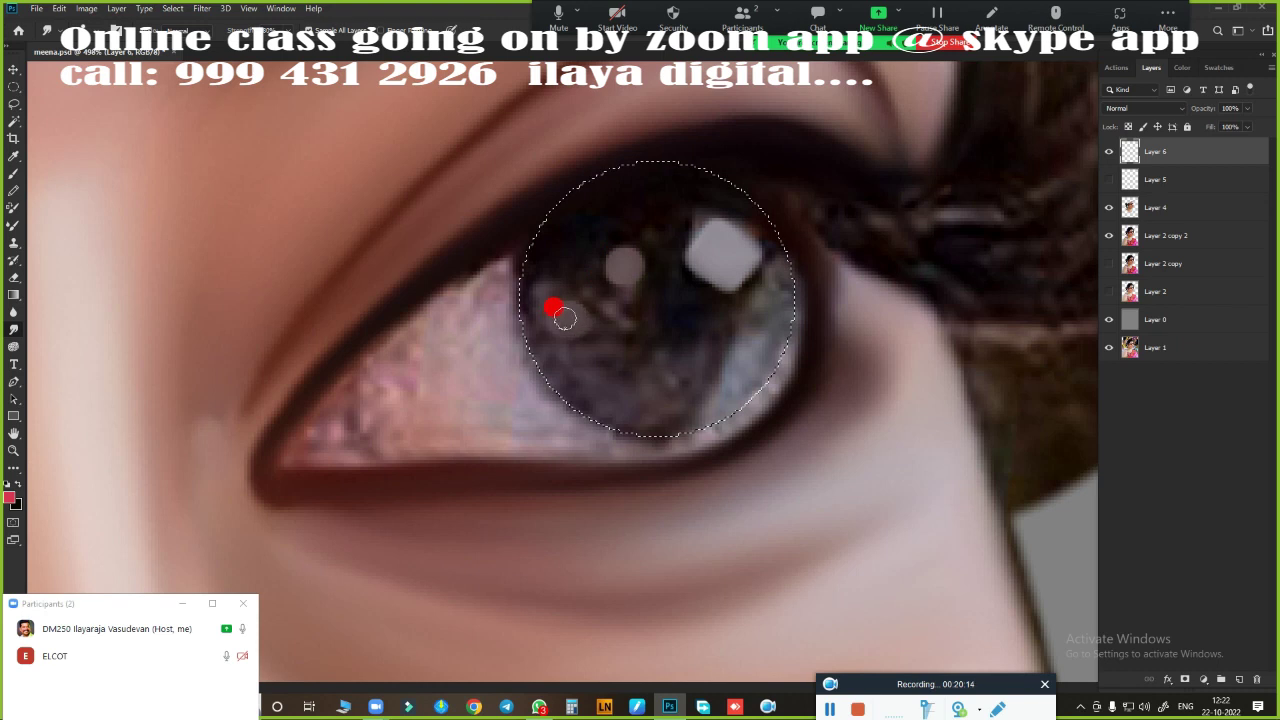
click(1108, 179)
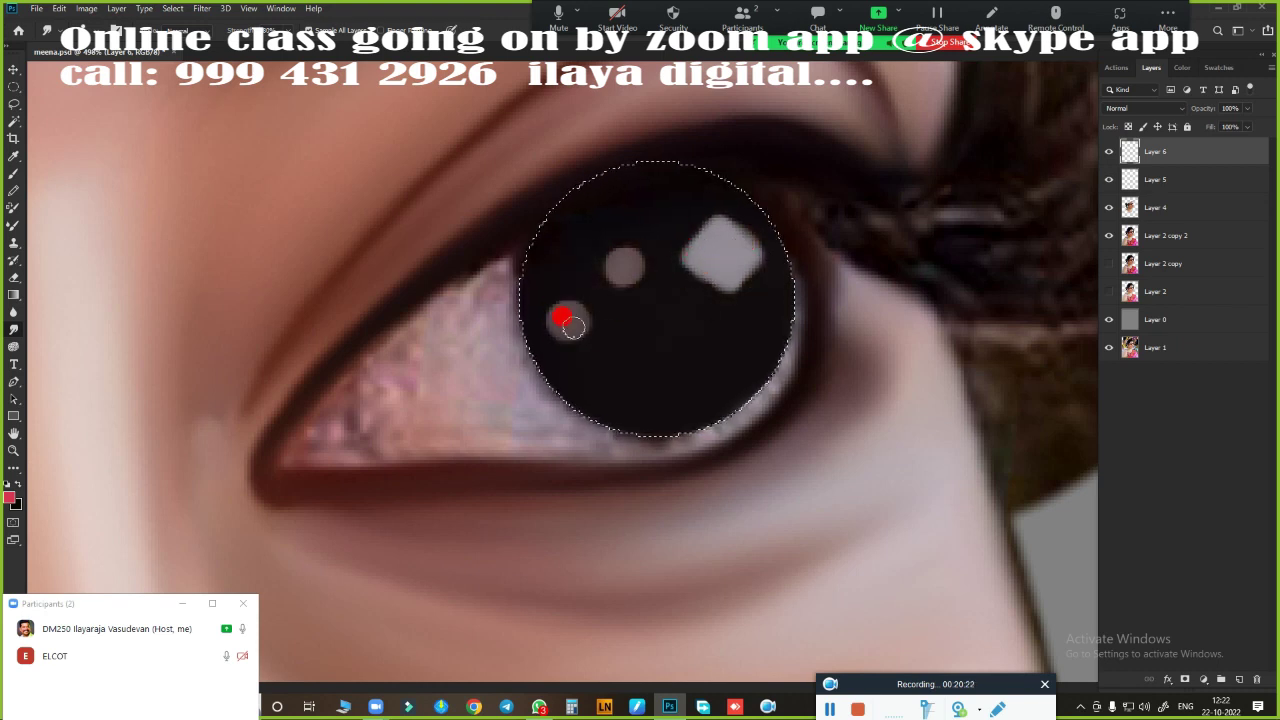
- Whiten the eye white around the iris until the pink specks are gone, then deselect
drag(720, 429, 738, 386)
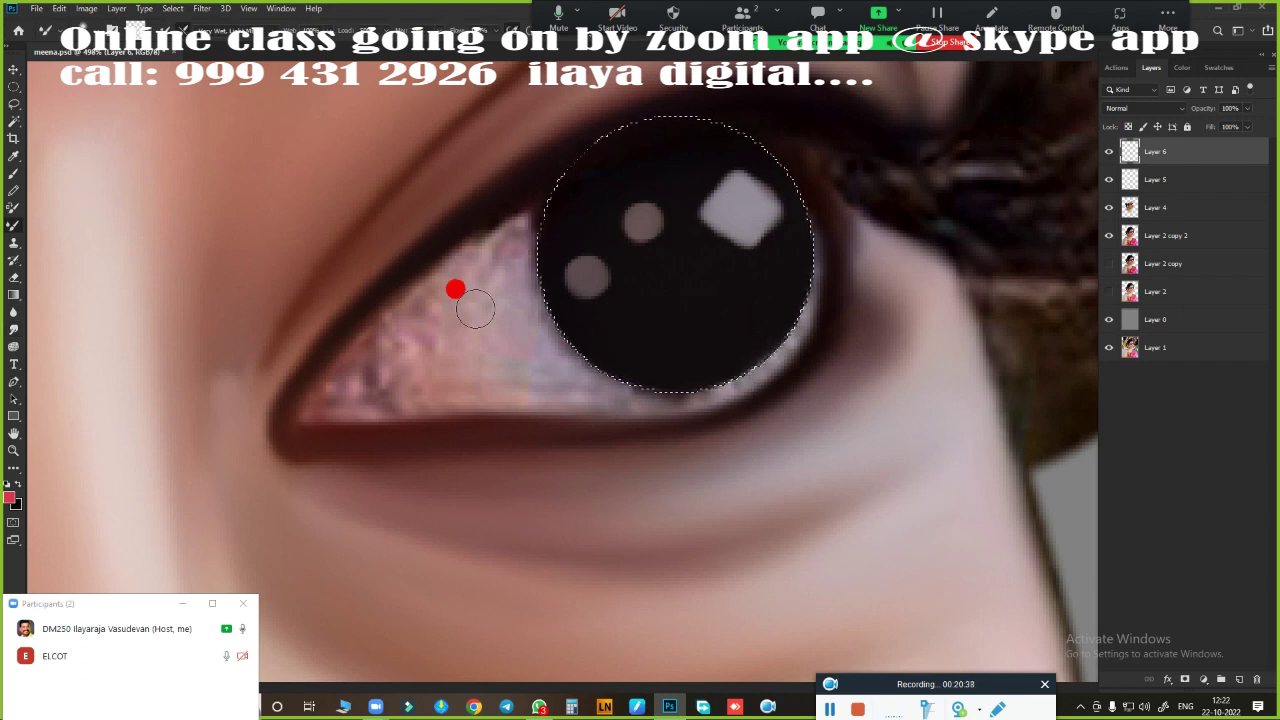
drag(500, 286, 530, 300)
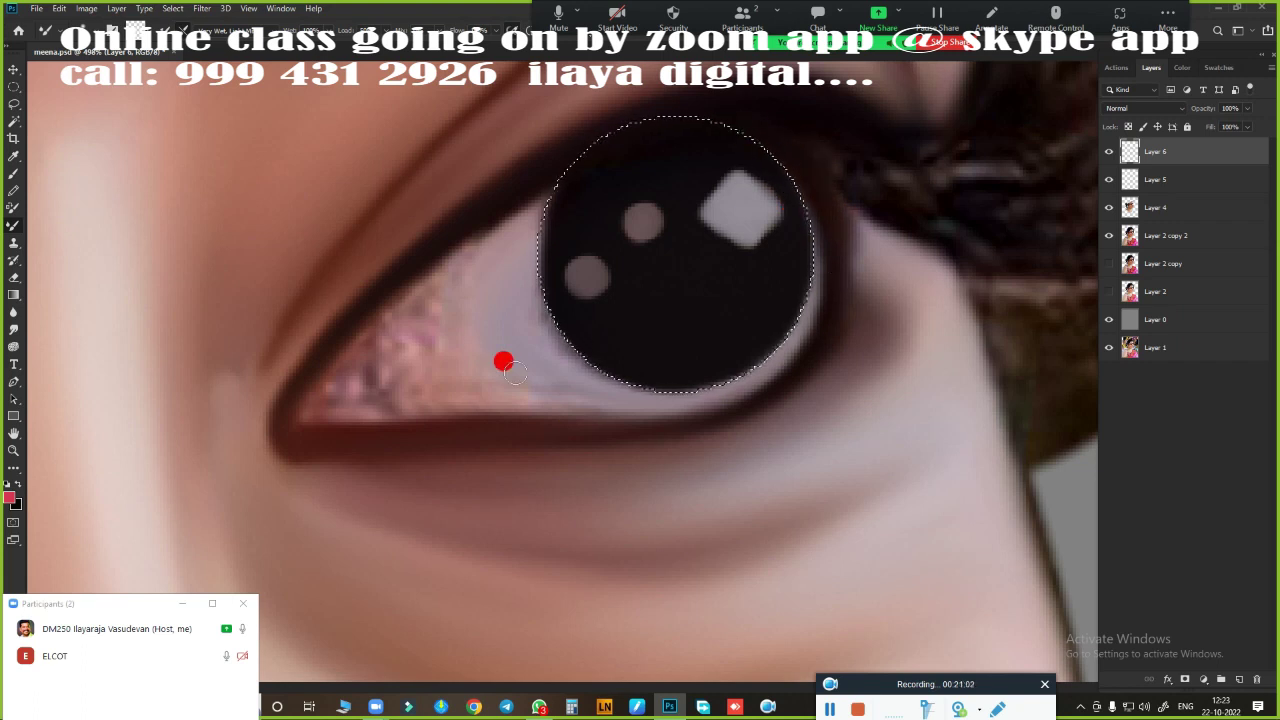
mouse_move(446, 283)
mouse_down()
mouse_move(391, 289)
mouse_move(554, 177)
mouse_move(374, 340)
mouse_move(387, 330)
mouse_move(574, 354)
mouse_up()
drag(460, 306, 666, 357)
key(ctrl+d)
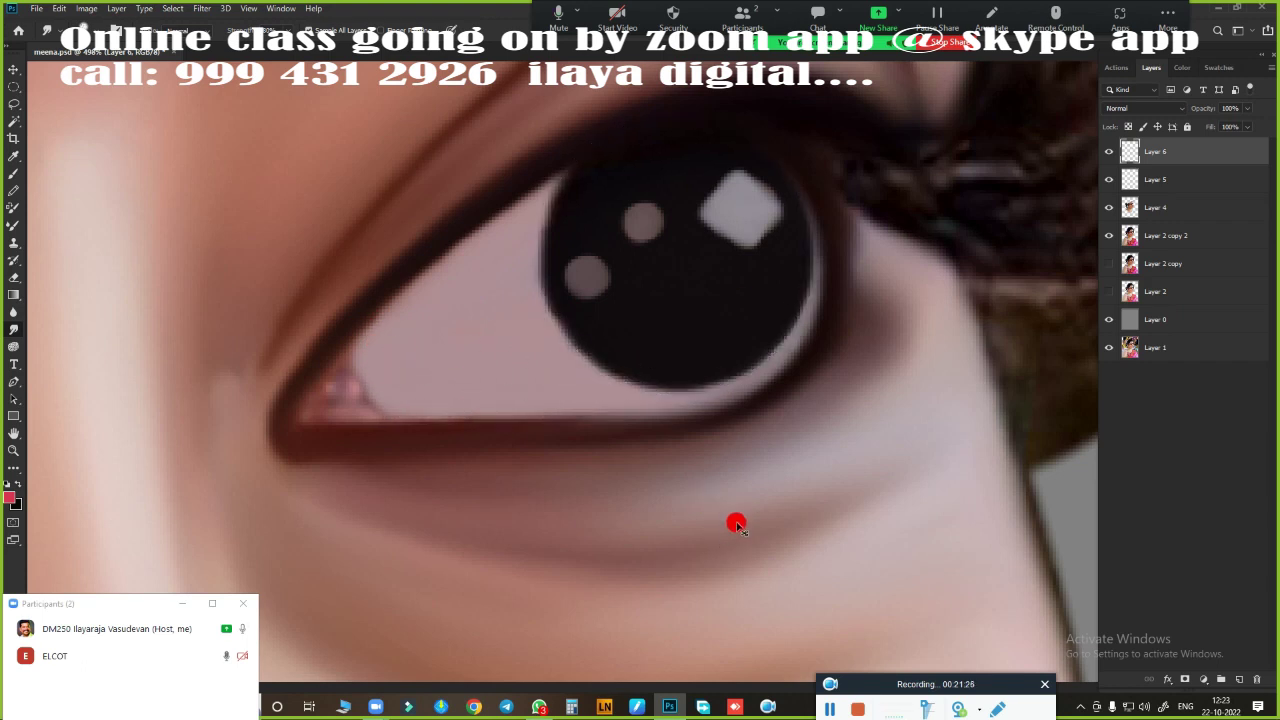
shift+click(1174, 207)
- Merge the painted eye layers with Ctrl+E and start a curved pen outline over the eye
key(ctrl+e)
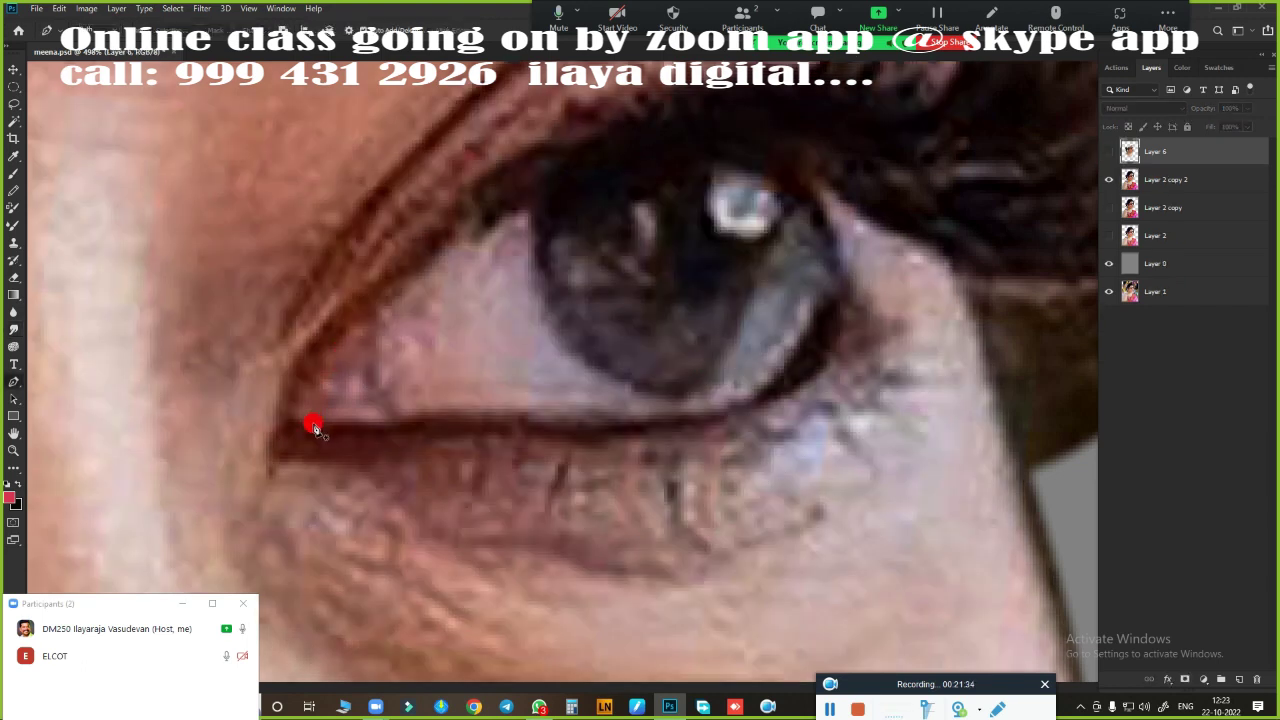
scroll(860, 258, down, 3)
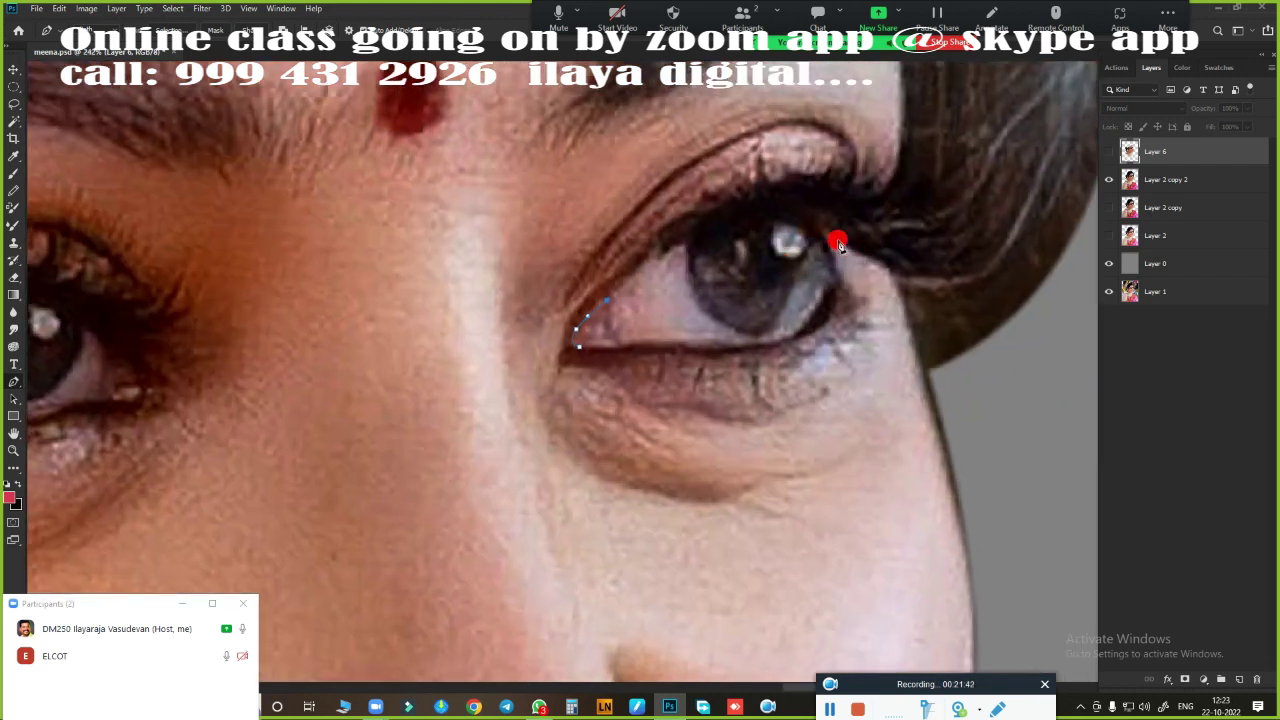
drag(836, 238, 926, 323)
mouse_move(760, 350)
mouse_down()
mouse_move(708, 371)
mouse_move(714, 383)
mouse_up()
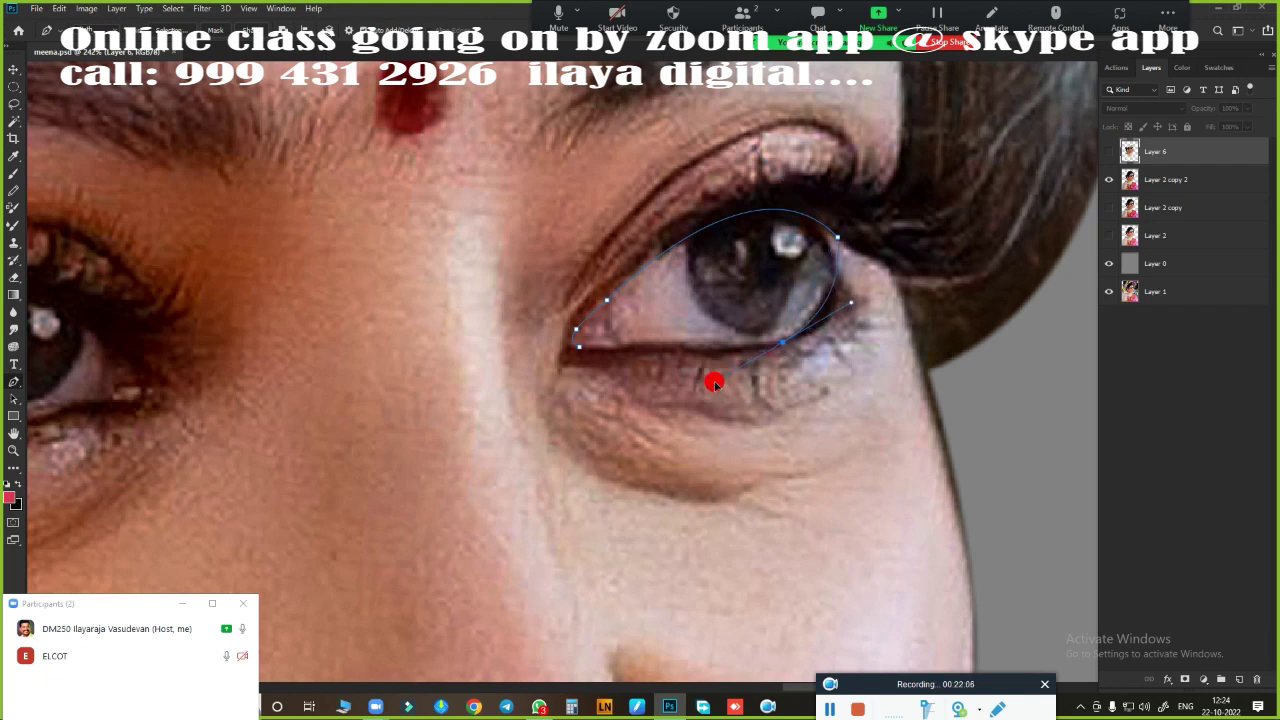
click(826, 300)
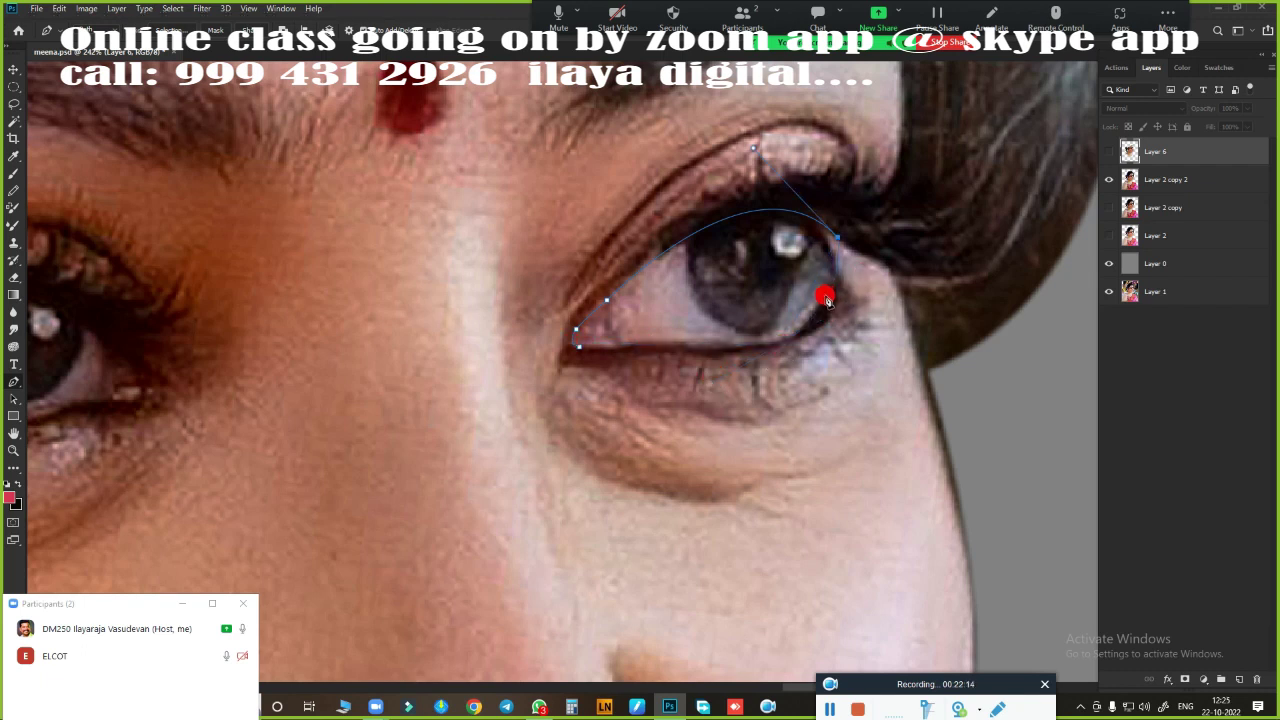
- Redraw the outer-corner and lower-lid anchors so the outline follows the eye
key(ctrl+z)
drag(832, 235, 912, 296)
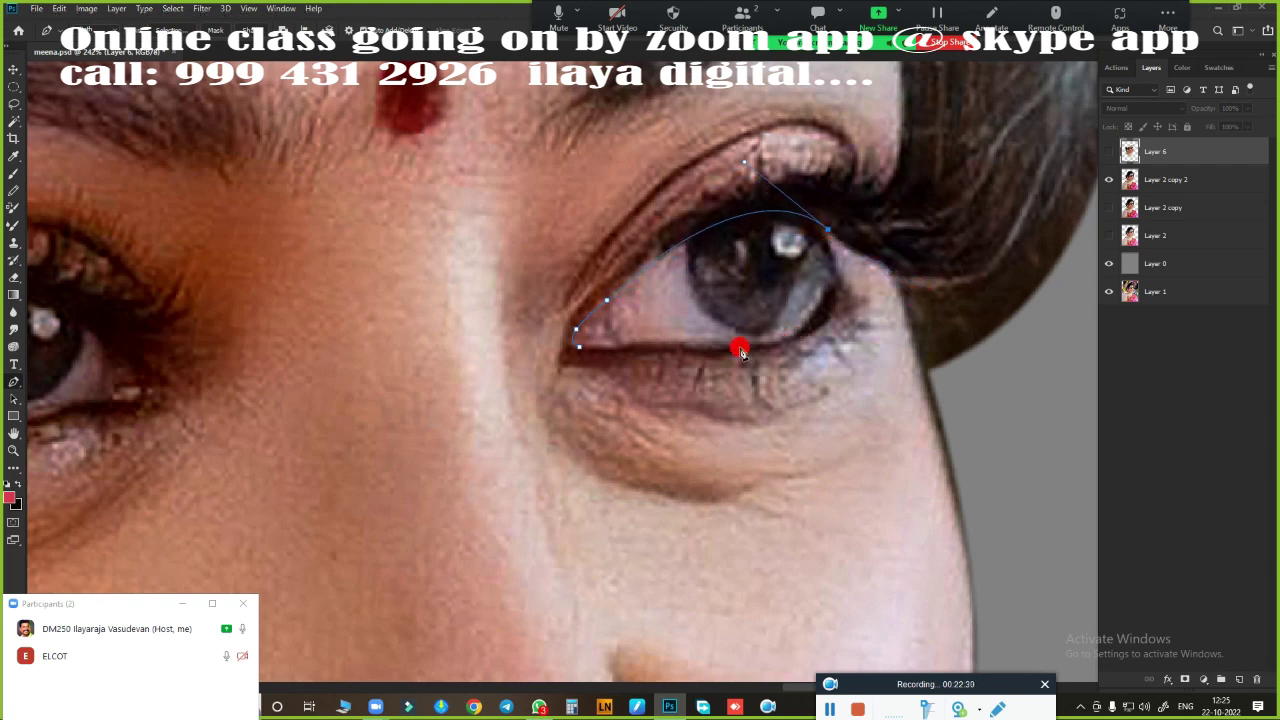
drag(741, 350, 627, 372)
key(ctrl+z)
drag(820, 296, 788, 342)
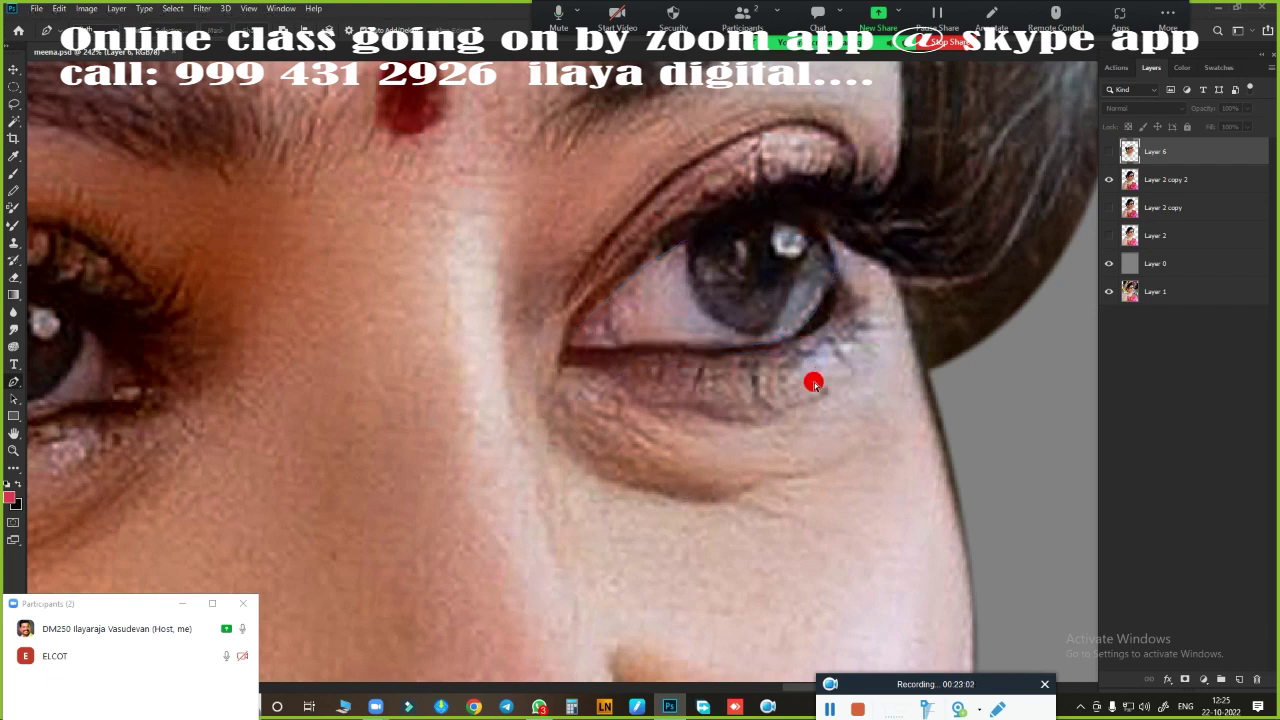
- Spot-heal the pink tint at the inner eye corner and feather the eye-shaped selection
key(j)
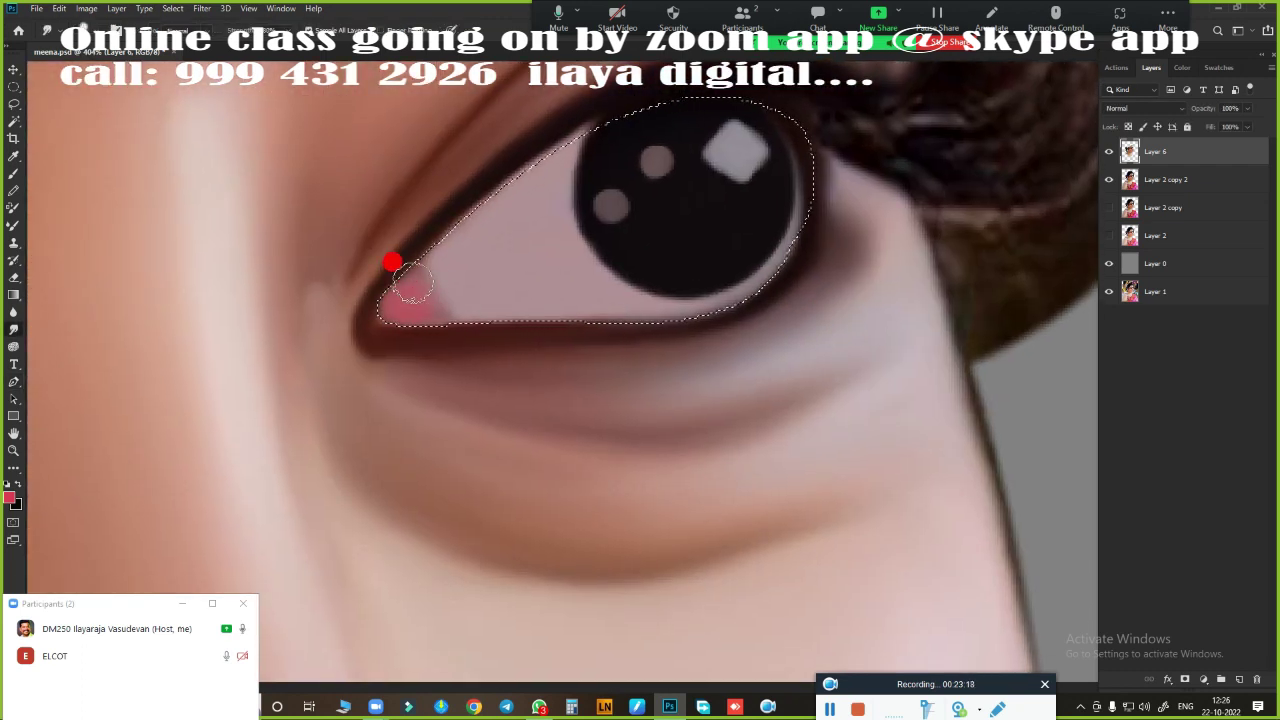
drag(440, 270, 672, 316)
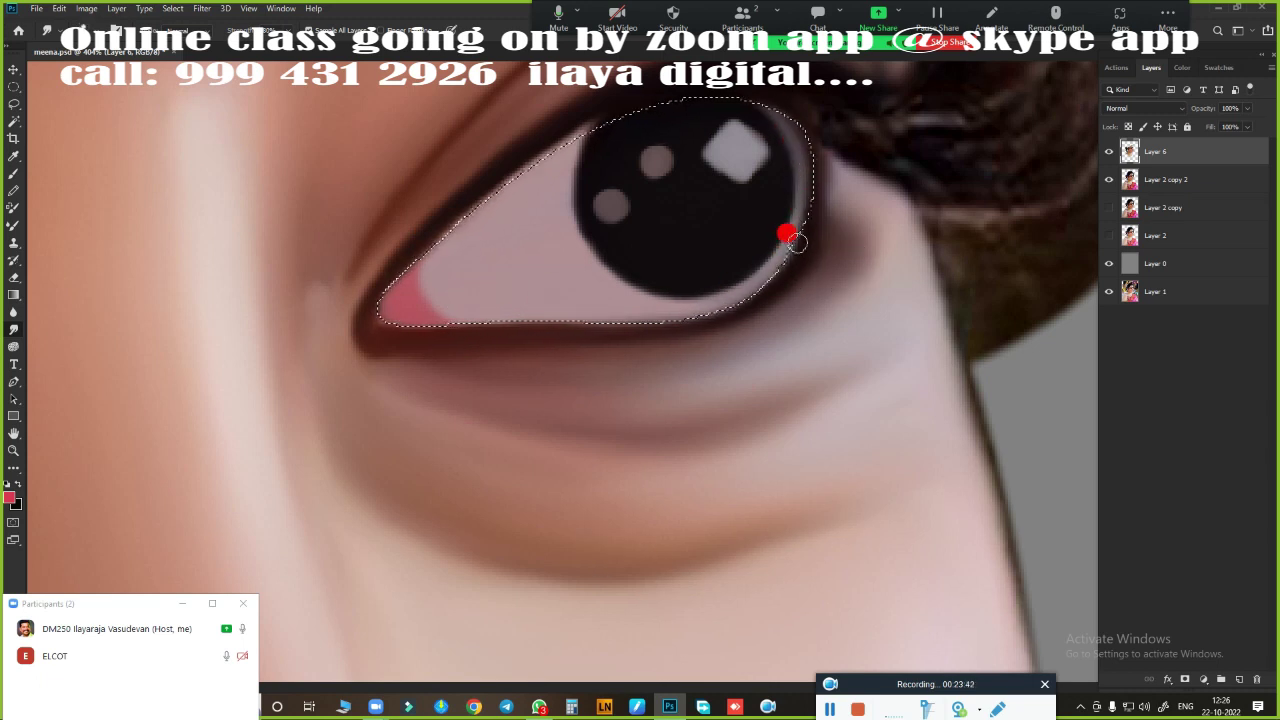
key(shift+F6)
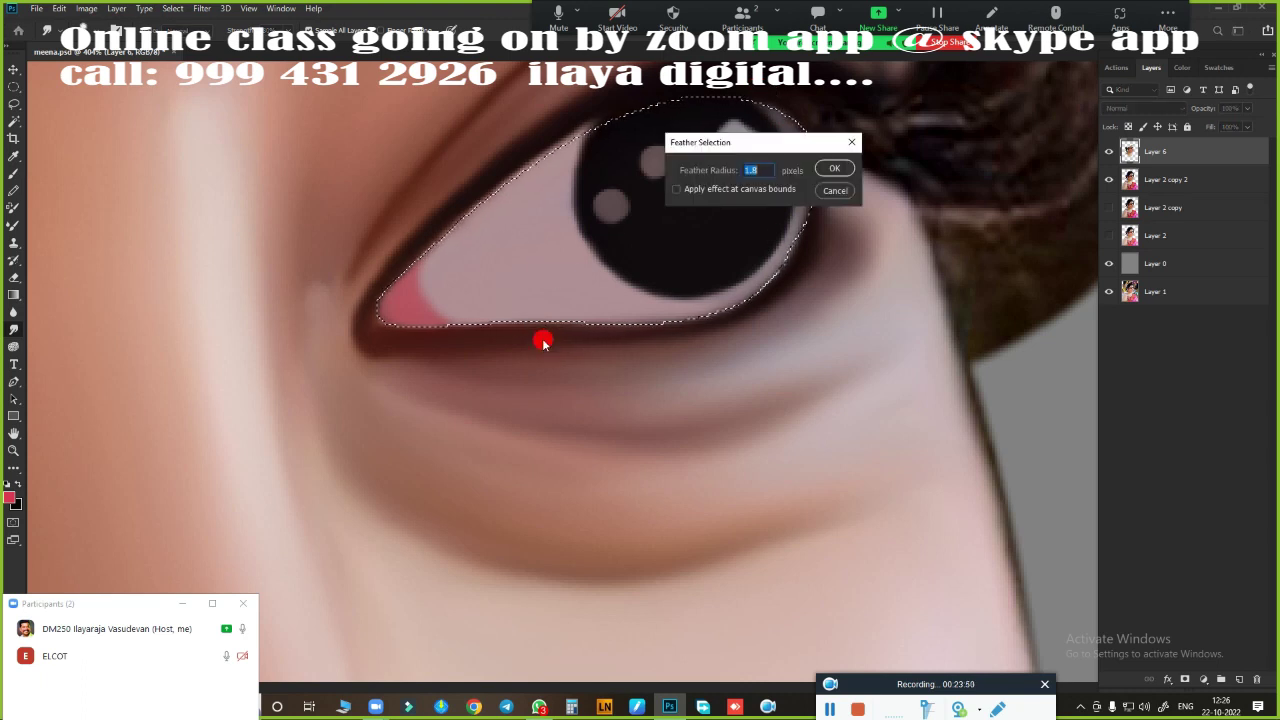
key(Return)
key(b)
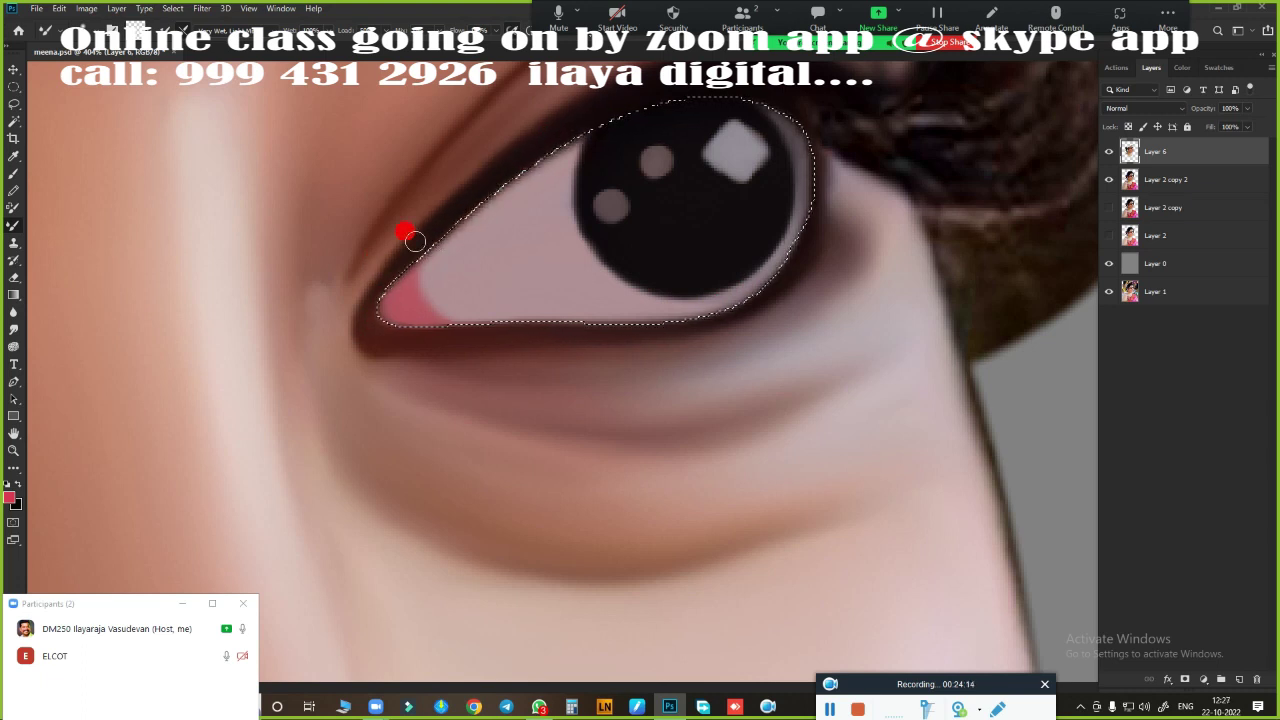
scroll(700, 330, down, 5)
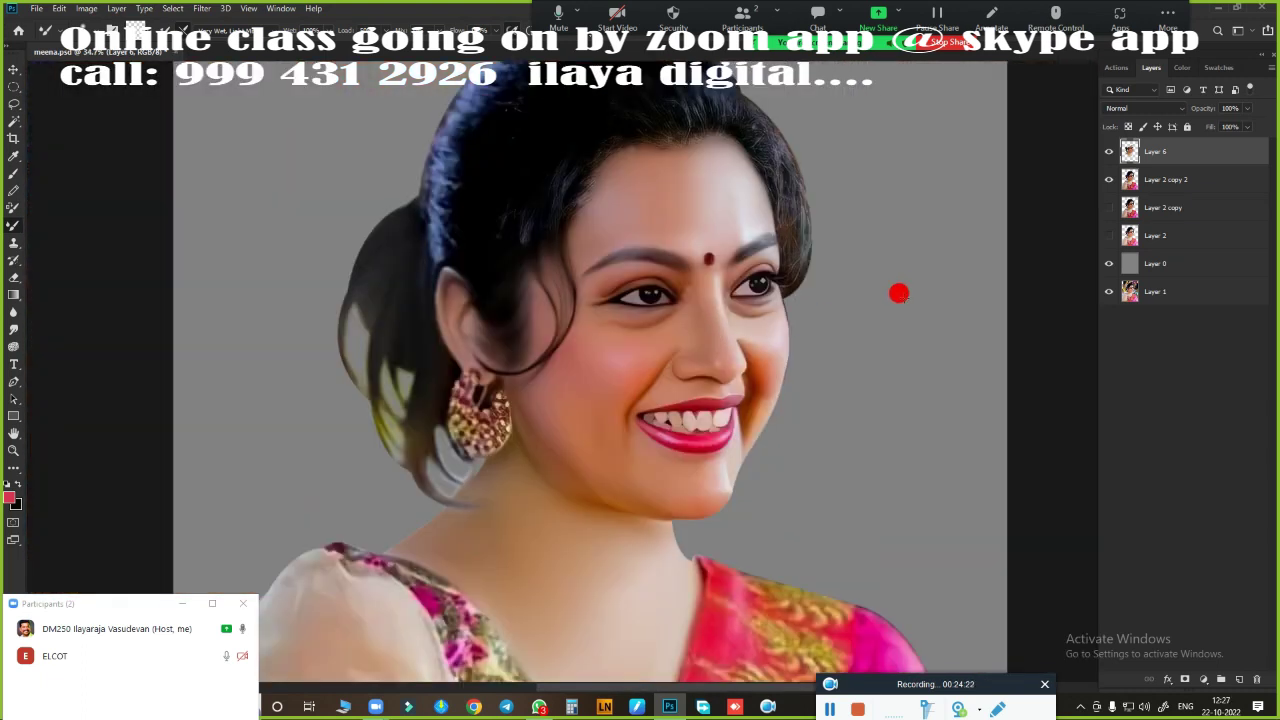
- Select the right iris with a circle and retouch inside it
scroll(834, 329, up, 2)
scroll(793, 344, up, 3)
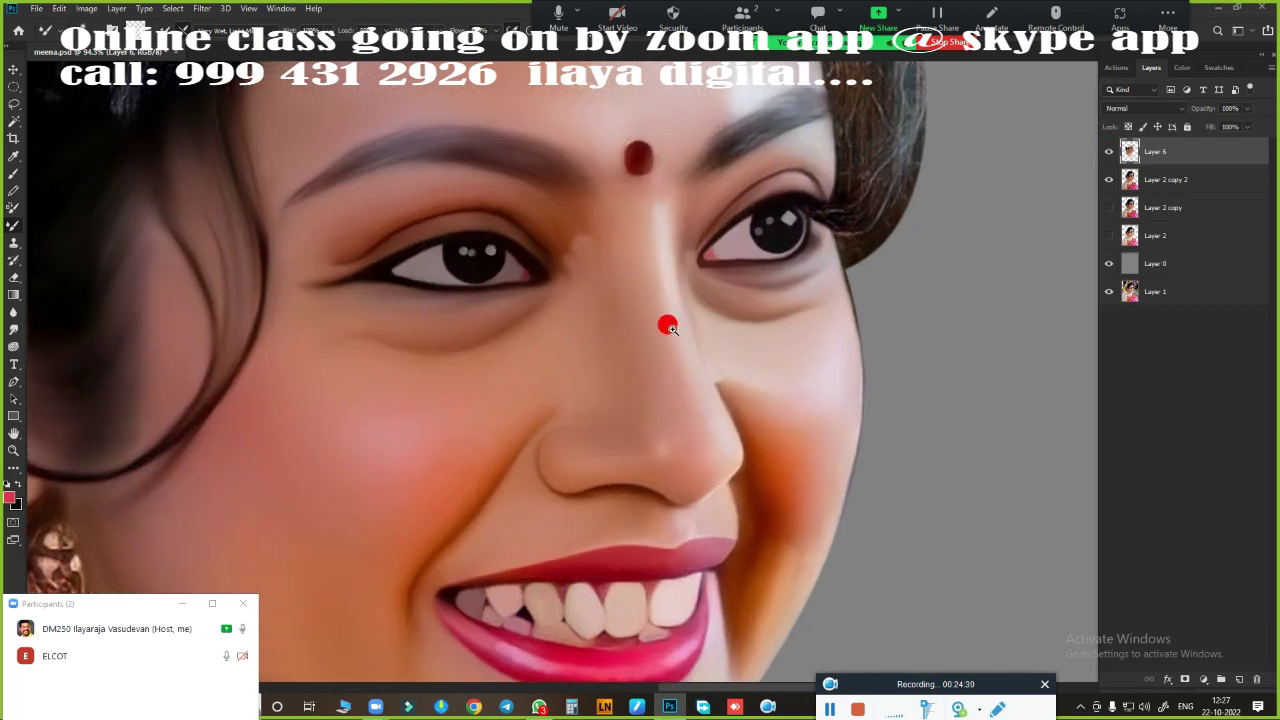
scroll(666, 320, up, 5)
drag(594, 268, 680, 355)
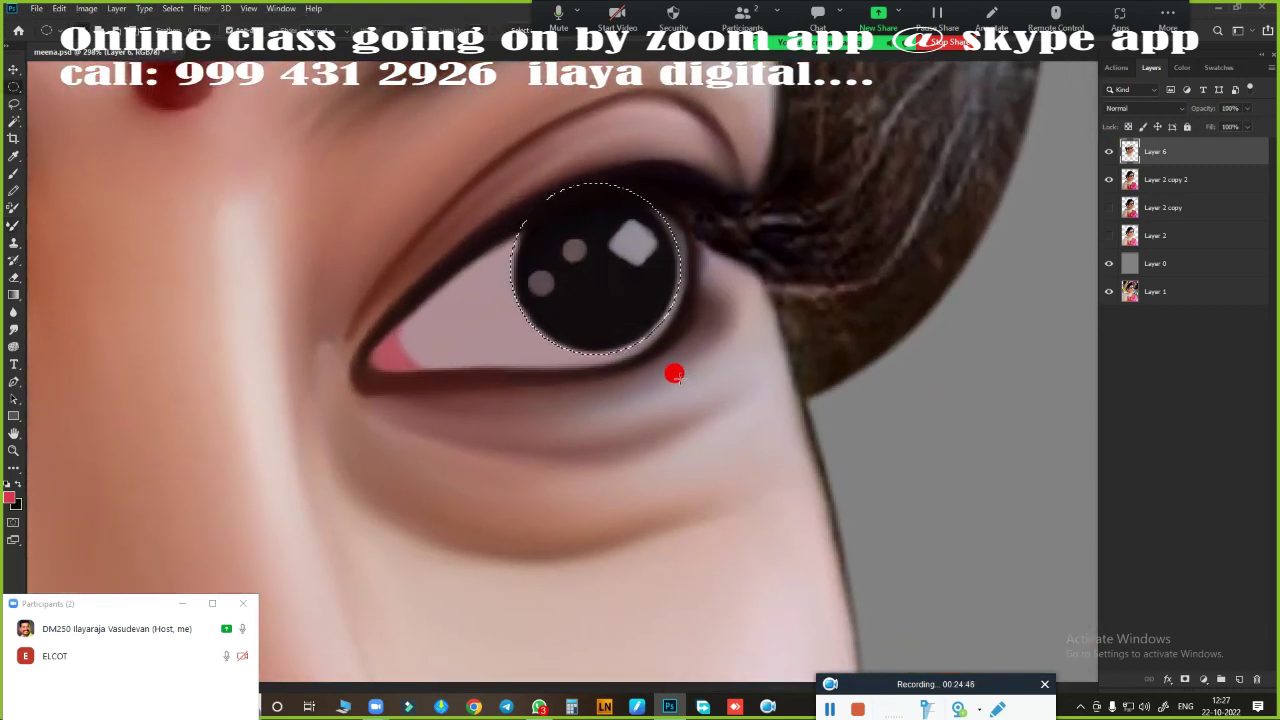
key(j)
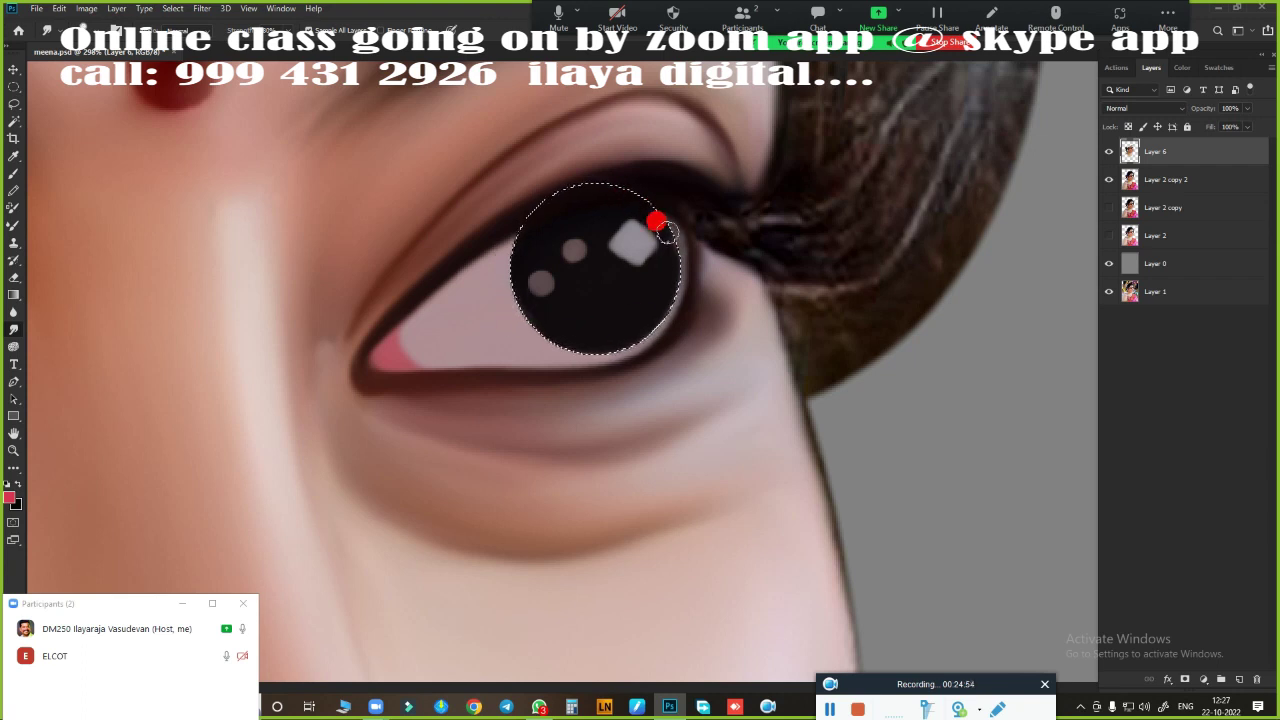
- Fit a circular selection to the left iris and retouch inside it
scroll(643, 395, down, 4)
scroll(706, 351, up, 1)
scroll(640, 209, up, 4)
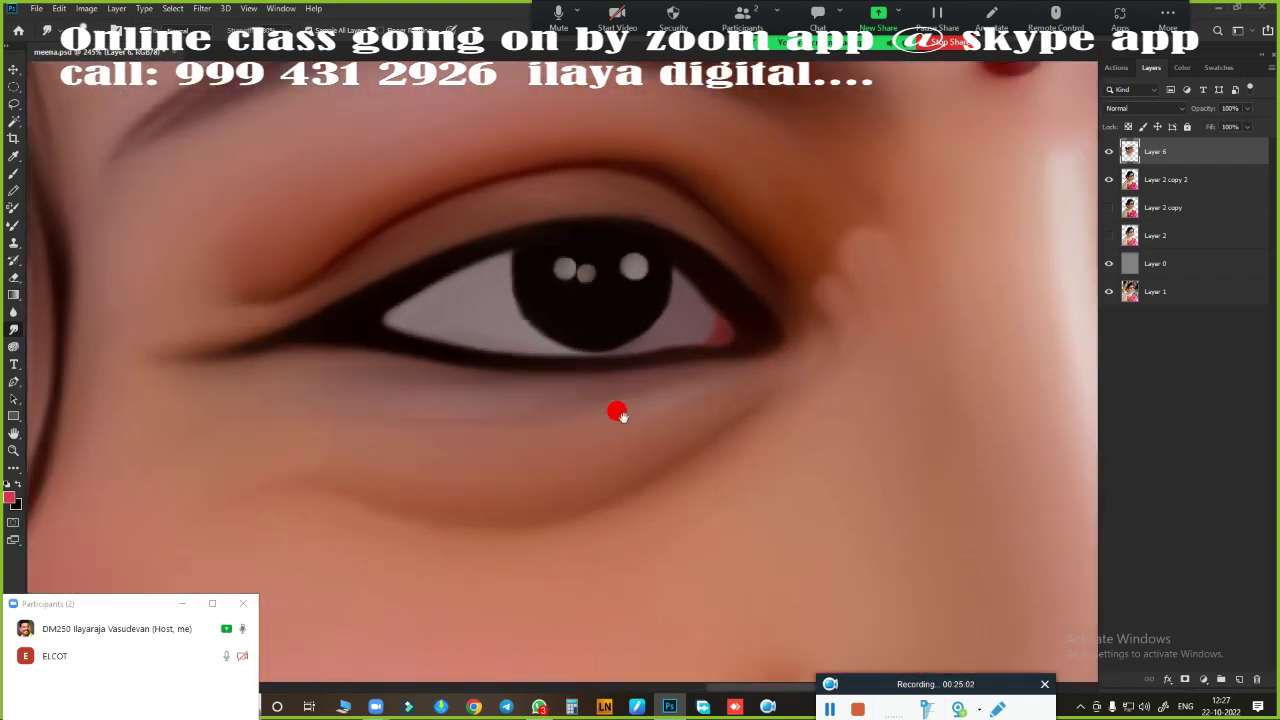
drag(628, 322, 638, 325)
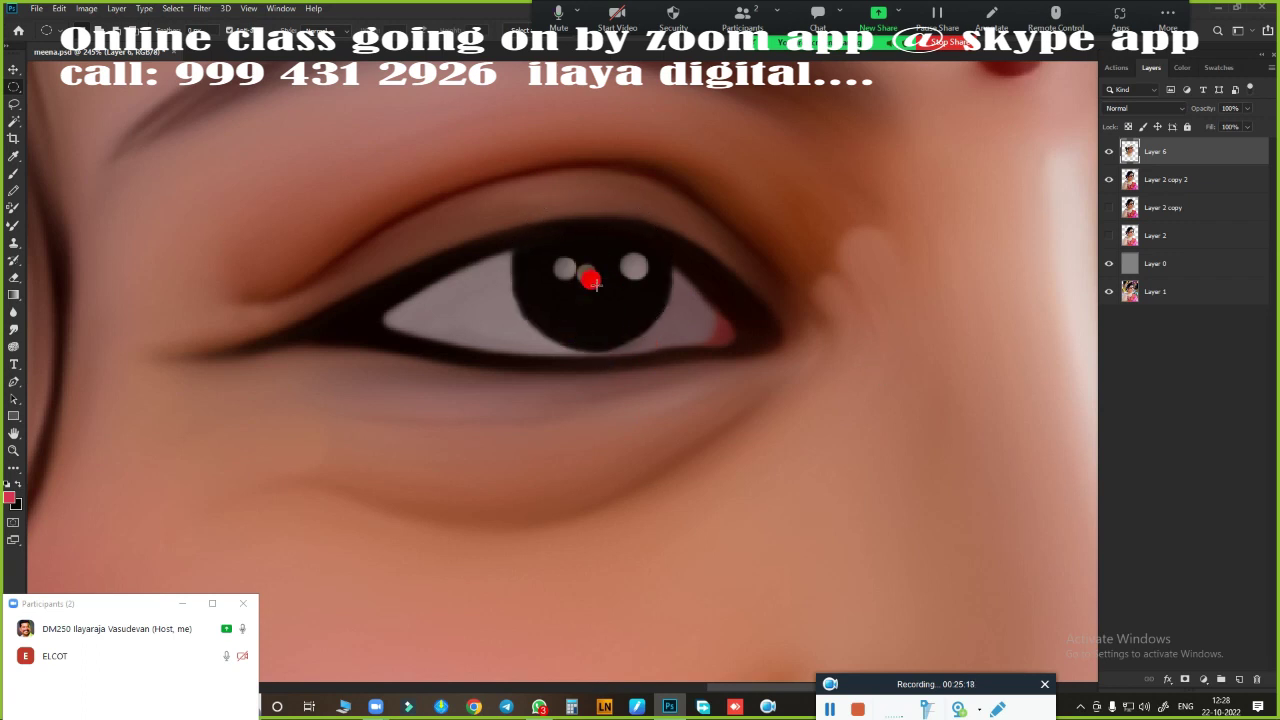
drag(593, 280, 645, 368)
key(j)
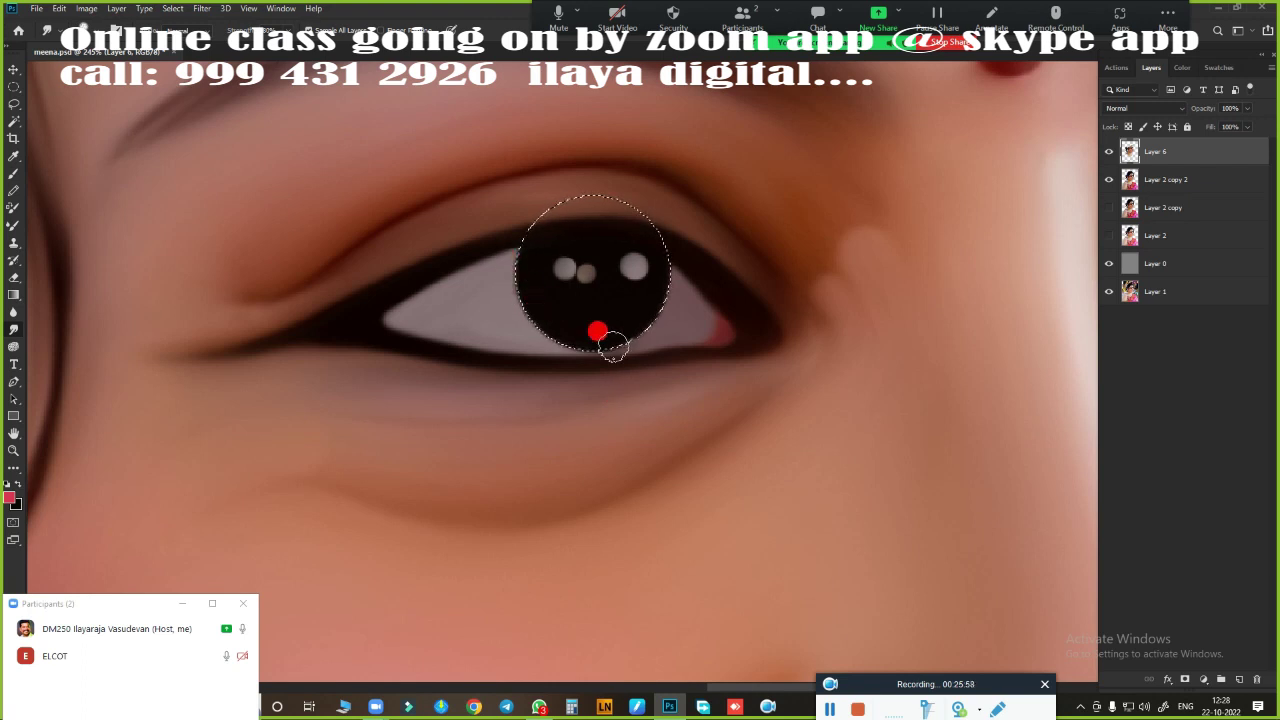
- Heal a skin spot beside the left eye's inner corner, then fit the whole face in view
key(ctrl+0)
scroll(700, 391, up, 5)
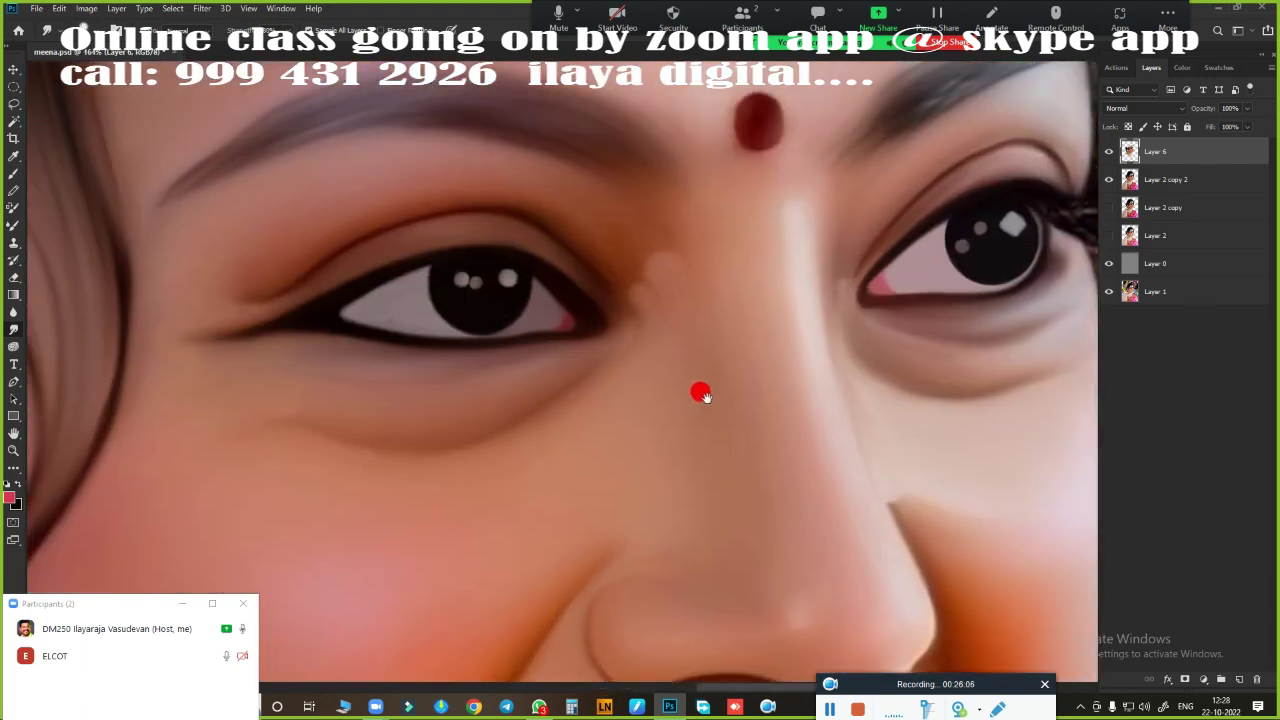
click(665, 278)
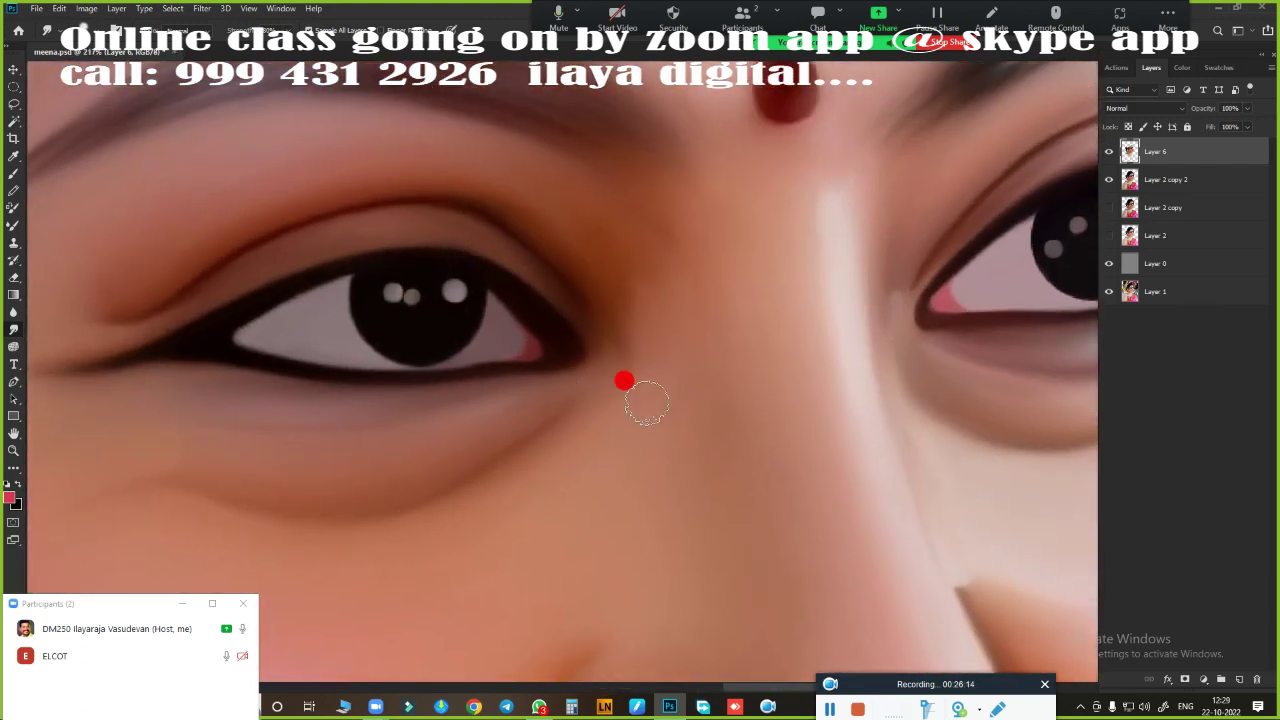
key(ctrl+0)
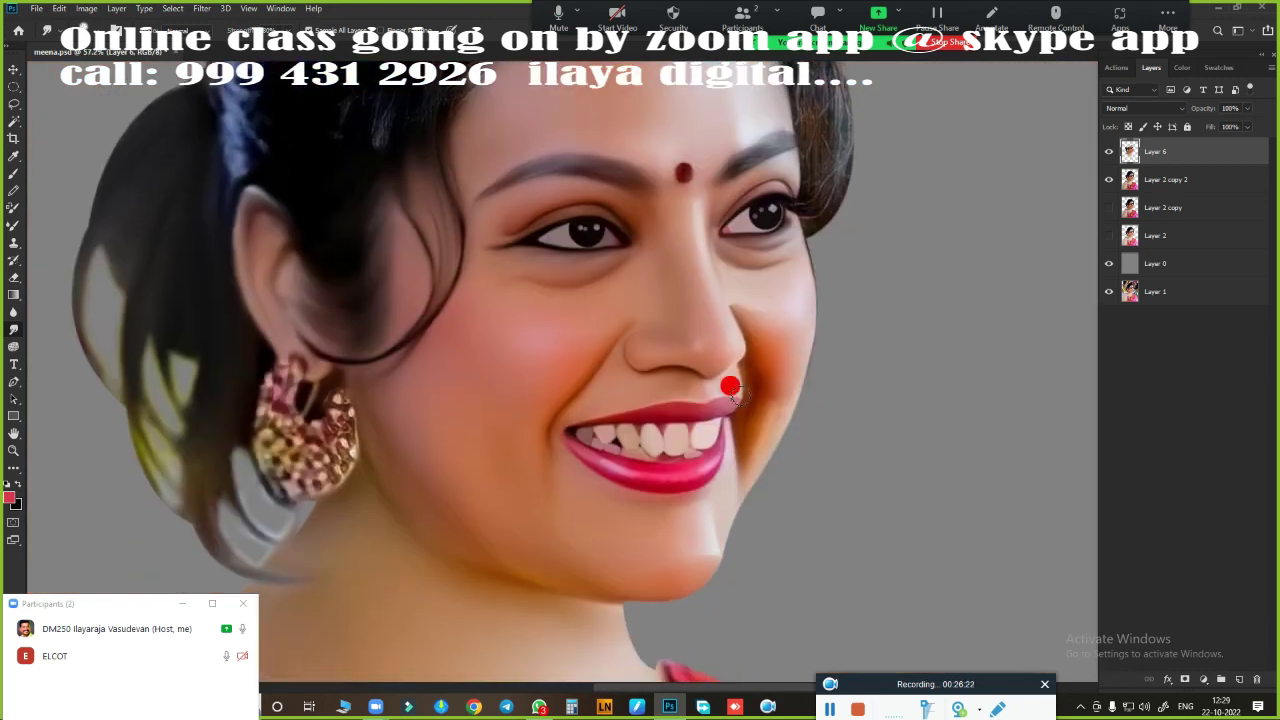
key(ctrl+0)
scroll(800, 323, up, 3)
scroll(406, 303, up, 2)
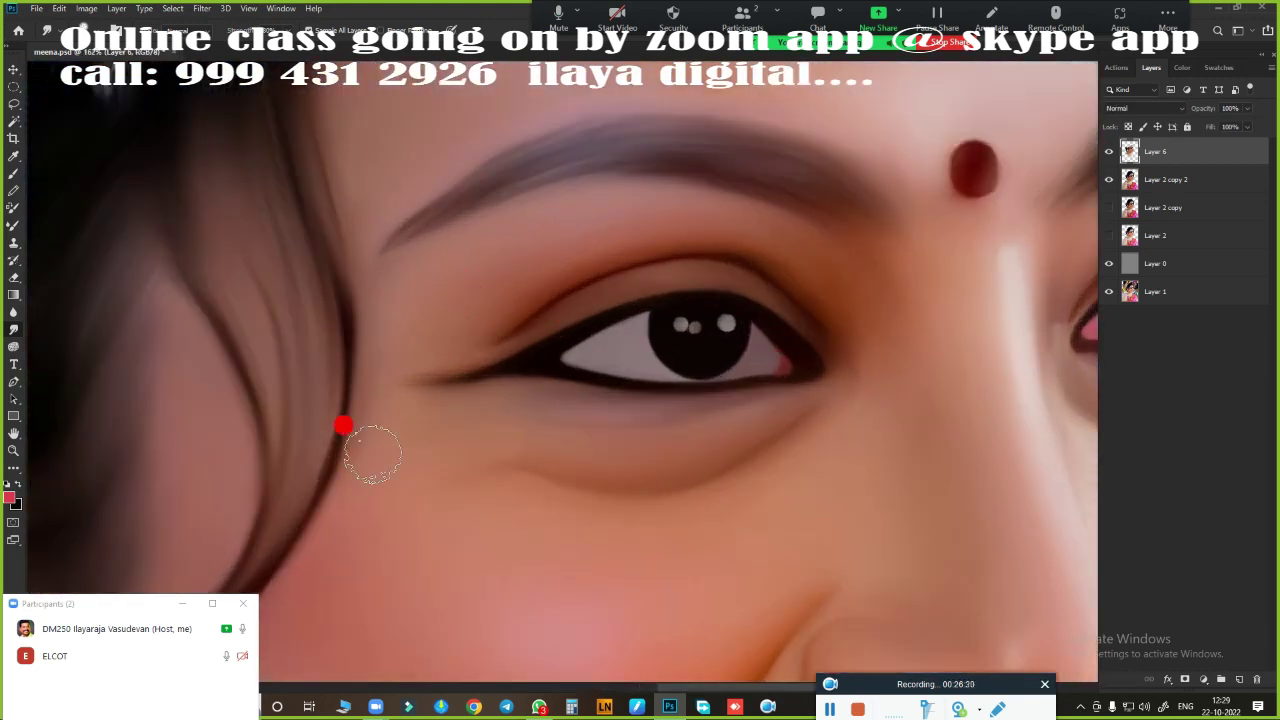
key(ctrl+0)
scroll(689, 374, up, 2)
scroll(461, 350, up, 2)
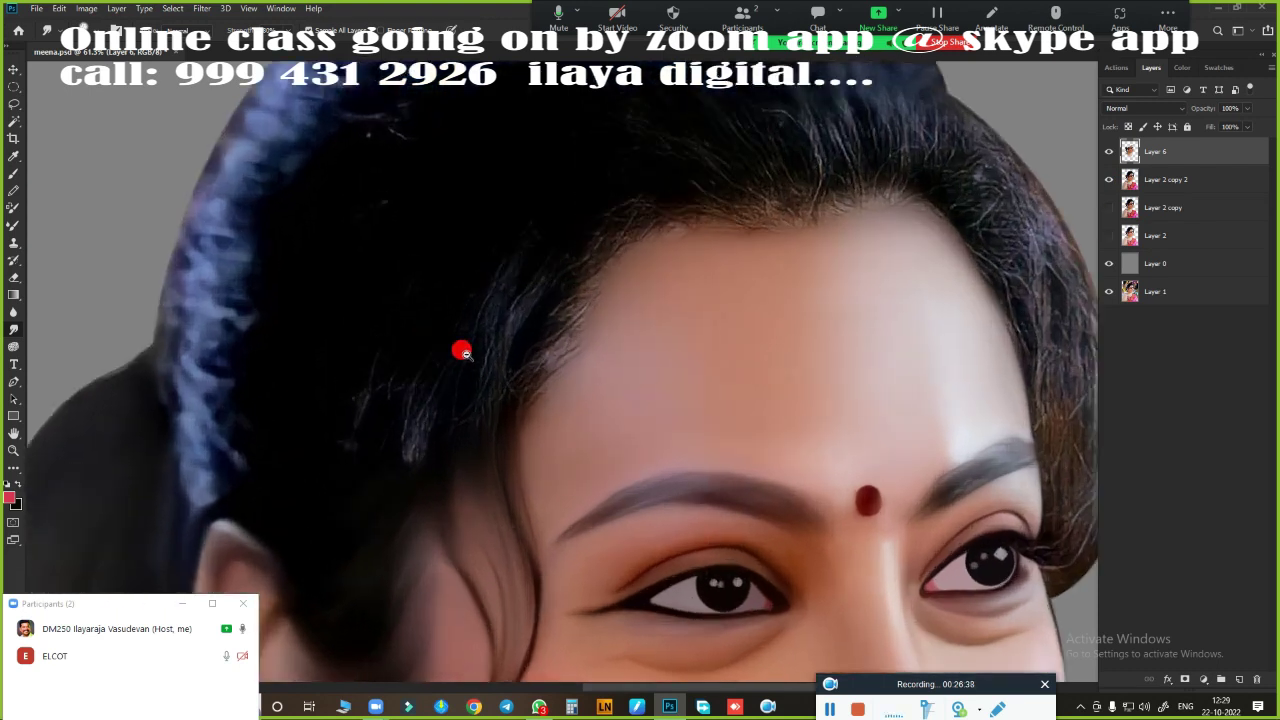
key(ctrl+0)
- Smudge bluish streaks across the hair top, upper left, and along its outer edge
scroll(517, 346, up, 2)
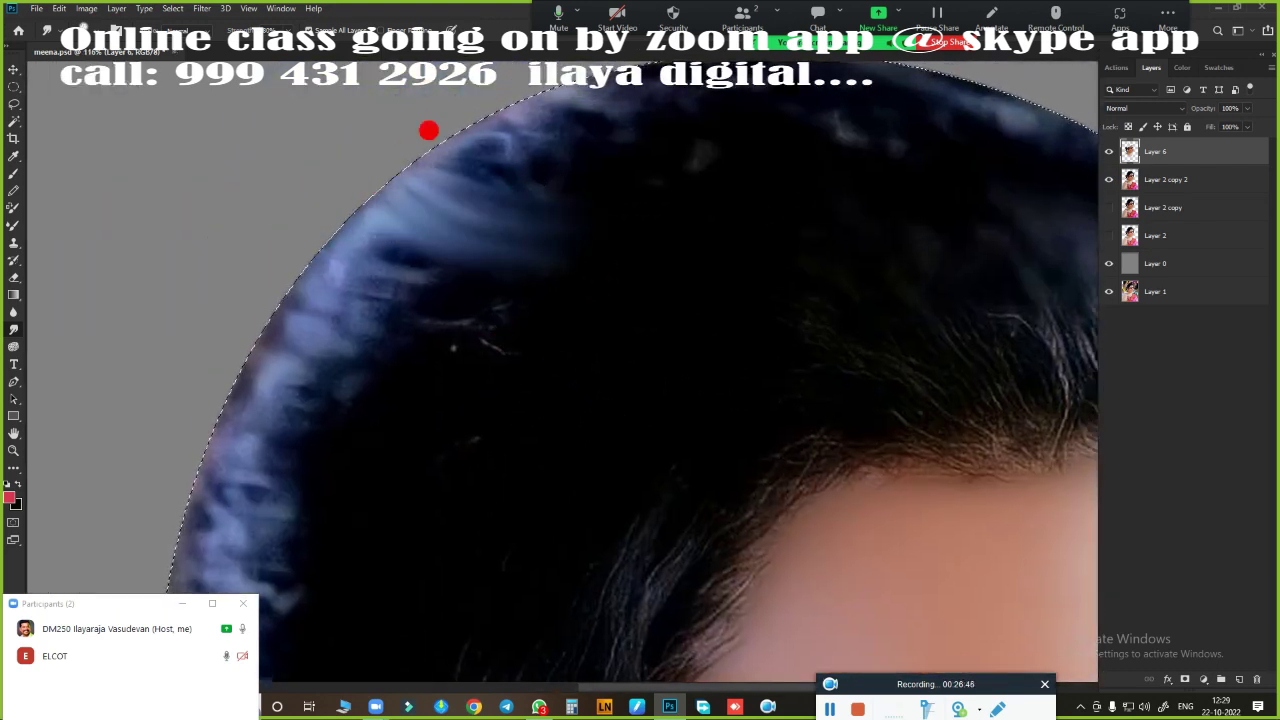
mouse_move(455, 156)
mouse_down()
mouse_move(714, 157)
mouse_move(580, 126)
mouse_move(373, 172)
mouse_move(565, 283)
mouse_move(484, 383)
mouse_move(494, 271)
mouse_move(534, 191)
mouse_move(410, 243)
mouse_up()
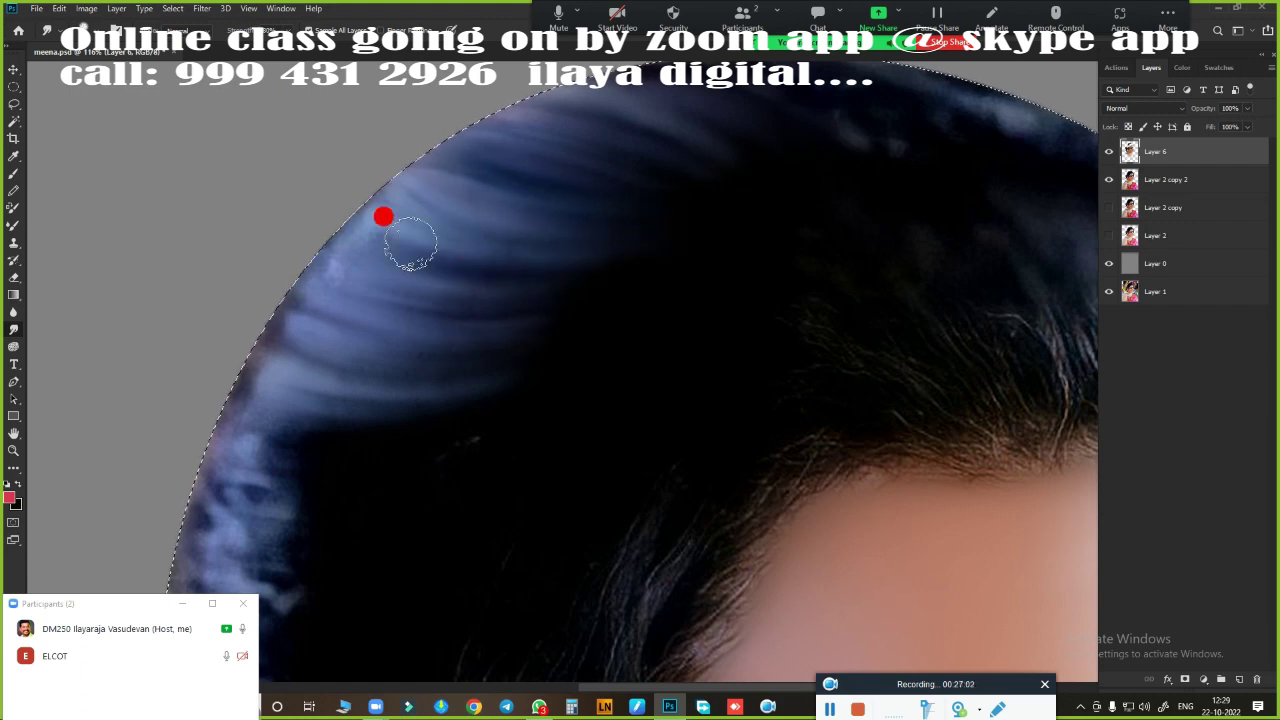
scroll(569, 386, up, 1)
mouse_move(540, 377)
mouse_down()
mouse_move(414, 500)
mouse_move(354, 380)
mouse_move(614, 264)
mouse_up()
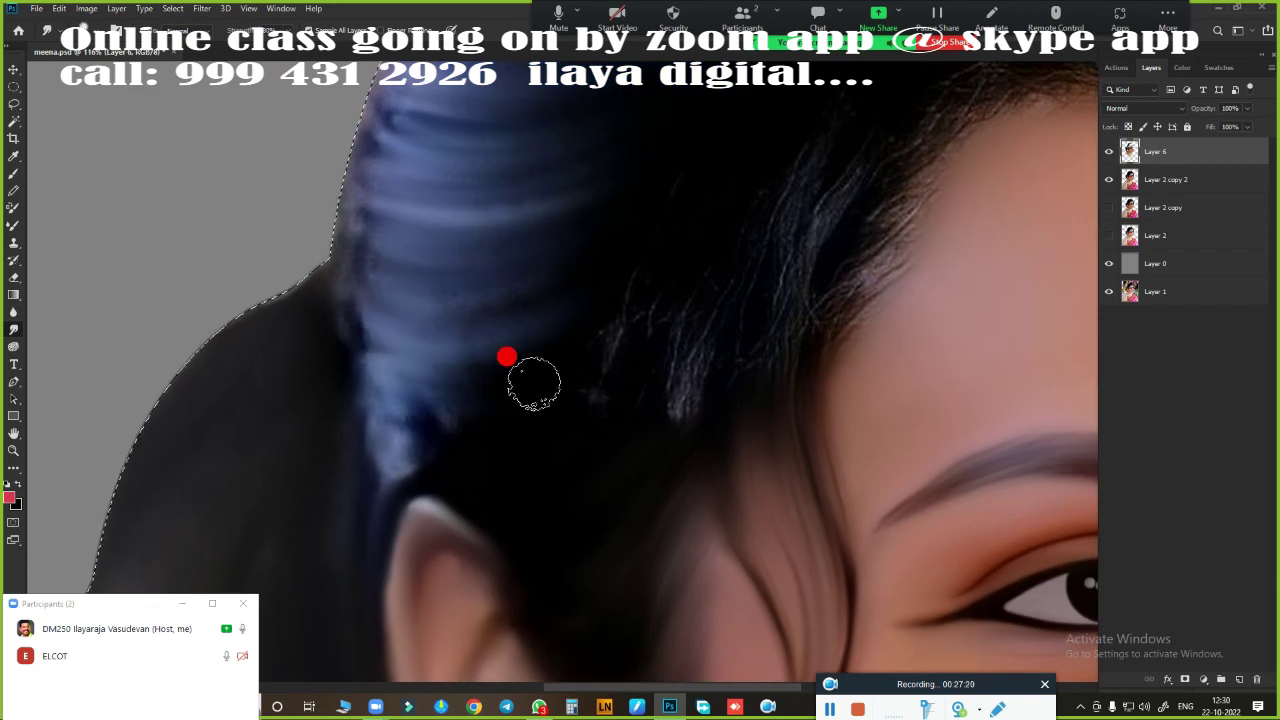
mouse_move(529, 374)
mouse_down()
mouse_move(394, 420)
mouse_move(594, 369)
mouse_move(345, 285)
mouse_up()
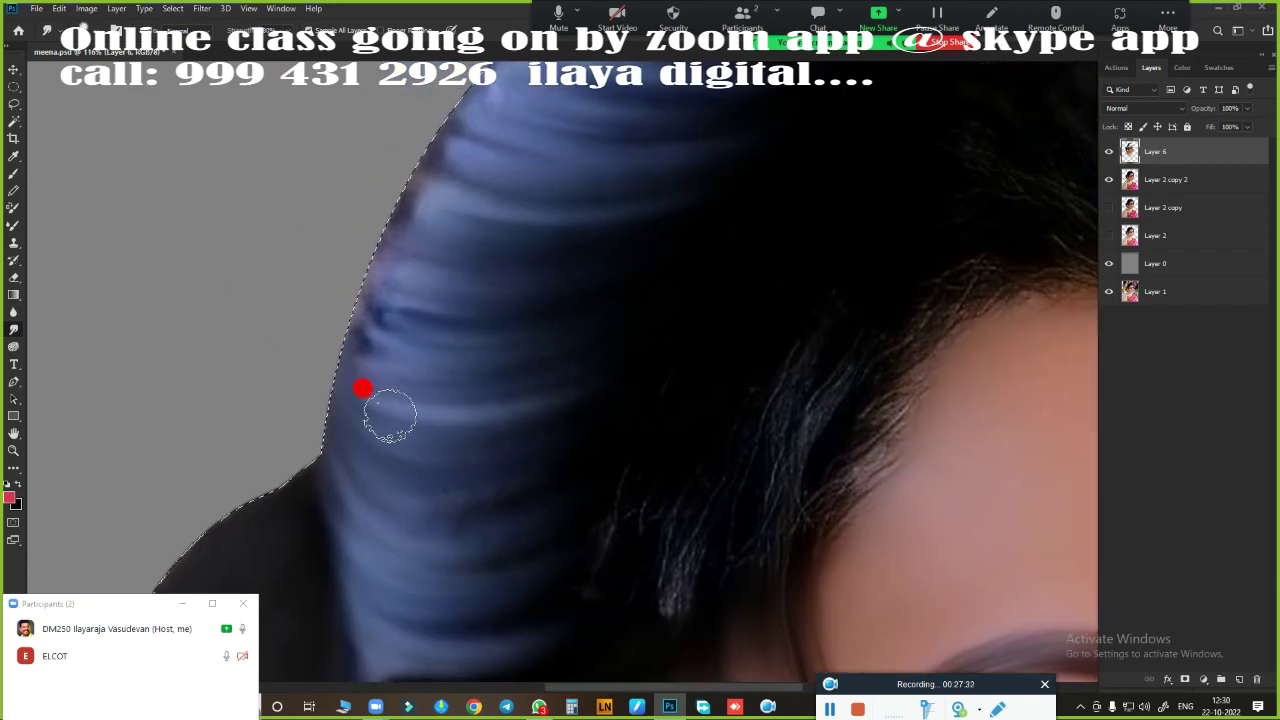
mouse_move(363, 386)
mouse_down()
mouse_move(374, 143)
mouse_move(559, 325)
mouse_up()
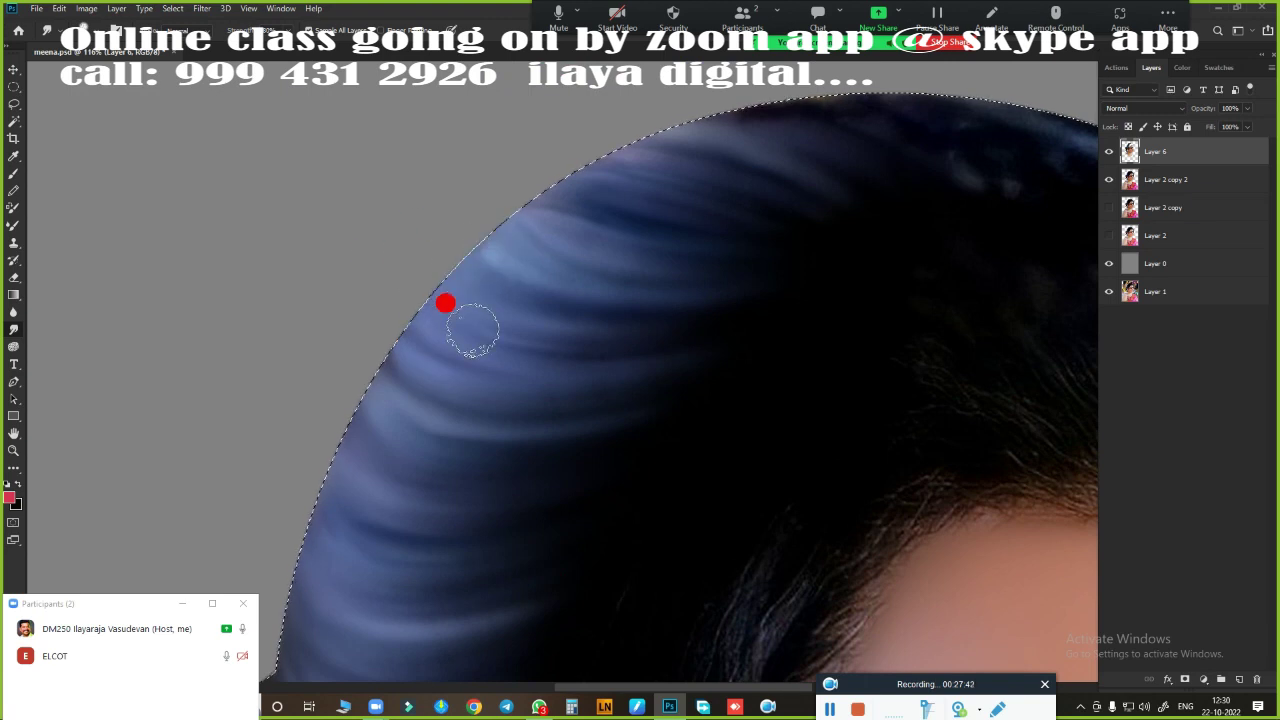
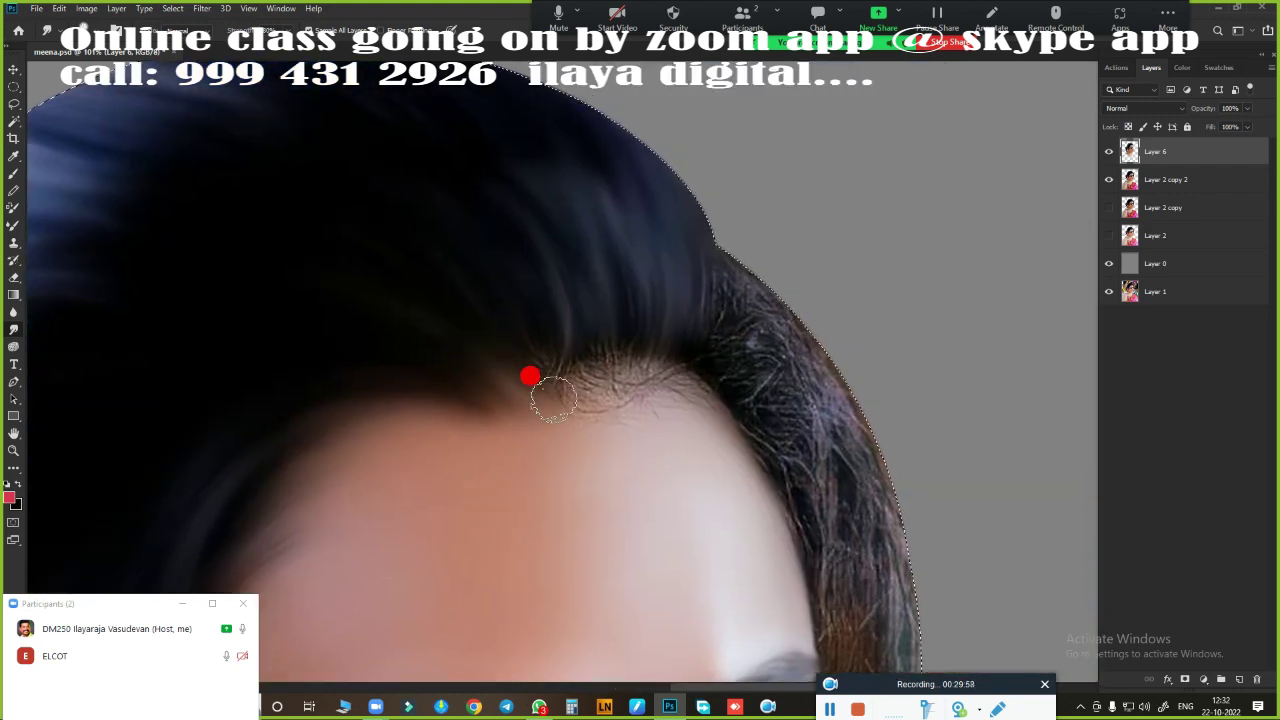
- Smudge the stray hairline strands into skin and hair, and soften the lashes at the outer eye corner
drag(611, 375, 578, 443)
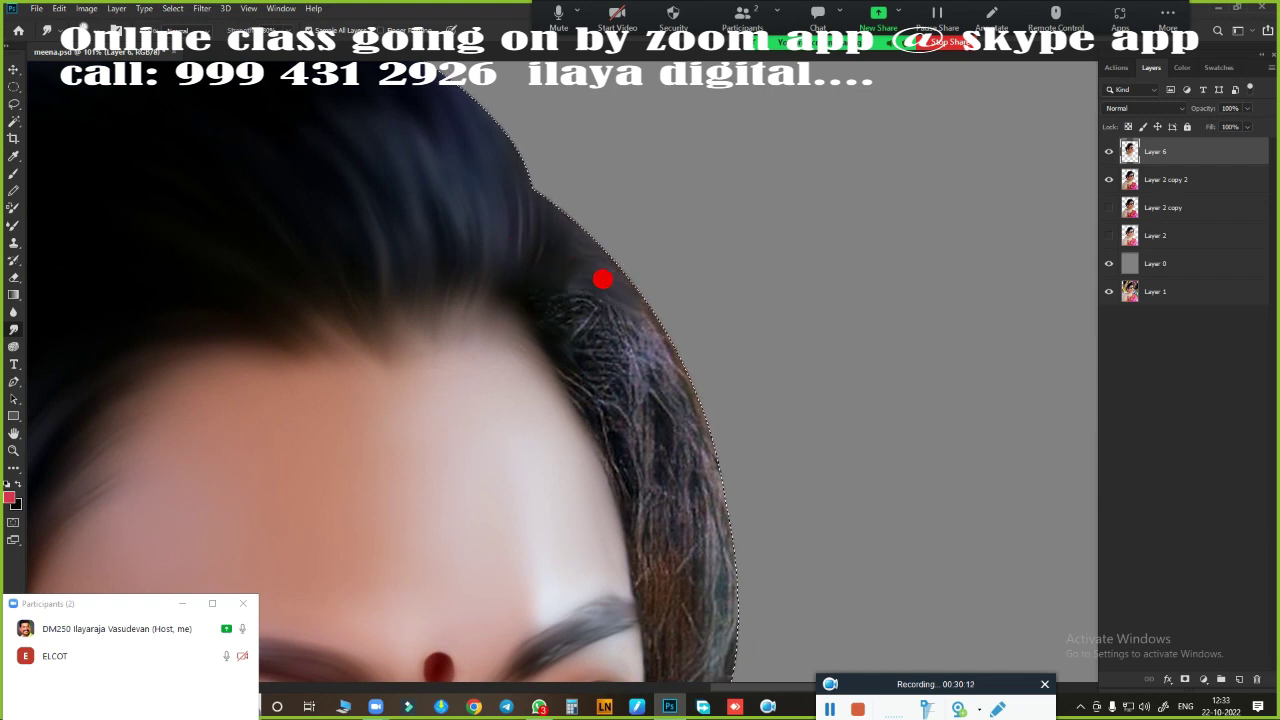
drag(622, 303, 664, 522)
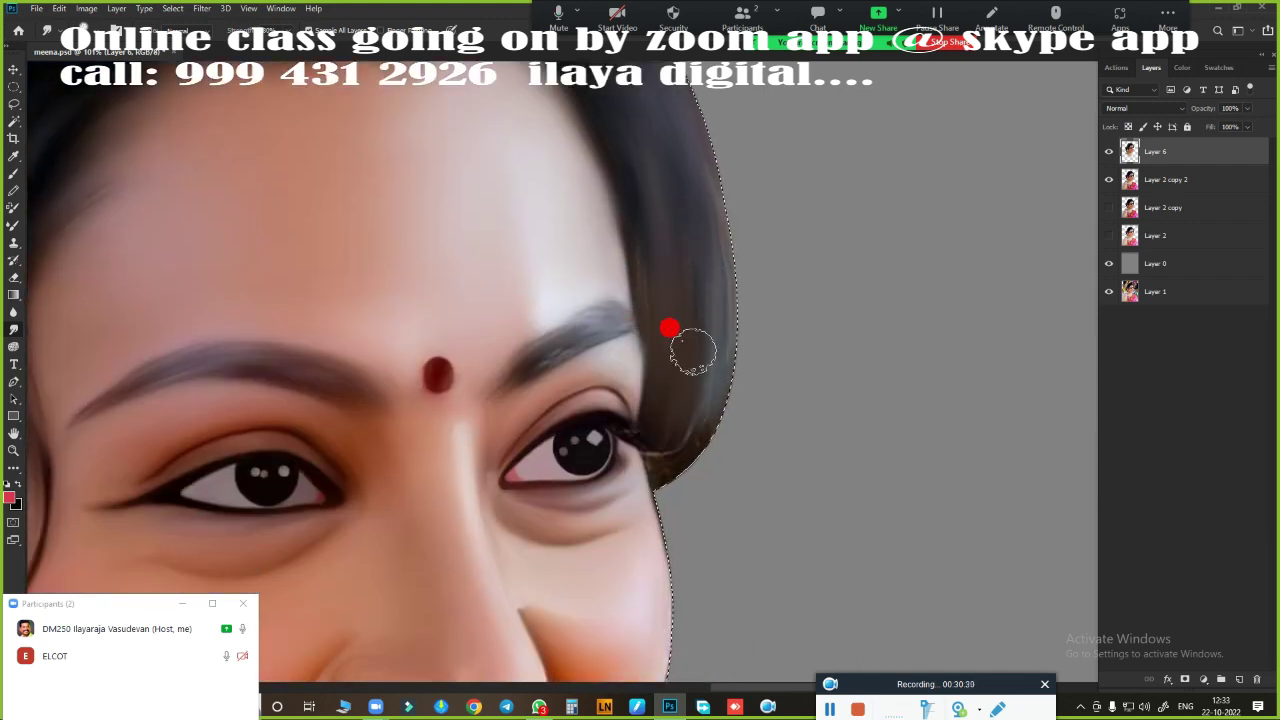
scroll(657, 422, up, 5)
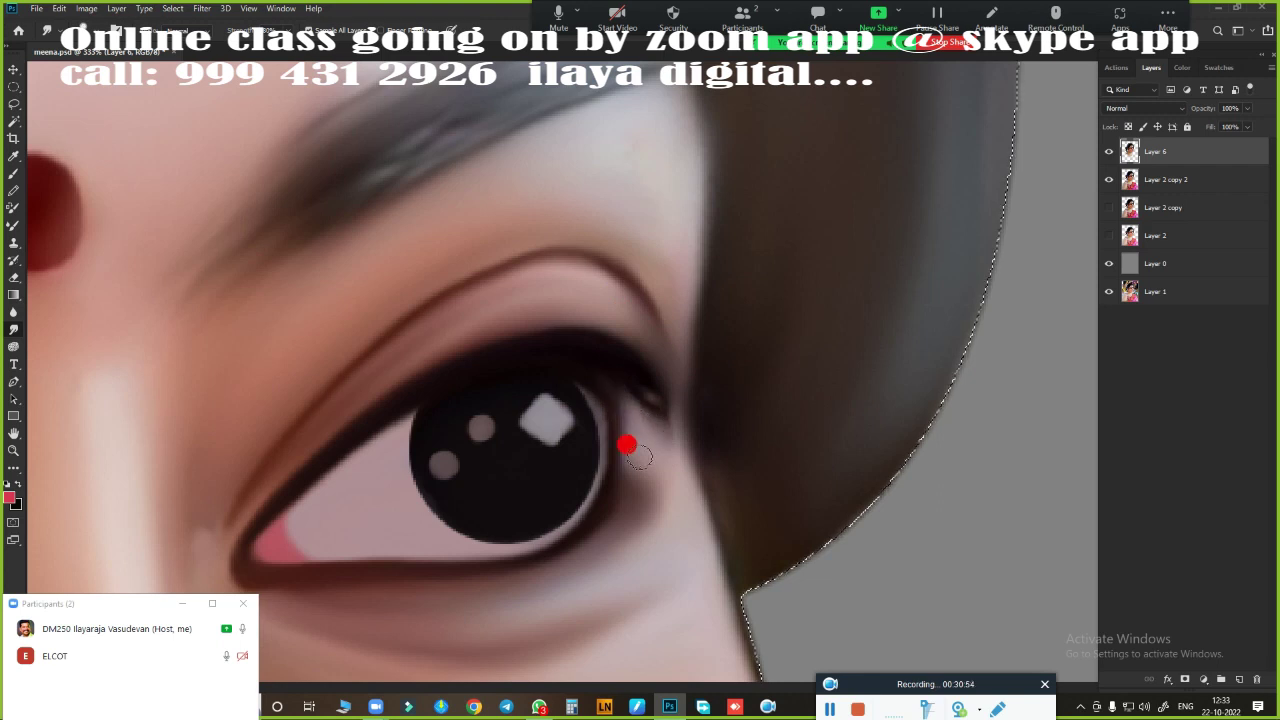
drag(634, 400, 600, 366)
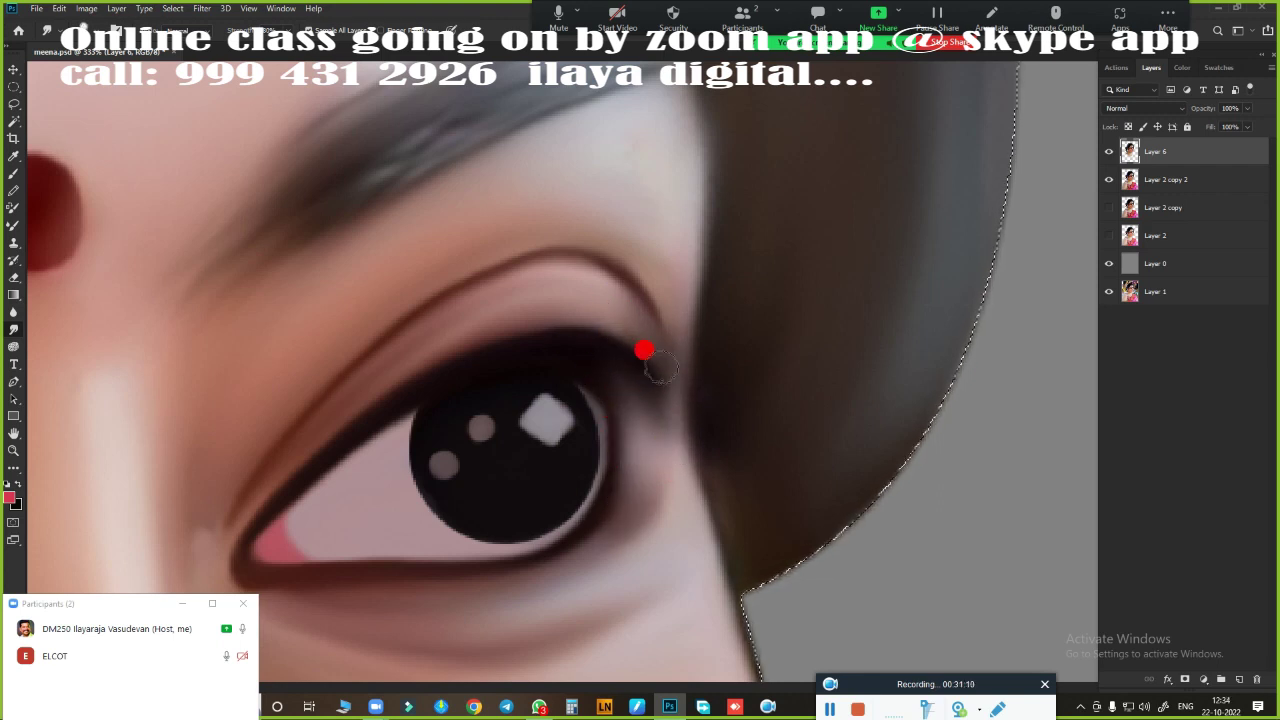
scroll(748, 513, down, 10)
- Smudge the sleeve, top of the shoulder and pink saree with its red border into smooth strokes
scroll(814, 357, down, 2)
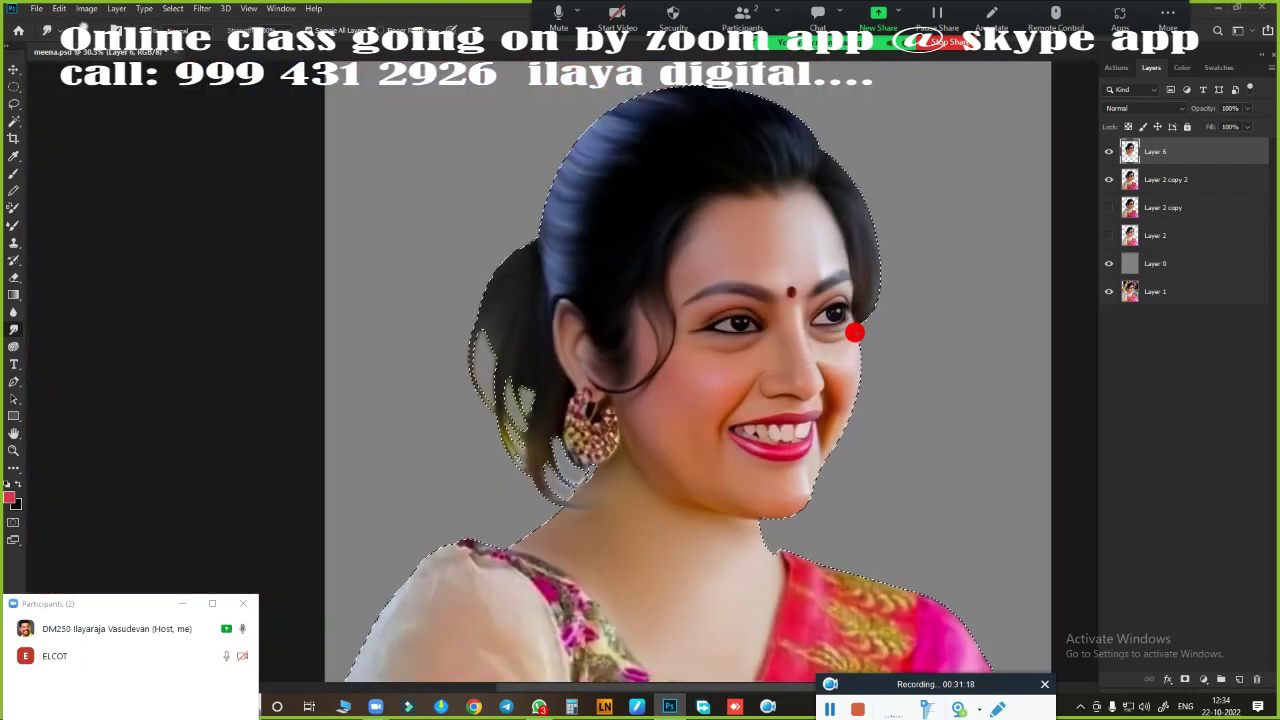
scroll(851, 329, up, 2)
scroll(767, 317, down, 5)
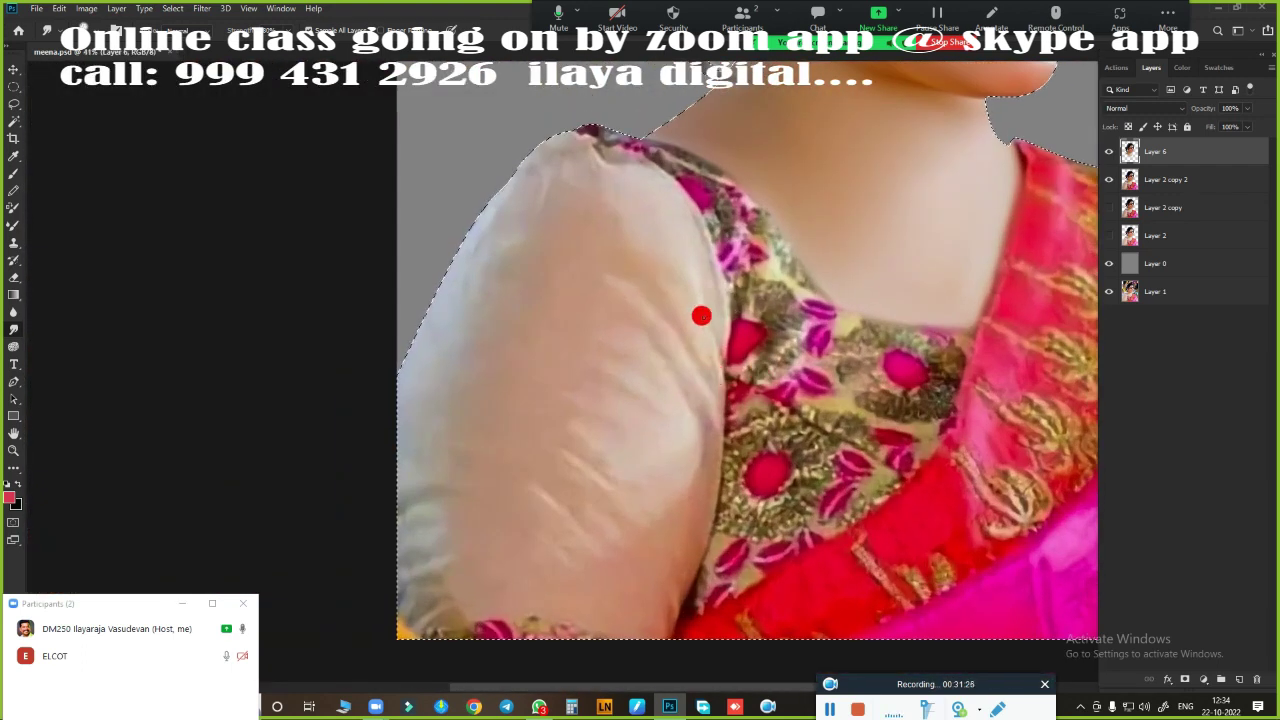
mouse_move(637, 218)
mouse_down()
mouse_move(583, 191)
mouse_move(686, 443)
mouse_move(429, 314)
mouse_move(610, 257)
mouse_move(563, 523)
mouse_move(649, 523)
mouse_move(543, 171)
mouse_up()
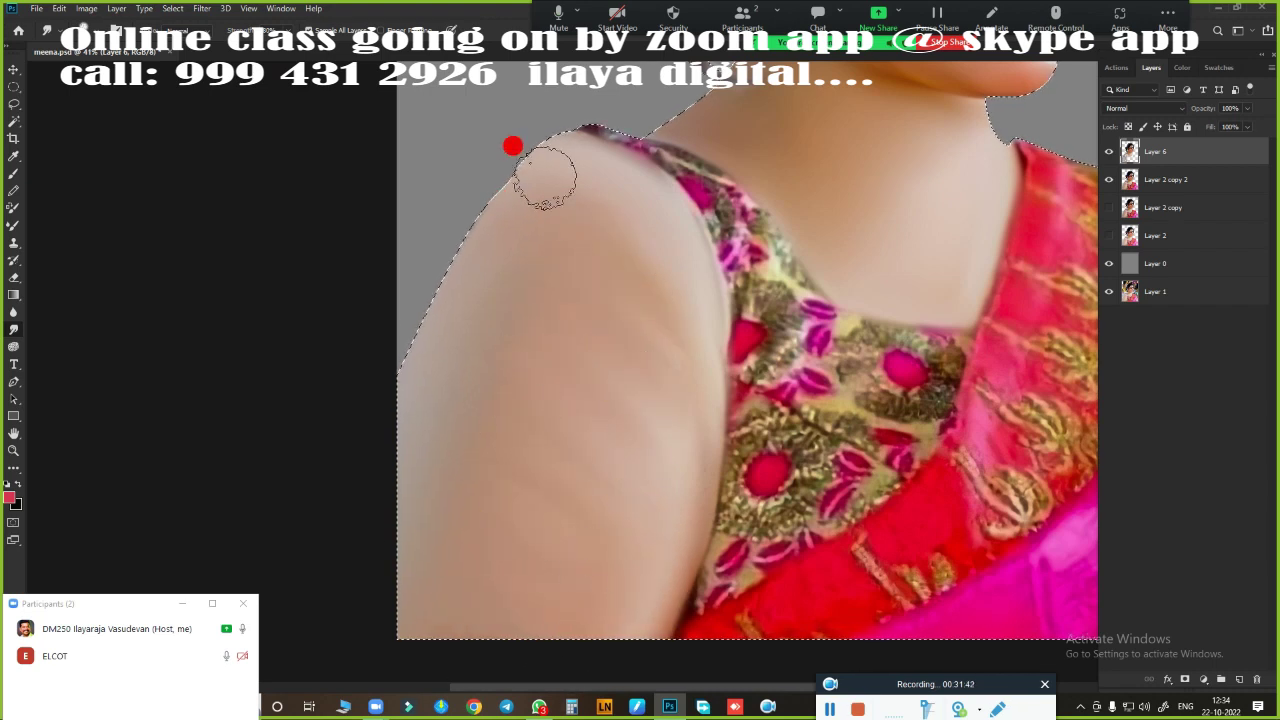
mouse_move(1040, 340)
mouse_down()
mouse_move(678, 407)
mouse_move(623, 290)
mouse_up()
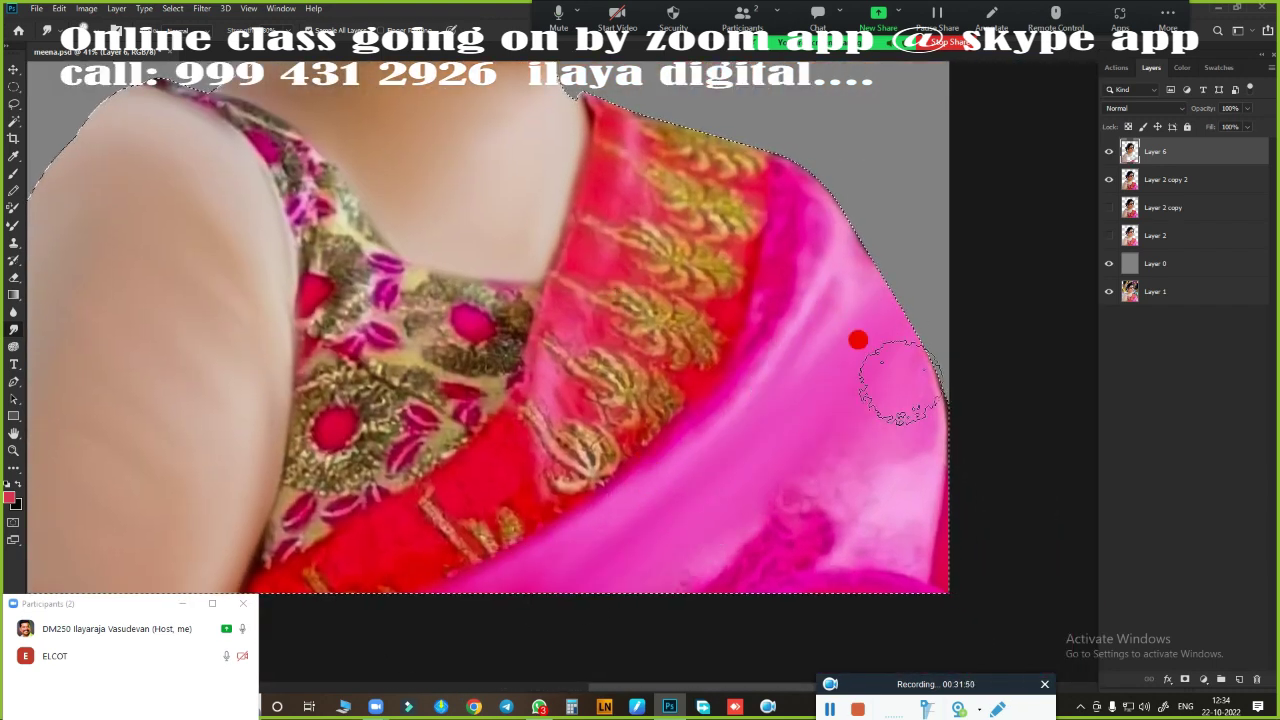
mouse_move(692, 533)
mouse_down()
mouse_move(894, 571)
mouse_move(751, 100)
mouse_move(598, 117)
mouse_move(519, 342)
mouse_move(529, 423)
mouse_move(383, 386)
mouse_move(466, 471)
mouse_move(593, 191)
mouse_up()
- Delete the Layer 2 copy 2 layer and toggle Layer 2 copy's visibility to compare
scroll(712, 378, down, 3)
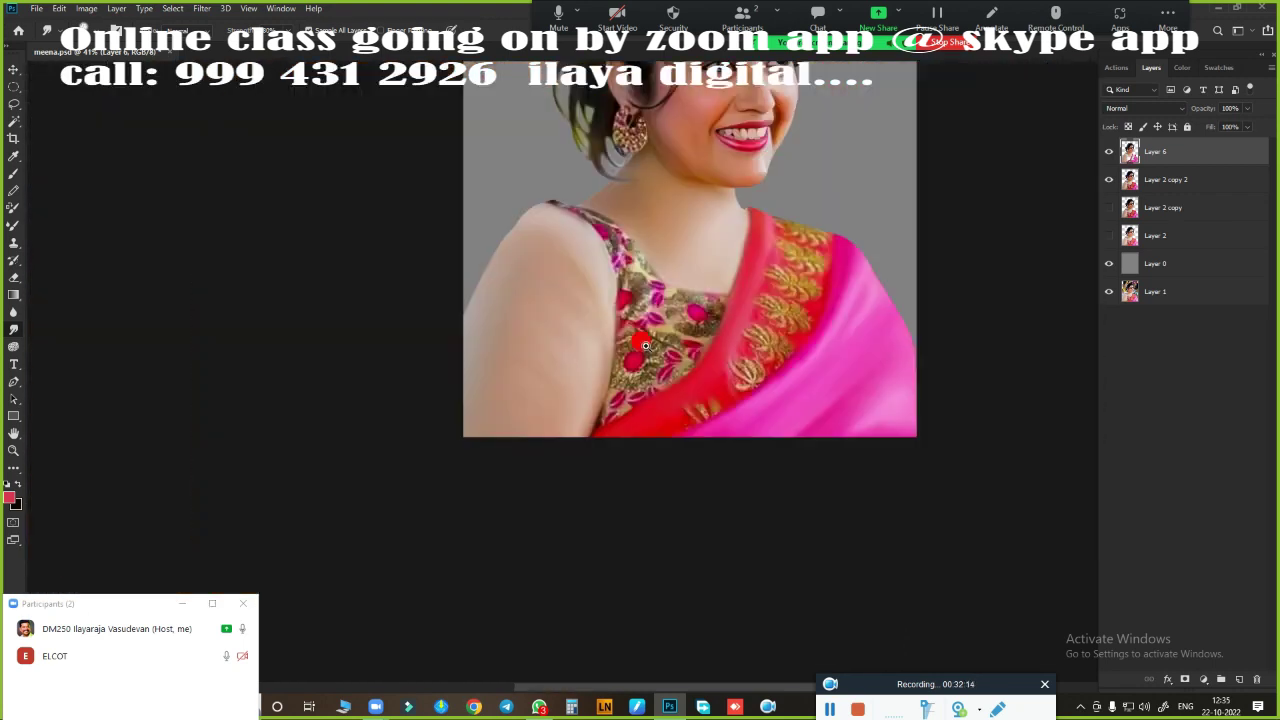
click(1141, 186)
key(Delete)
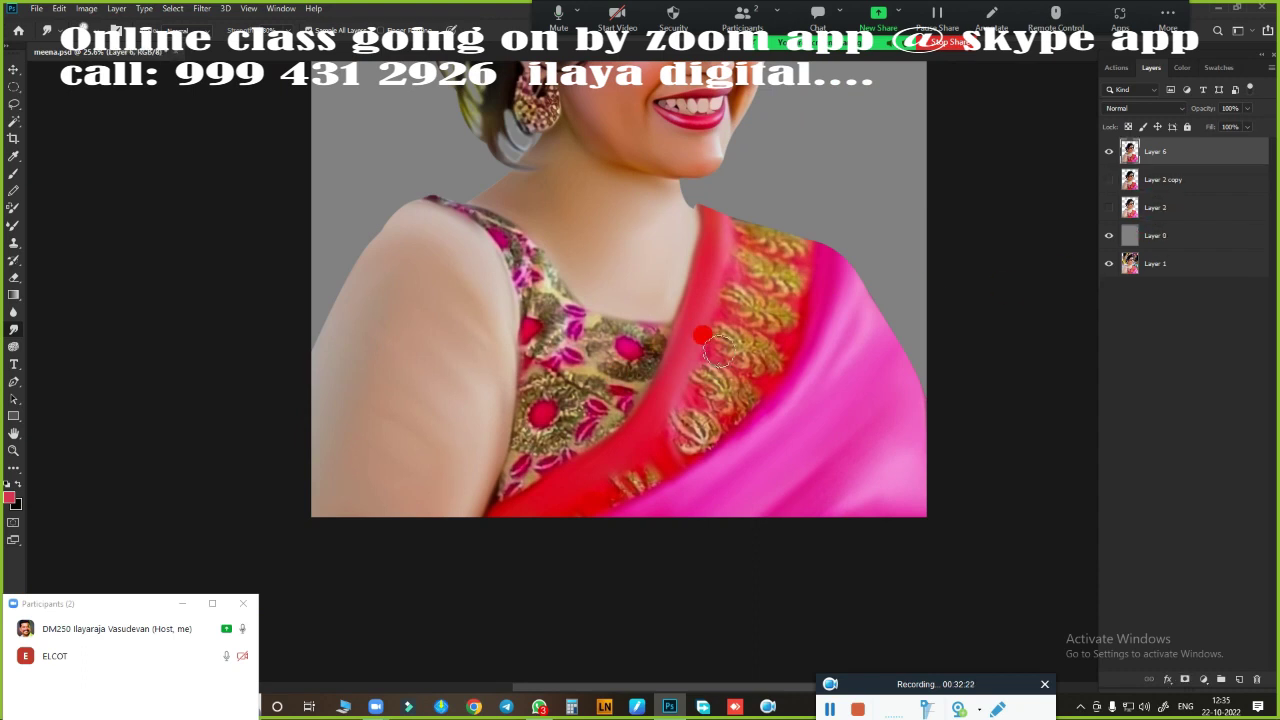
click(1108, 179)
click(1108, 152)
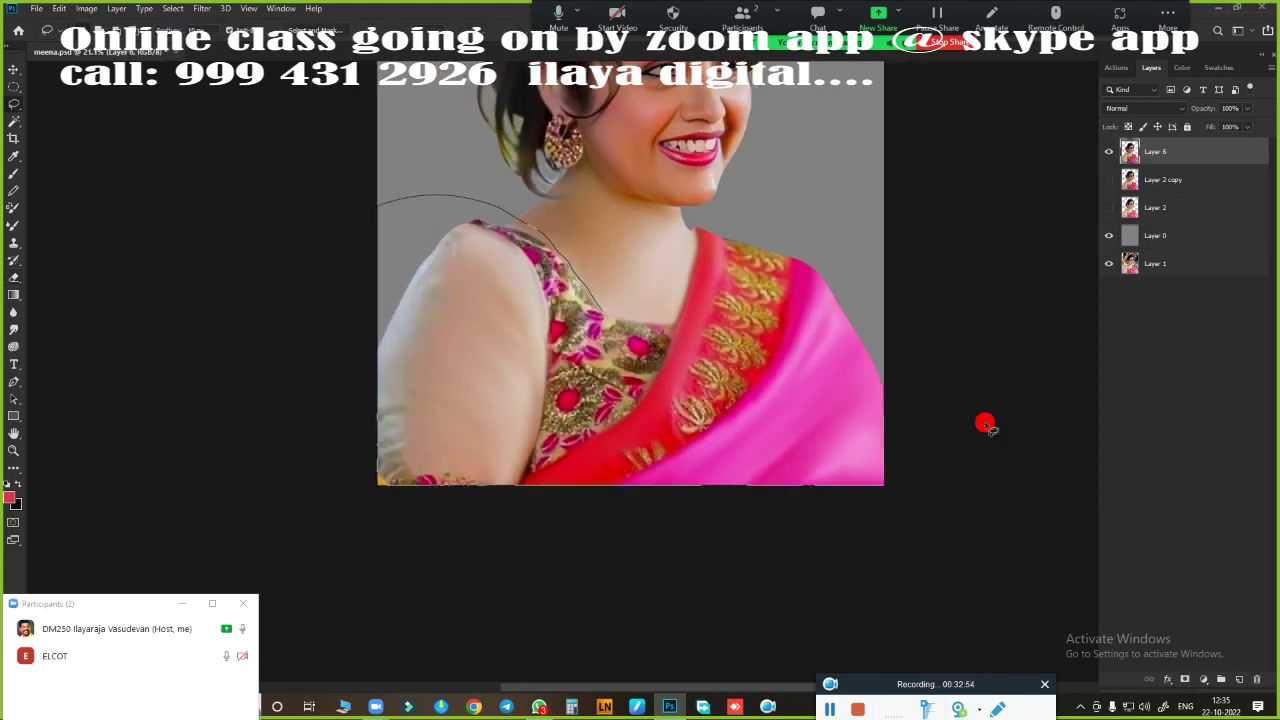
- Feather the selection and apply Dust & Scratches with radius 18
key(shift+F6)
key(Return)
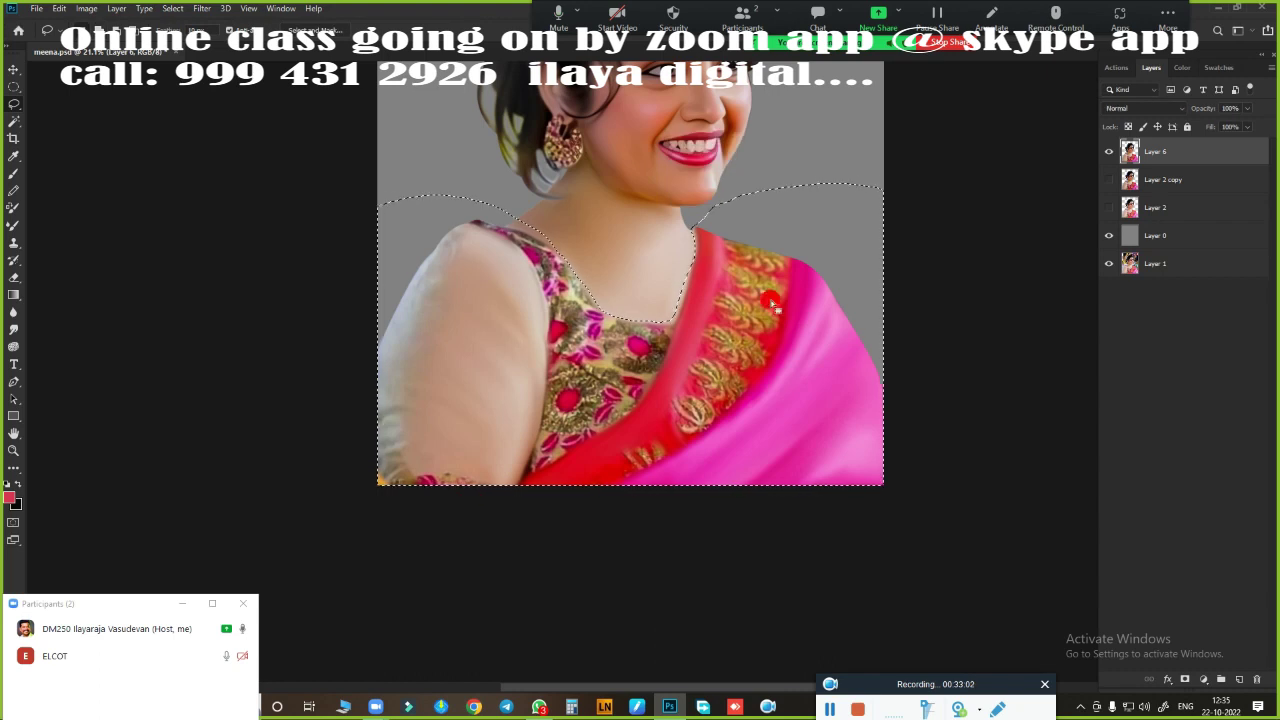
click(202, 8)
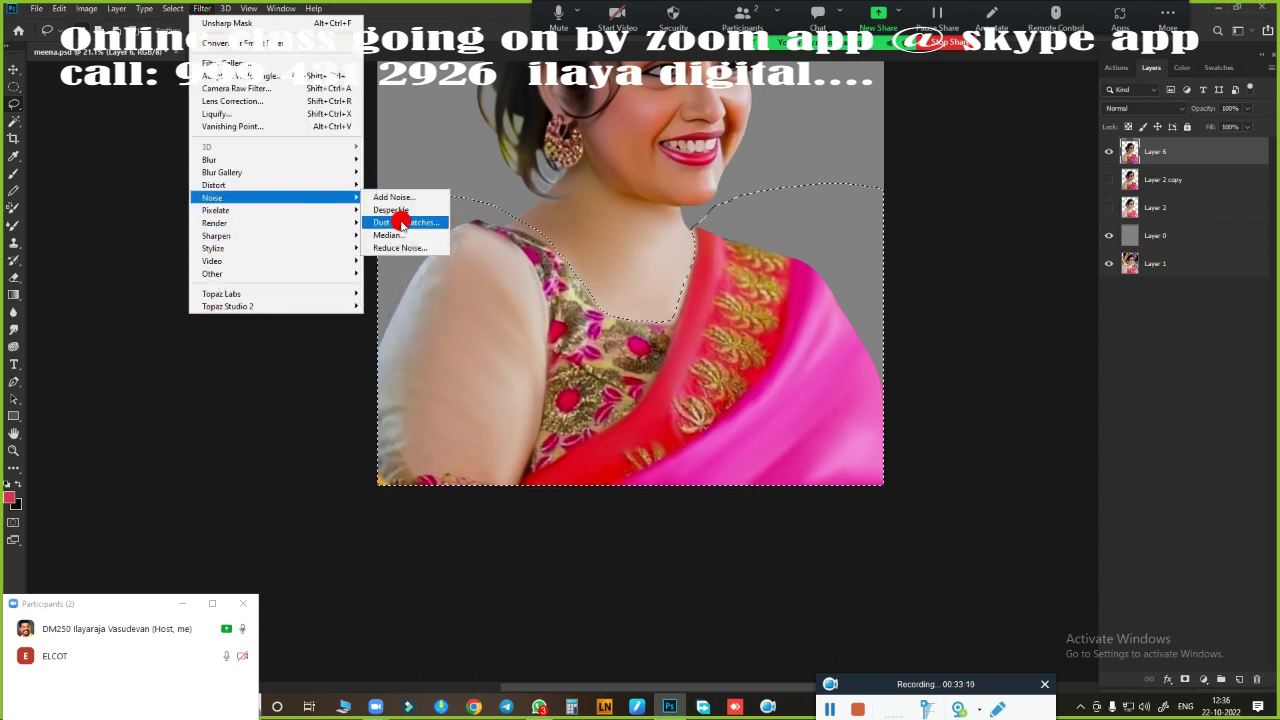
click(400, 211)
drag(680, 128, 1029, 128)
ctrl+click(815, 402)
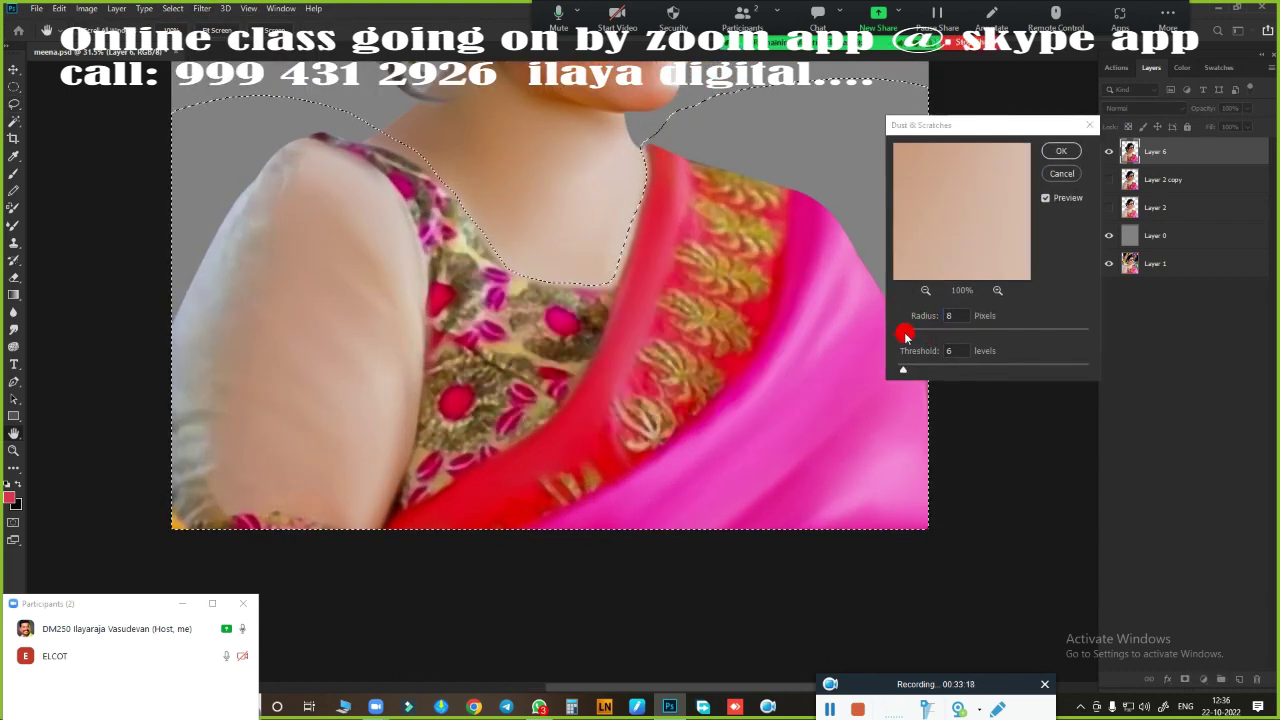
drag(907, 334, 912, 337)
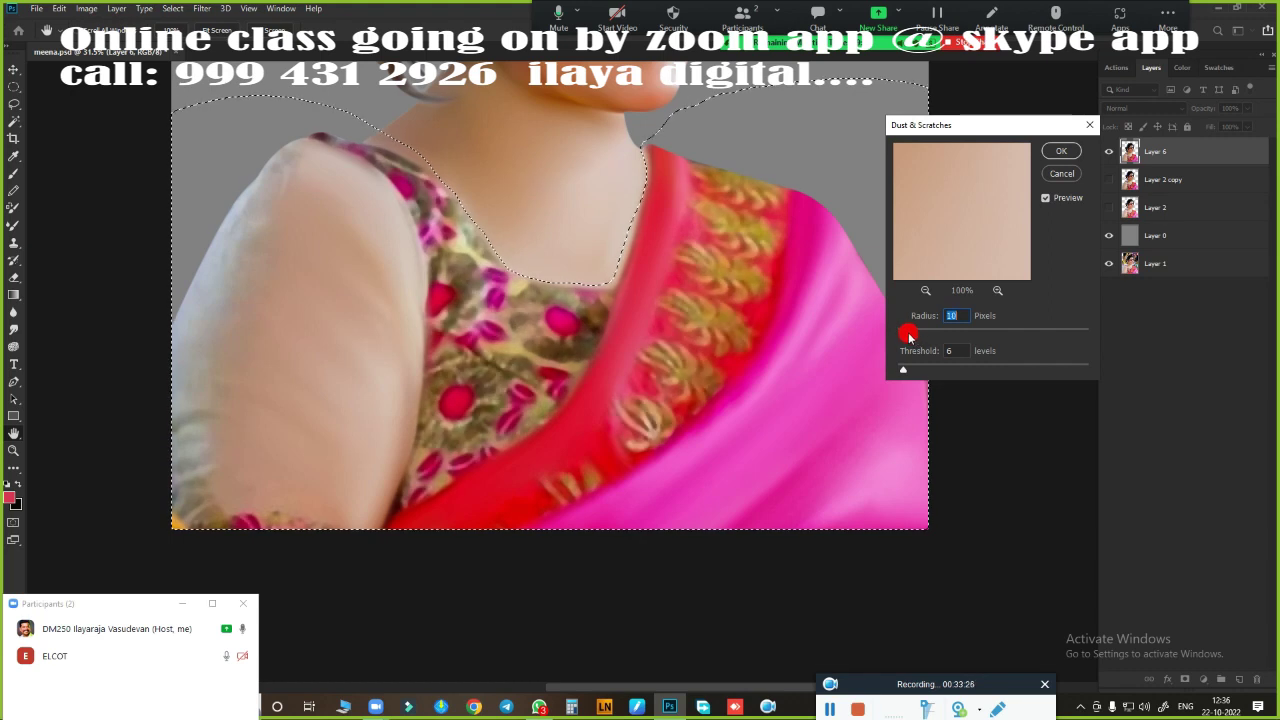
key(Return)
- Darken the selection's shadows with a Curves black-point move, save, and show Layer 2 copy
key(ctrl+m)
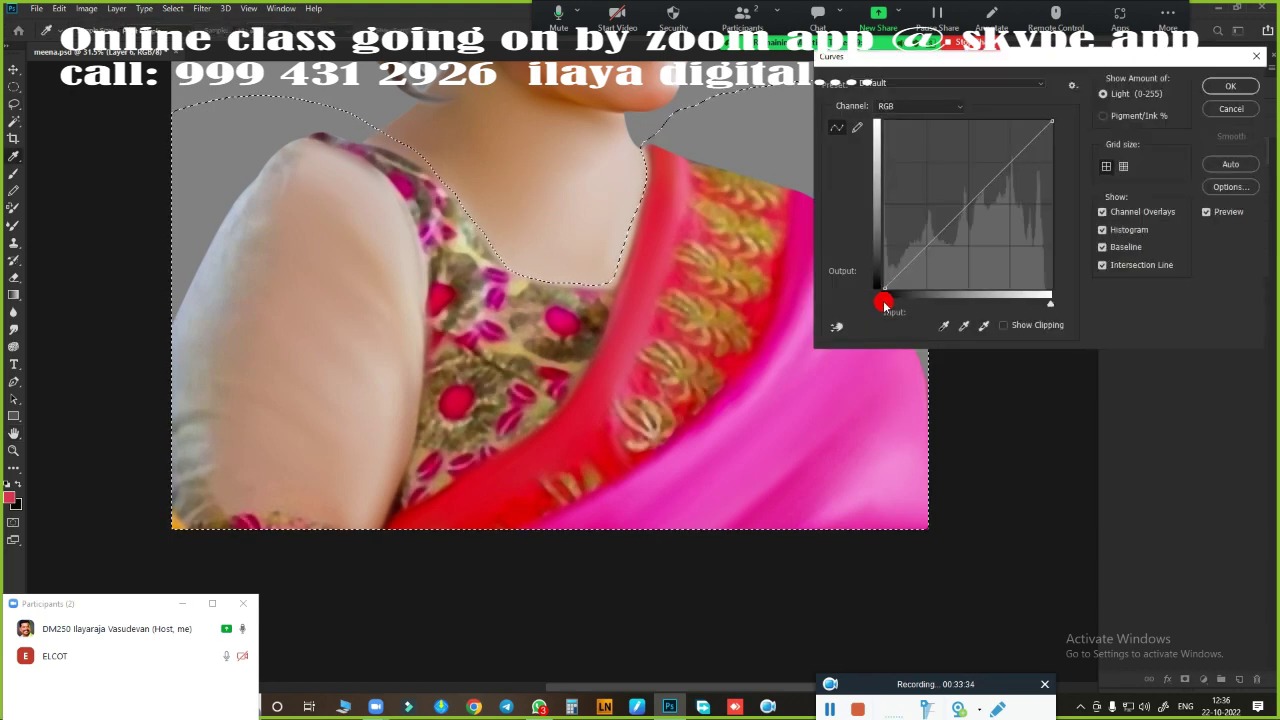
drag(886, 300, 903, 300)
click(1214, 88)
key(ctrl+s)
scroll(780, 415, down, 5)
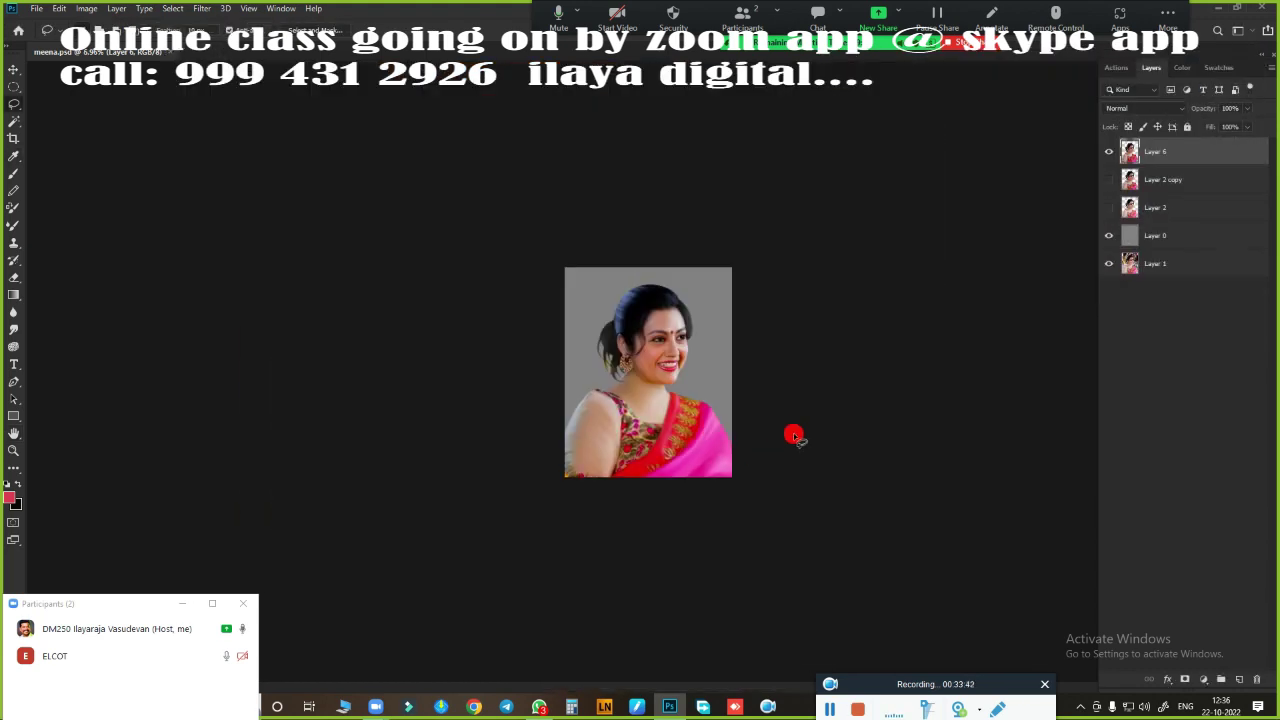
click(1108, 179)
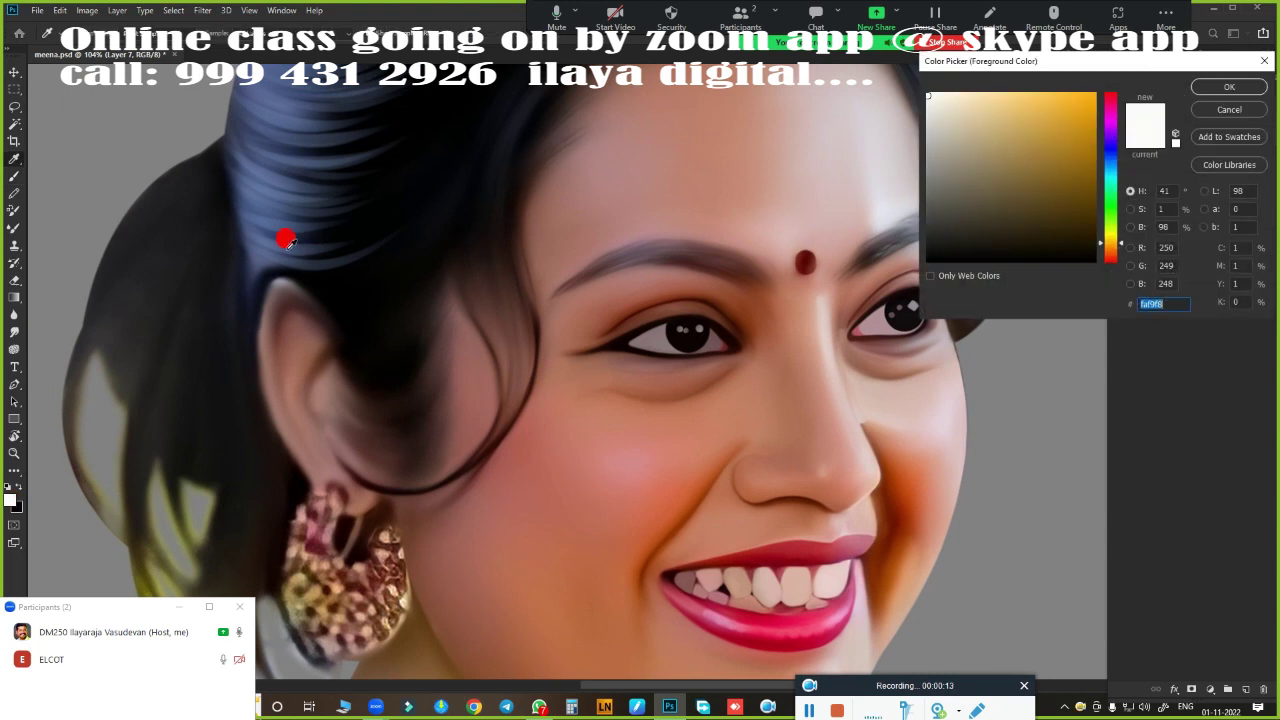
- Confirm a light bluish paint colour and brush the first strands across the hairline
click(983, 143)
key(Return)
scroll(514, 591, up, 2)
scroll(629, 537, up, 2)
scroll(845, 357, up, 2)
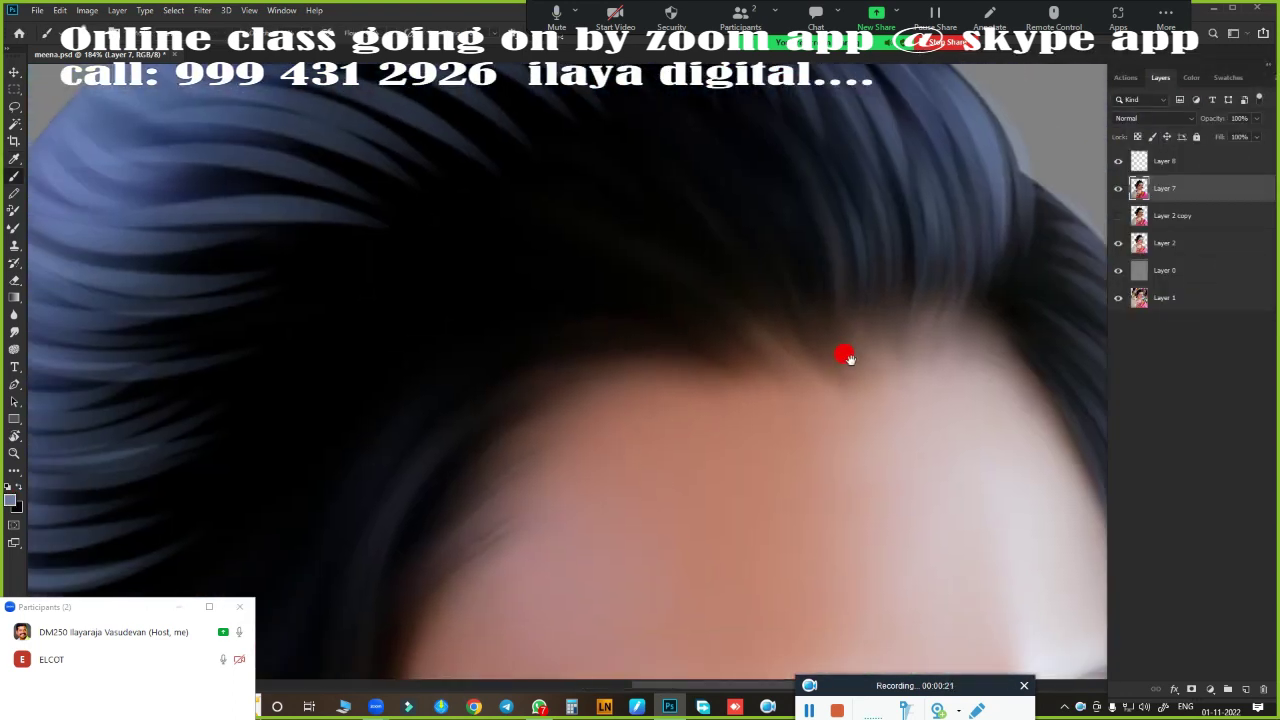
scroll(848, 358, down, 2)
drag(320, 445, 640, 262)
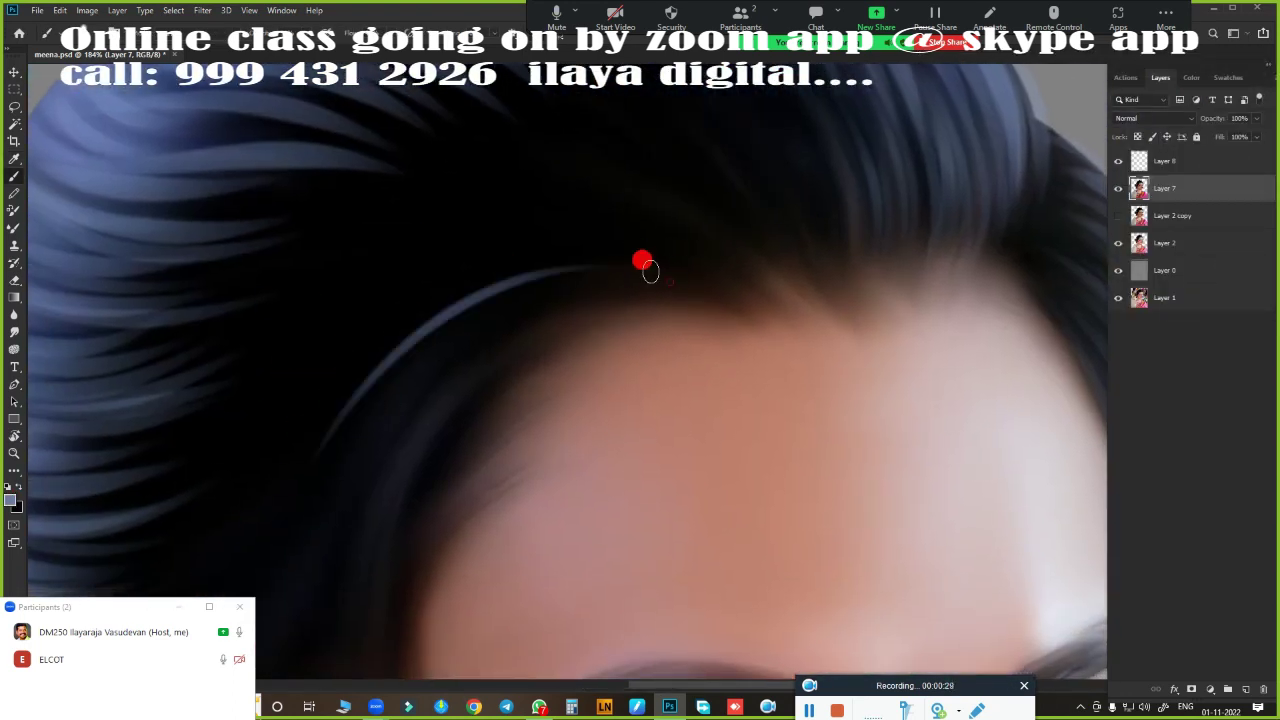
drag(350, 370, 700, 280)
drag(520, 225, 666, 137)
- Add light strands toward the forehead, along the ear curl and across the dark hair
drag(549, 213, 680, 343)
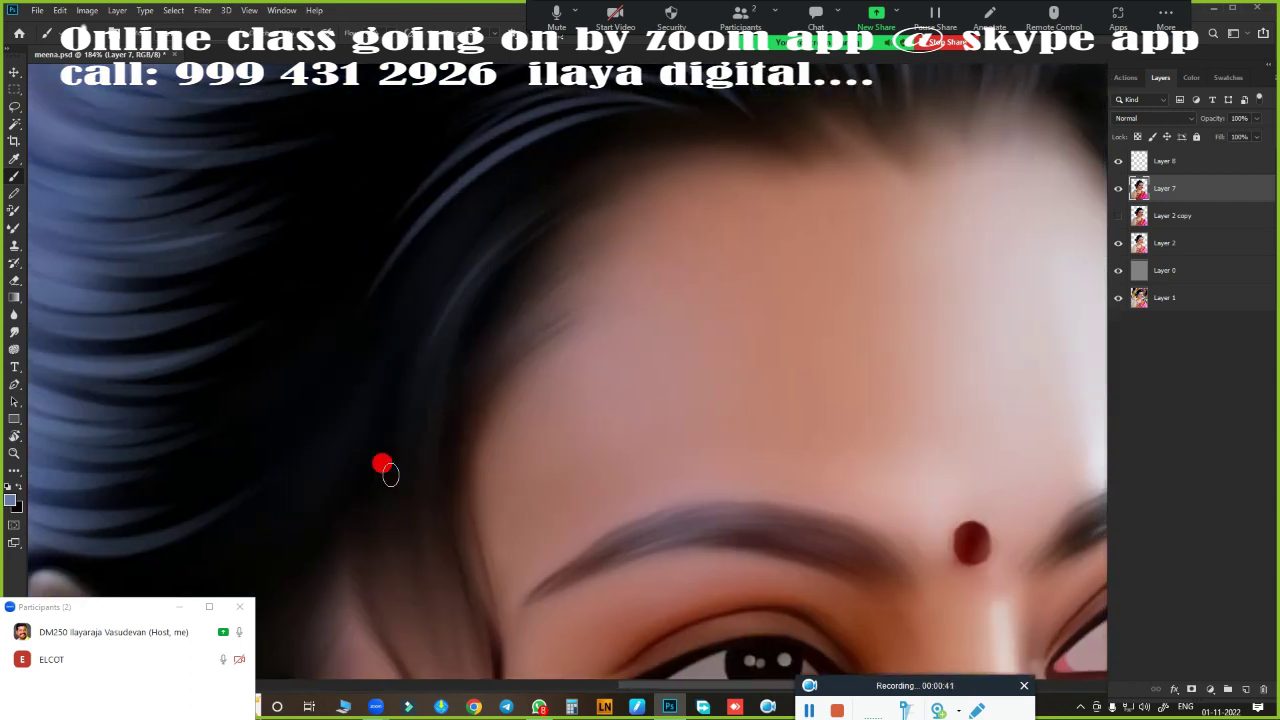
drag(383, 463, 594, 126)
drag(372, 380, 615, 125)
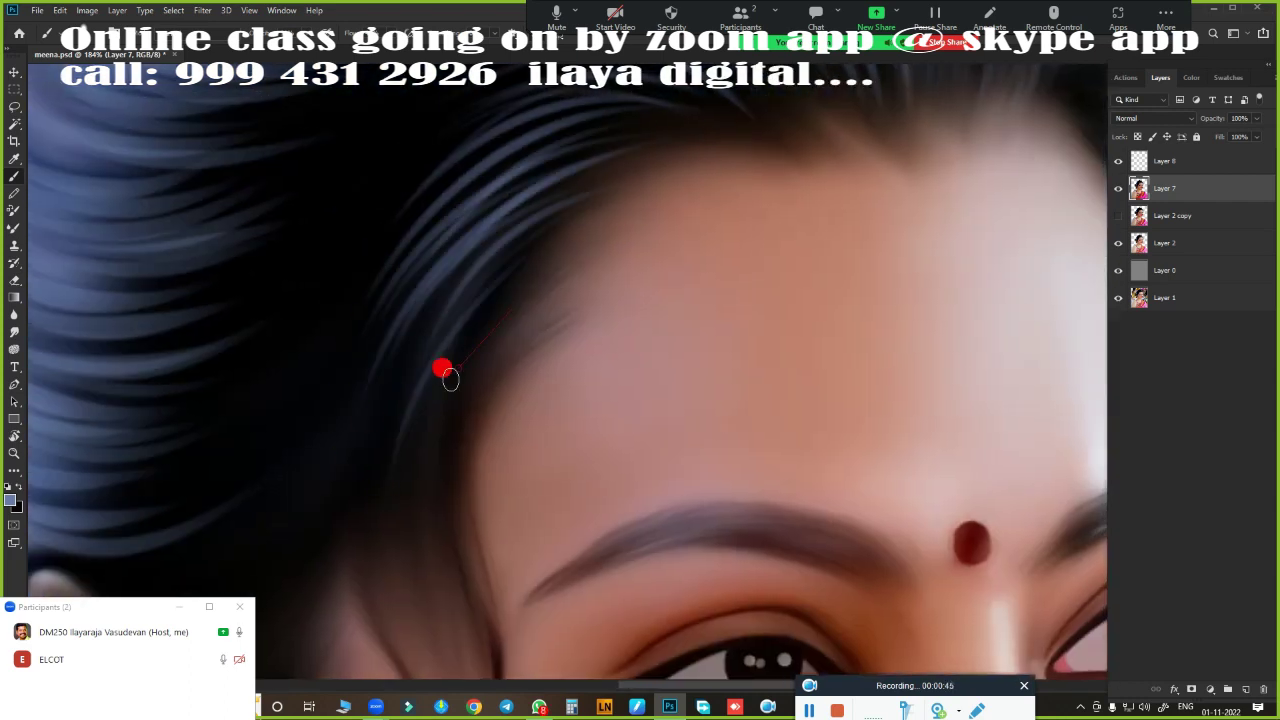
drag(400, 510, 522, 275)
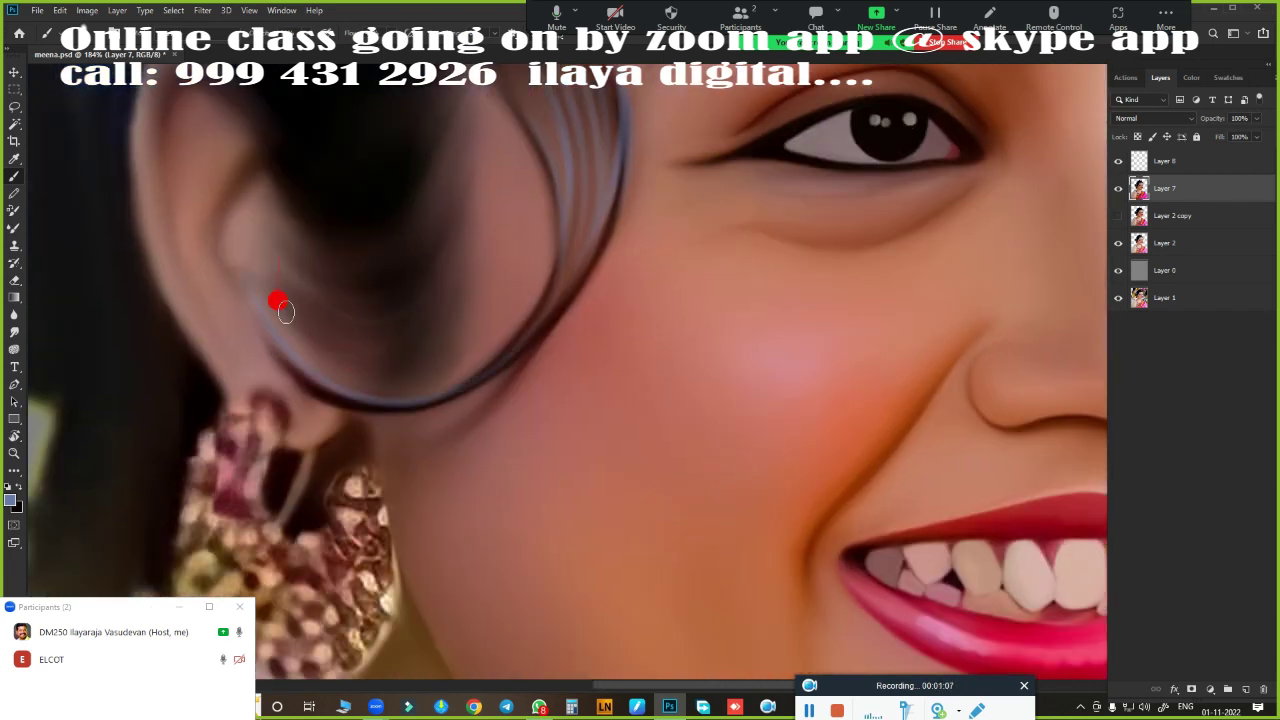
mouse_move(285, 312)
mouse_down()
mouse_move(540, 343)
mouse_move(290, 405)
mouse_up()
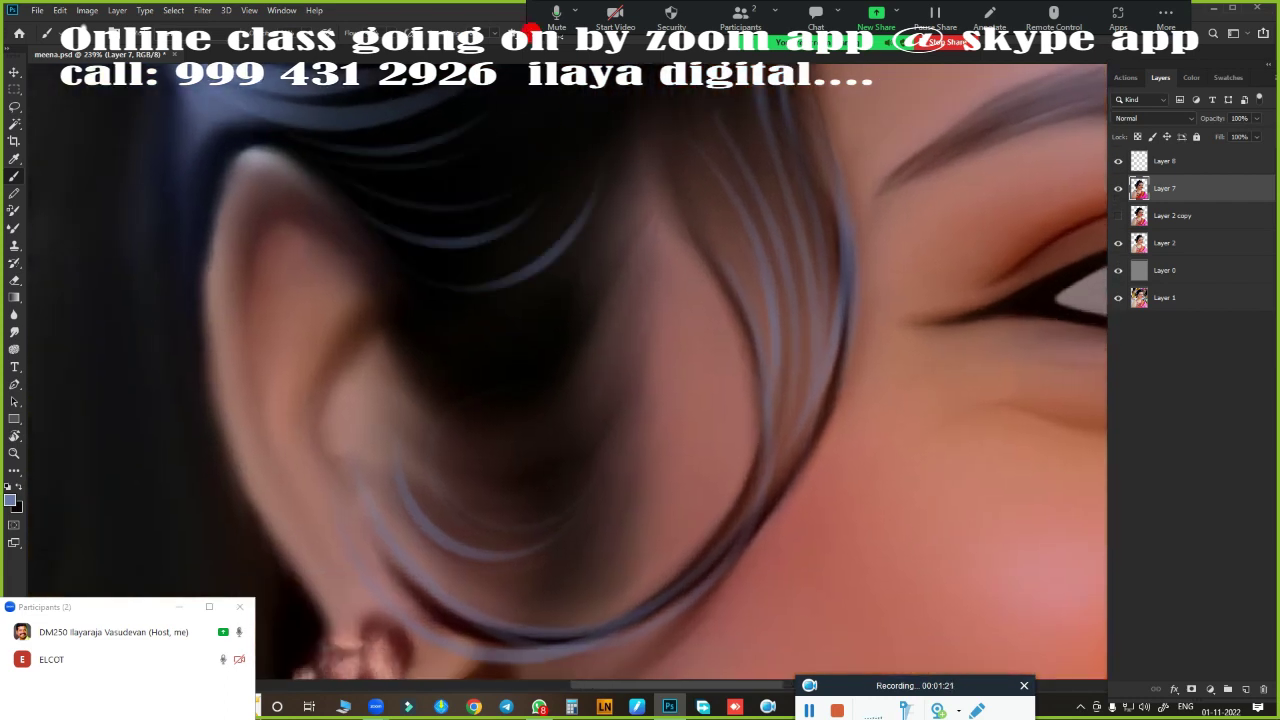
drag(370, 315, 549, 281)
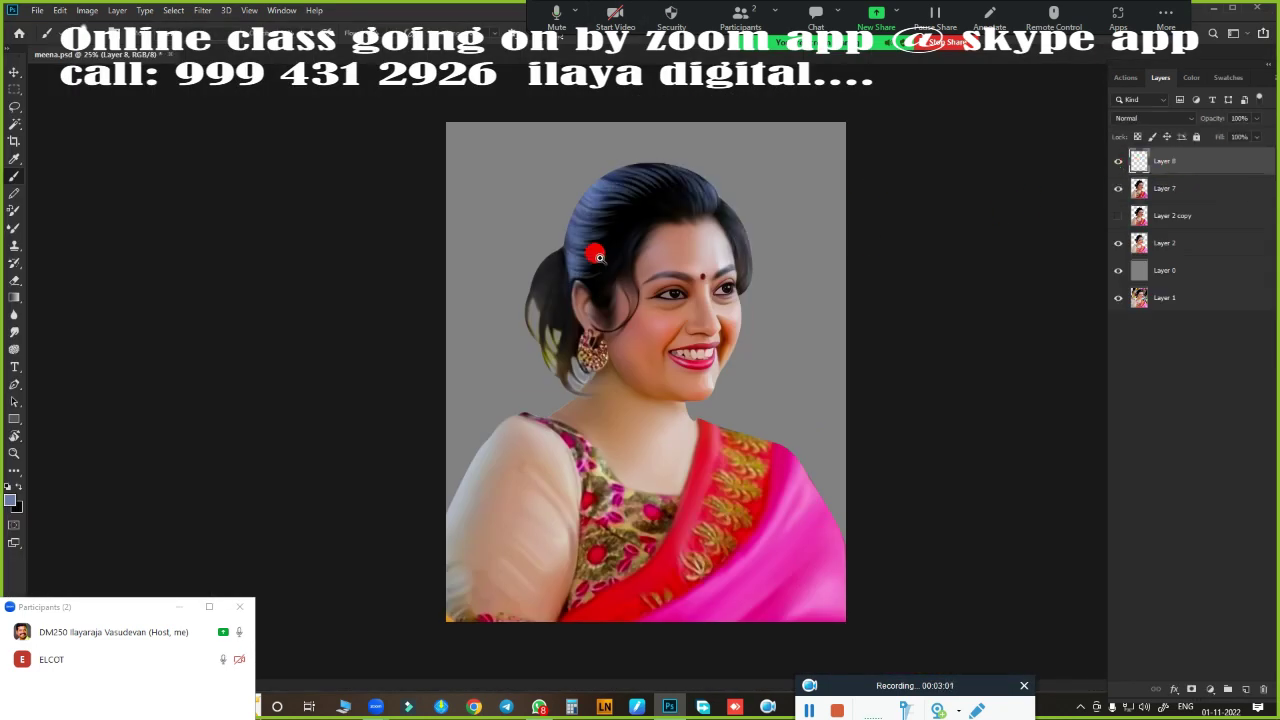
- Brush more thin light strands over the crown and side hair on Layer 8, then select Layer 7
scroll(598, 257, up, 10)
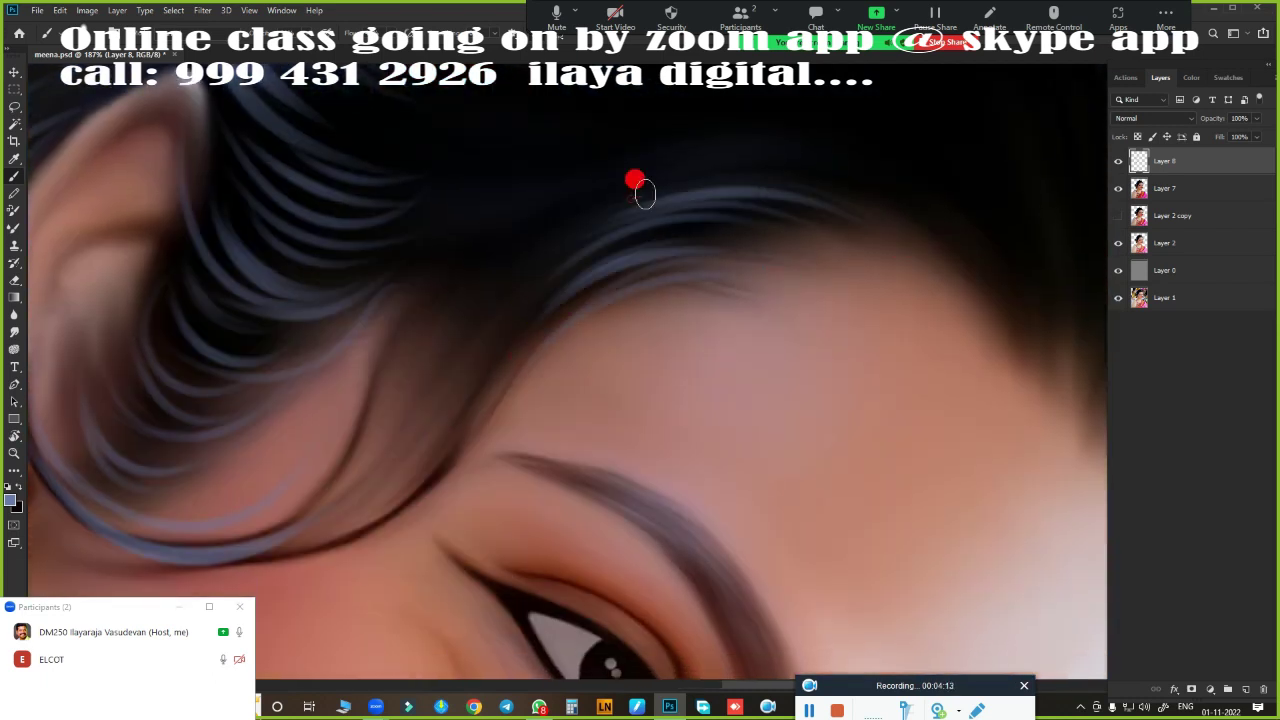
mouse_move(983, 322)
mouse_down()
mouse_move(503, 371)
mouse_move(513, 318)
mouse_up()
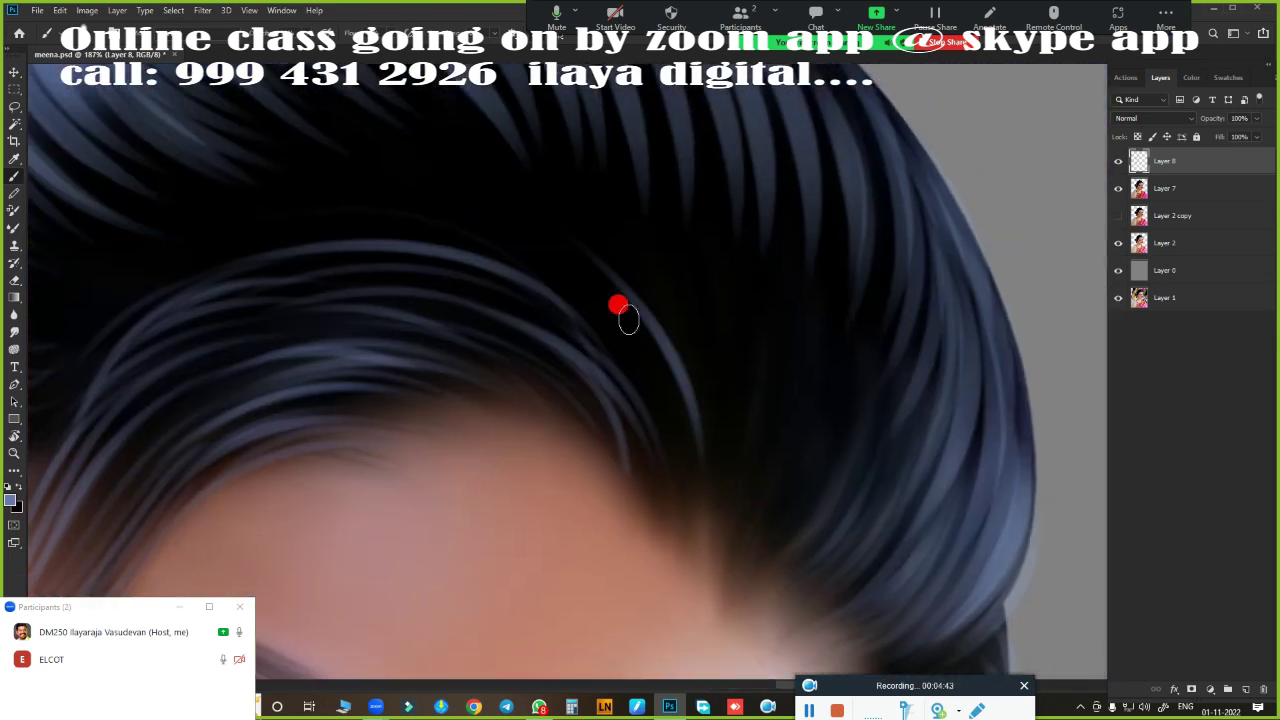
mouse_move(617, 303)
mouse_down()
mouse_move(749, 323)
mouse_move(722, 437)
mouse_up()
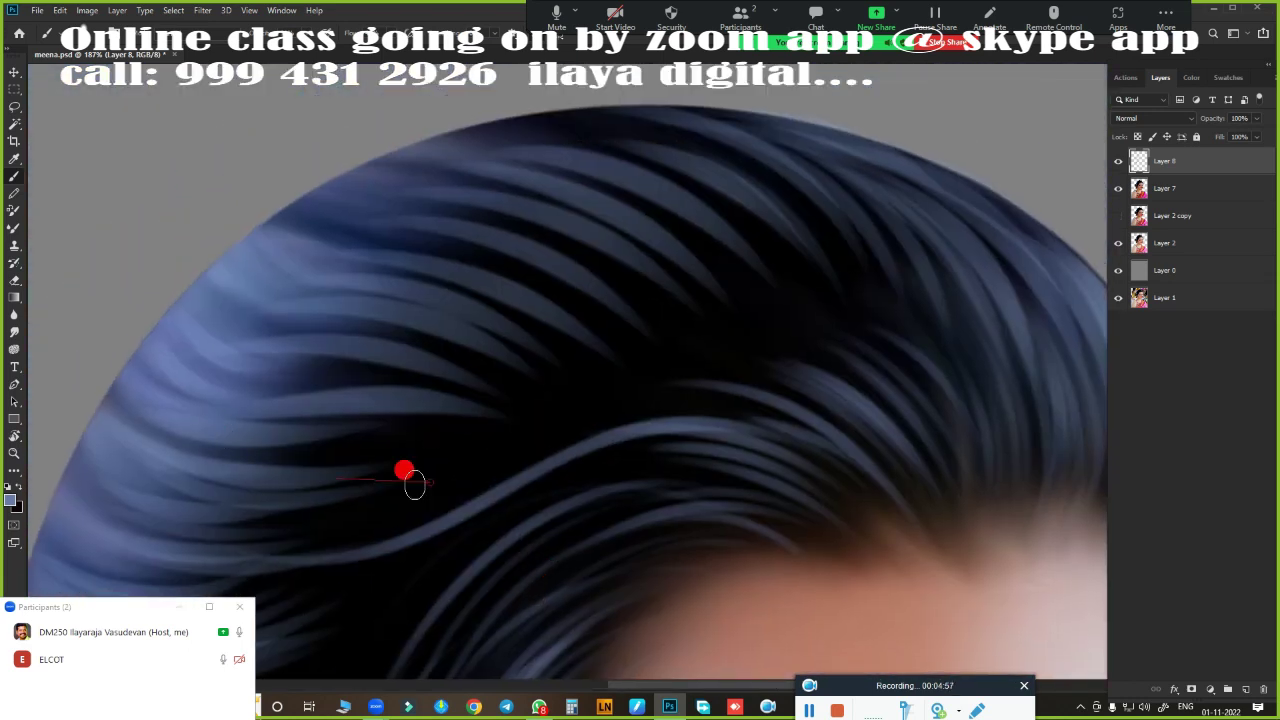
drag(408, 471, 772, 424)
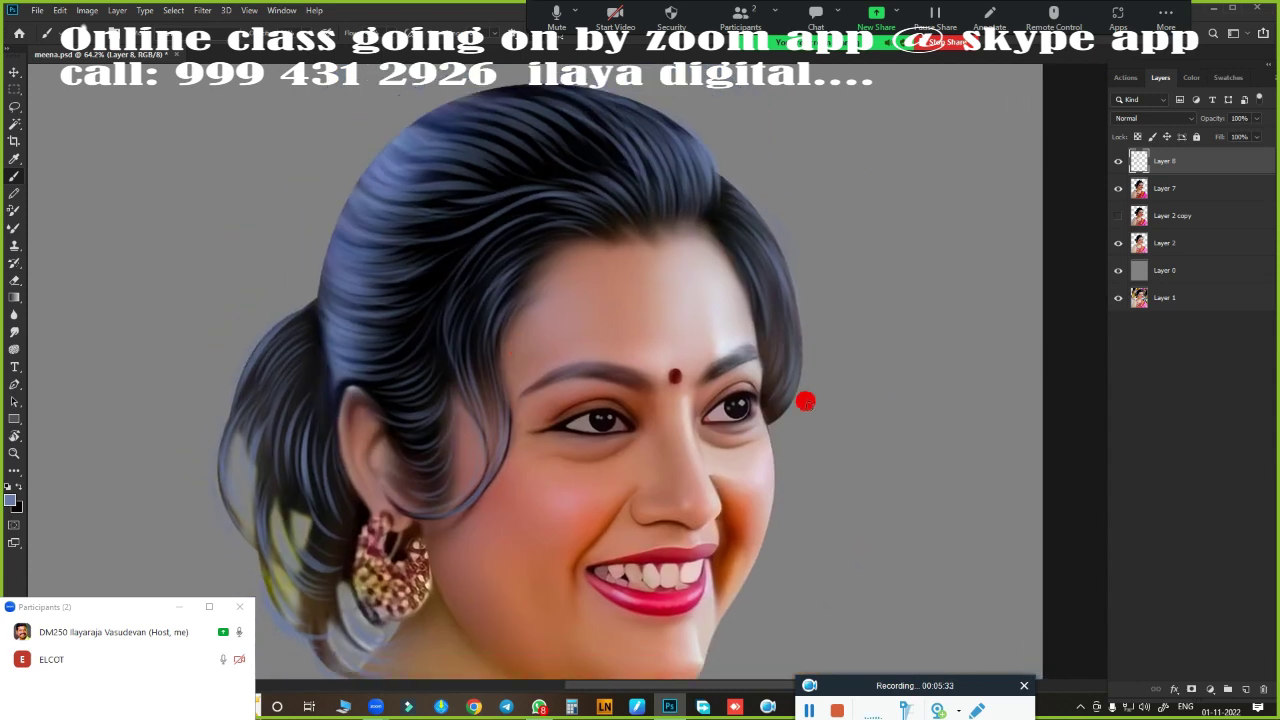
click(1160, 188)
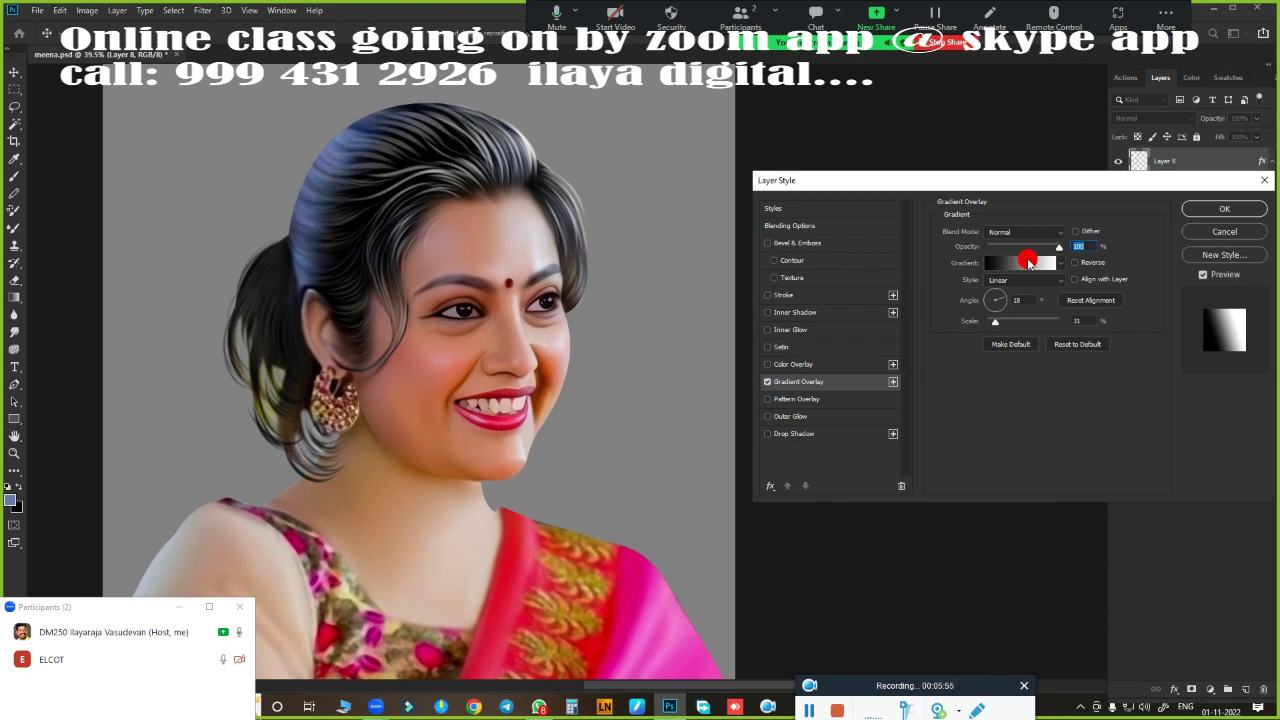
- Choose the violet-to-orange preset for the hair's Gradient Overlay
click(1028, 262)
click(891, 221)
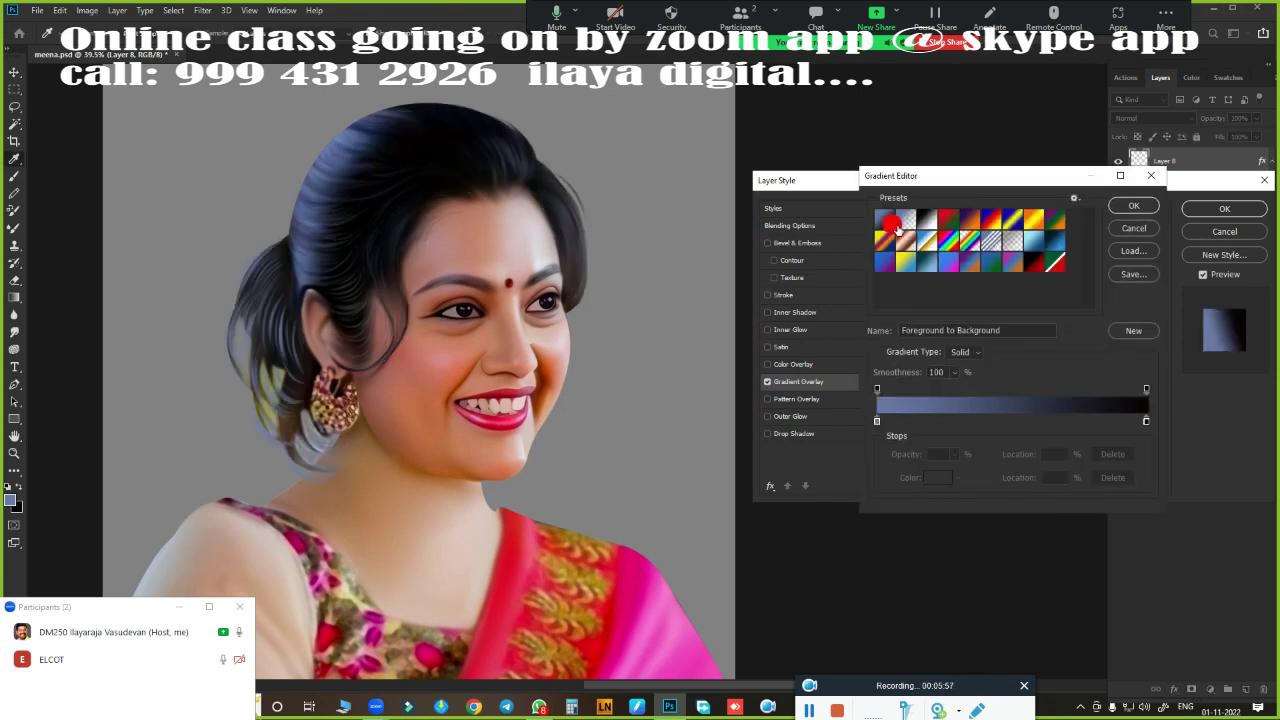
click(1031, 247)
click(1008, 264)
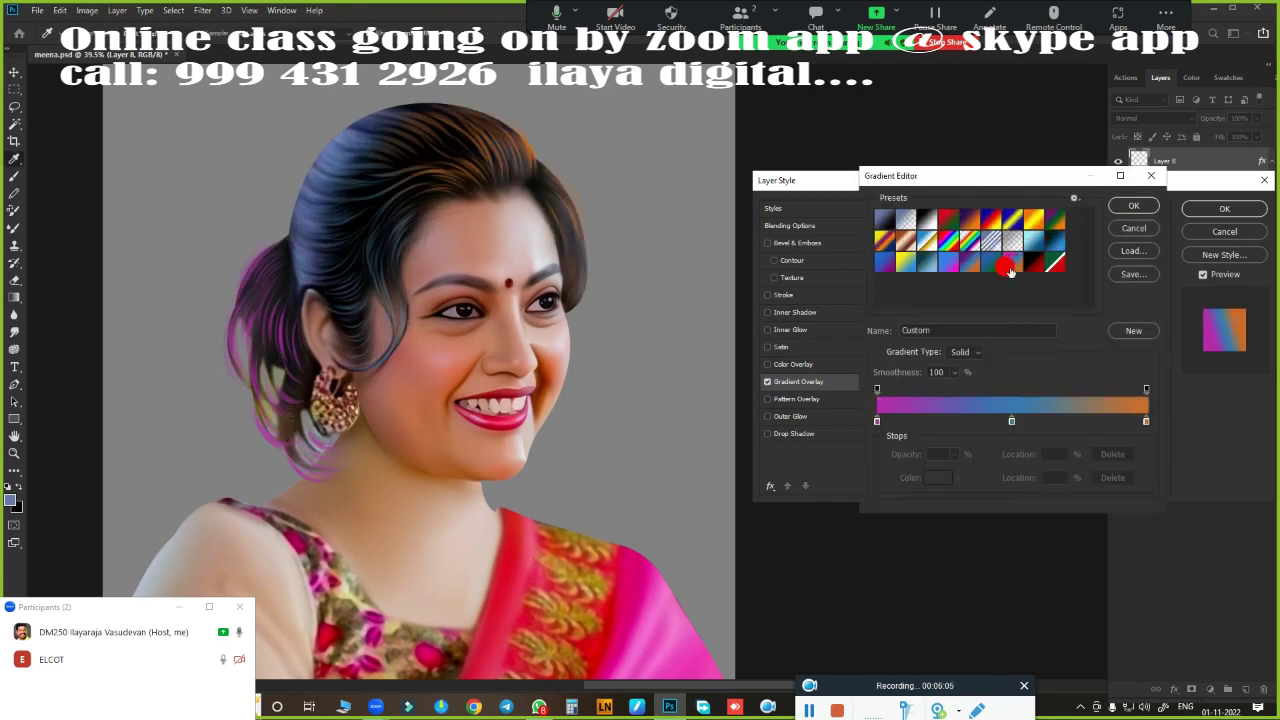
click(1125, 209)
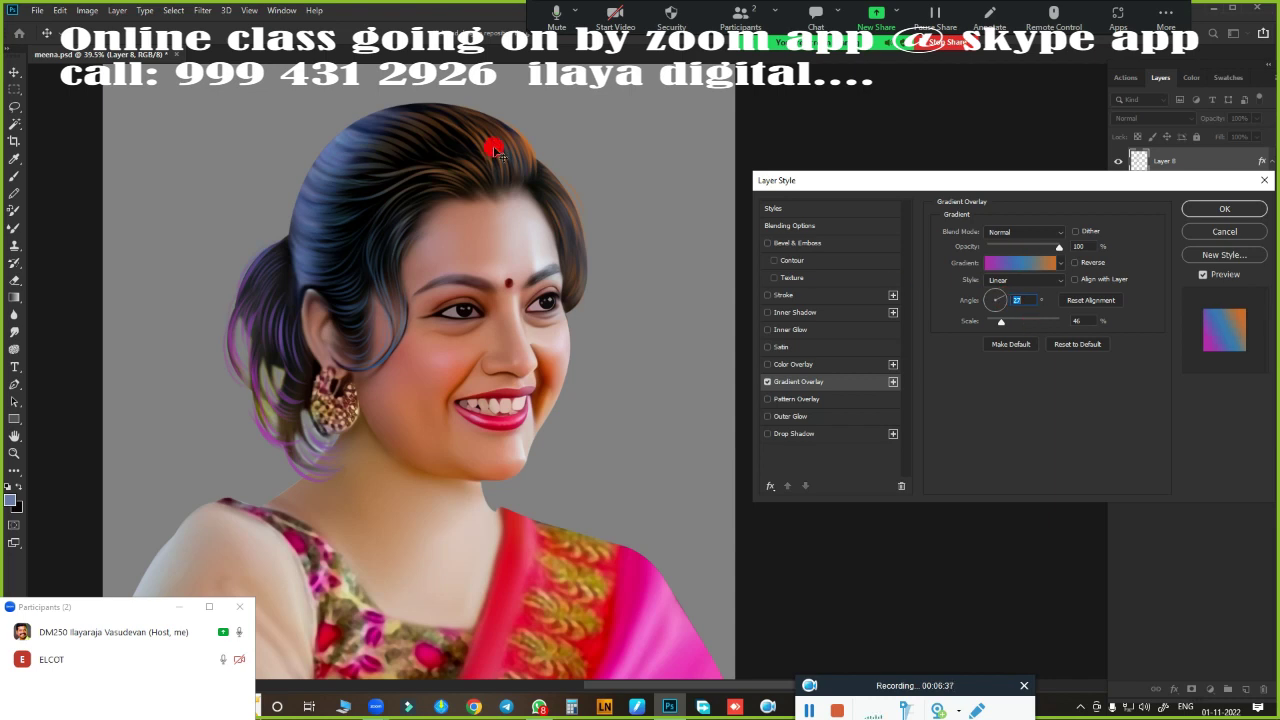
- Change the gradient's right stop to dark olive and apply the violet-to-olive overlay
click(1019, 262)
click(1145, 421)
click(937, 477)
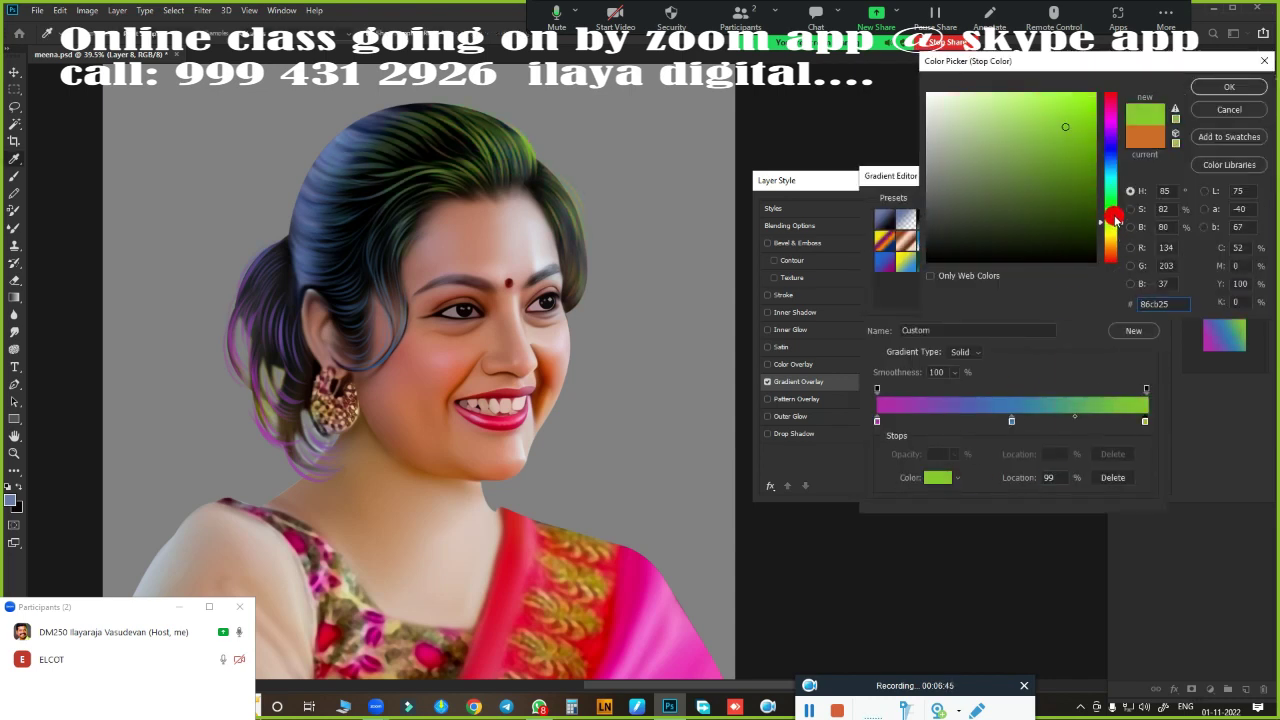
click(1069, 108)
click(1079, 196)
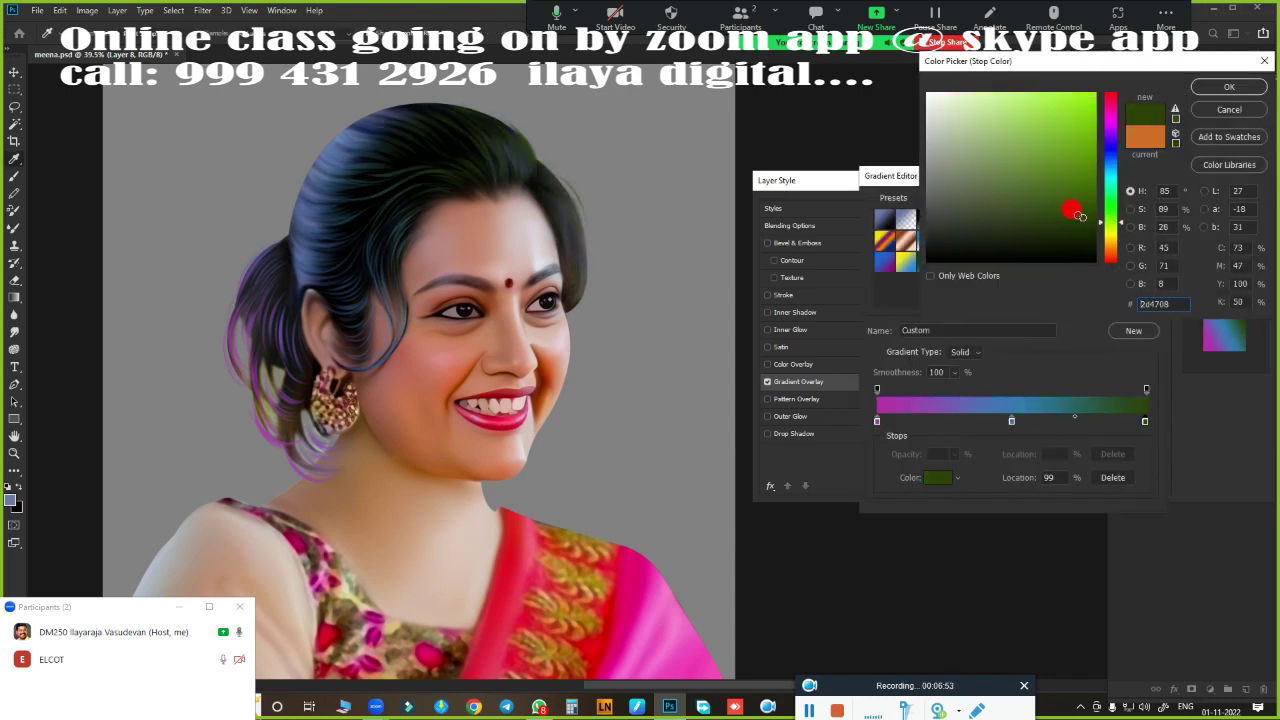
drag(1110, 222, 1123, 232)
key(Return)
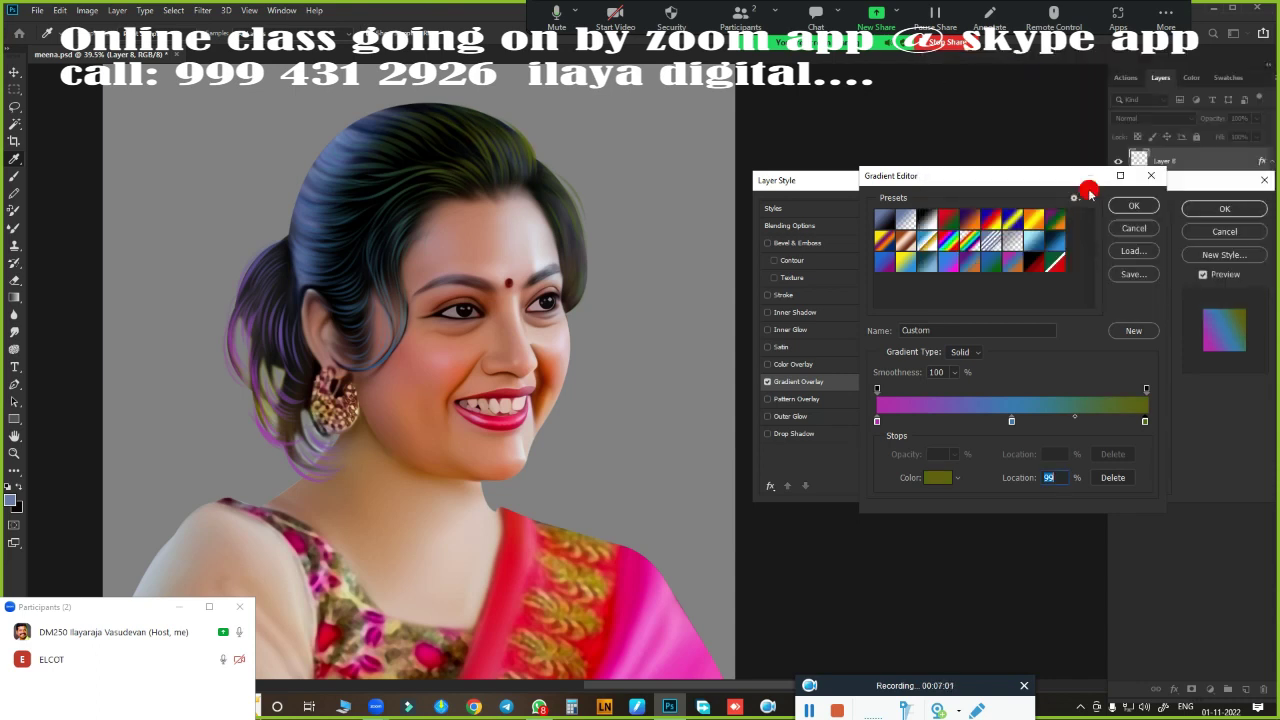
click(1134, 205)
click(1224, 208)
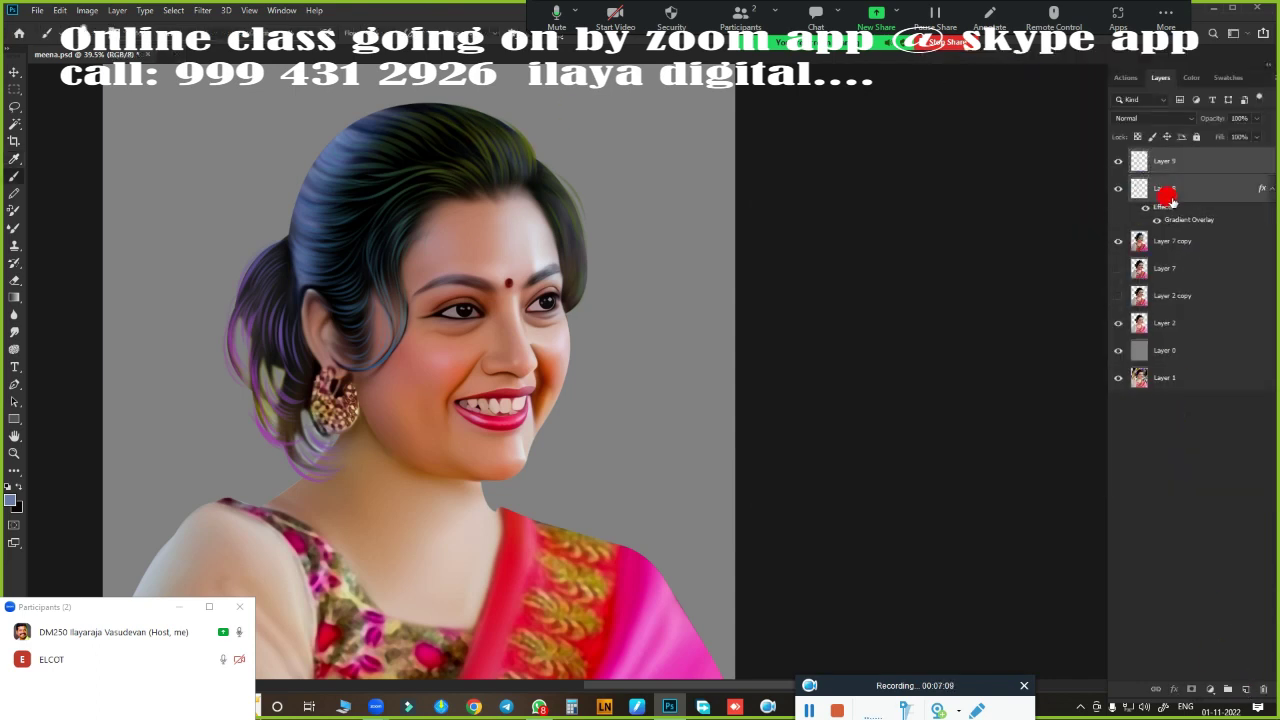
- On Layer 7 copy, lasso and feather the hair area, then copy it to a new layer
click(1165, 188)
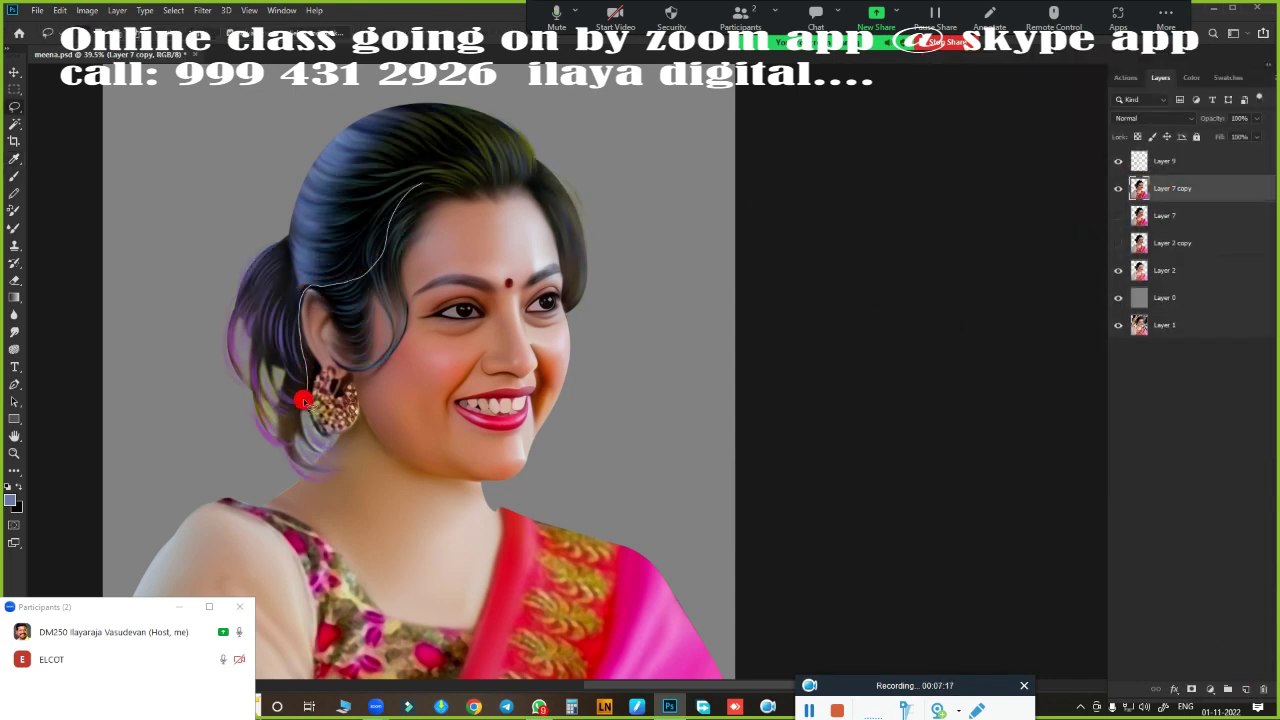
drag(303, 400, 705, 365)
drag(537, 185, 530, 195)
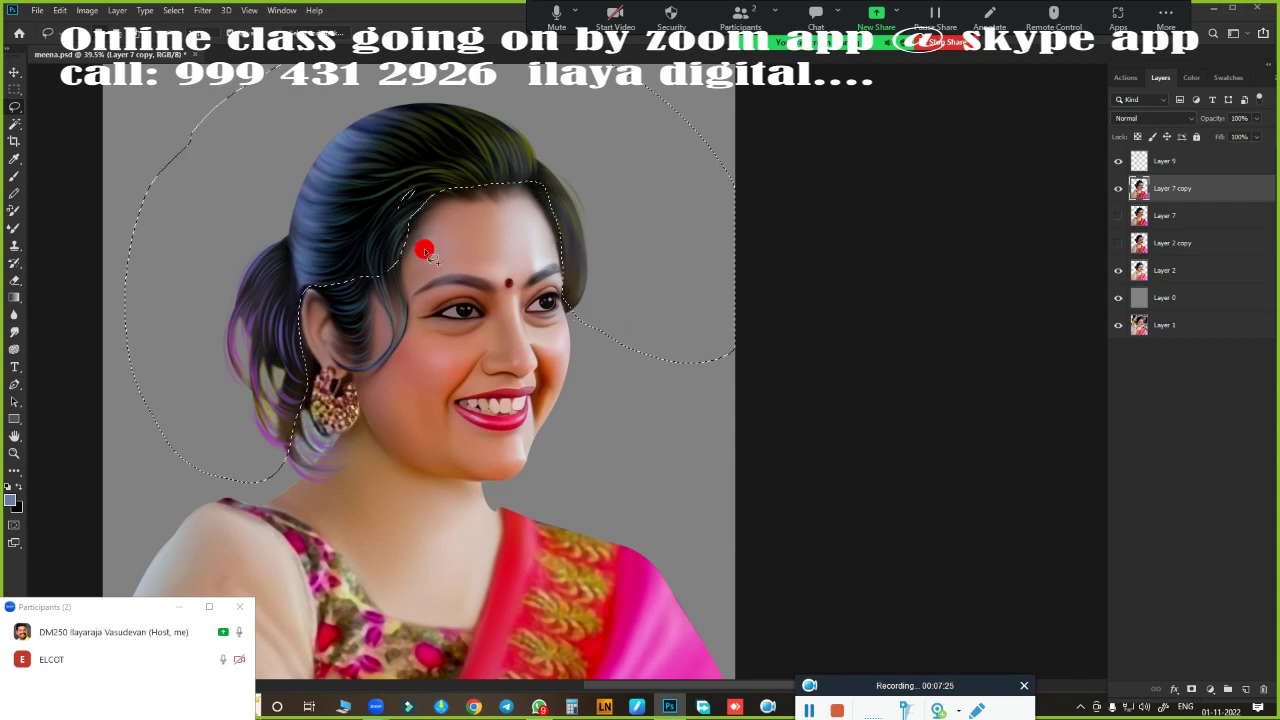
key(shift+F6)
key(Return)
key(ctrl+j)
- Darken the copied hair with Hue/Saturation lightness -55, then merge Layer 7 copy into Layer 10
key(ctrl+u)
drag(930, 251, 895, 265)
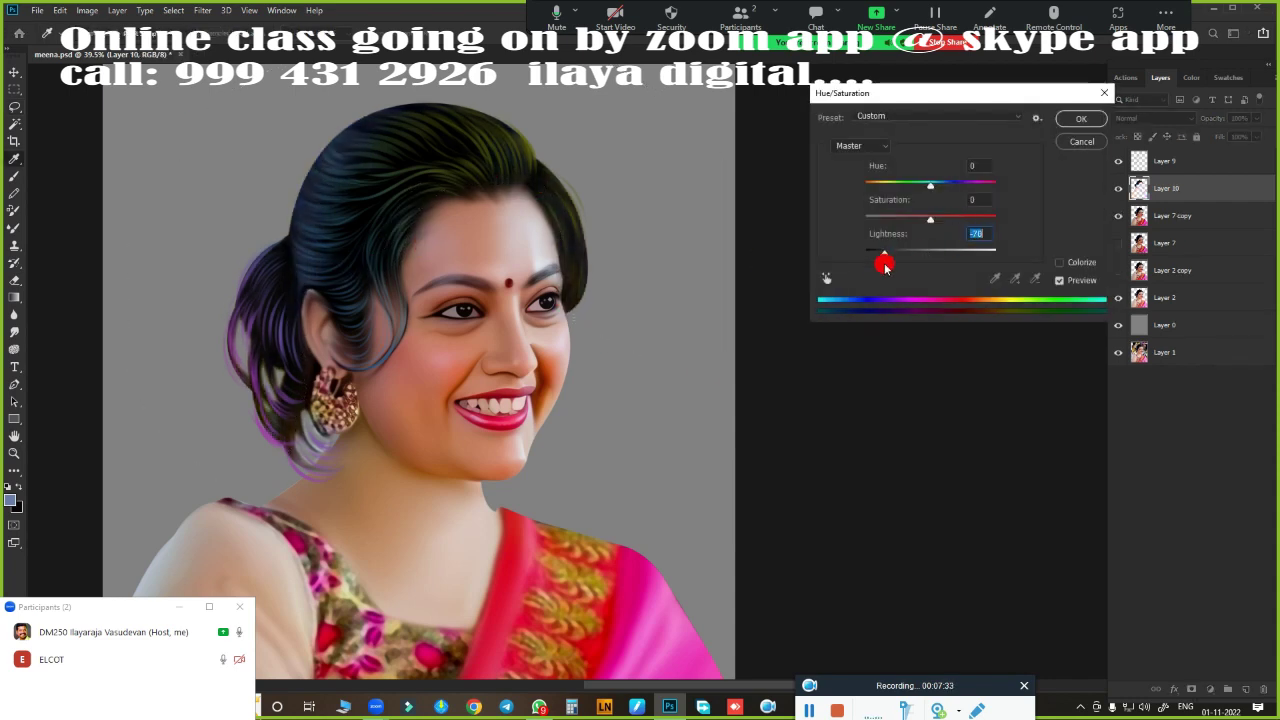
click(1077, 121)
click(1118, 188)
ctrl+click(1190, 220)
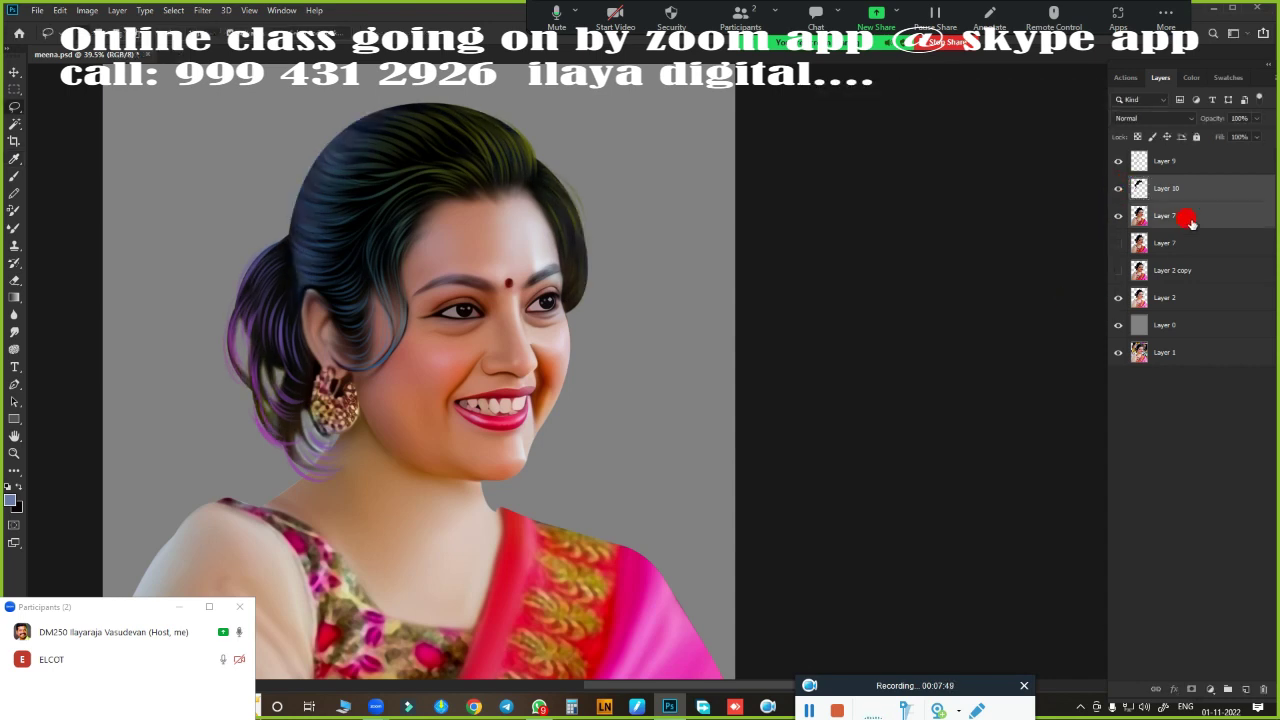
key(ctrl+e)
- Add a new layer and brush a thin dark hair strand arcing above the head
click(1245, 689)
scroll(437, 343, up, 3)
scroll(594, 506, up, 2)
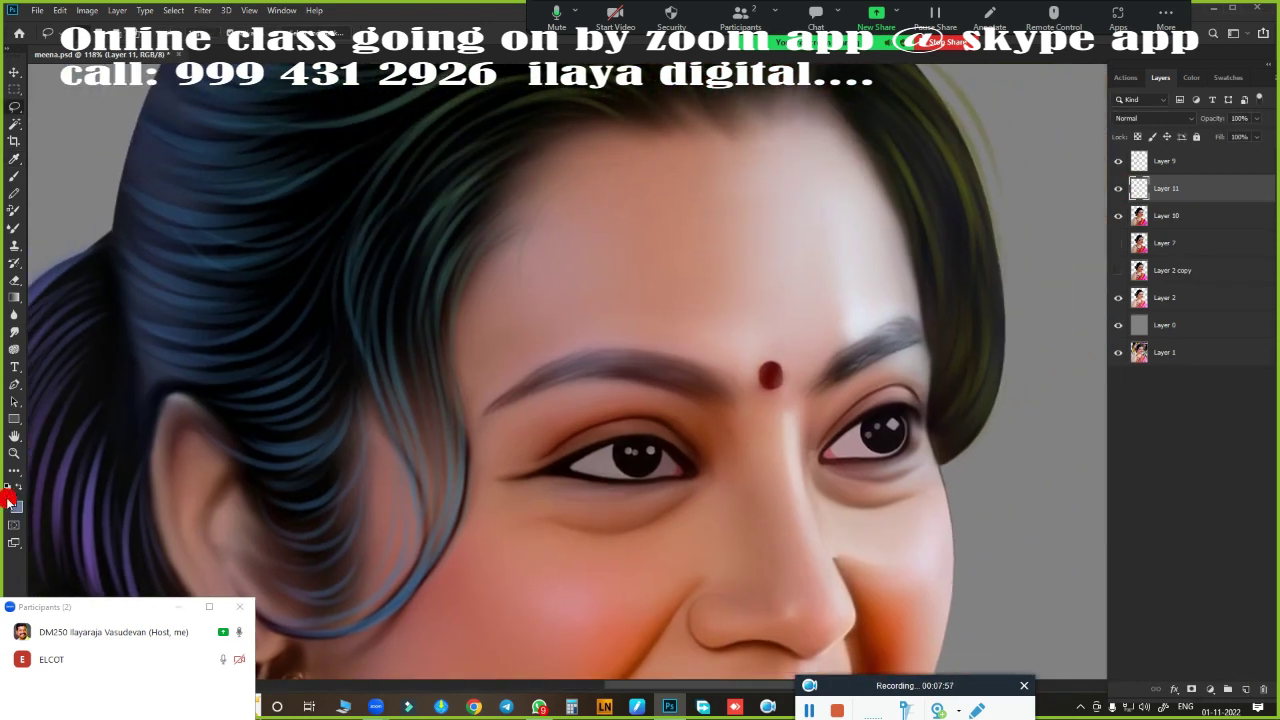
key(b)
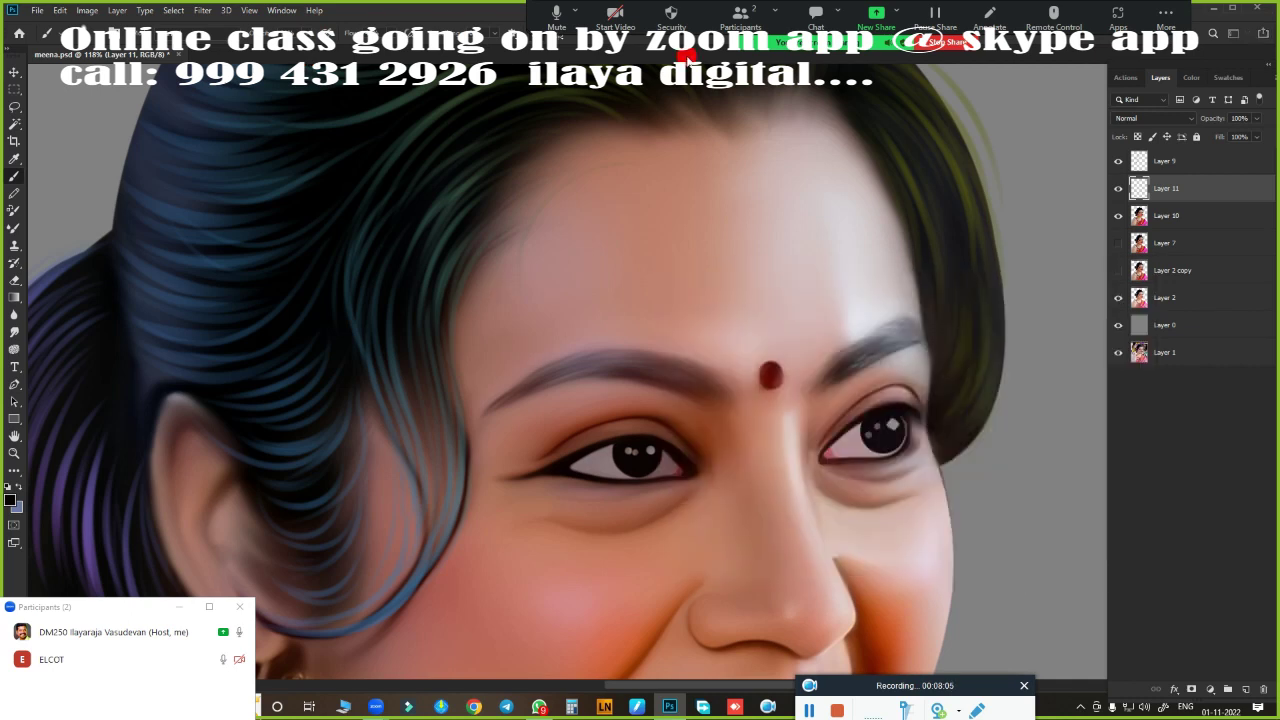
scroll(702, 335, up, 3)
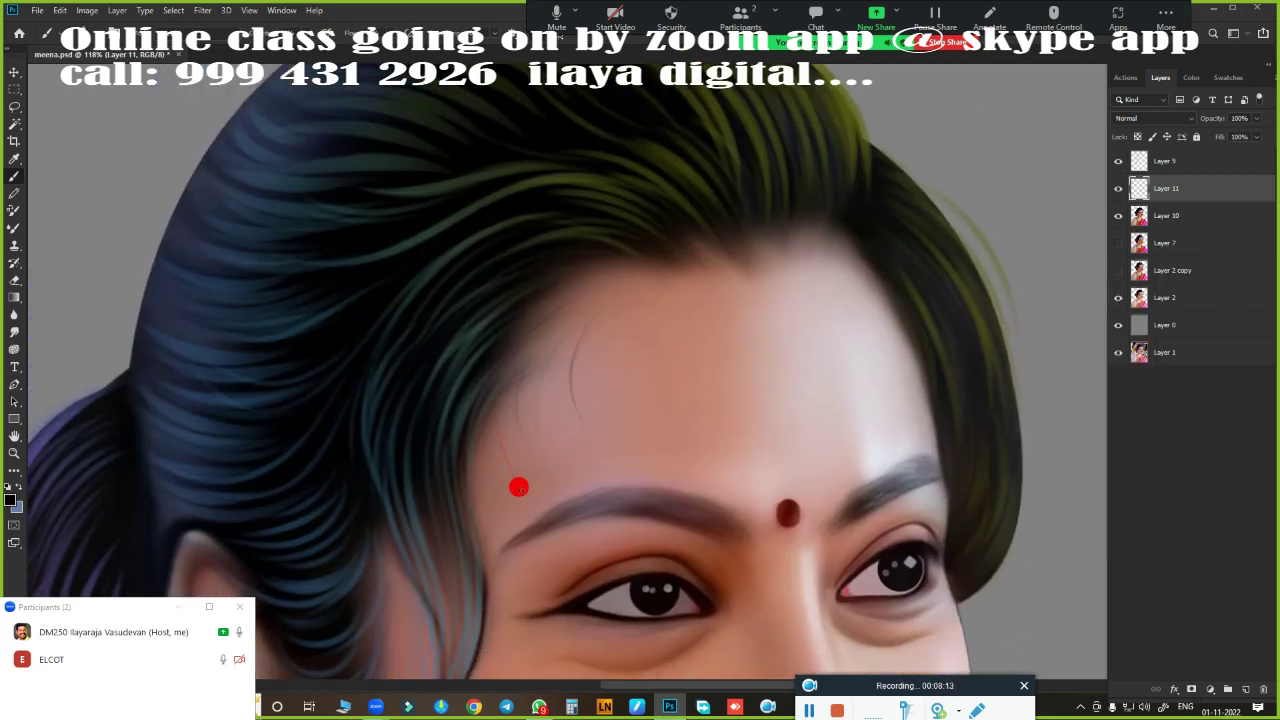
scroll(276, 474, down, 5)
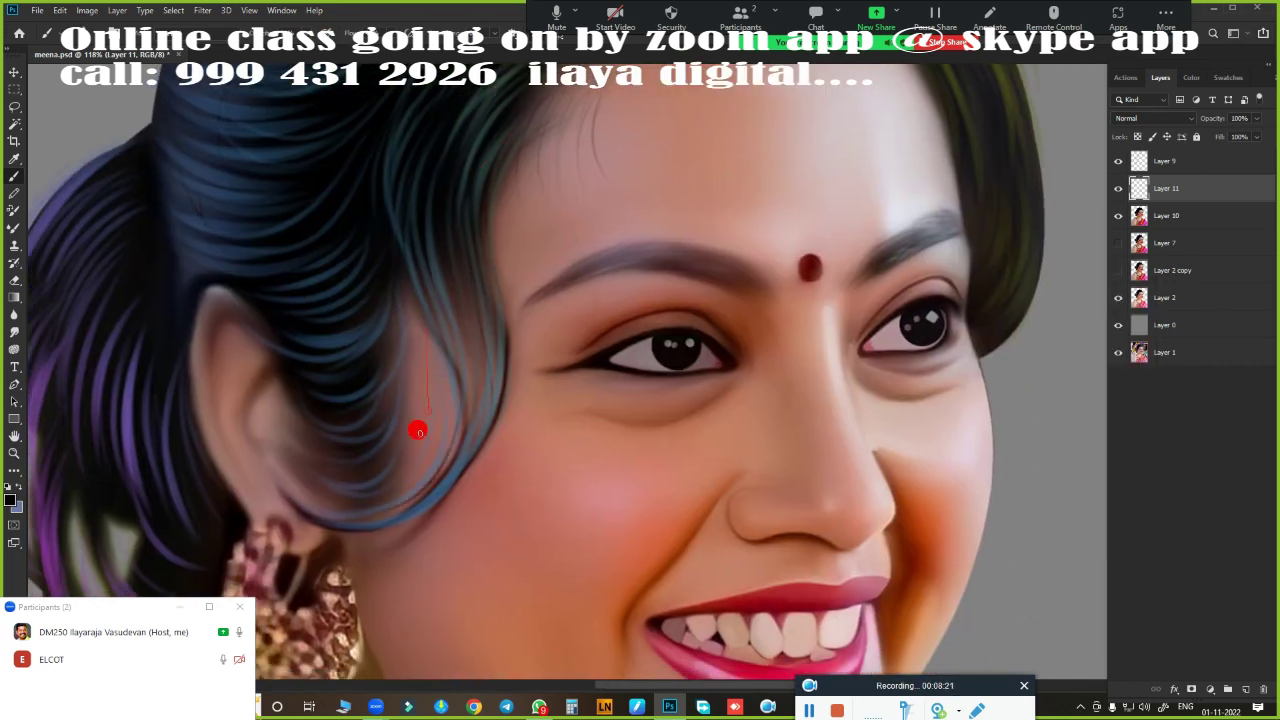
scroll(316, 390, down, 4)
scroll(316, 390, left, 1)
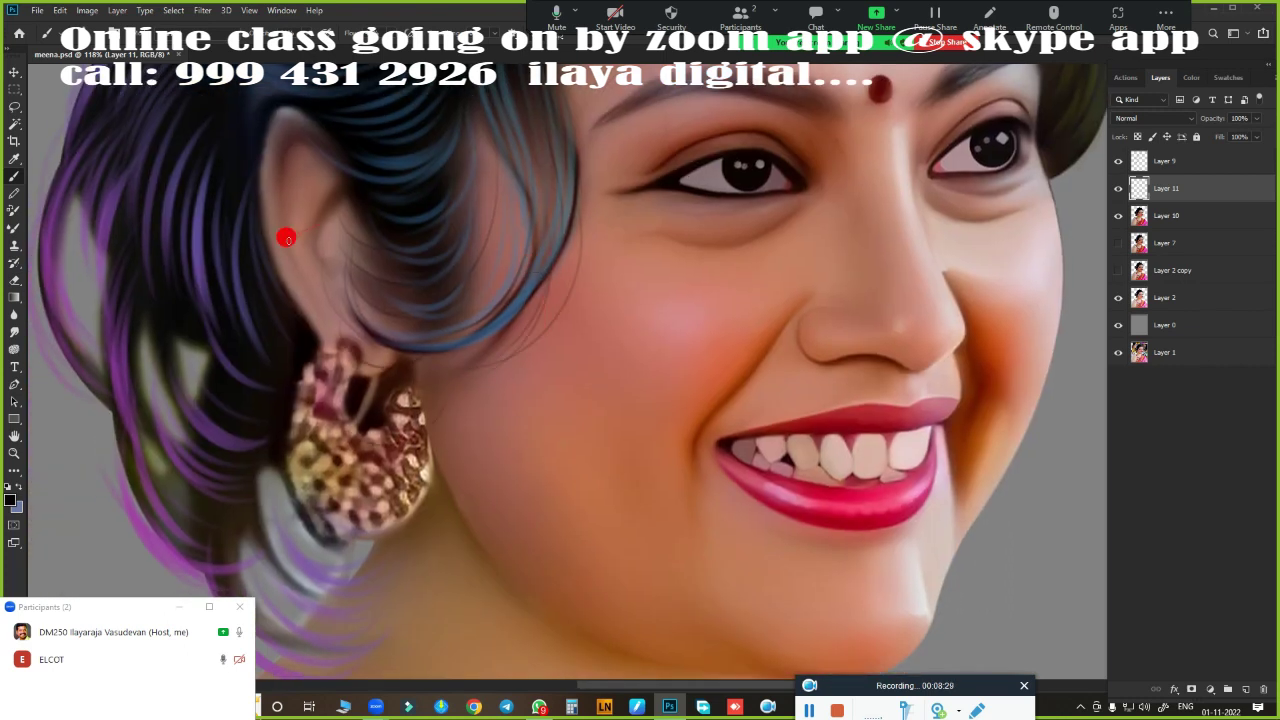
scroll(560, 454, up, 3)
scroll(609, 354, up, 3)
scroll(727, 448, up, 3)
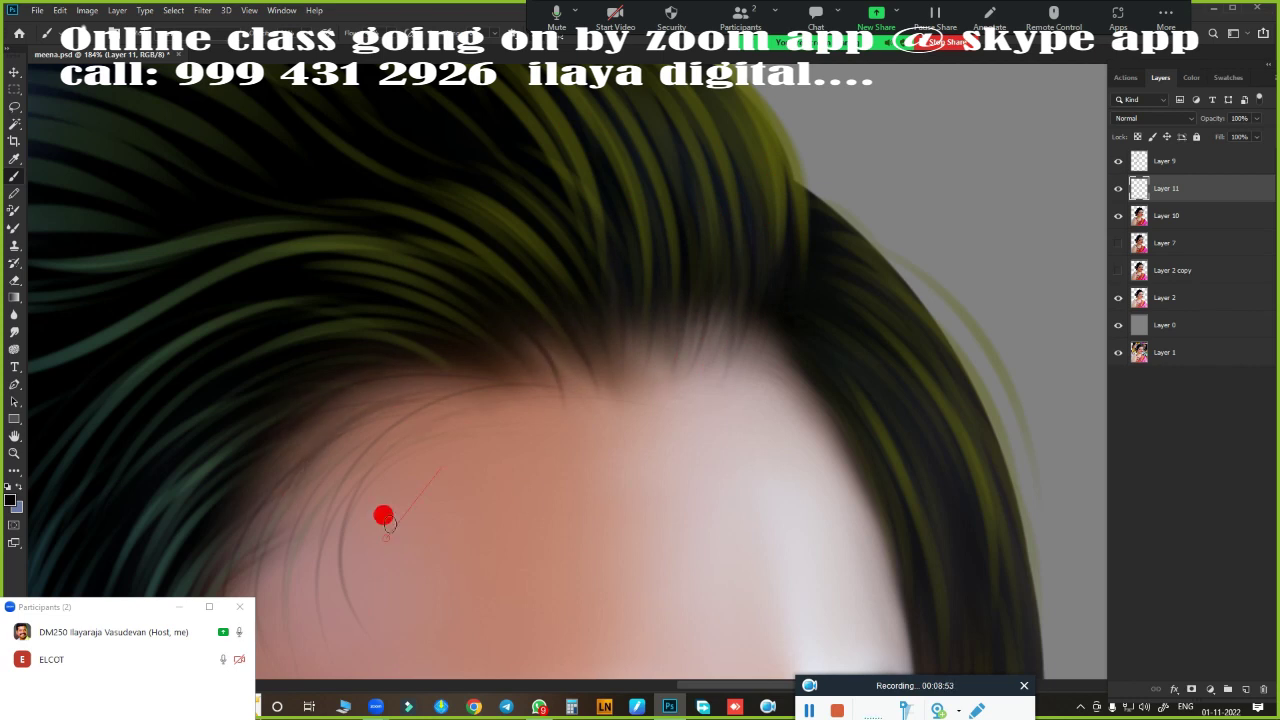
scroll(503, 240, down, 2)
scroll(722, 357, down, 3)
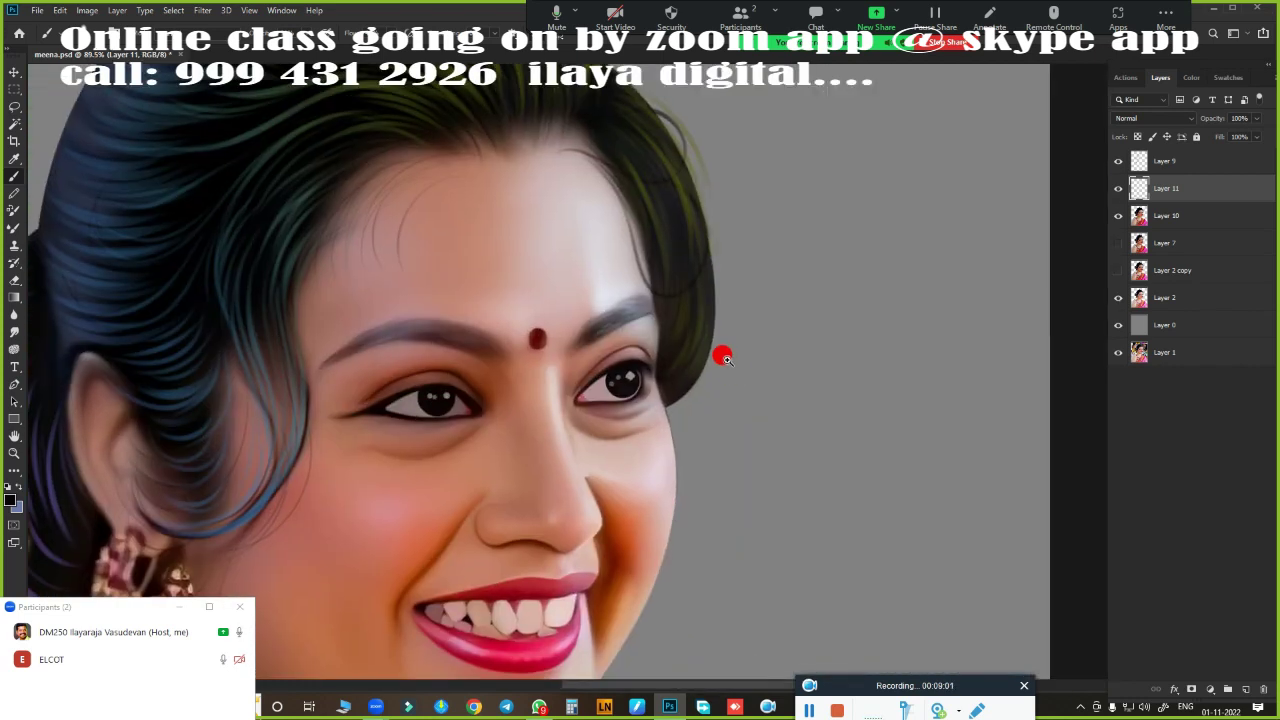
scroll(722, 357, up, 3)
scroll(757, 498, up, 2)
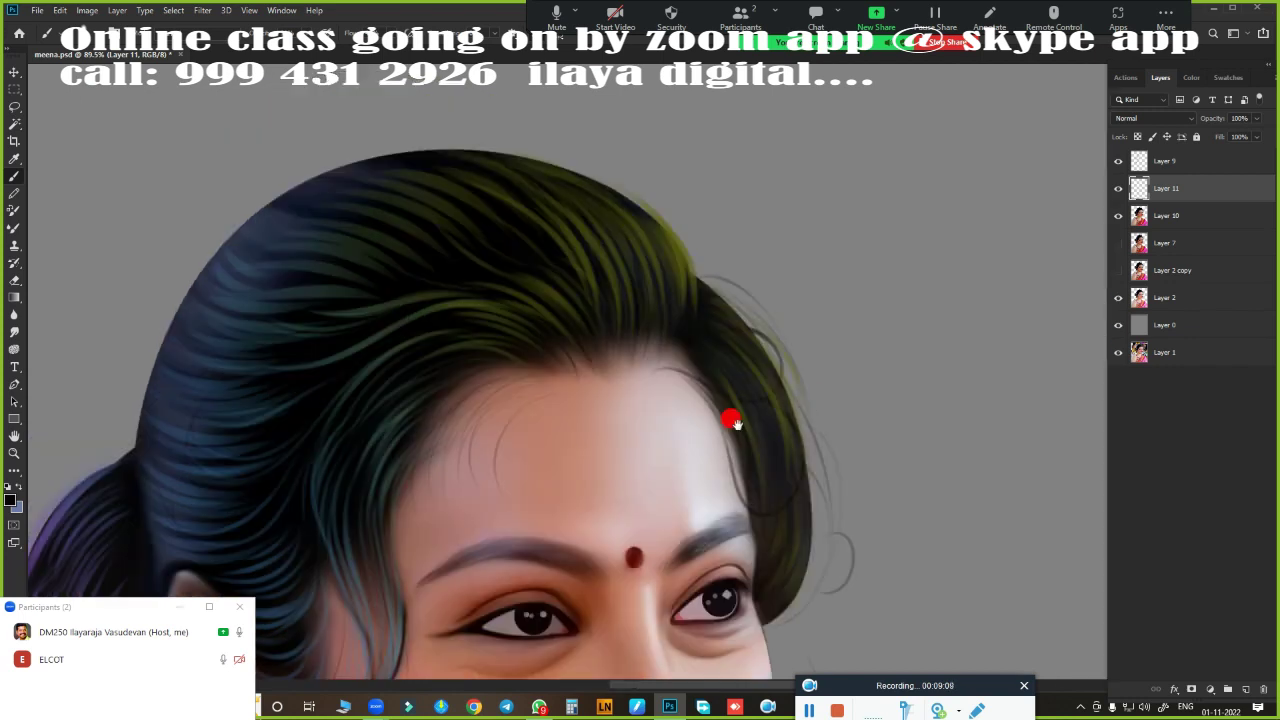
scroll(731, 420, up, 2)
drag(390, 207, 670, 200)
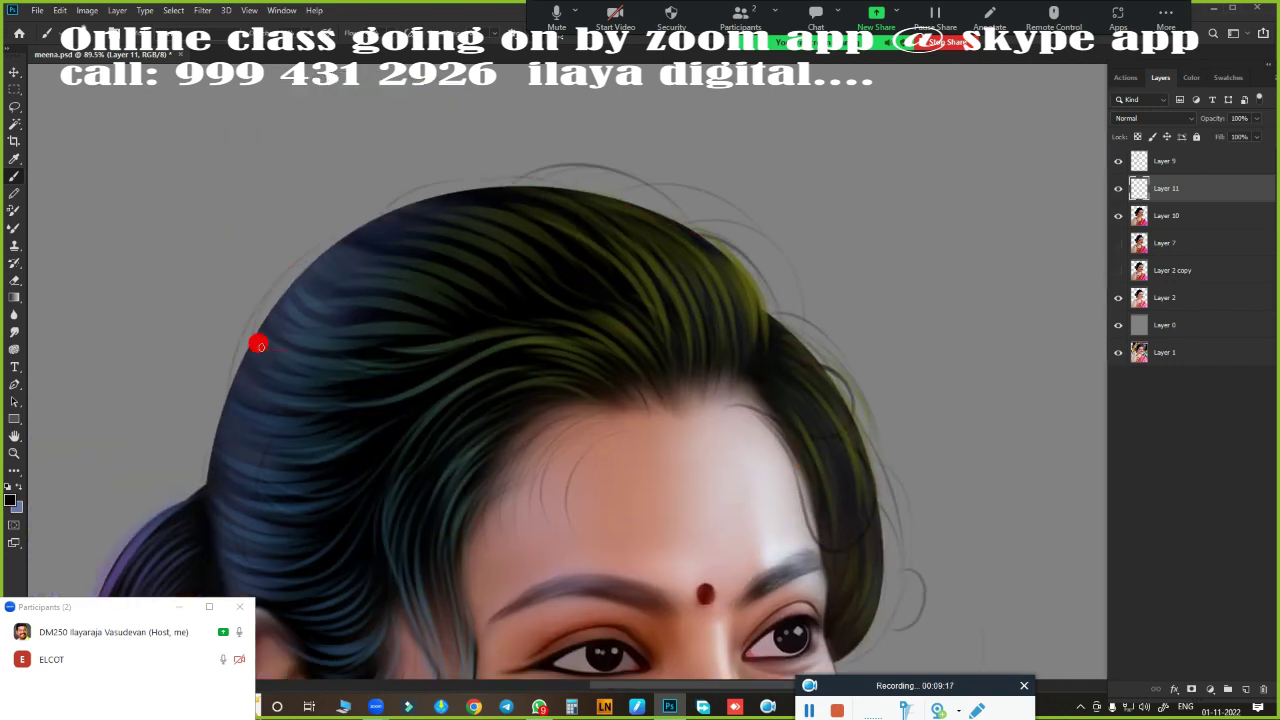
- Switch the paint colour to white and bring the ear, earring and smile into view
scroll(259, 345, down, 3)
scroll(585, 218, left, 3)
scroll(580, 420, down, 2)
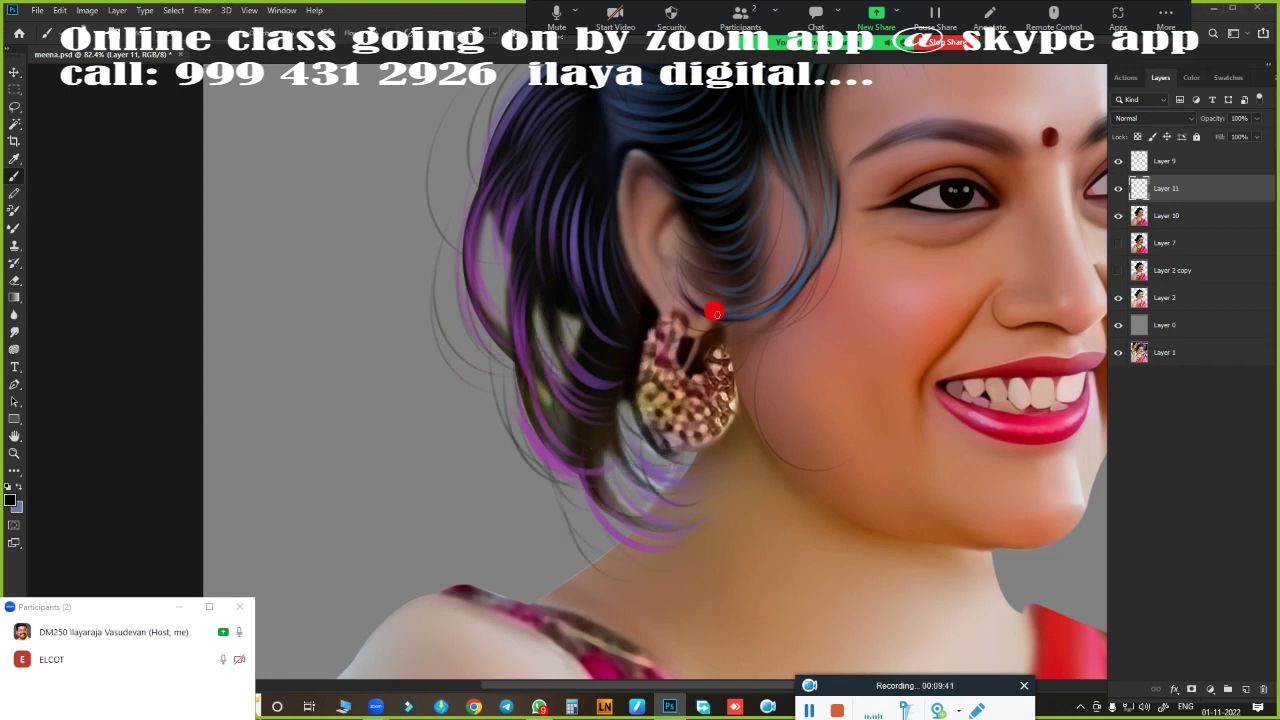
scroll(655, 335, down, 5)
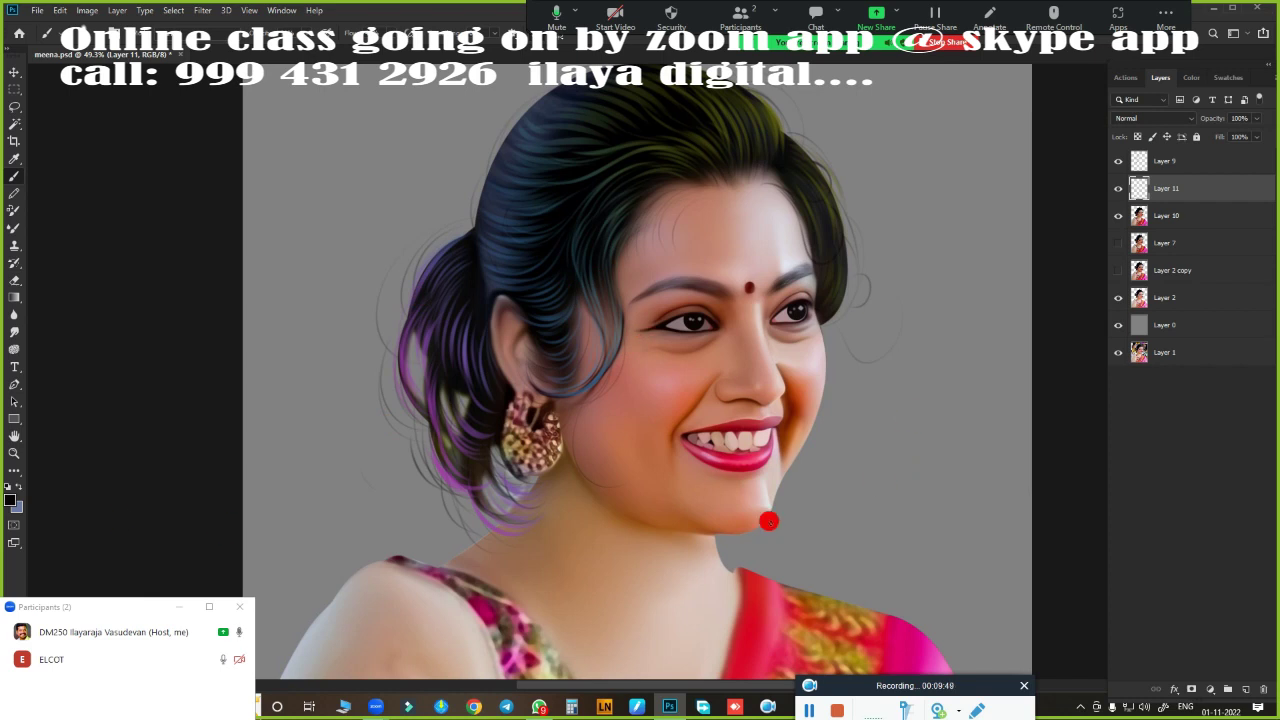
key(x)
scroll(427, 246, up, 3)
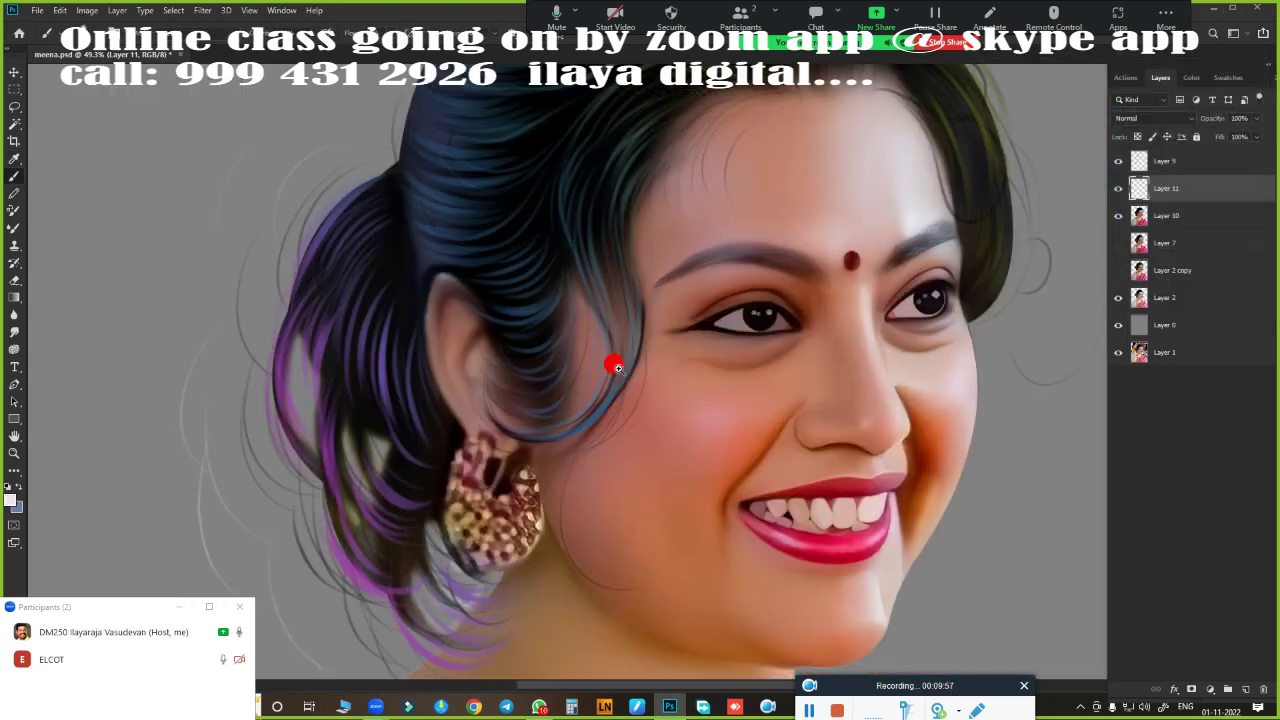
scroll(614, 363, up, 2)
scroll(343, 446, up, 2)
drag(726, 547, 511, 369)
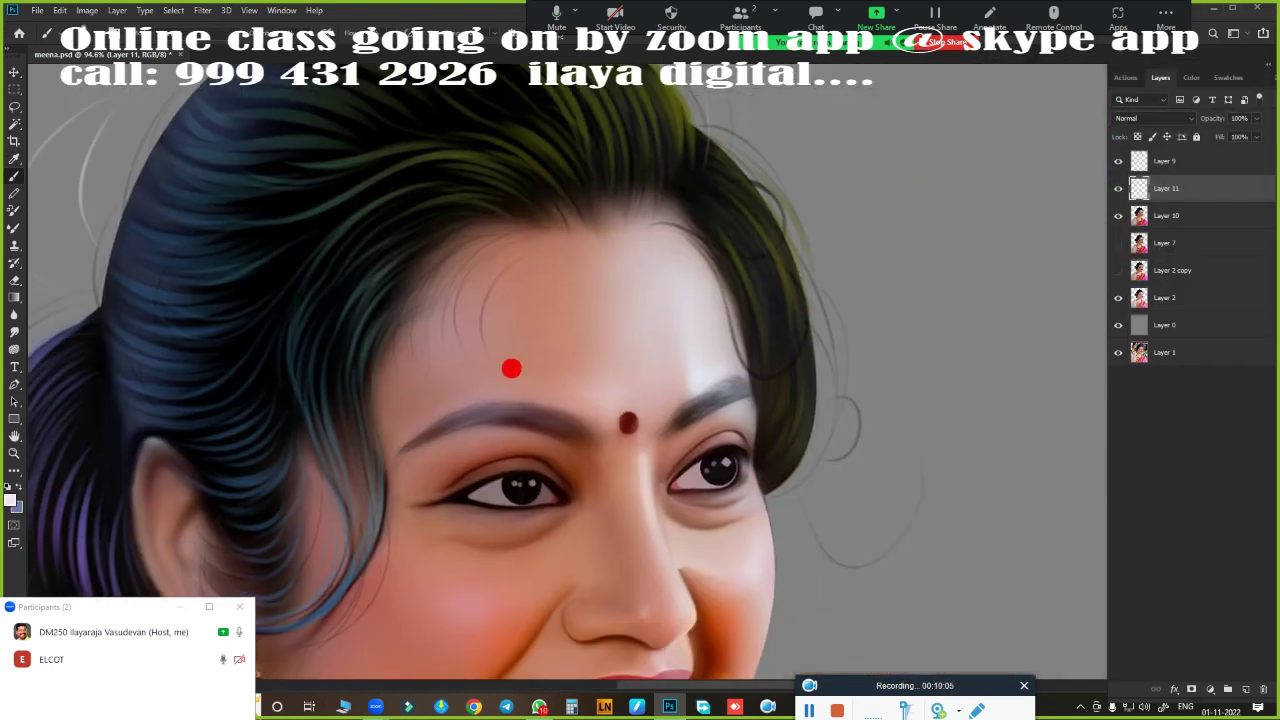
drag(357, 300, 272, 280)
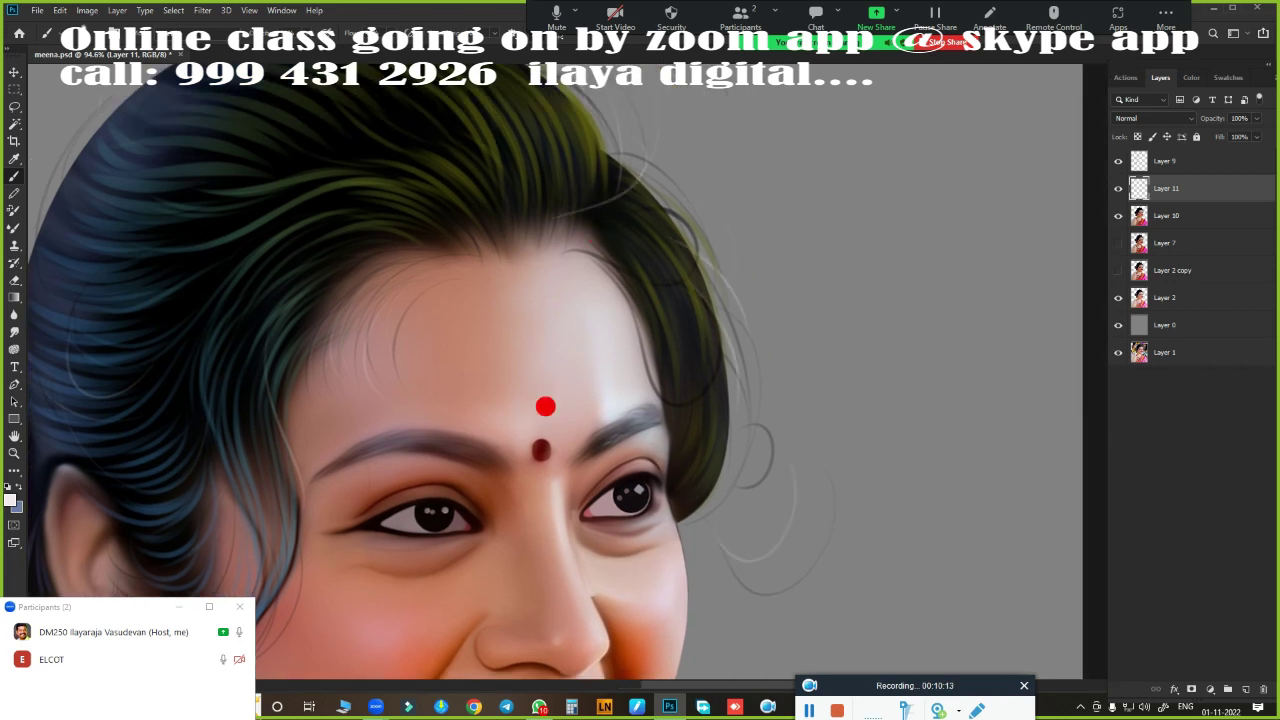
drag(543, 403, 725, 253)
drag(476, 462, 523, 203)
drag(157, 334, 243, 463)
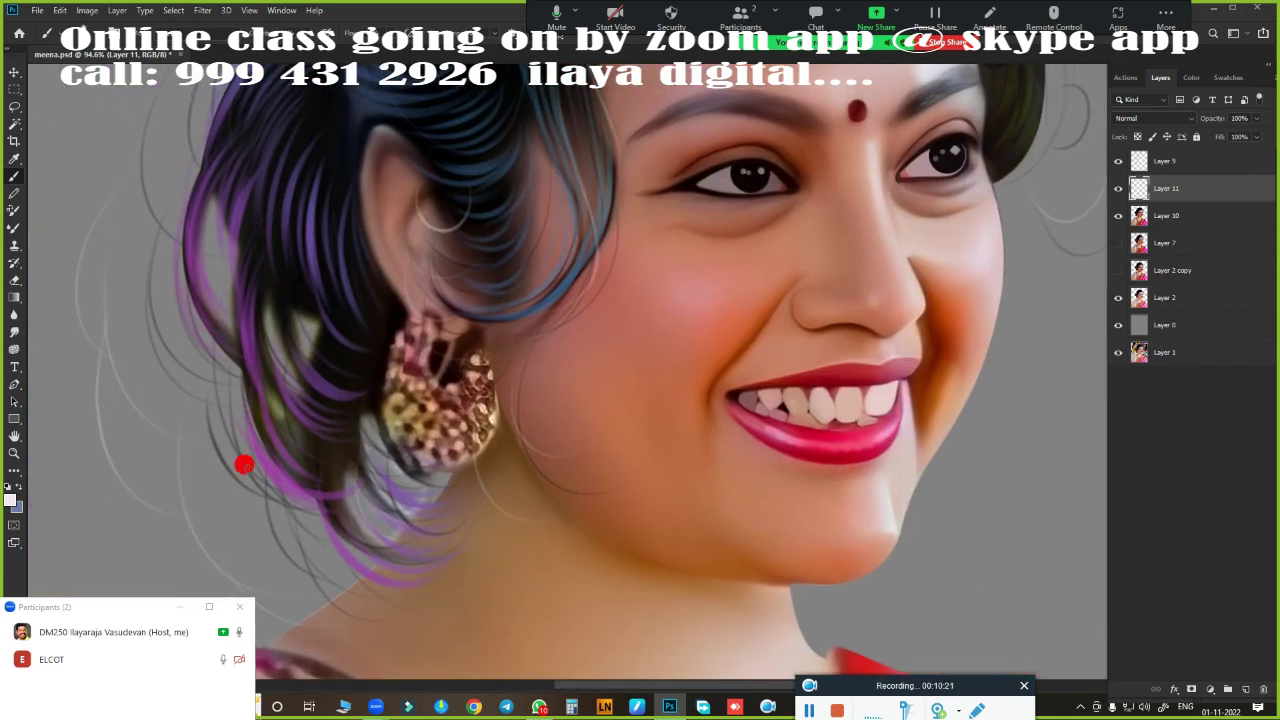
- Pick light yellow and paint flyaway strands by the ear and beside the head
click(12, 498)
click(1019, 99)
click(1229, 87)
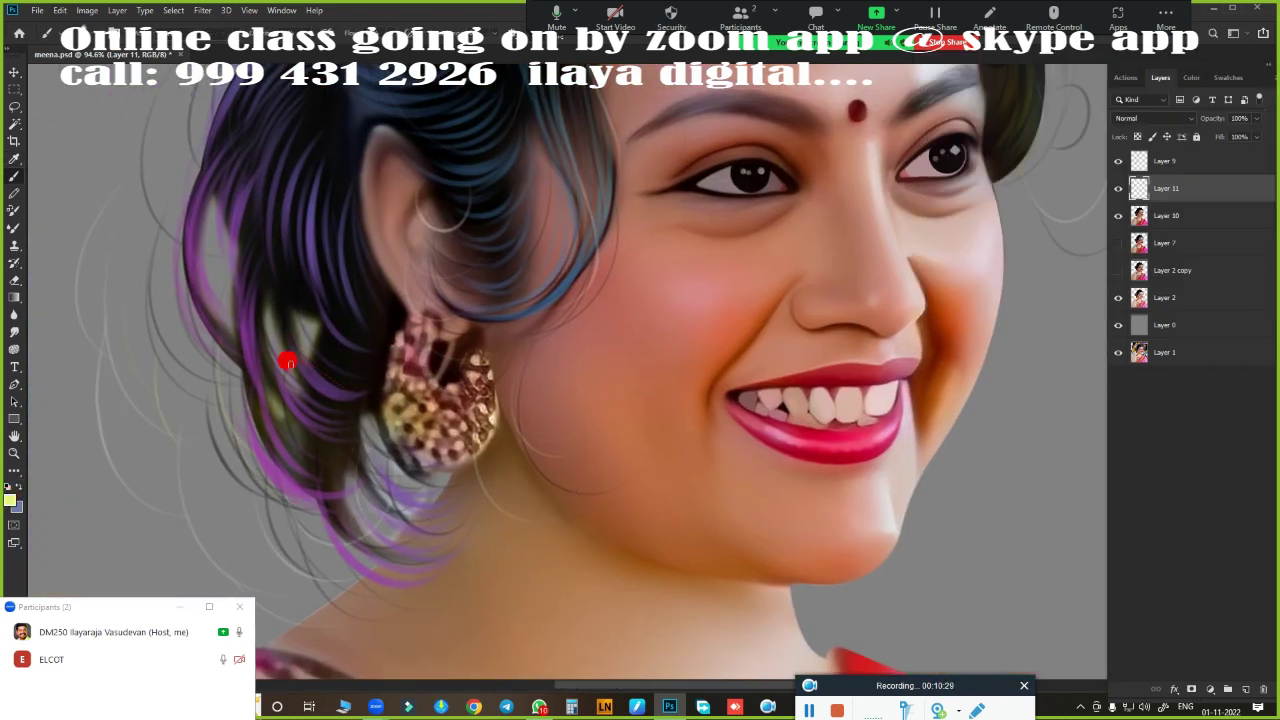
drag(287, 362, 263, 329)
click(1118, 161)
click(1118, 161)
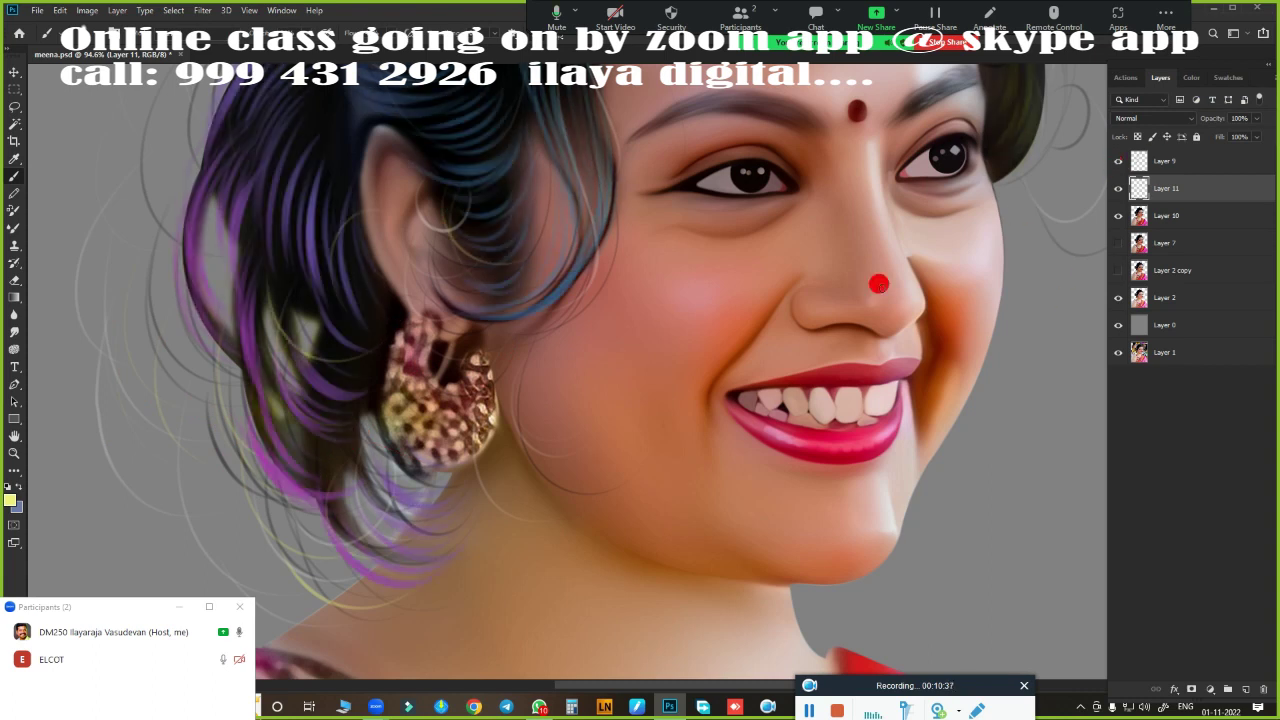
drag(596, 169, 608, 234)
mouse_move(590, 457)
mouse_down()
mouse_move(234, 357)
mouse_move(700, 294)
mouse_up()
mouse_move(663, 200)
mouse_down()
mouse_move(702, 282)
mouse_move(793, 581)
mouse_up()
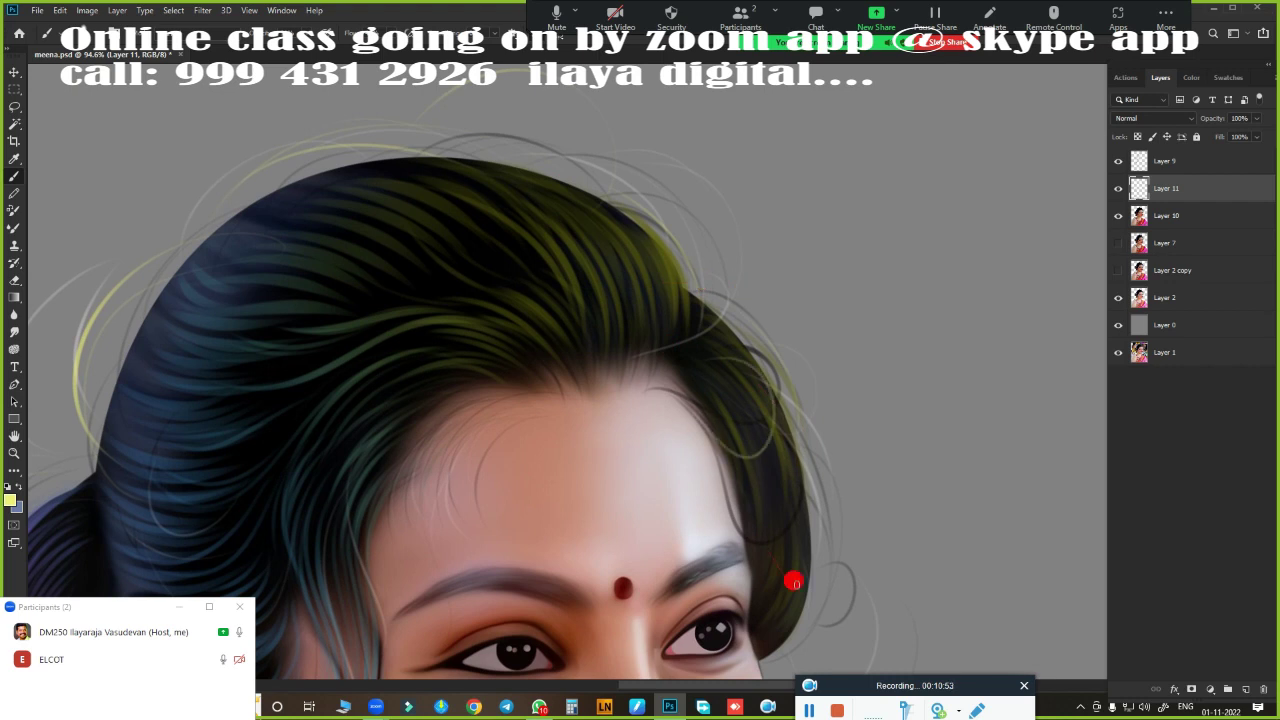
drag(537, 414, 711, 234)
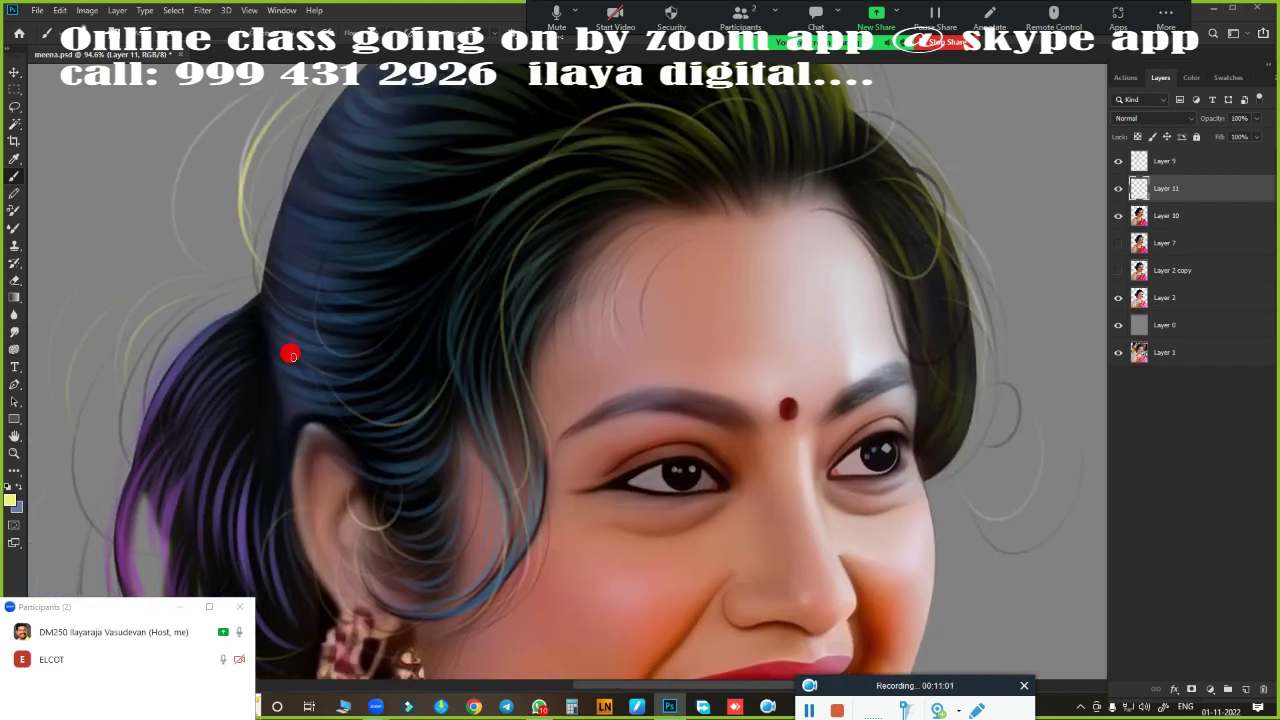
drag(570, 305, 615, 238)
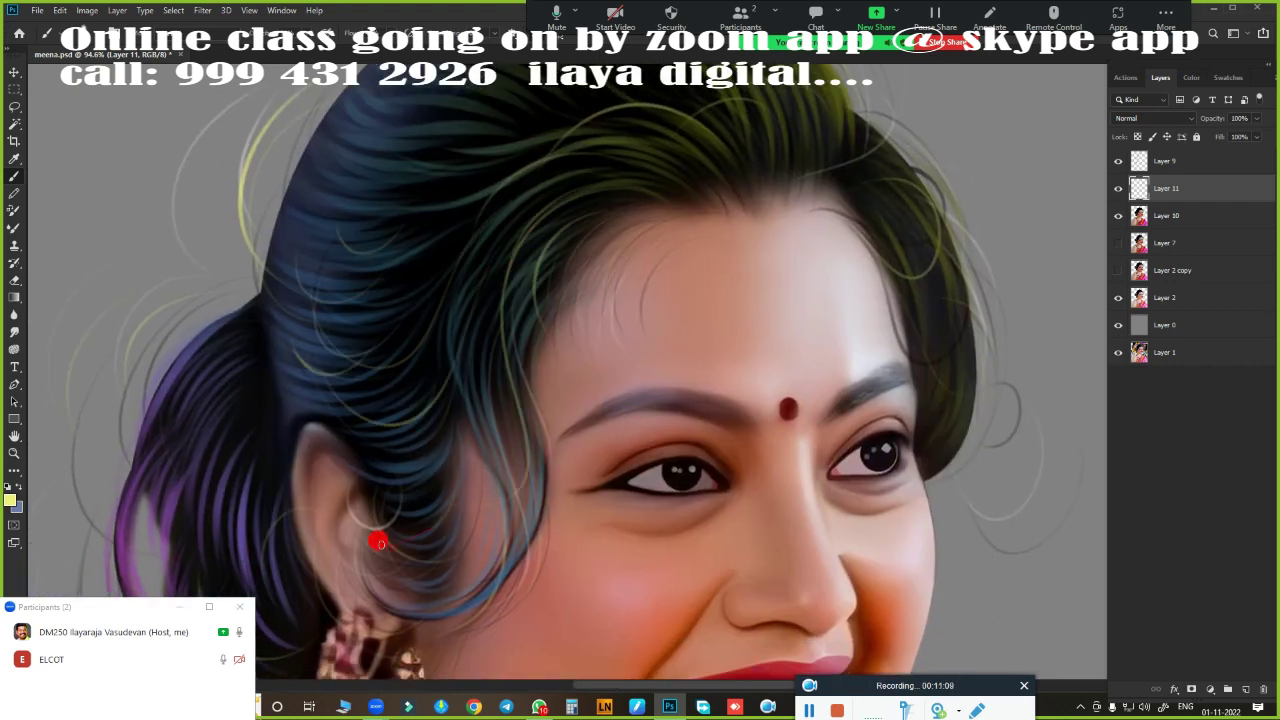
scroll(622, 390, up, 3)
scroll(694, 443, down, 5)
scroll(814, 320, down, 2)
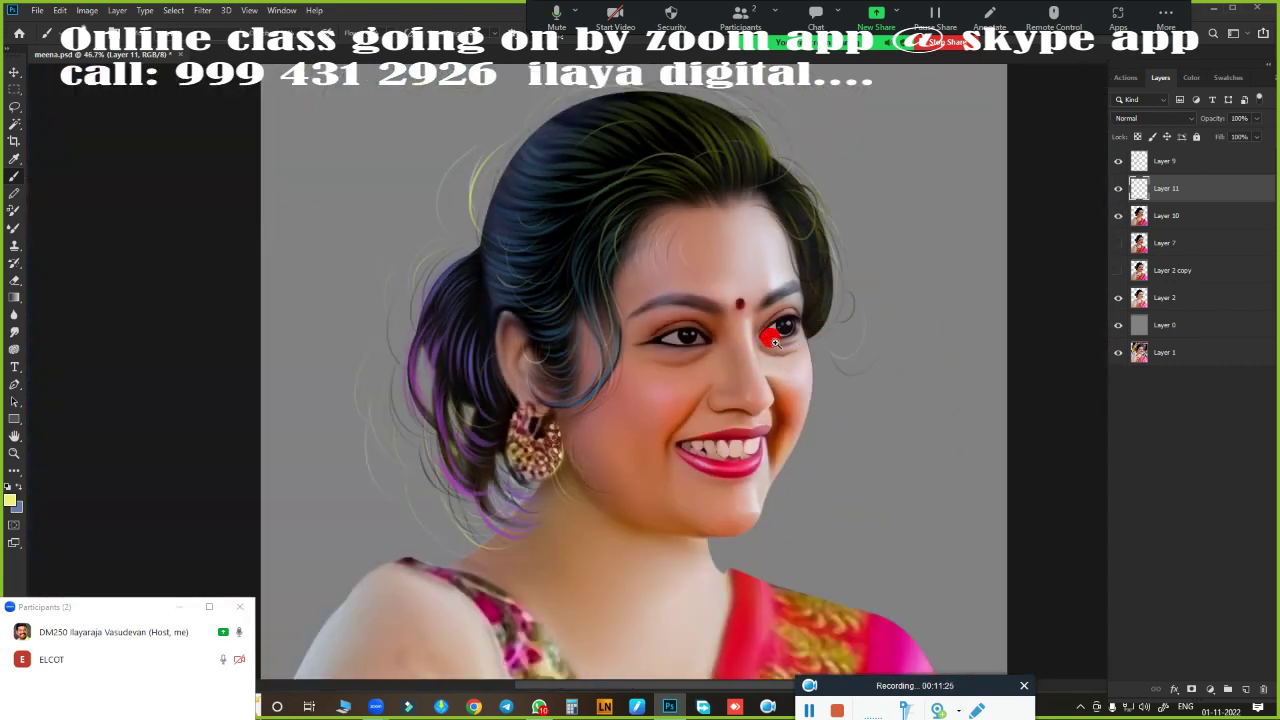
- Reset the colour to black and rework the eyebrows, darkening and lightening their strokes
scroll(775, 342, up, 3)
key(d)
scroll(775, 342, up, 3)
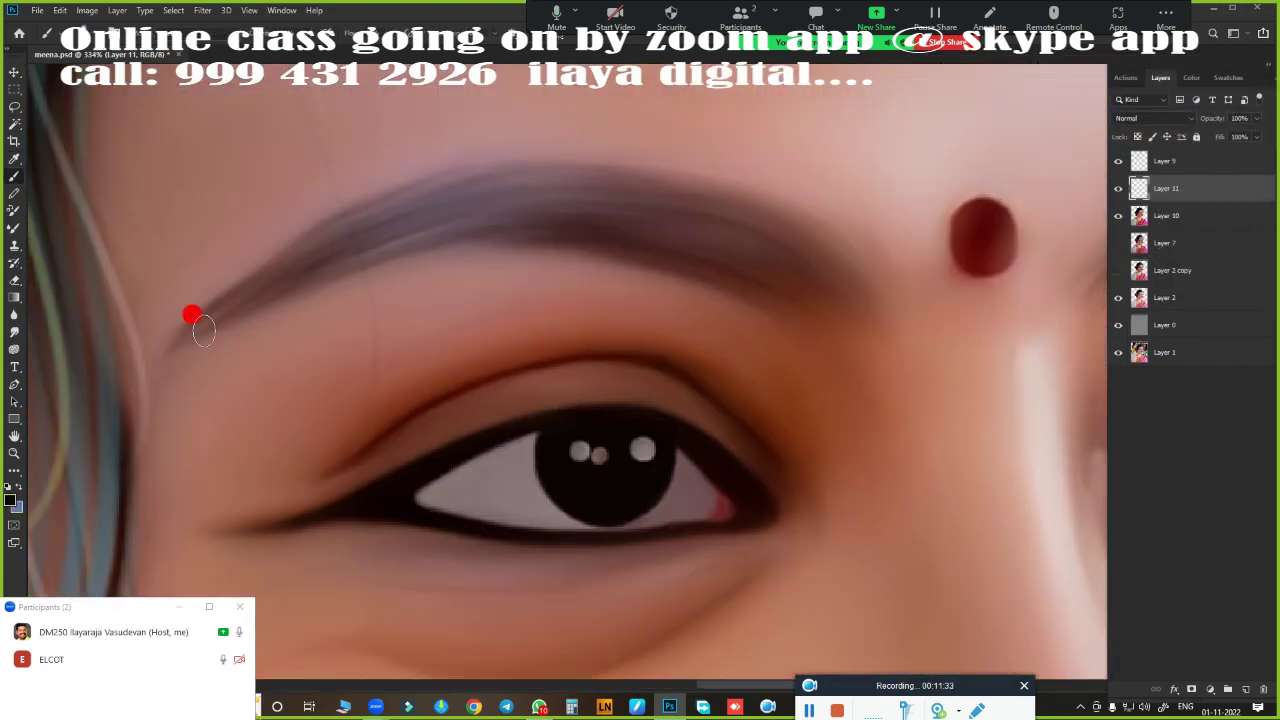
mouse_move(203, 329)
mouse_down()
mouse_move(543, 171)
mouse_move(506, 214)
mouse_move(363, 251)
mouse_move(452, 201)
mouse_move(788, 259)
mouse_move(526, 220)
mouse_move(611, 200)
mouse_move(726, 240)
mouse_move(552, 224)
mouse_move(204, 326)
mouse_up()
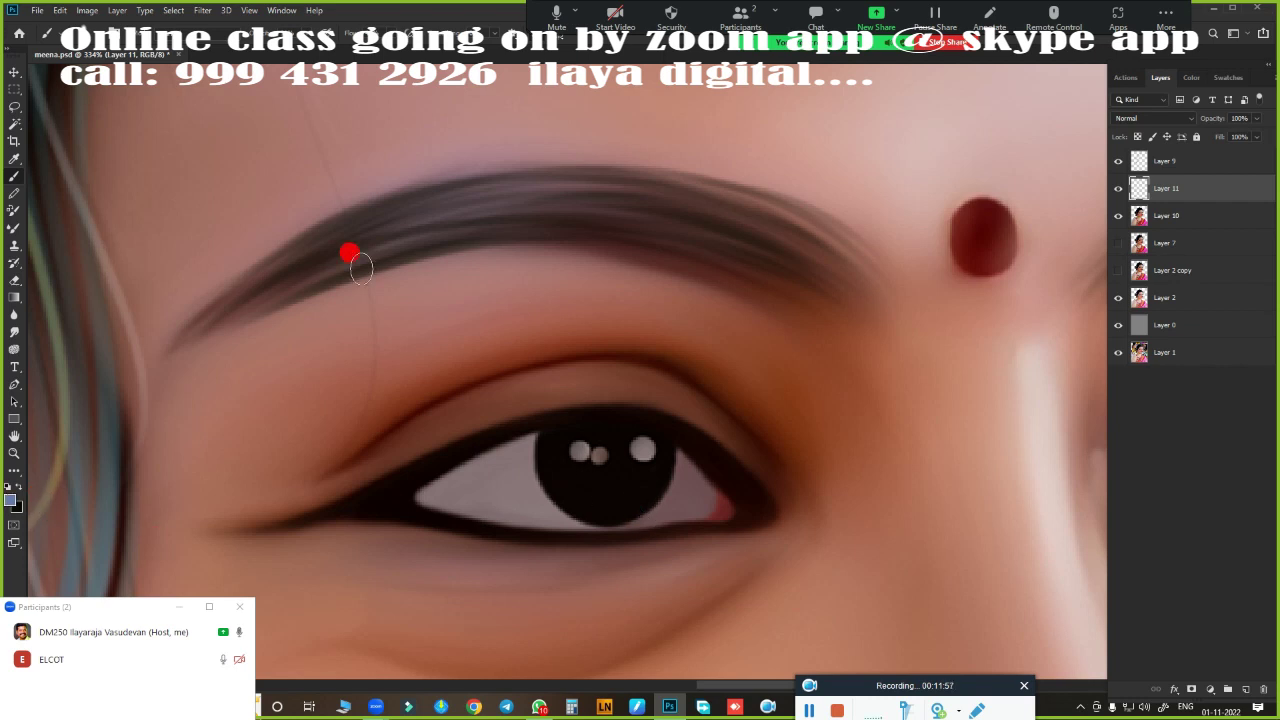
drag(361, 267, 518, 174)
mouse_move(503, 246)
mouse_down()
mouse_move(514, 211)
mouse_move(700, 228)
mouse_up()
scroll(360, 343, down, 3)
scroll(420, 360, up, 3)
mouse_move(427, 366)
mouse_down()
mouse_move(403, 359)
mouse_move(711, 223)
mouse_move(442, 349)
mouse_up()
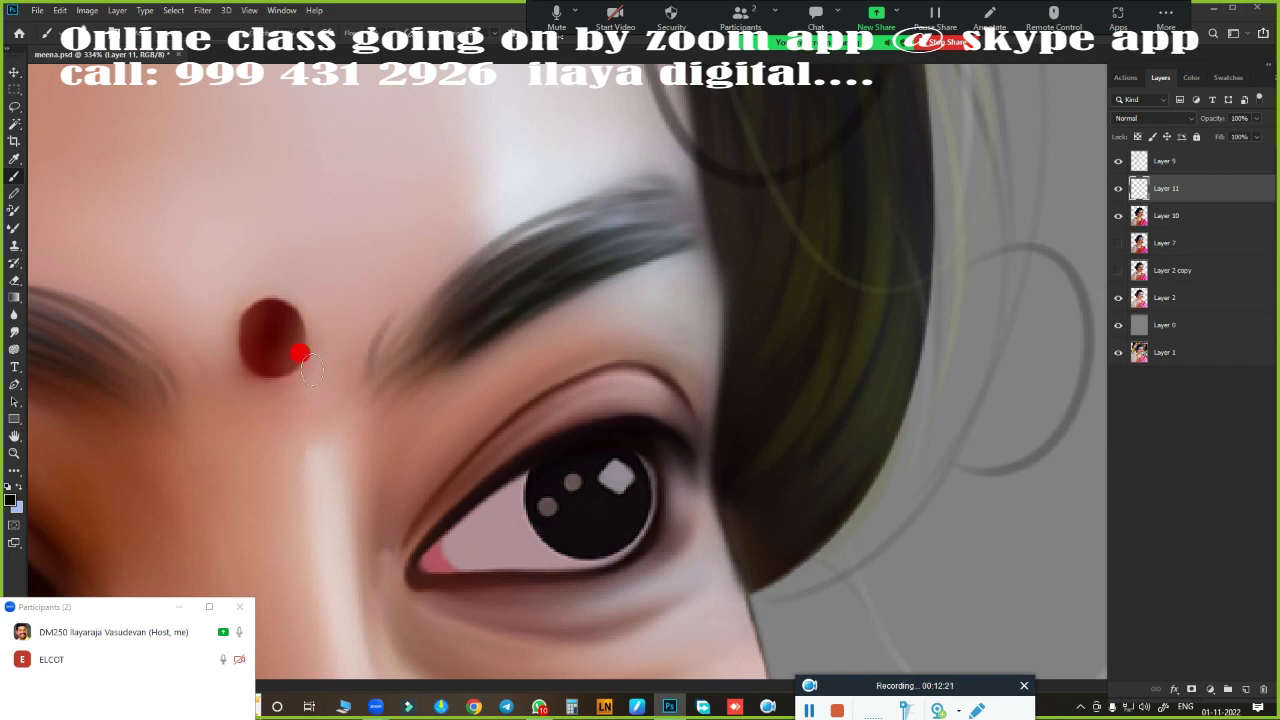
- Paint fine lash strokes along the upper eyelid and beneath the eye
scroll(586, 209, down, 2)
scroll(646, 424, up, 2)
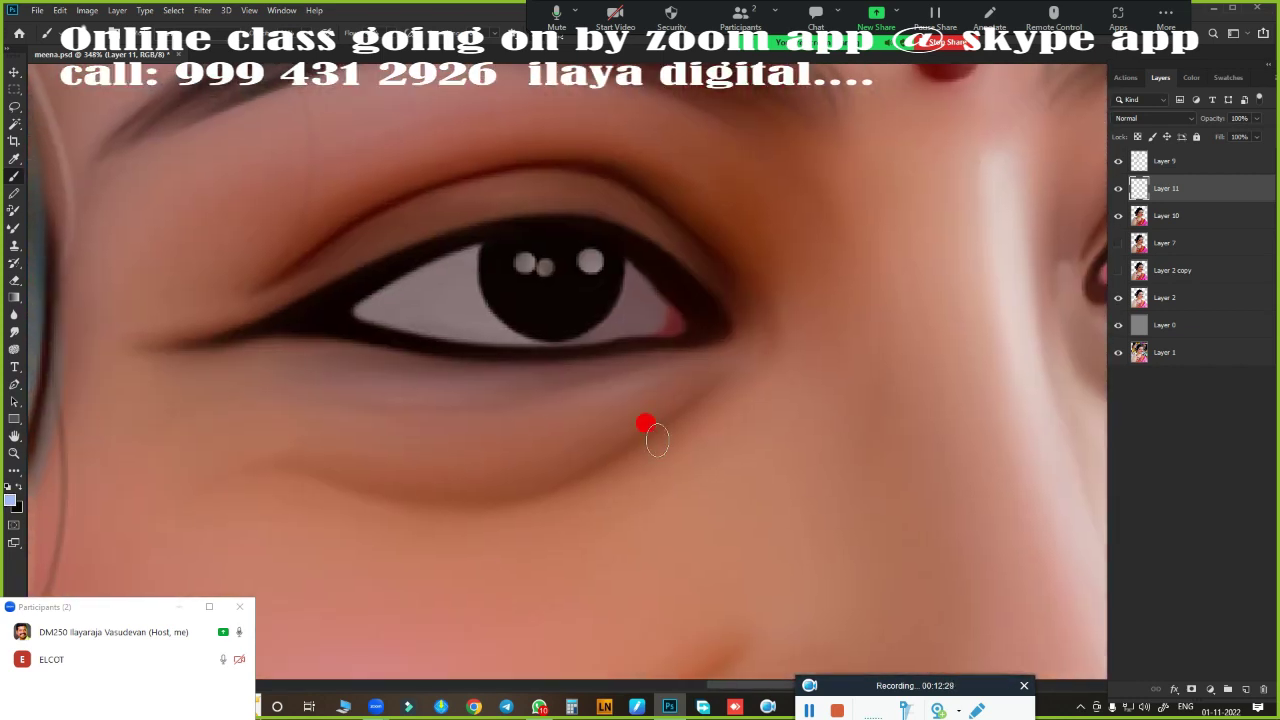
scroll(646, 424, down, 2)
scroll(289, 294, up, 2)
mouse_move(400, 300)
mouse_down()
mouse_move(500, 289)
mouse_move(760, 205)
mouse_up()
drag(560, 366, 610, 450)
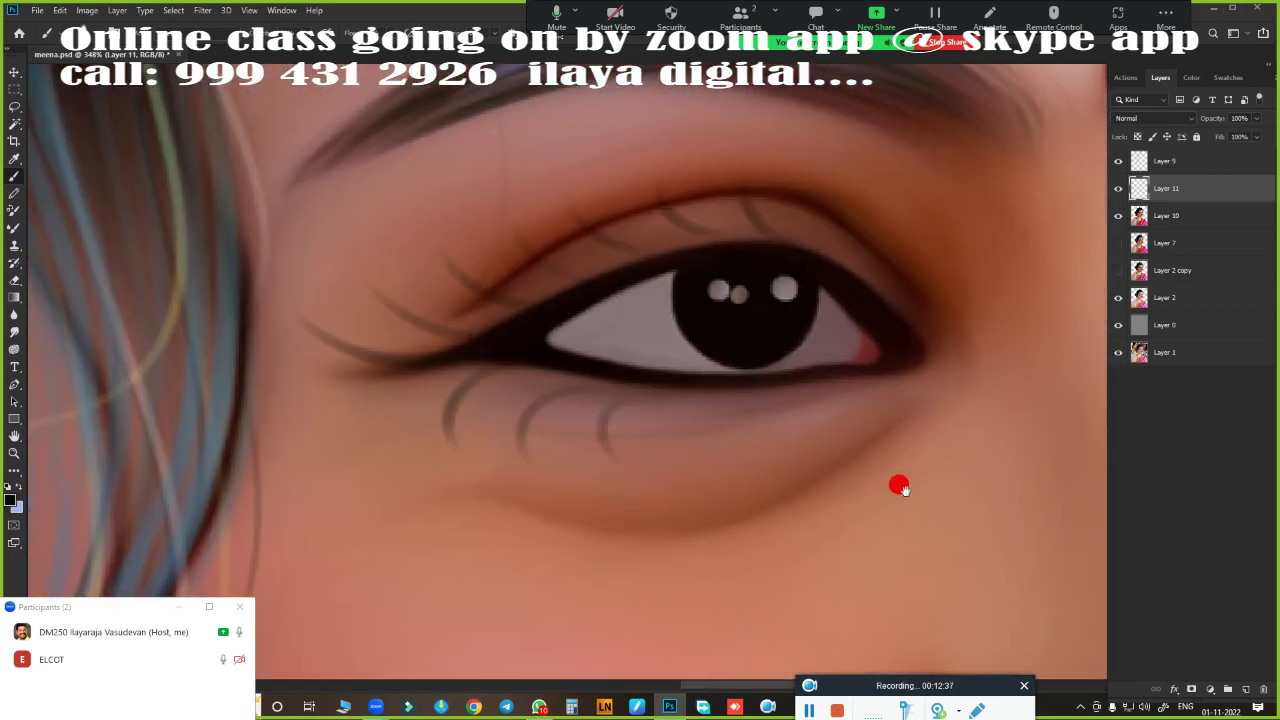
scroll(899, 486, down, 2)
scroll(609, 243, up, 2)
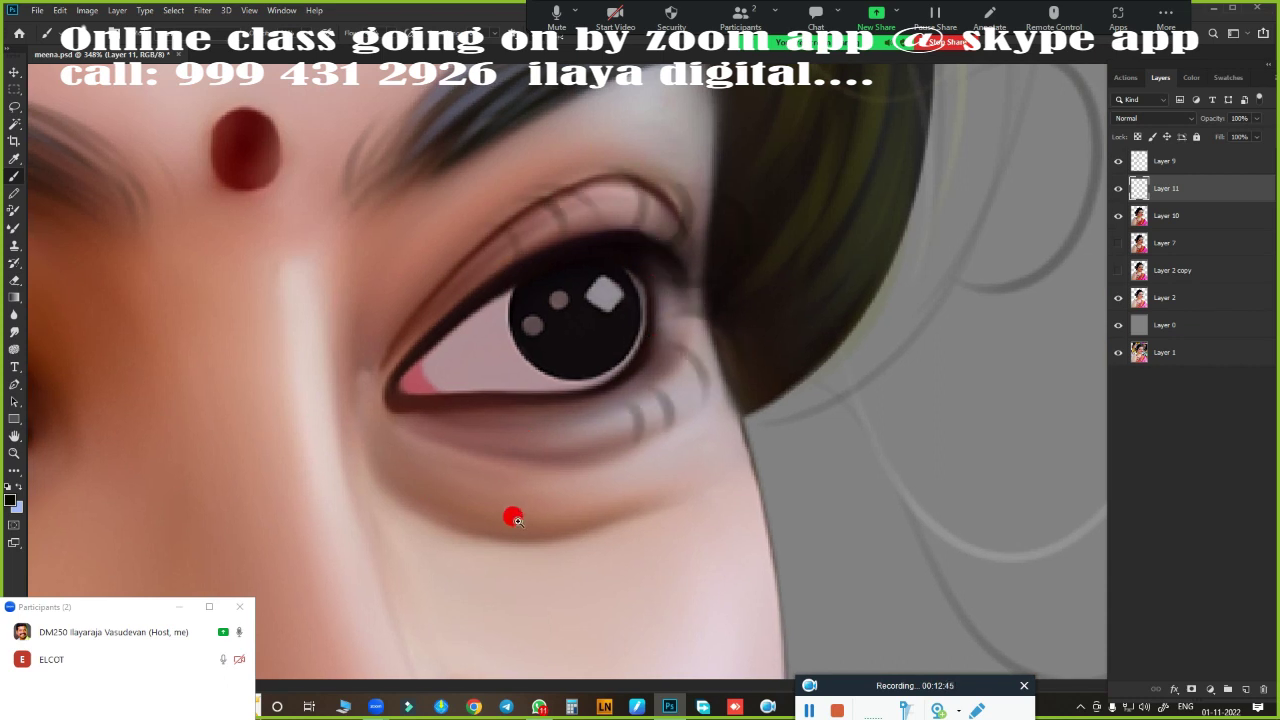
scroll(513, 517, down, 5)
- Choose a pink foreground painting colour
click(10, 500)
click(1229, 86)
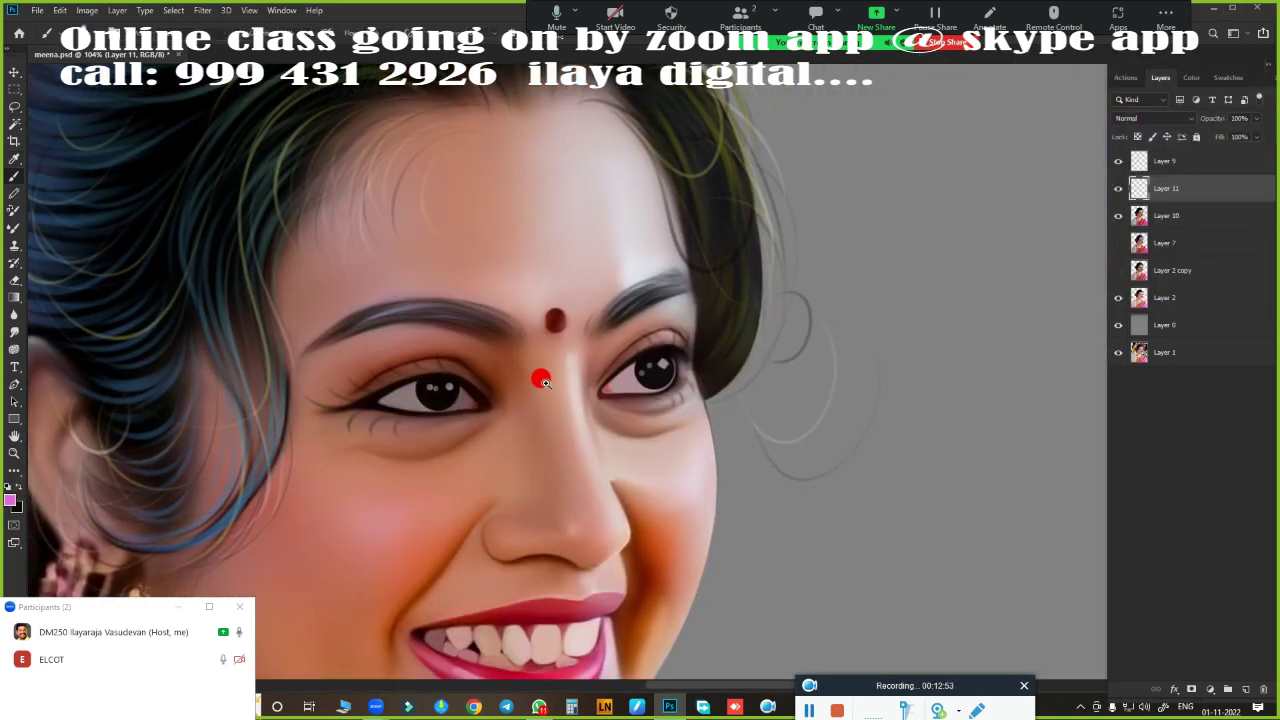
scroll(540, 380, up, 4)
scroll(509, 406, down, 1)
- On a new layer, paint orange crescents into both pupils
scroll(569, 511, down, 2)
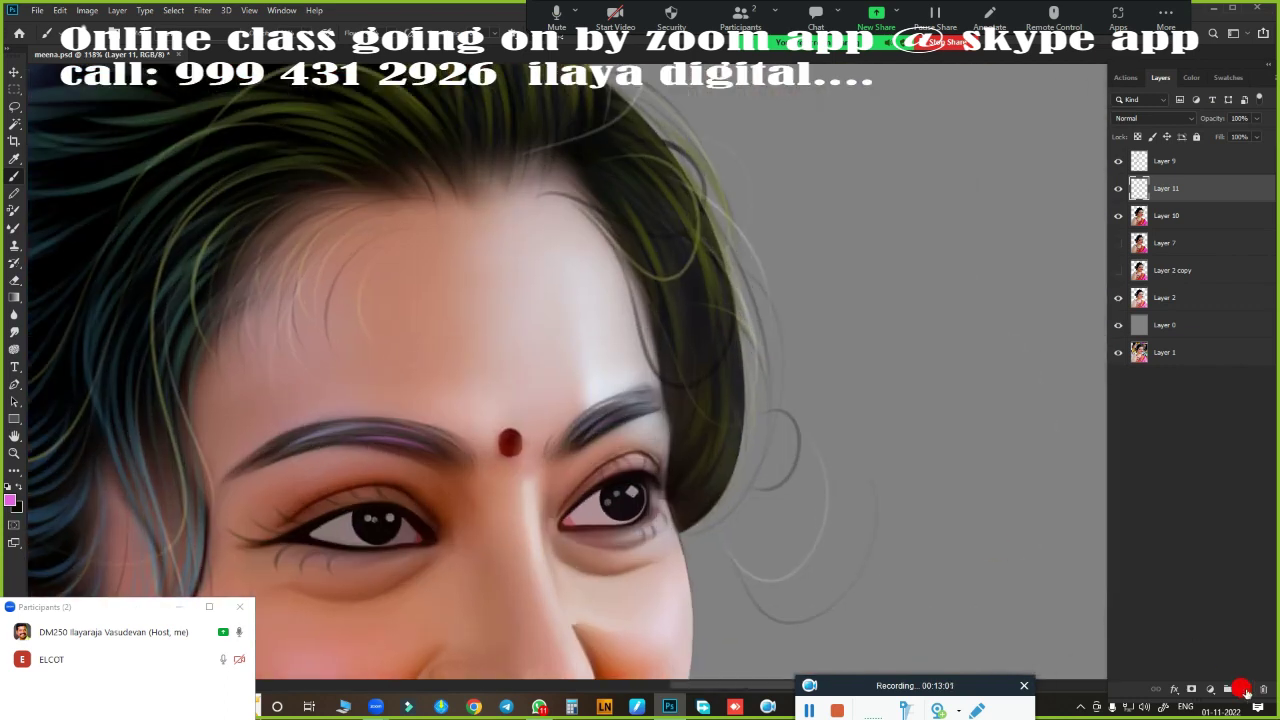
click(1245, 689)
scroll(354, 443, up, 3)
click(10, 500)
click(1097, 220)
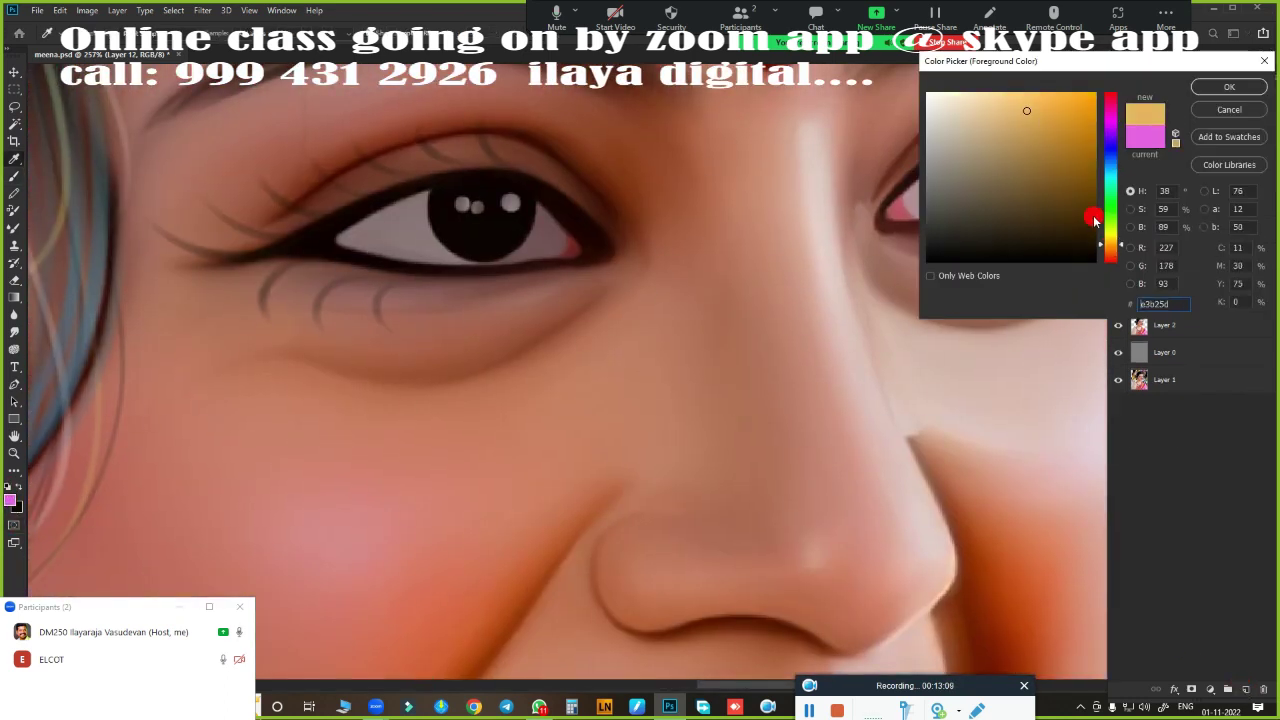
click(1229, 86)
scroll(494, 463, down, 3)
scroll(466, 306, up, 3)
drag(360, 350, 466, 306)
scroll(643, 309, up, 2)
drag(620, 330, 705, 290)
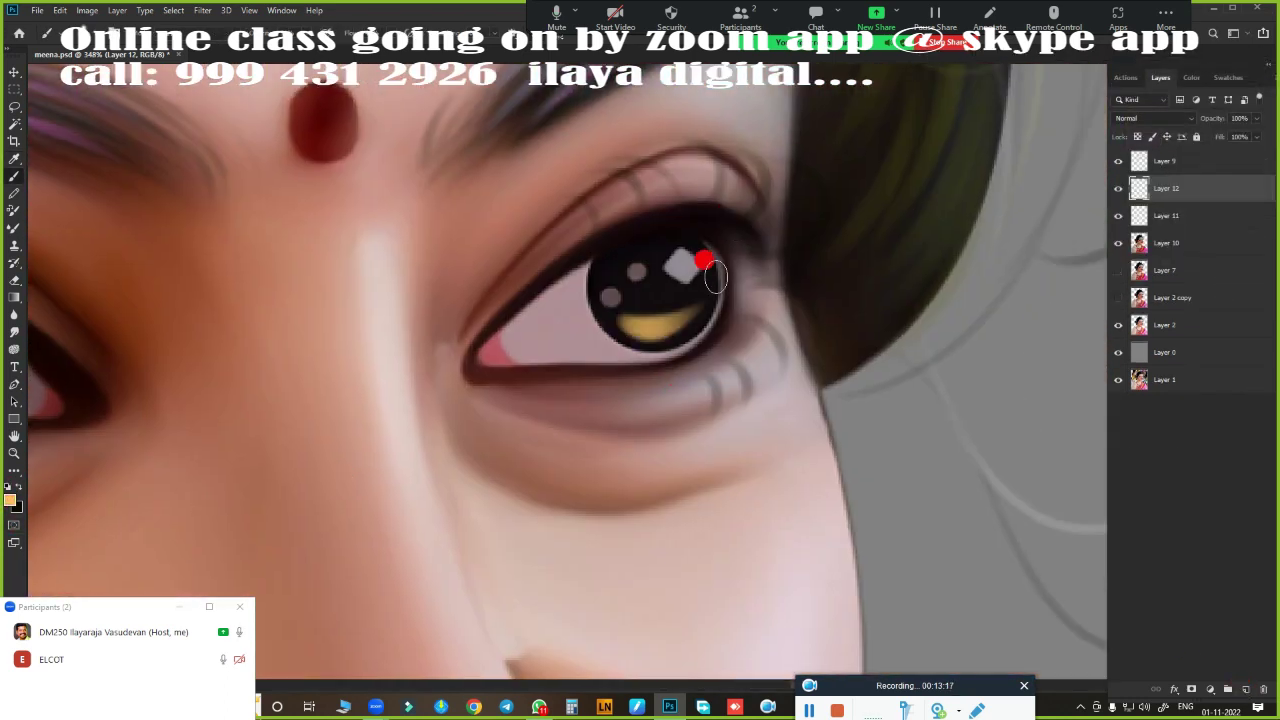
- Shift the pupil crescents' hue to purple with Hue/Saturation
key(ctrl+0)
key(ctrl+u)
drag(930, 181, 873, 188)
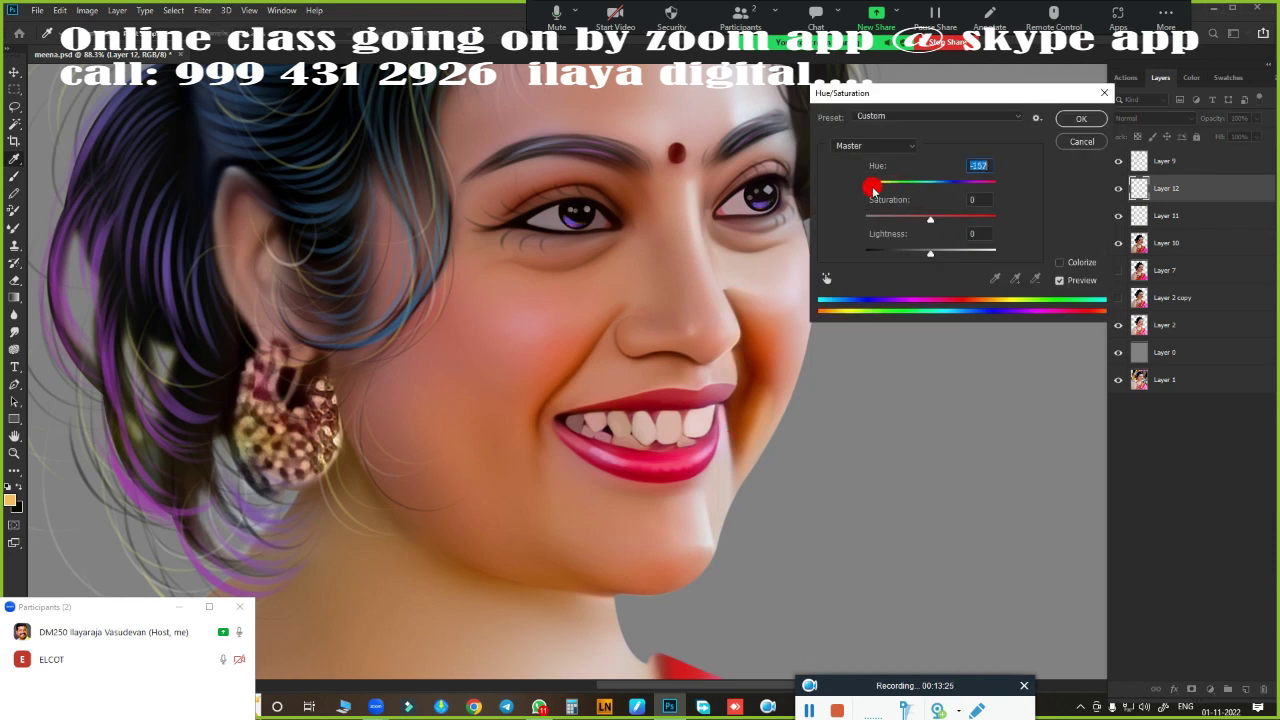
click(1081, 118)
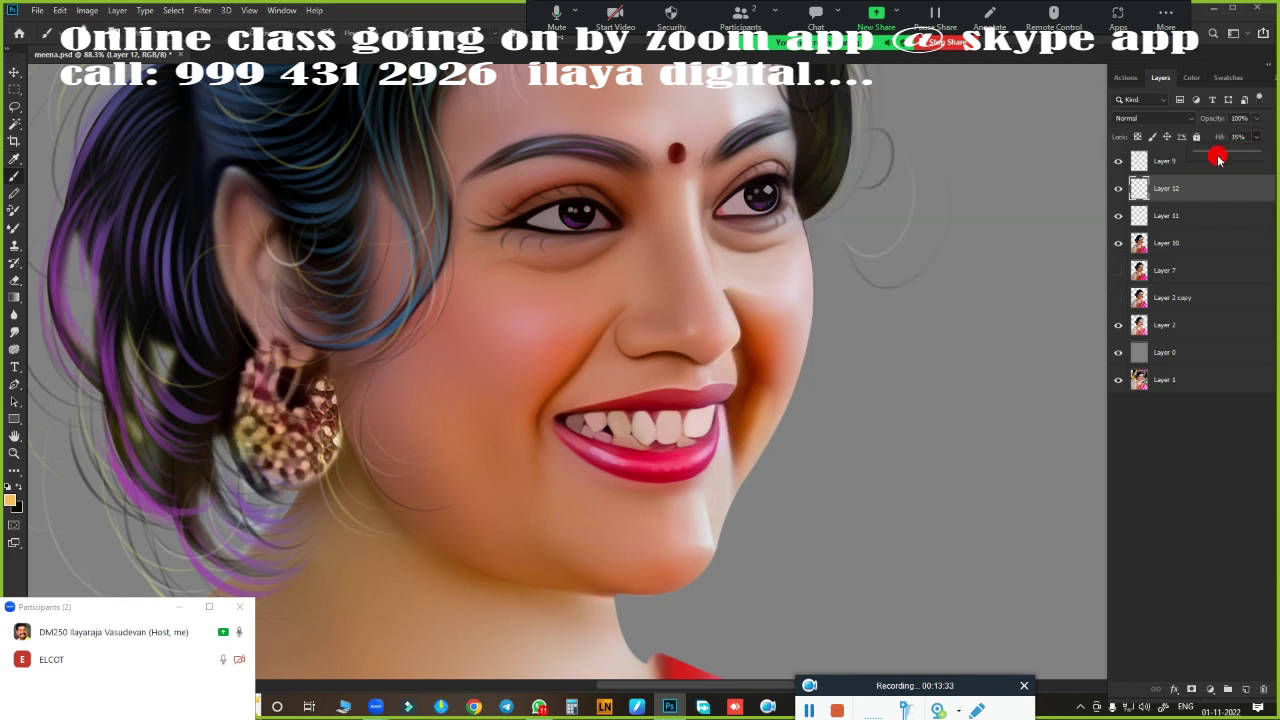
key(ctrl+0)
key(alt+bracketleft)
key(alt+bracketleft)
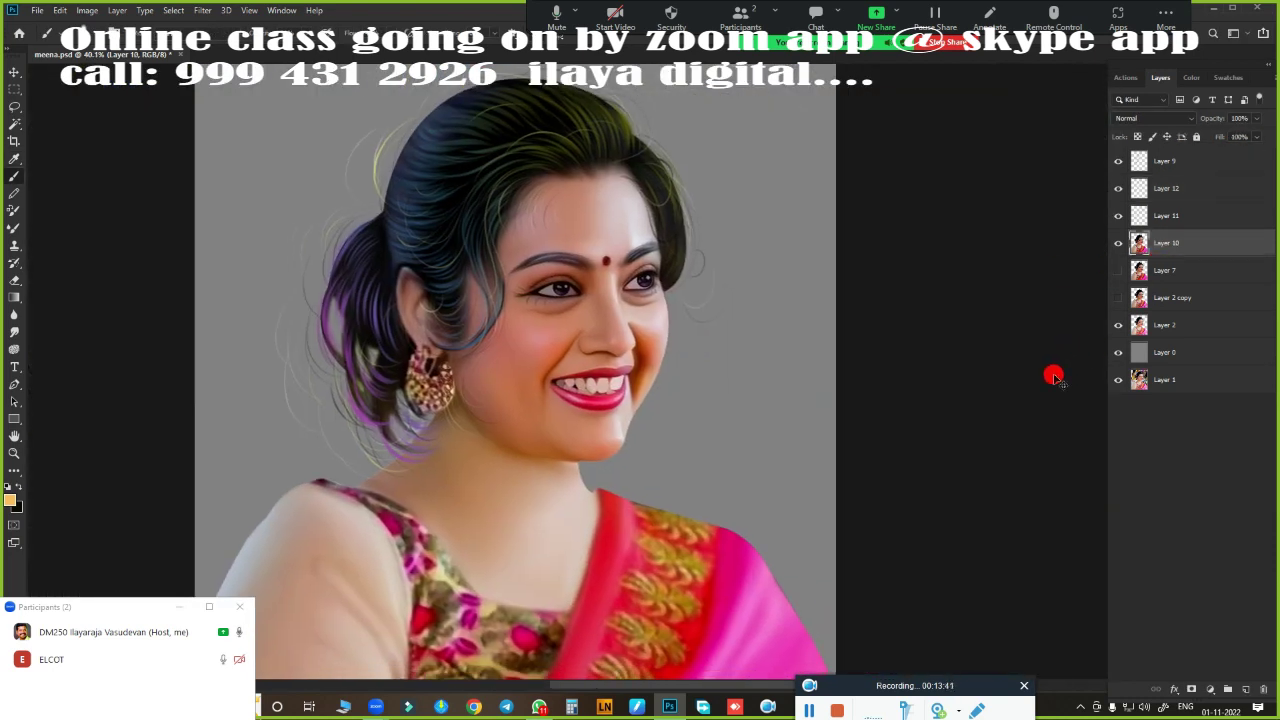
- Slightly boost Layer 10's saturation and shift its highlights toward blue with Color Balance
key(ctrl+u)
drag(930, 216, 939, 228)
key(Return)
key(ctrl+b)
mouse_move(961, 184)
mouse_down()
mouse_move(965, 151)
mouse_move(953, 168)
mouse_up()
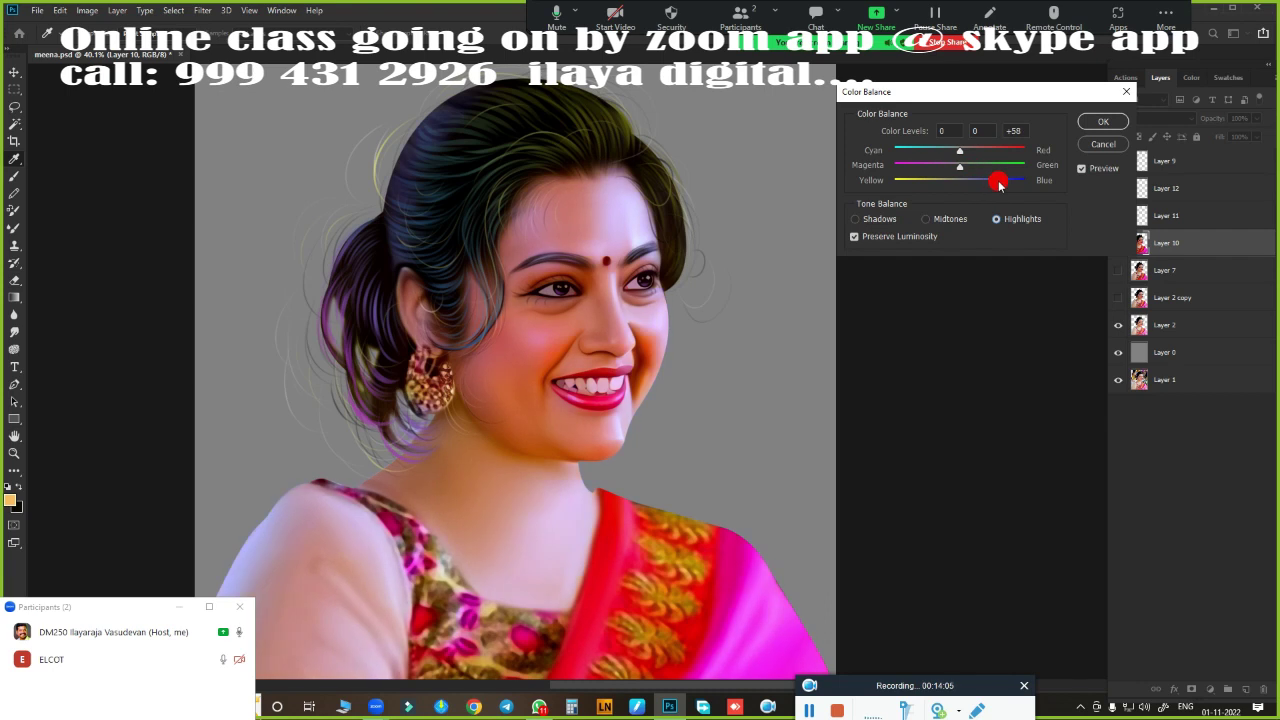
key(Return)
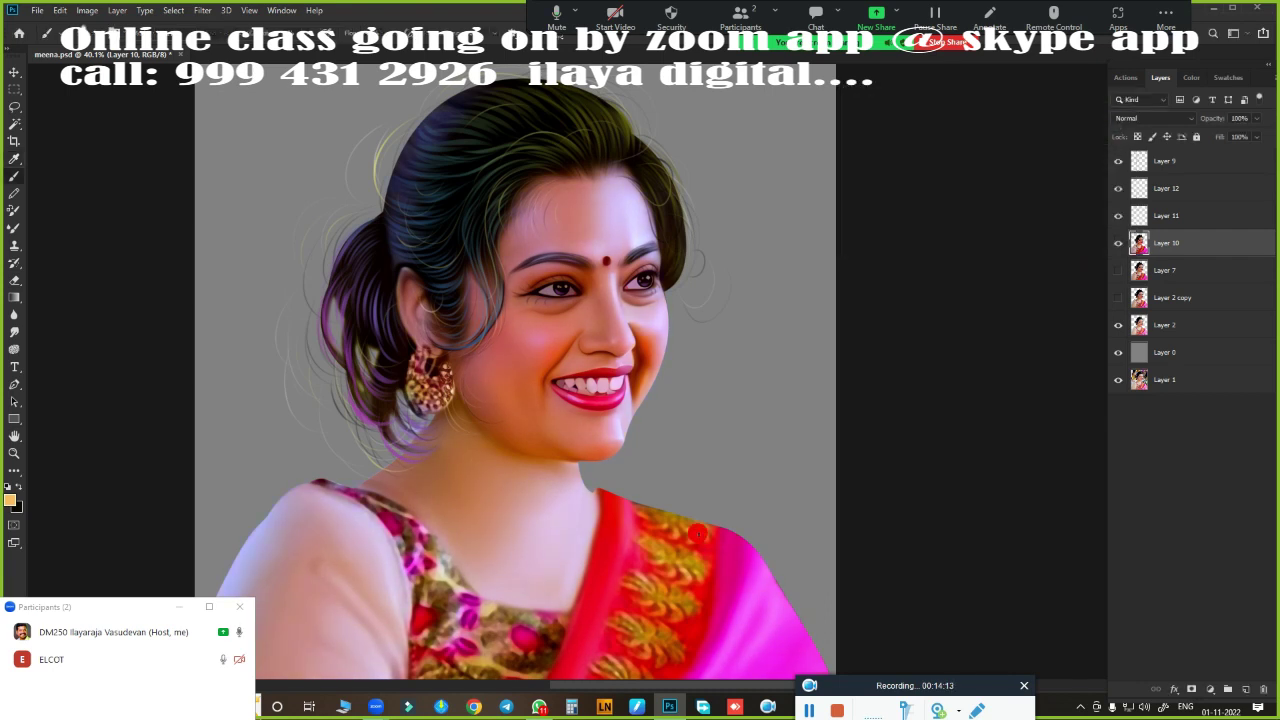
- Tweak the portrait's tone curve and Blue channel in Curves
scroll(849, 309, down, 3)
key(ctrl+m)
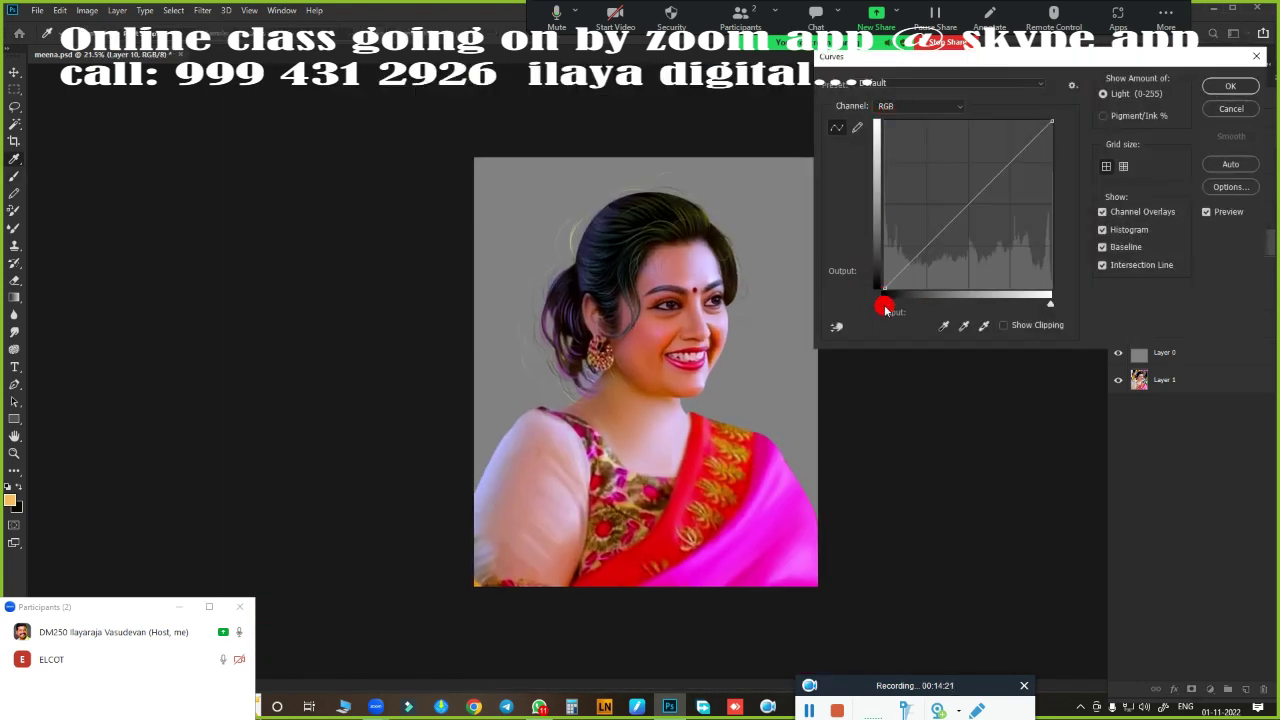
mouse_move(885, 303)
mouse_down()
mouse_move(903, 300)
mouse_move(889, 300)
mouse_up()
drag(1050, 303, 1040, 300)
key(alt+5)
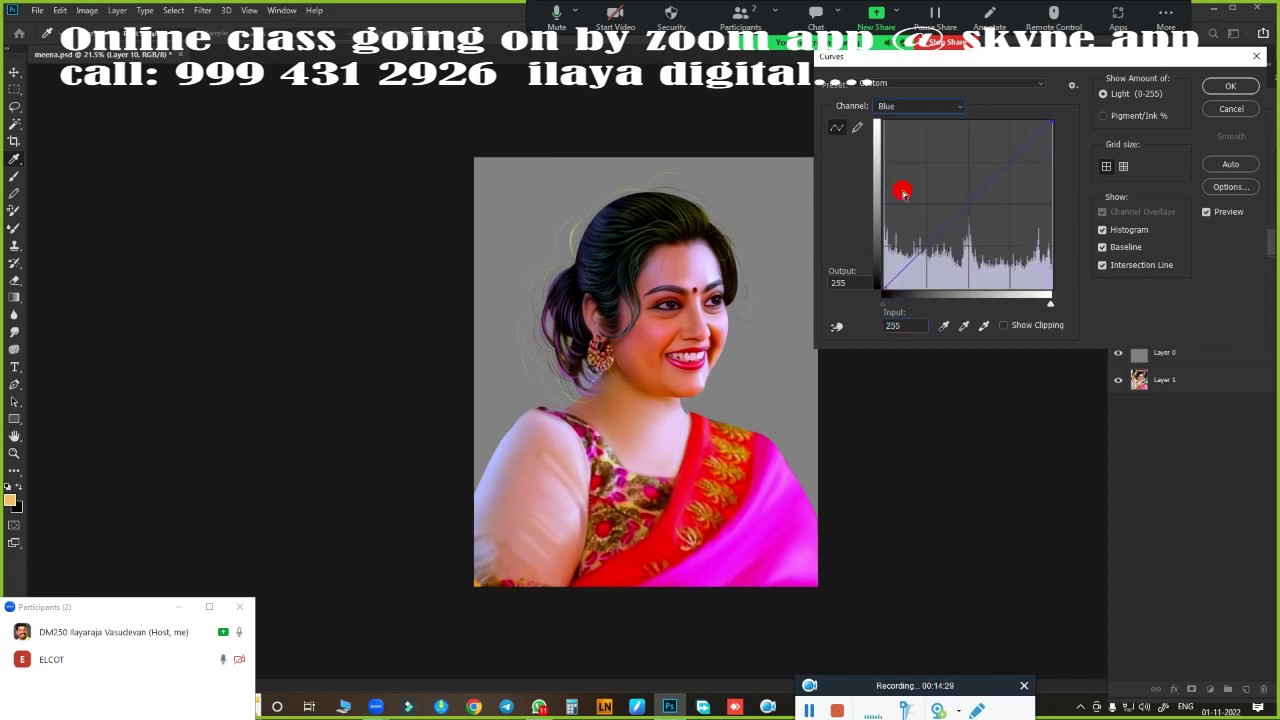
click(1212, 92)
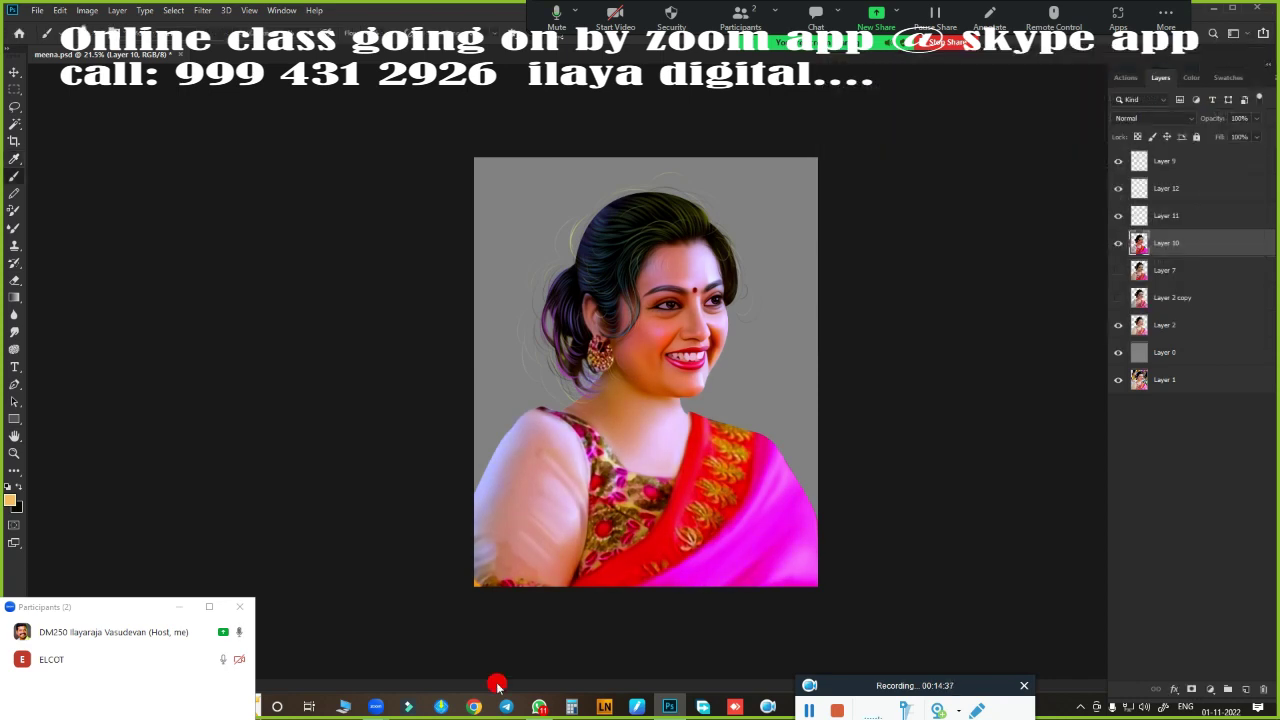
click(1165, 161)
- Group Layers 9 to 2 copy into Group 1 and add a new empty layer
shift+click(1172, 297)
key(ctrl+g)
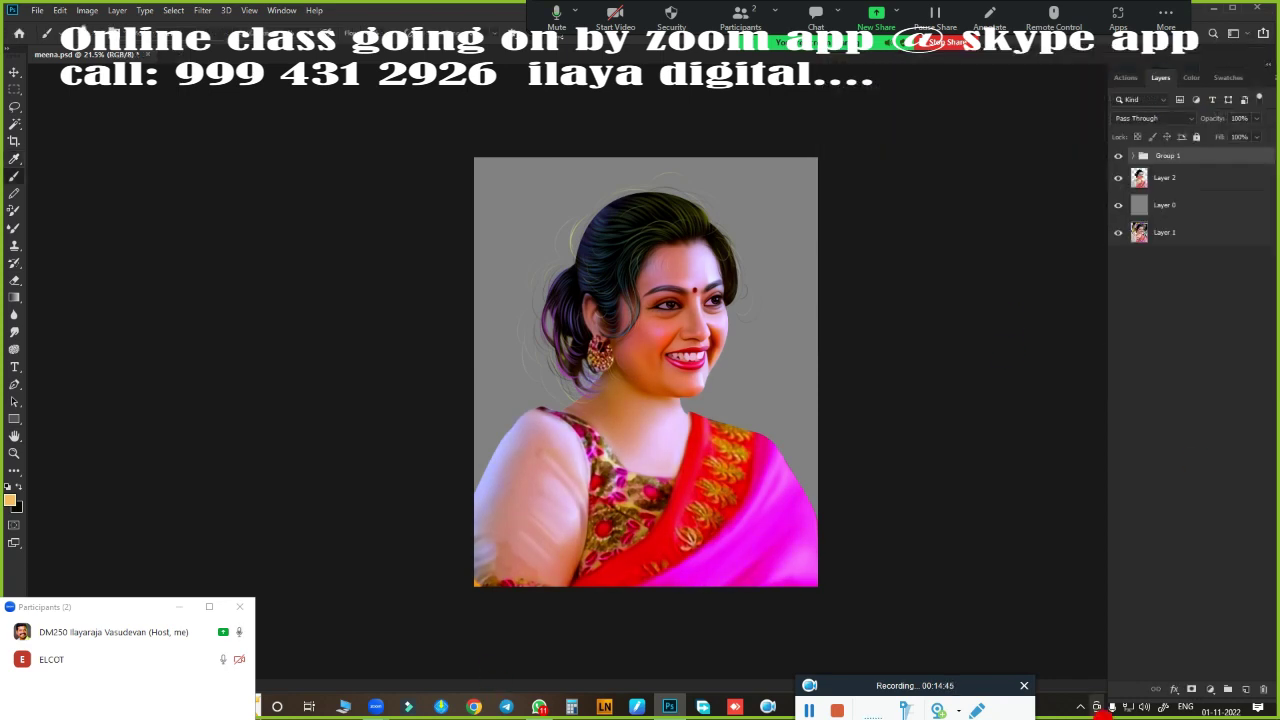
click(1245, 689)
- Bring the green texture into meena.psd, stretch it to fill the canvas, and place it behind the portrait
key(alt+bracketleft)
click(37, 10)
click(60, 33)
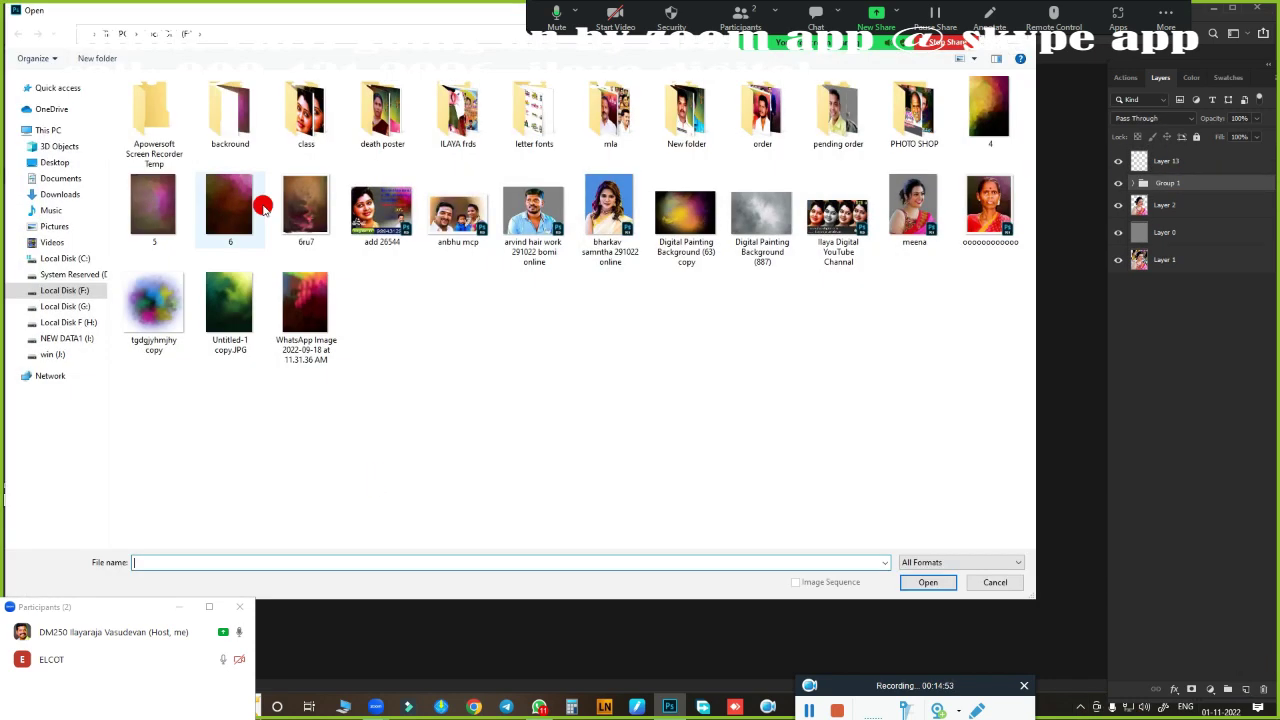
double_click(240, 335)
drag(483, 480, 642, 358)
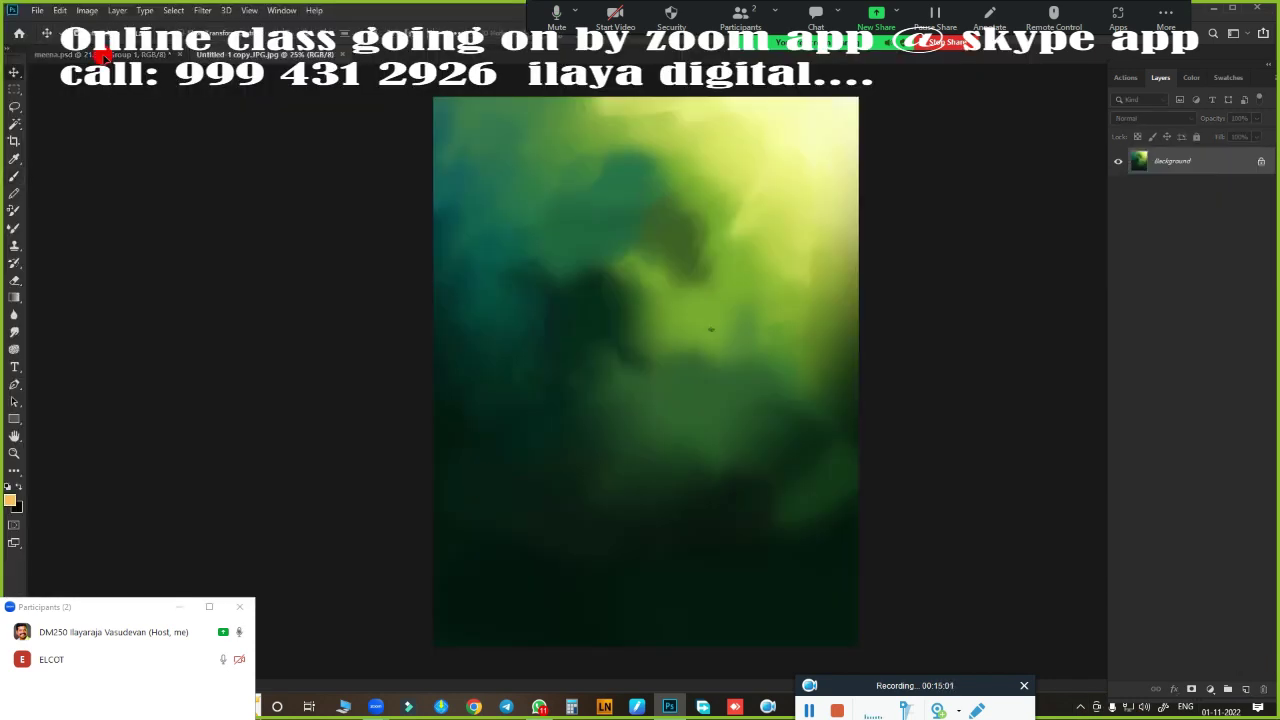
drag(838, 132, 818, 157)
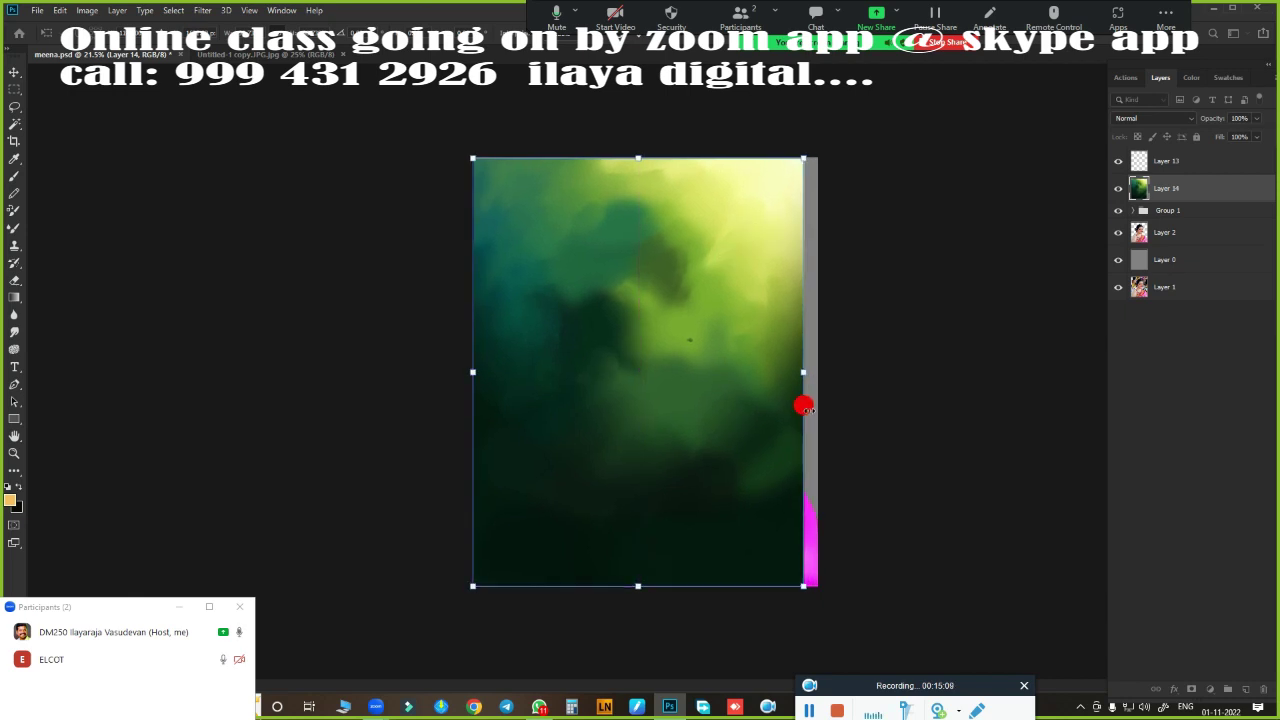
drag(803, 580, 818, 587)
key(Return)
key(ctrl+bracketleft)
key(ctrl+bracketleft)
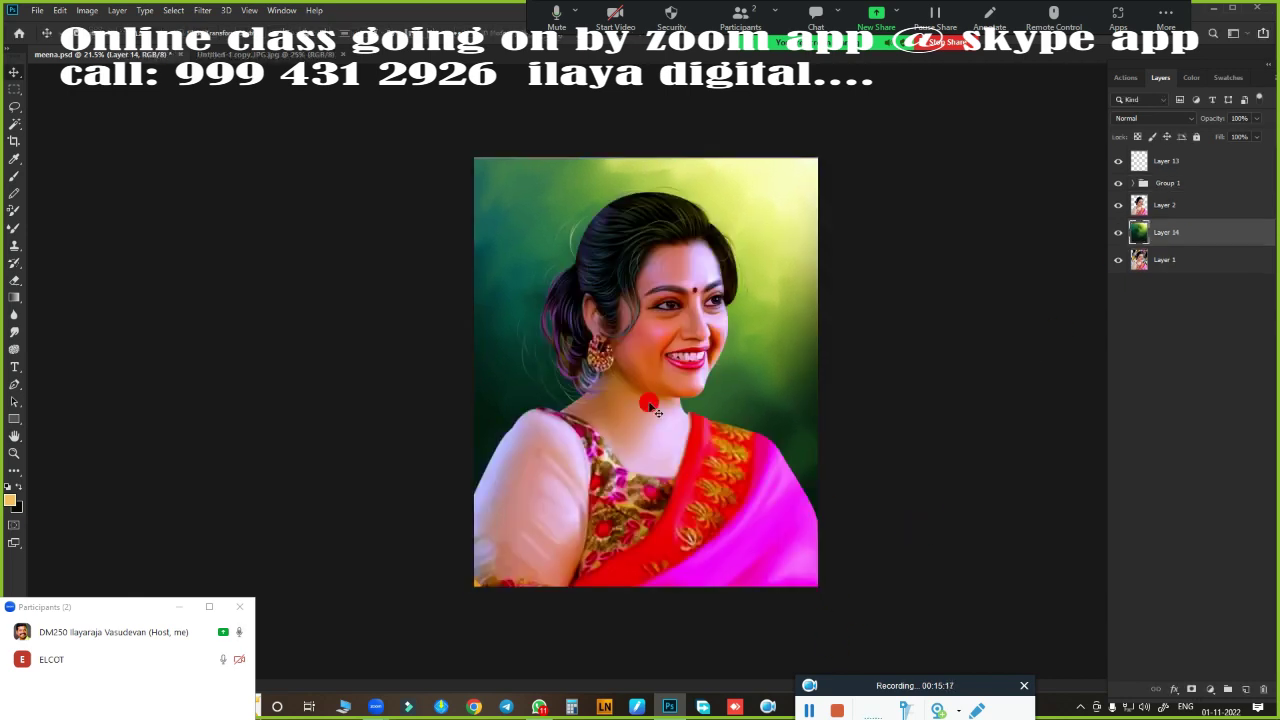
- Recolour the background texture from green to a muted pink with Hue/Saturation
key(ctrl+u)
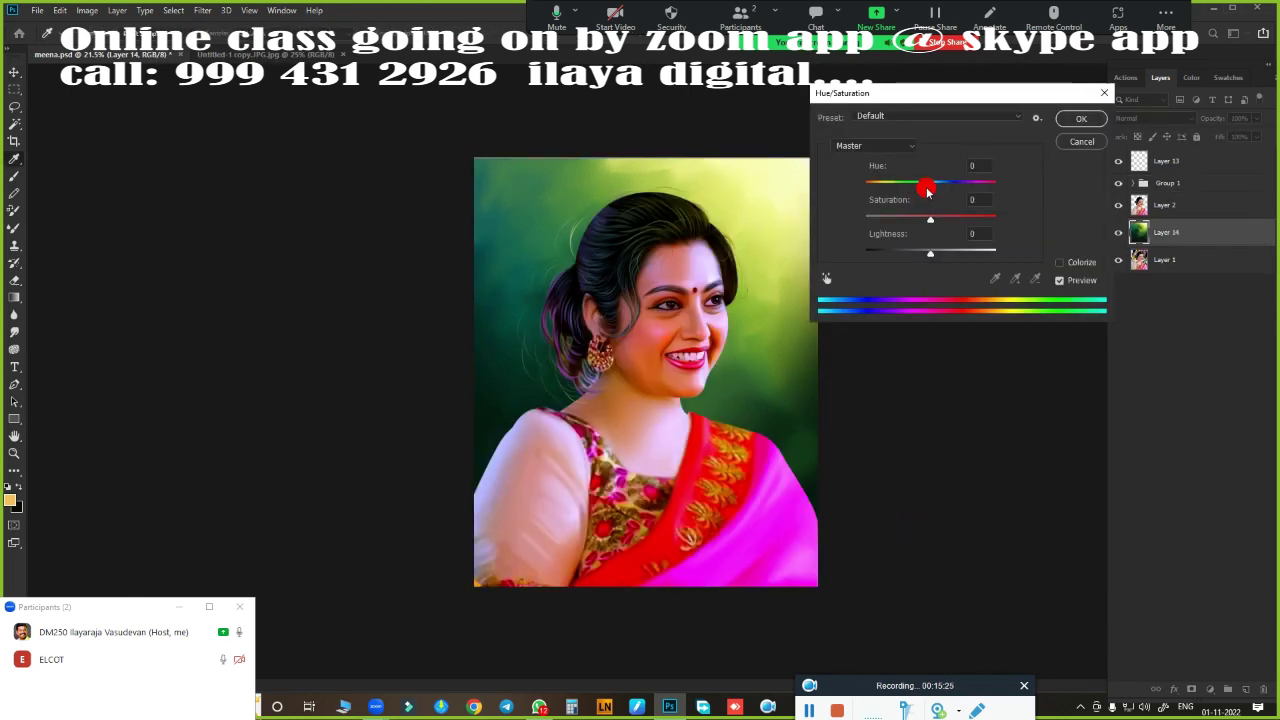
drag(923, 186, 884, 186)
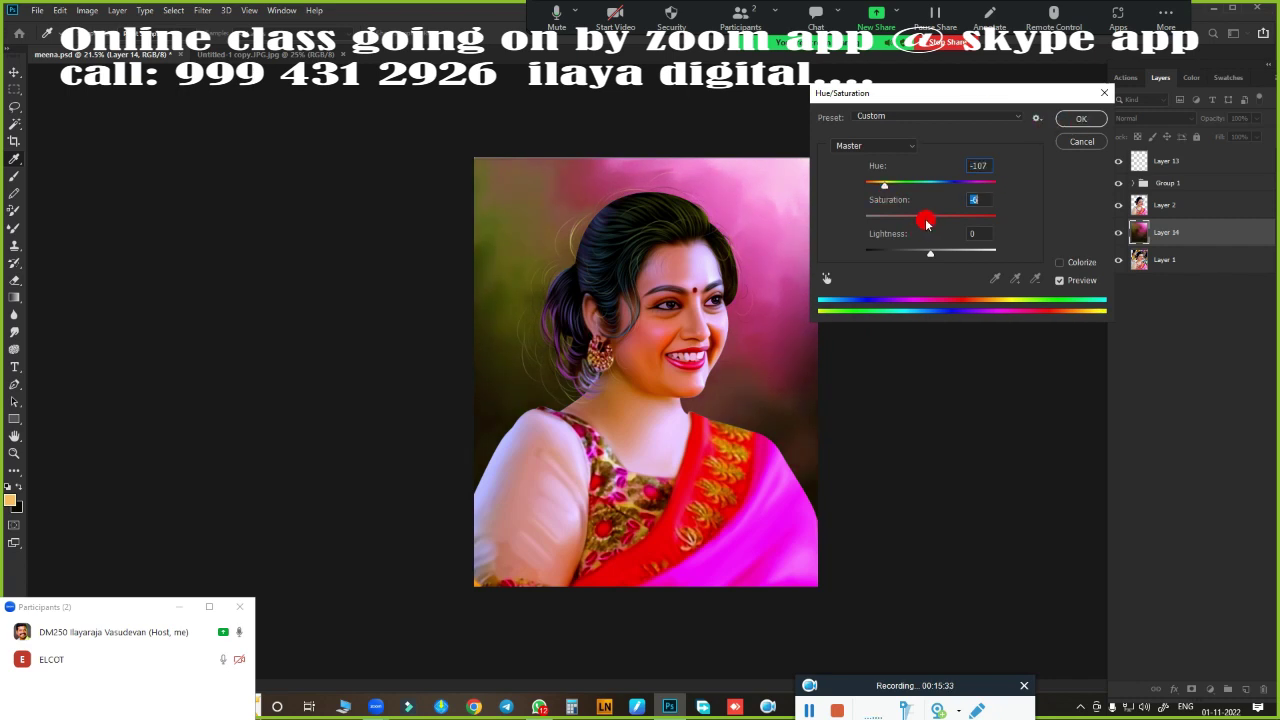
drag(926, 223, 869, 225)
drag(967, 95, 994, 93)
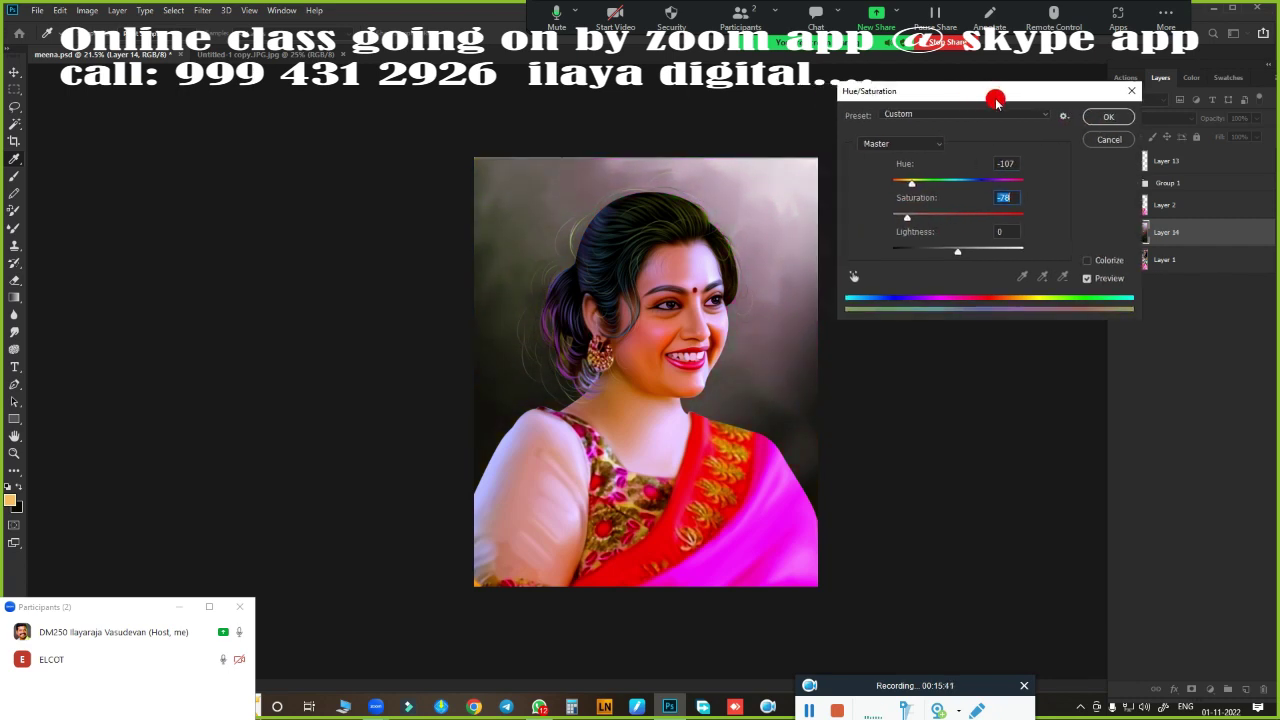
drag(903, 220, 960, 222)
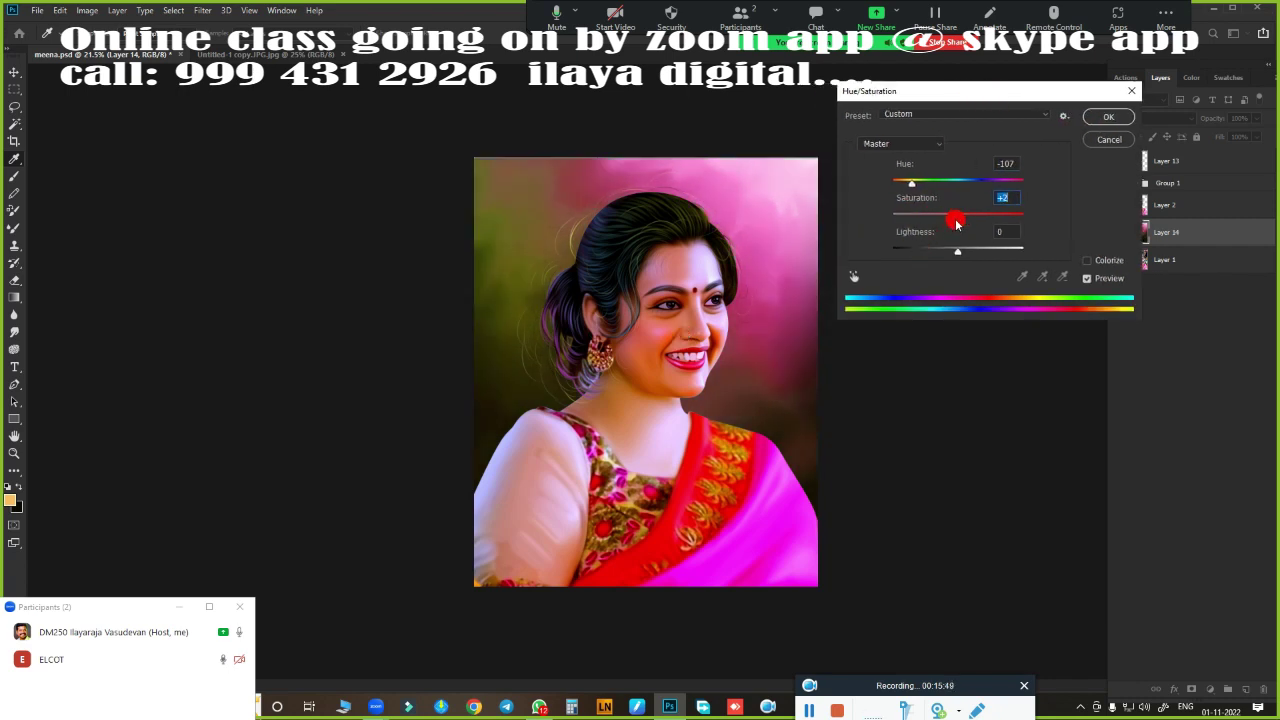
mouse_move(951, 220)
mouse_down()
mouse_move(920, 224)
mouse_move(953, 251)
mouse_up()
- Apply the background tint, then stroke the whole canvas on Layer 13 with white
key(Return)
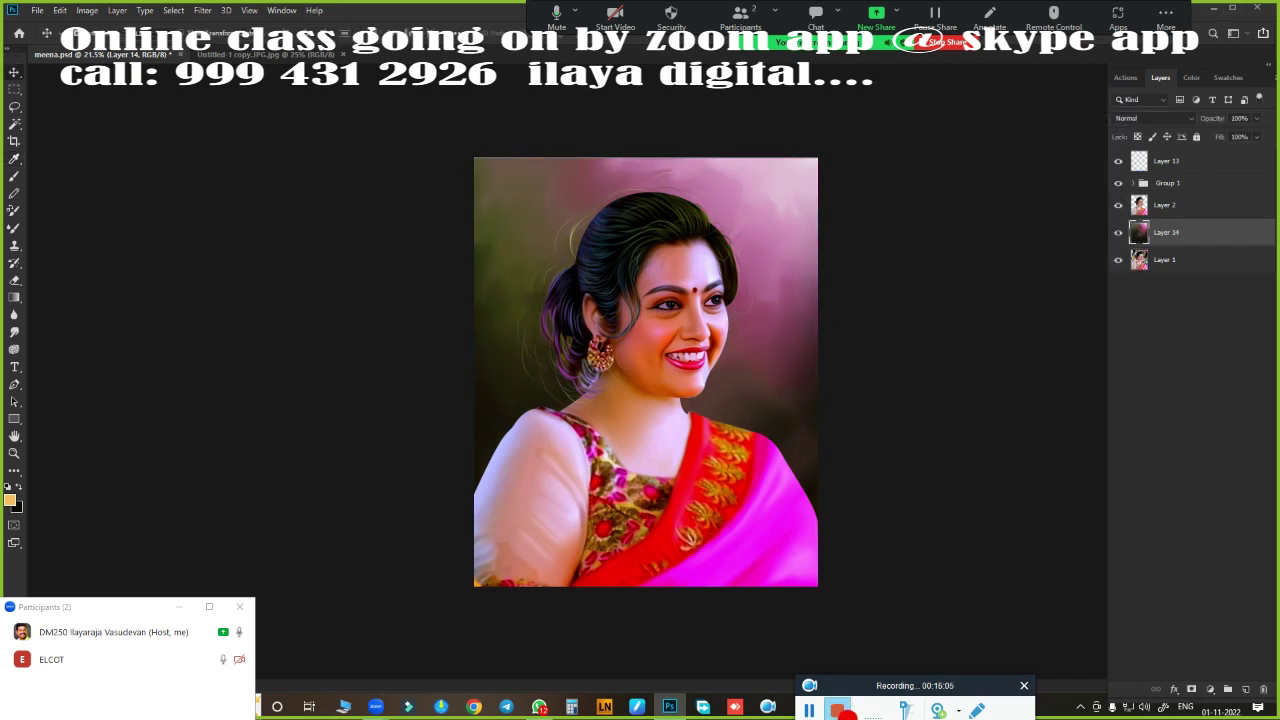
click(1124, 165)
key(ctrl+a)
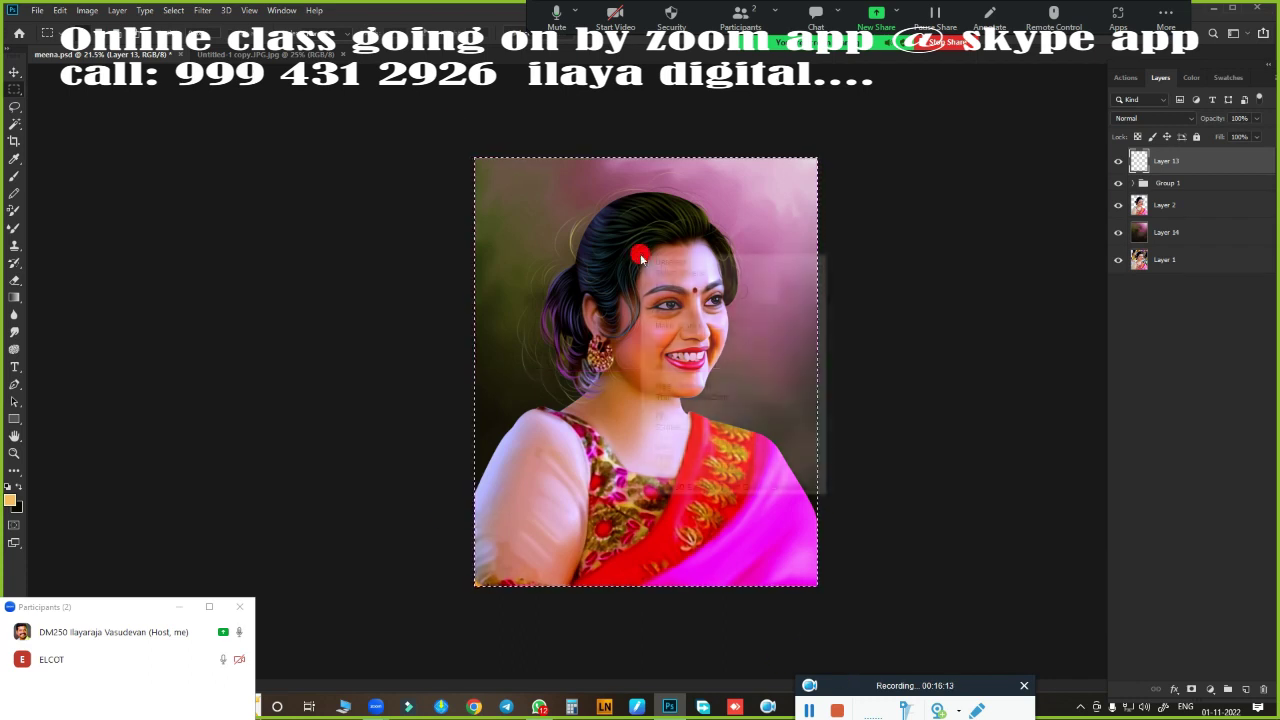
right_click(634, 251)
click(675, 215)
click(591, 208)
click(920, 86)
key(Return)
click(729, 174)
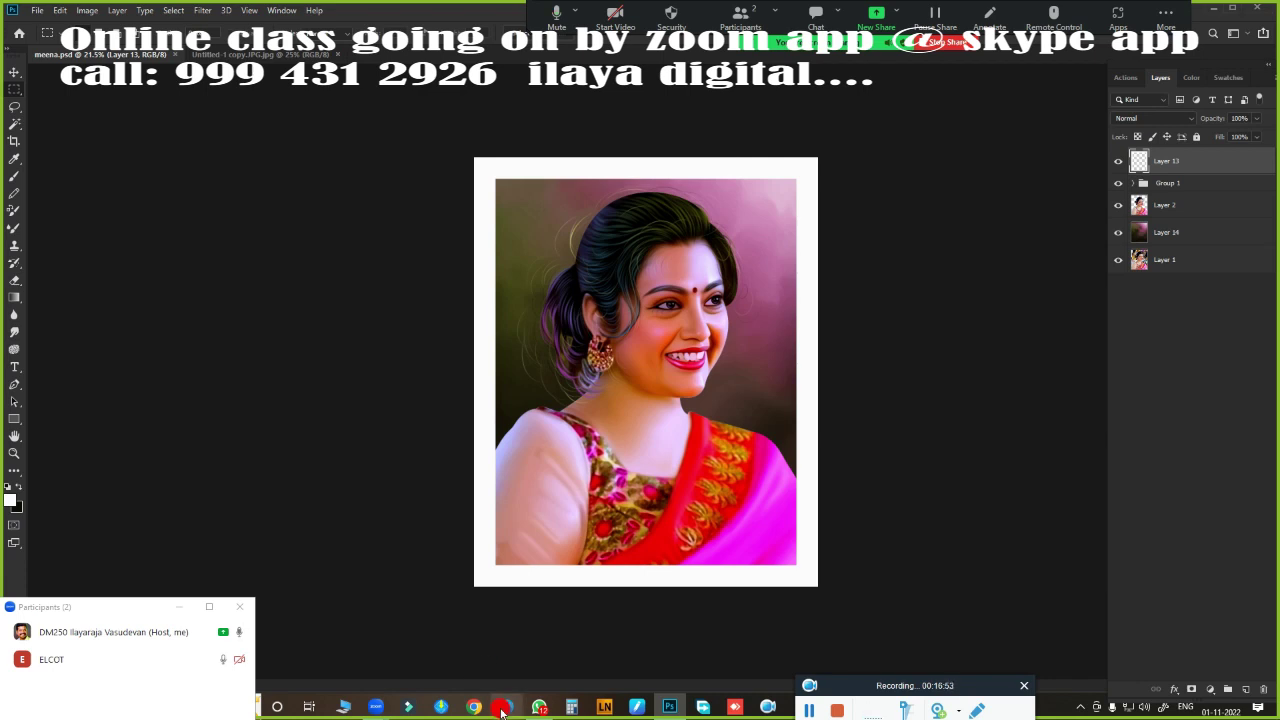
key(v)
ctrl+click(600, 265)
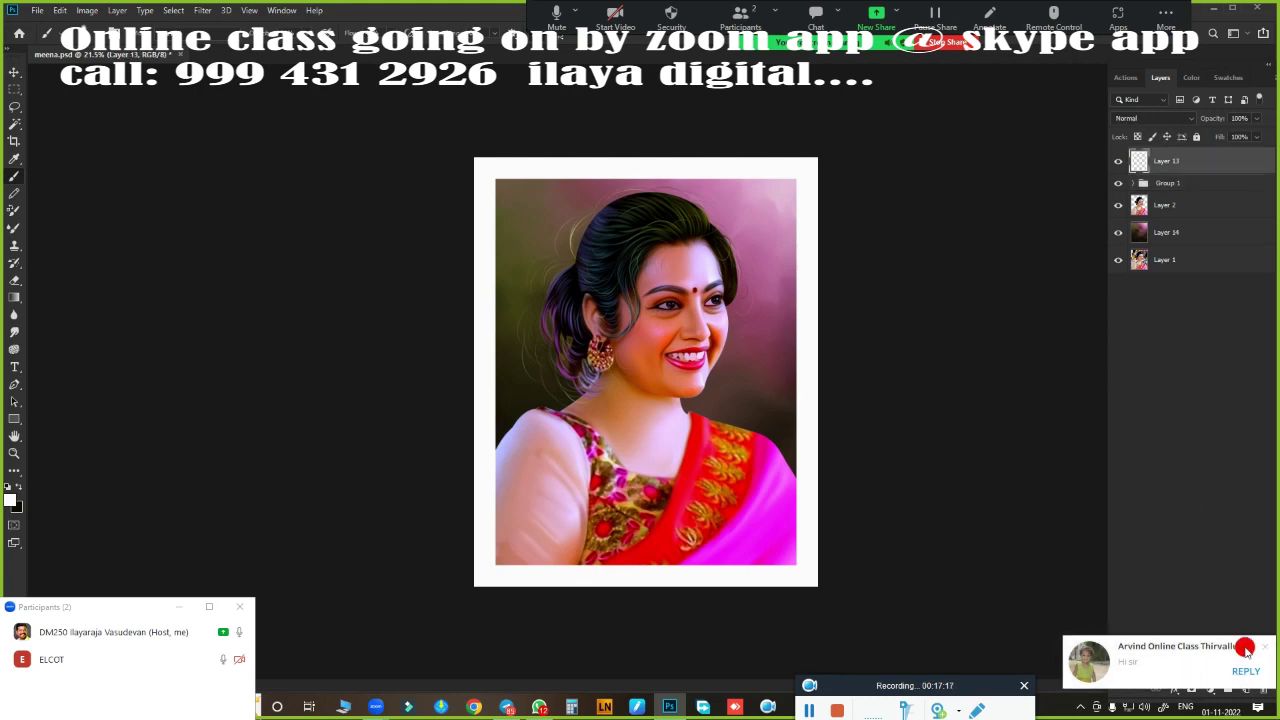
- Open the Telegram class chat from the notification and scroll to the 'Hi sir' message
click(1246, 648)
scroll(640, 400, up, 10)
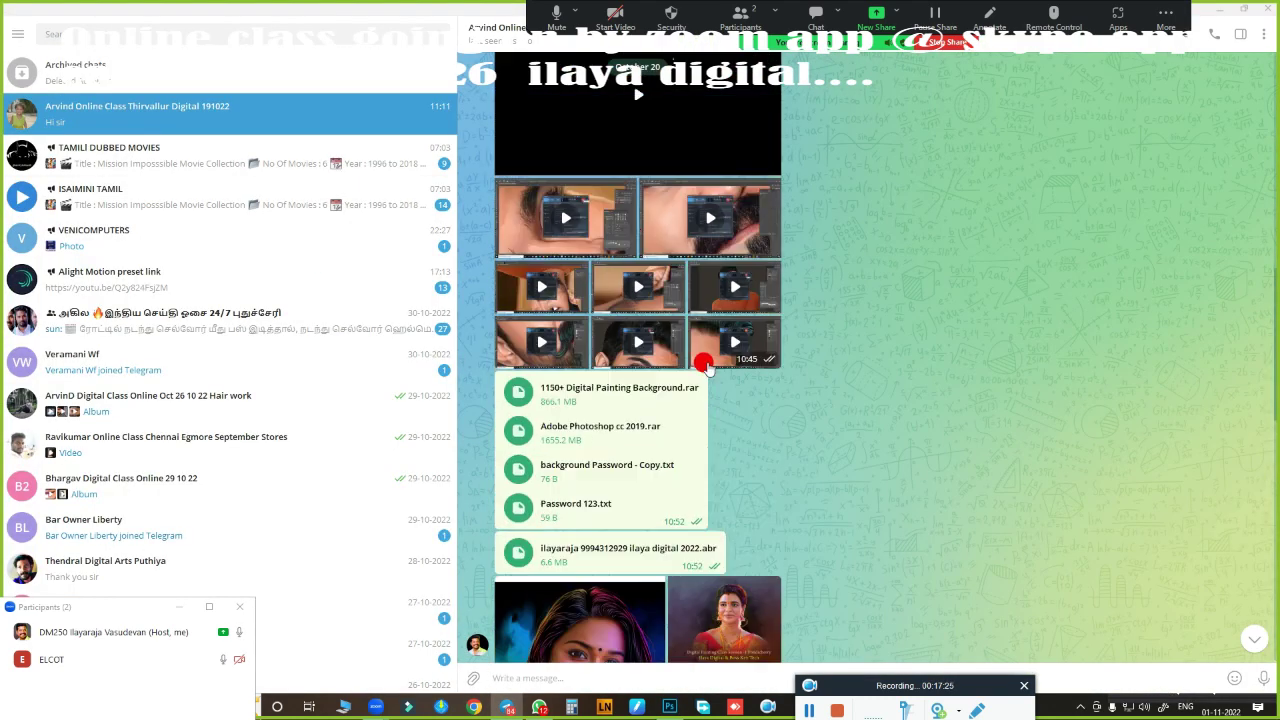
scroll(660, 450, down, 6)
scroll(660, 450, down, 3)
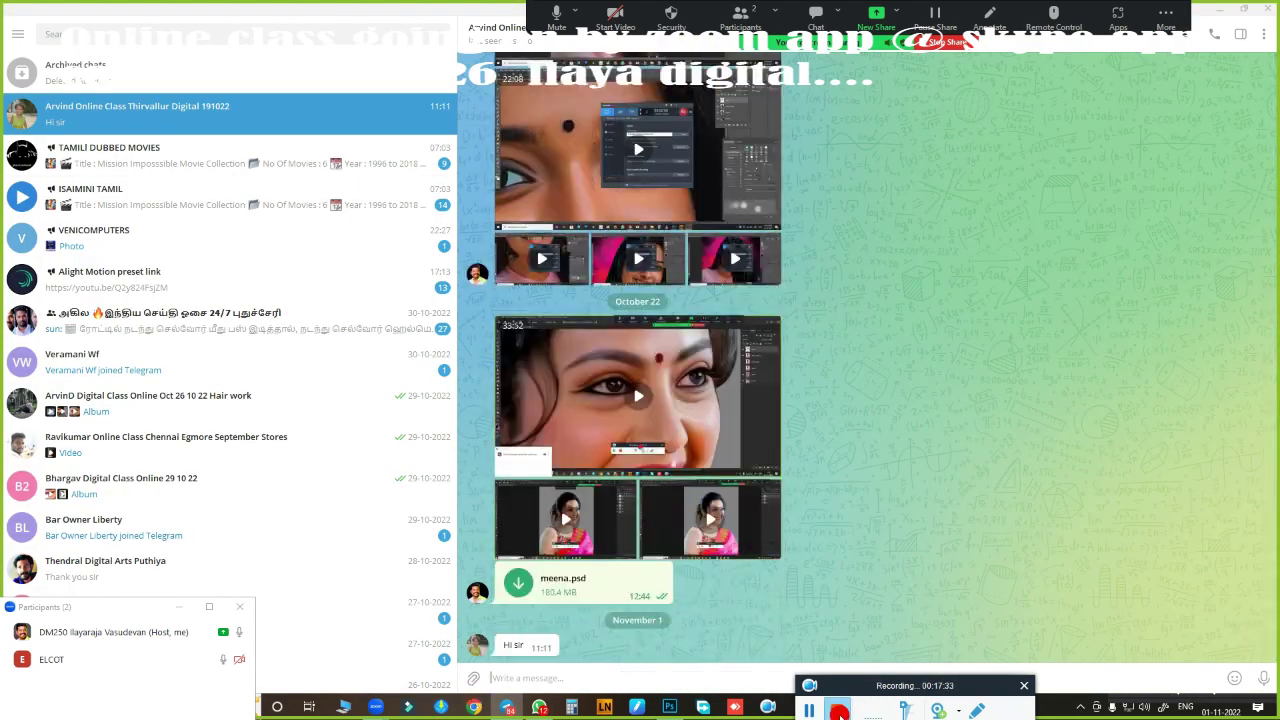